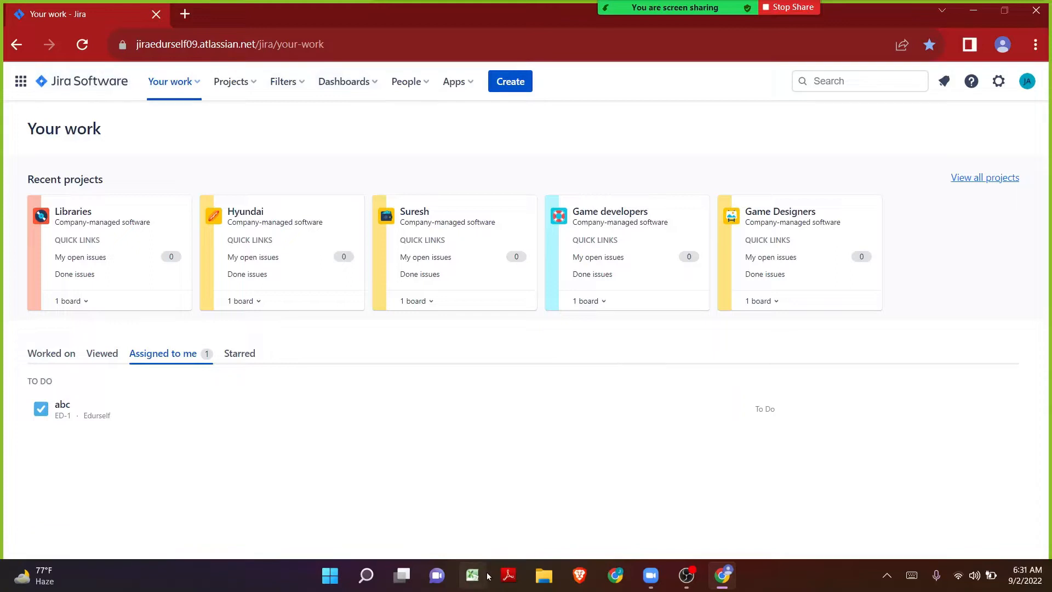
pyautogui.rightClick(488, 575)
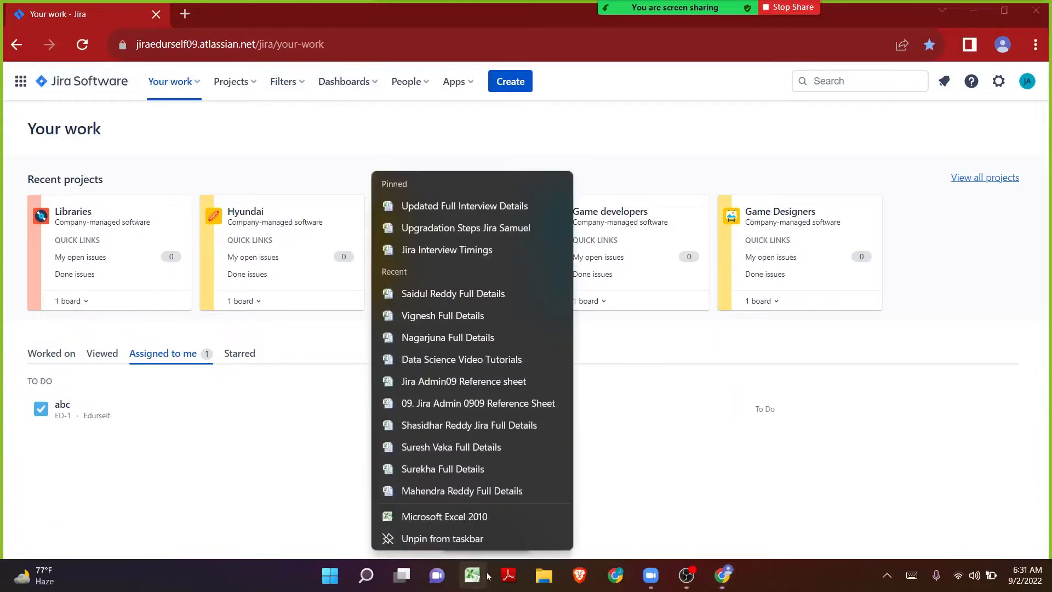
pyautogui.click(471, 411)
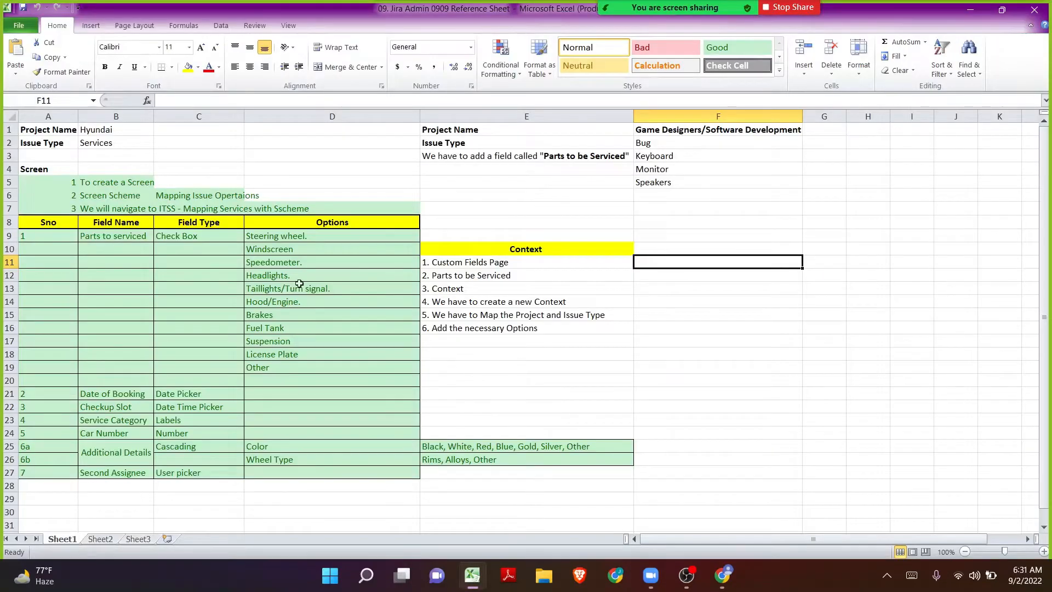
pyautogui.click(299, 283)
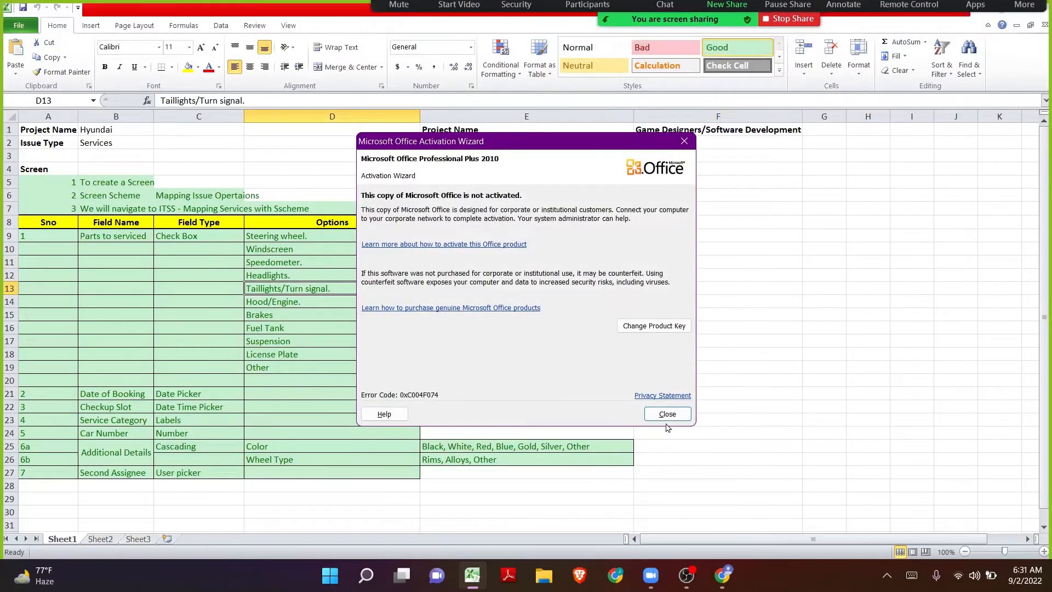
pyautogui.click(668, 416)
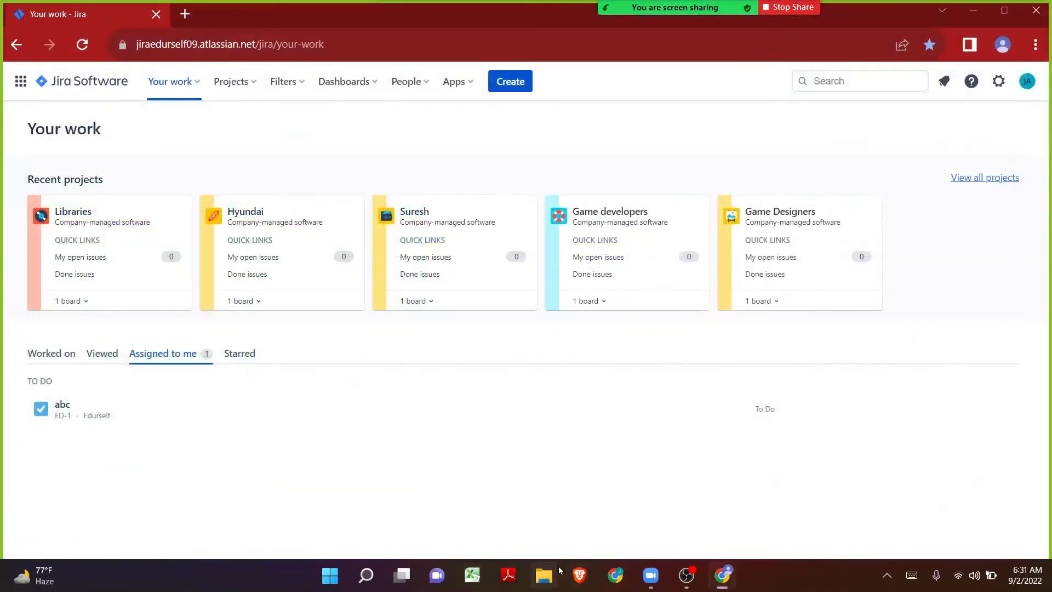
# - Open the "Jira Admin09 Reference sheet" workbook in Excel from the Batch 09 folder inside JIRA ADMINISTRATION STUFF
pyautogui.rightClick(547, 573)
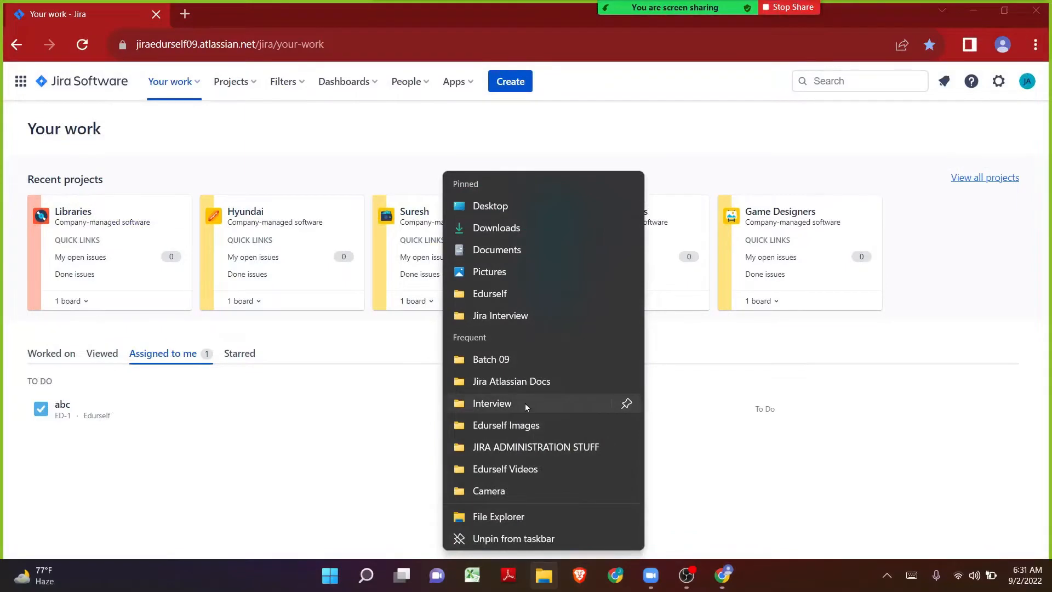
pyautogui.click(531, 446)
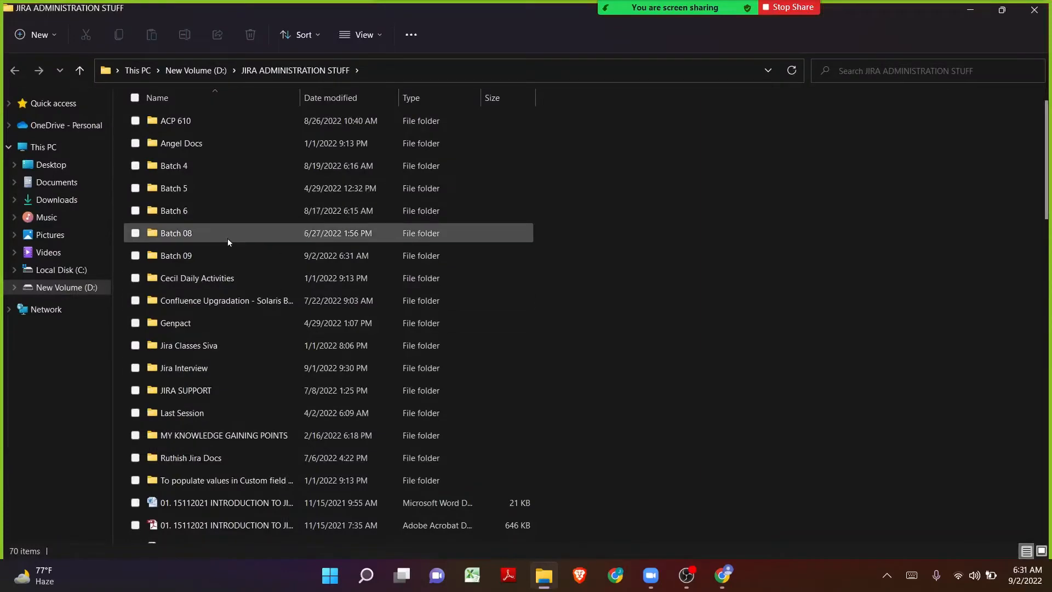
pyautogui.click(230, 253)
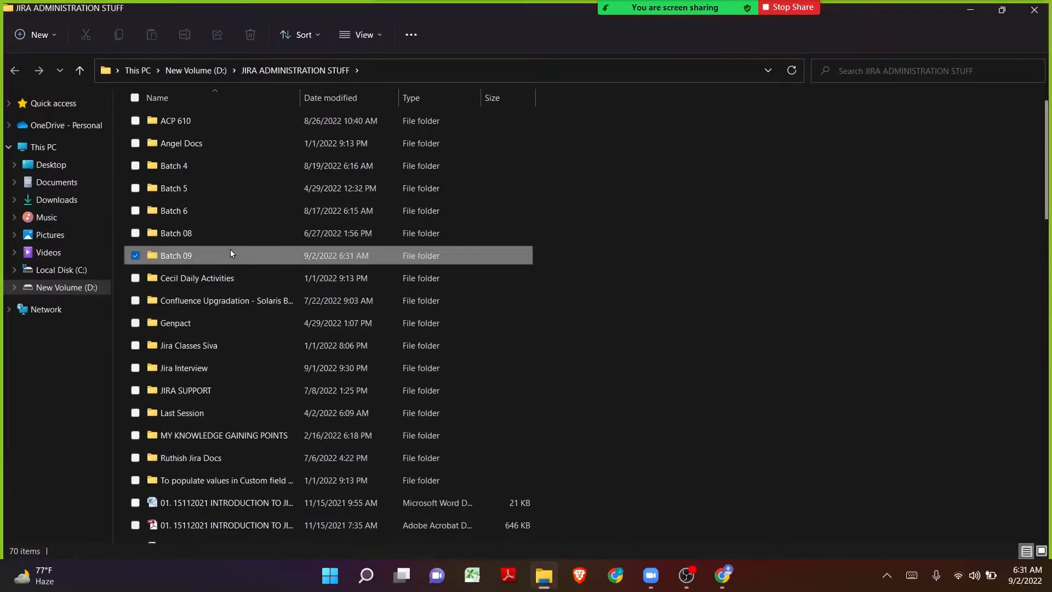
pyautogui.doubleClick(230, 254)
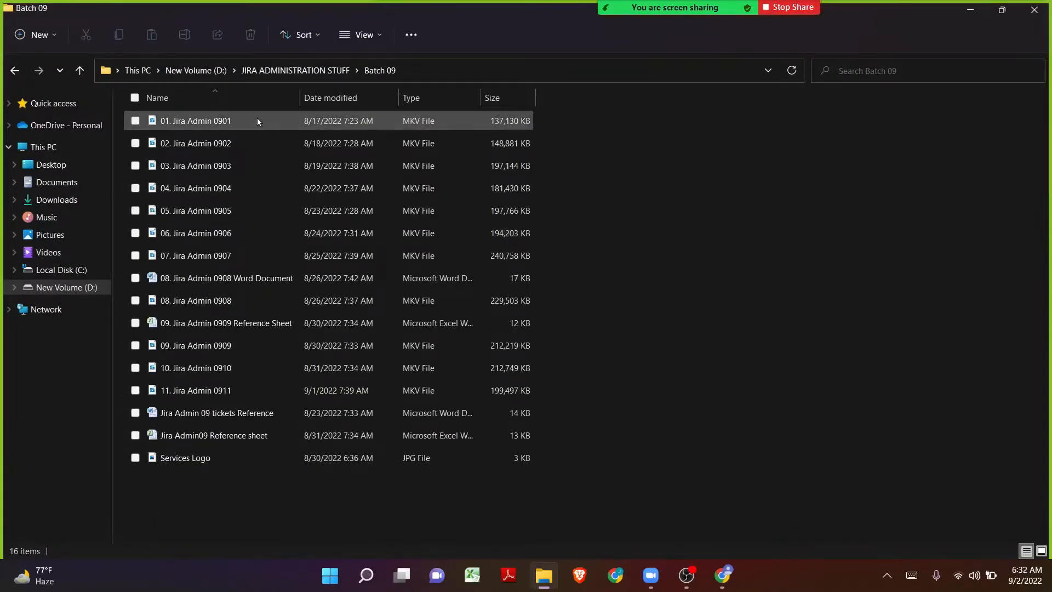
pyautogui.click(247, 435)
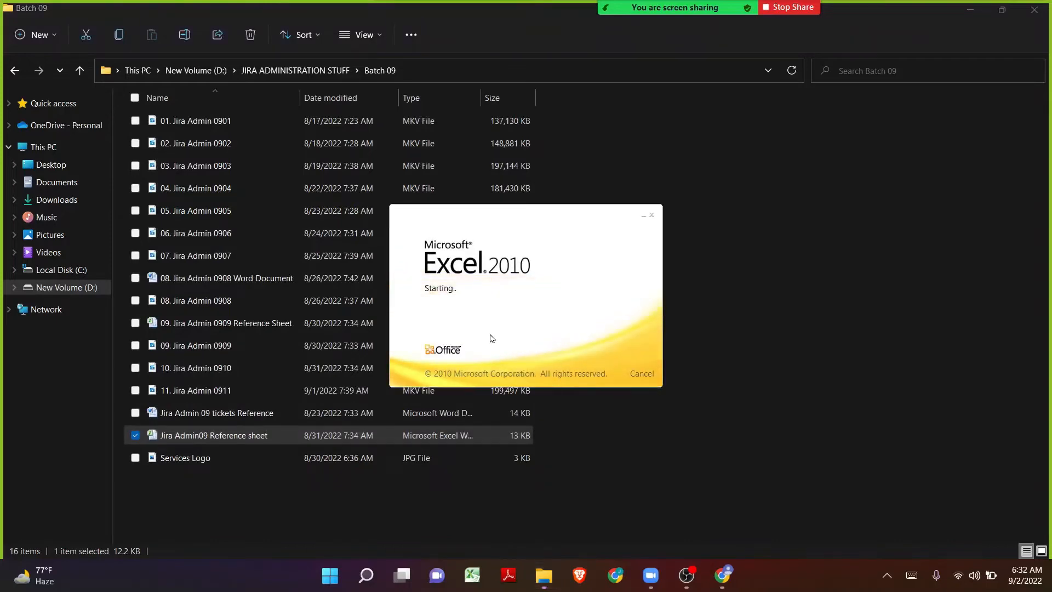
# - Dismiss the Office activation notice and enter the topic heading "Workflows" in cell A44, below the Field Configuration Scheme section
pyautogui.scroll(-3, 503, 338)
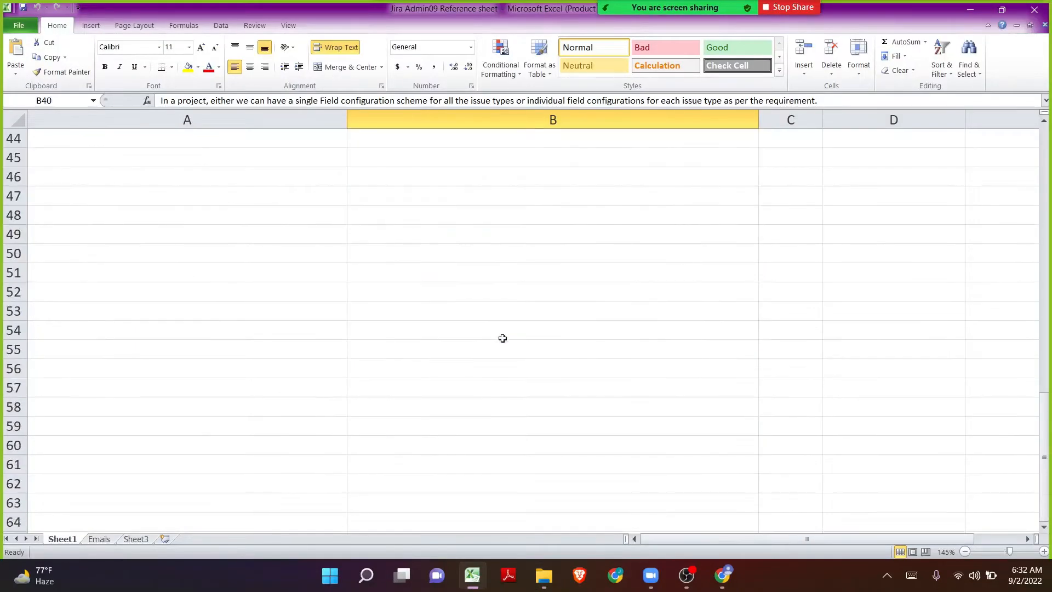
pyautogui.scroll(1, 503, 338)
pyautogui.click(265, 235)
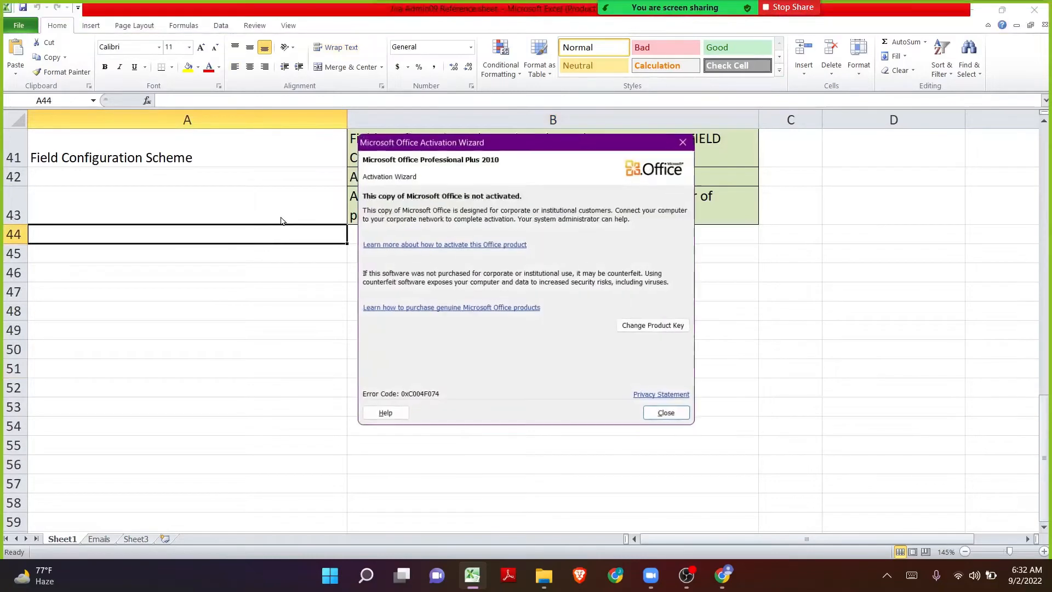
pyautogui.press('Escape')
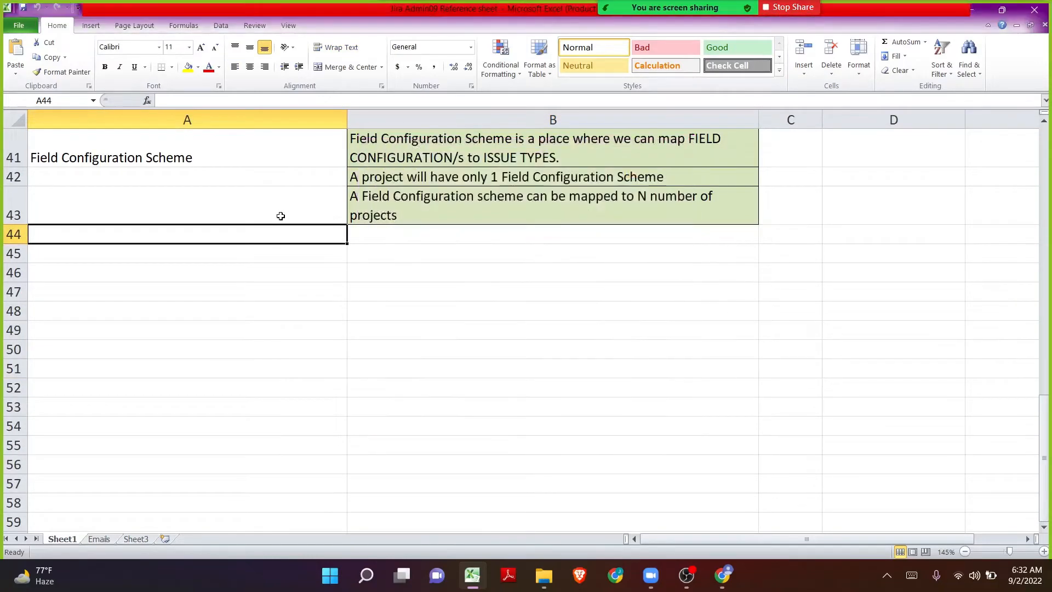
pyautogui.write('Wor')
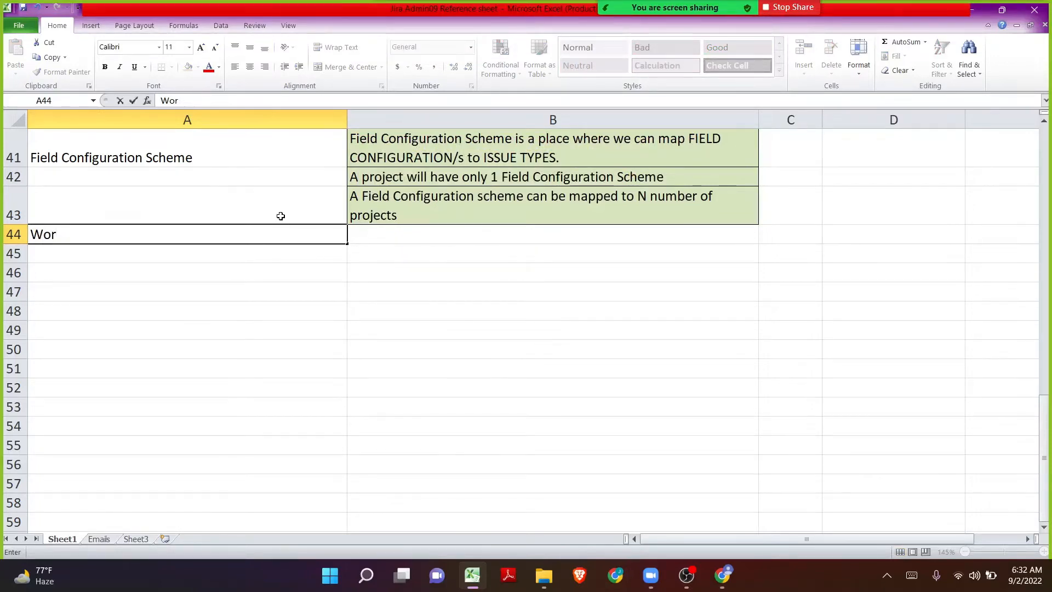
pyautogui.write('kflows')
pyautogui.press('Return')
# - Enter the question "What is a Workflow?" in cell B44 beside the Workflows heading
pyautogui.press('Up')
pyautogui.press('Right')
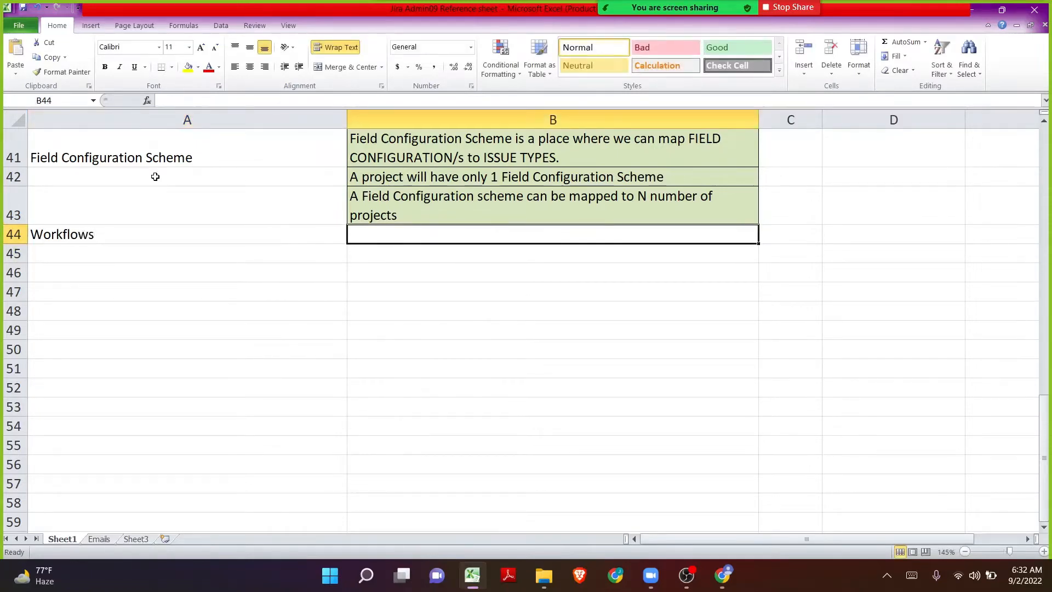
pyautogui.write('What s')
pyautogui.press('BackSpace')
pyautogui.write('is a ')
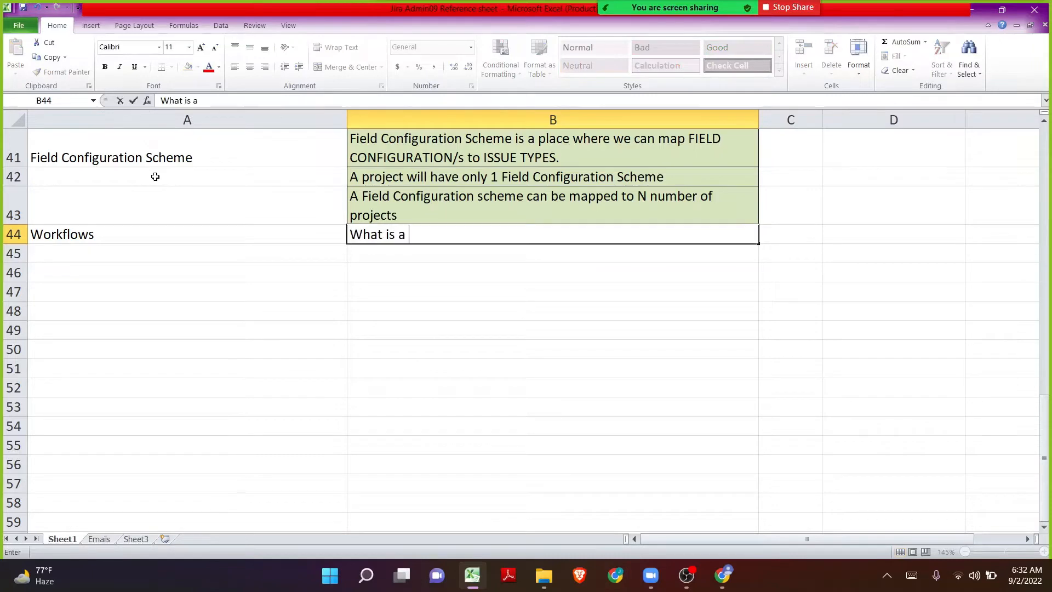
pyautogui.write('Workflow')
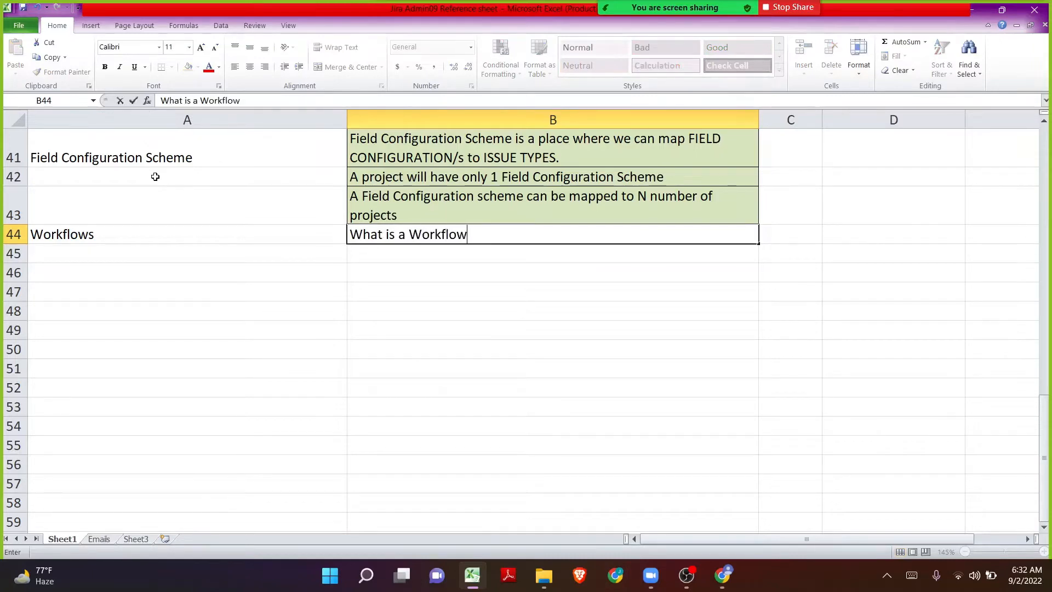
pyautogui.write('?')
pyautogui.press('Return')
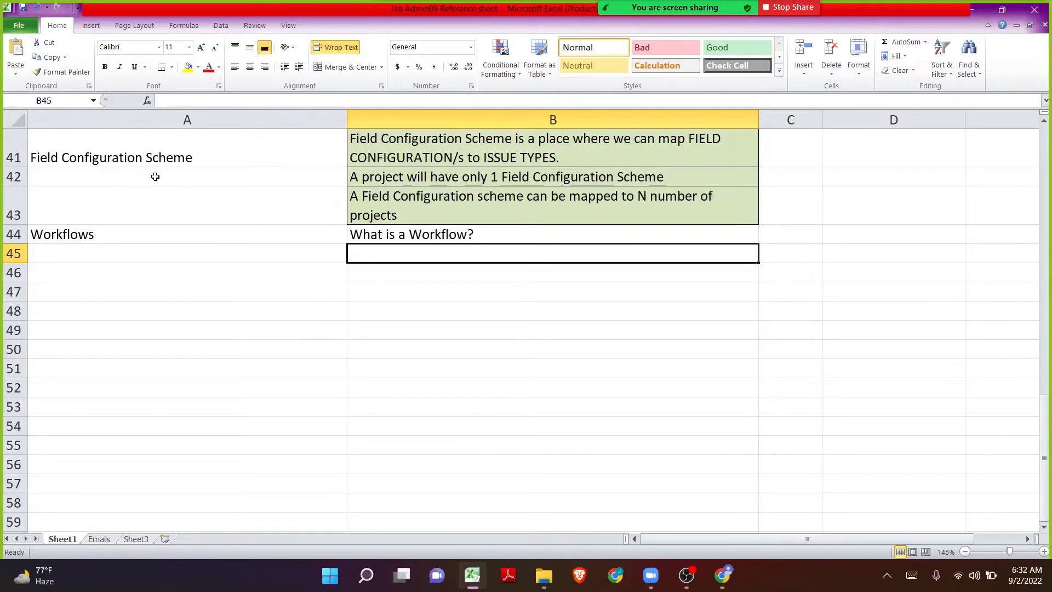
# - Add the question "What is a Status?" in cell B45
pyautogui.write('Wha')
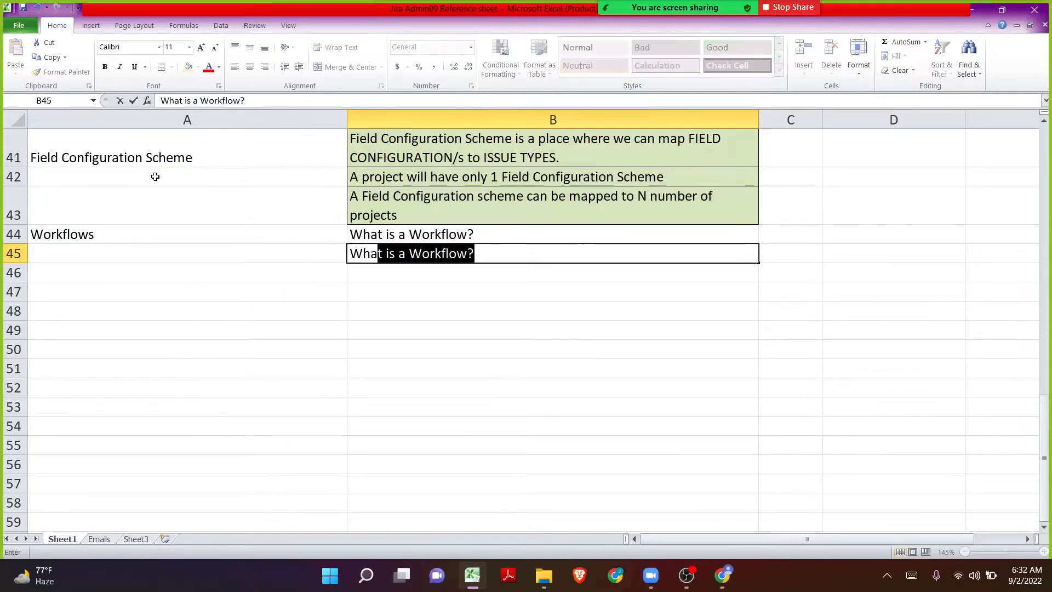
pyautogui.write('t i')
pyautogui.press('BackSpace')
pyautogui.press('BackSpace')
pyautogui.press('BackSpace')
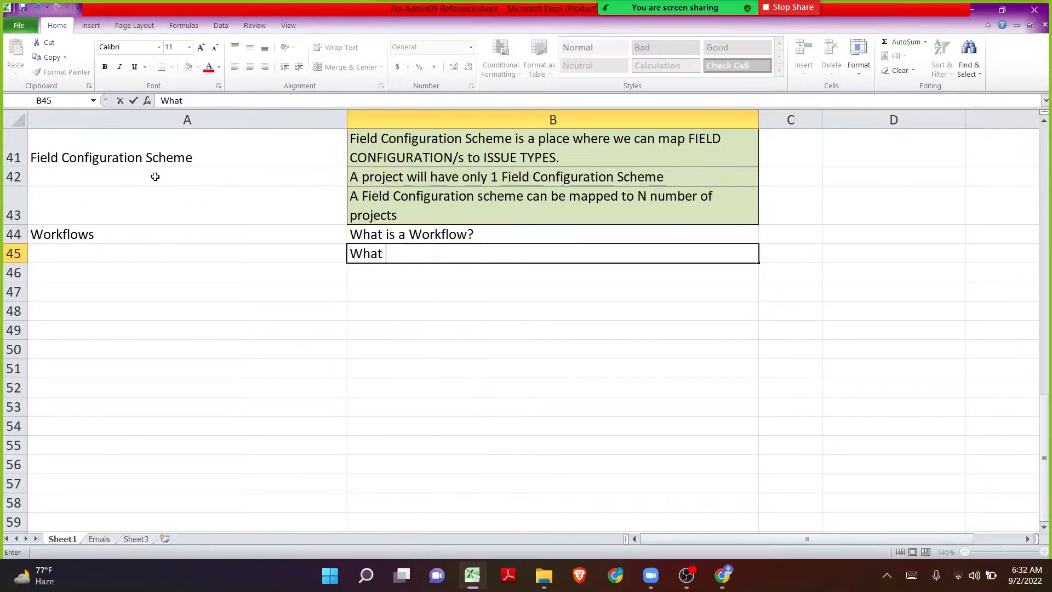
pyautogui.write('is a Status?')
pyautogui.press('Return')
# - Add the question "What is a Transition?" in cell B46
pyautogui.write('What is a ')
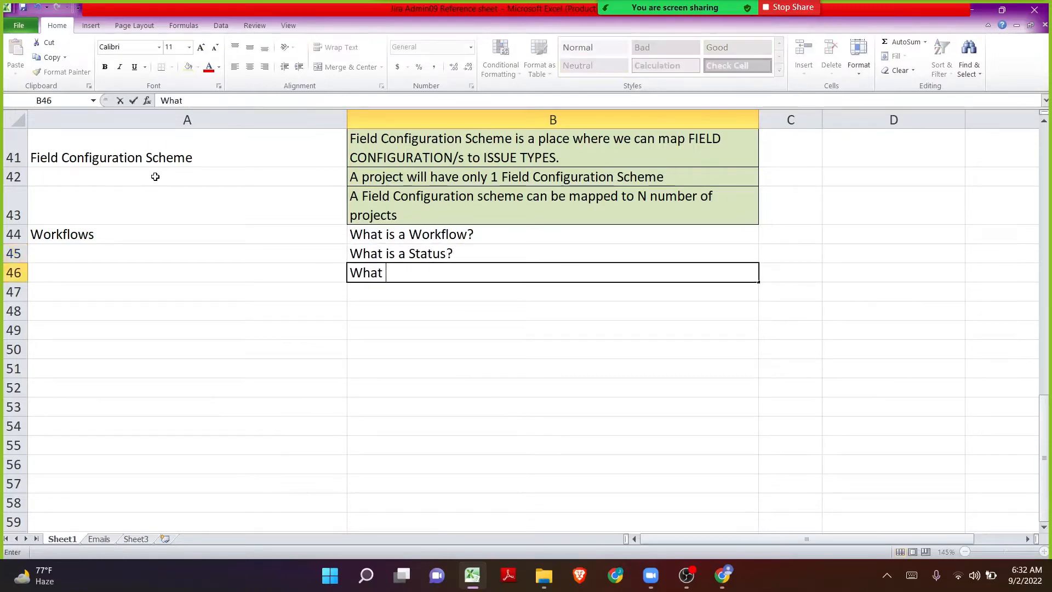
pyautogui.write('tr')
pyautogui.press('BackSpace')
pyautogui.press('BackSpace')
pyautogui.write('Transition?')
pyautogui.press('Return')
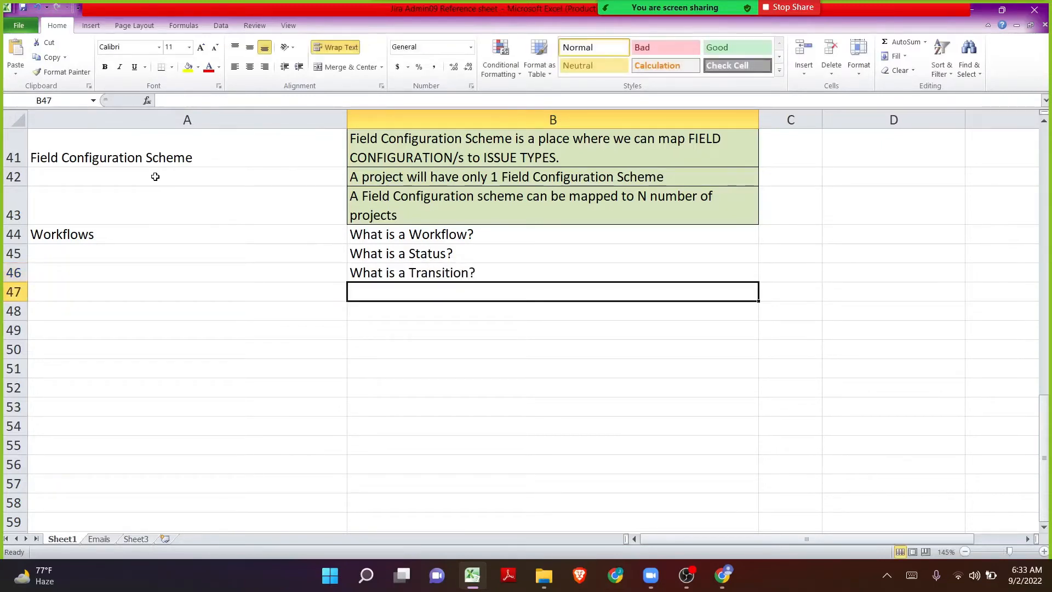
# - Add the topic "Configuring Transitions" in cell B47
pyautogui.write('Co')
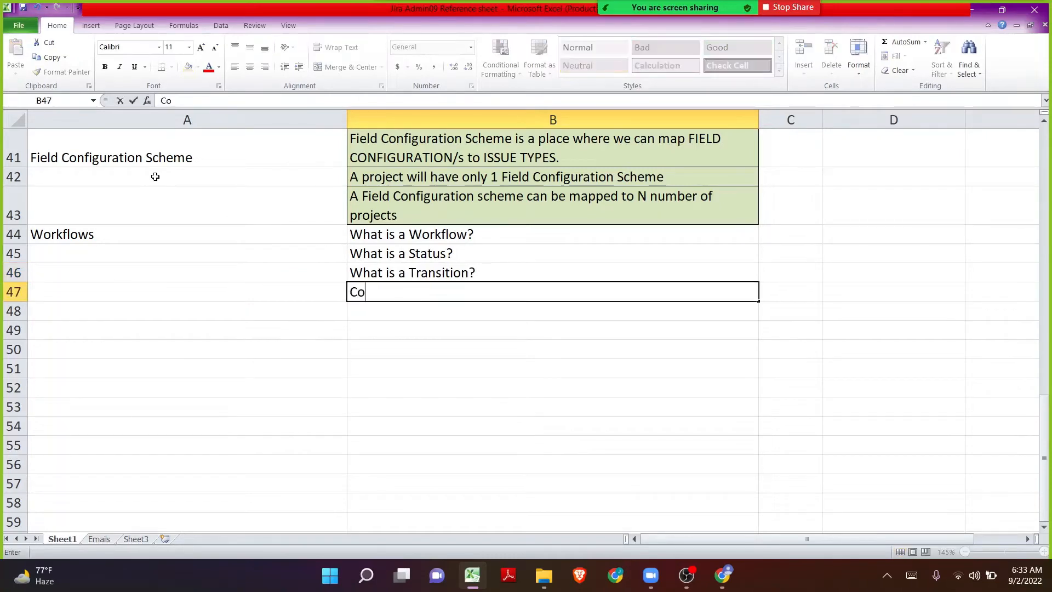
pyautogui.write('nfiguring Tra')
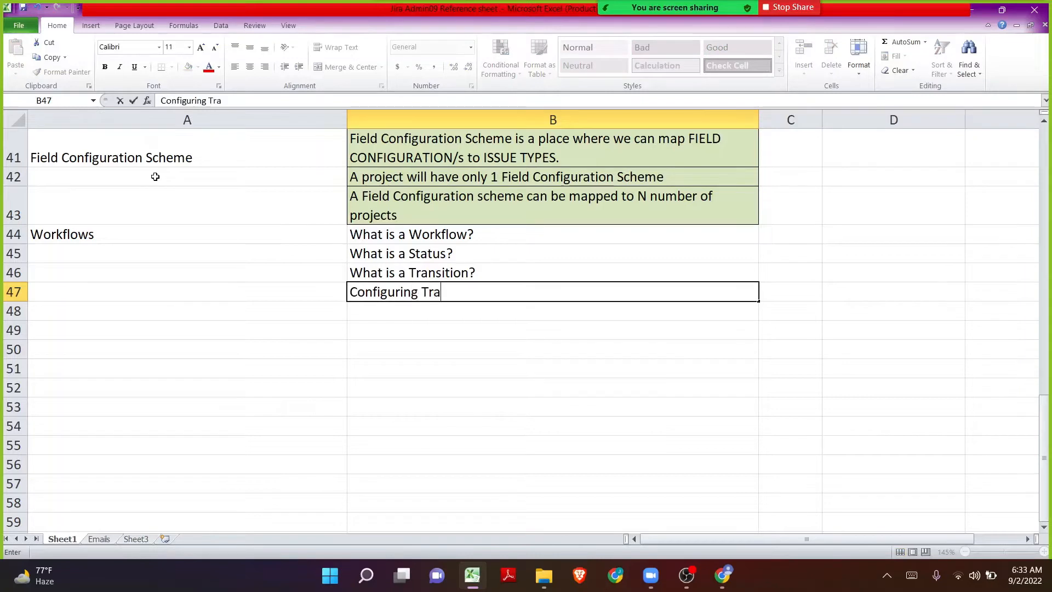
pyautogui.write('nsitions')
pyautogui.press('Return')
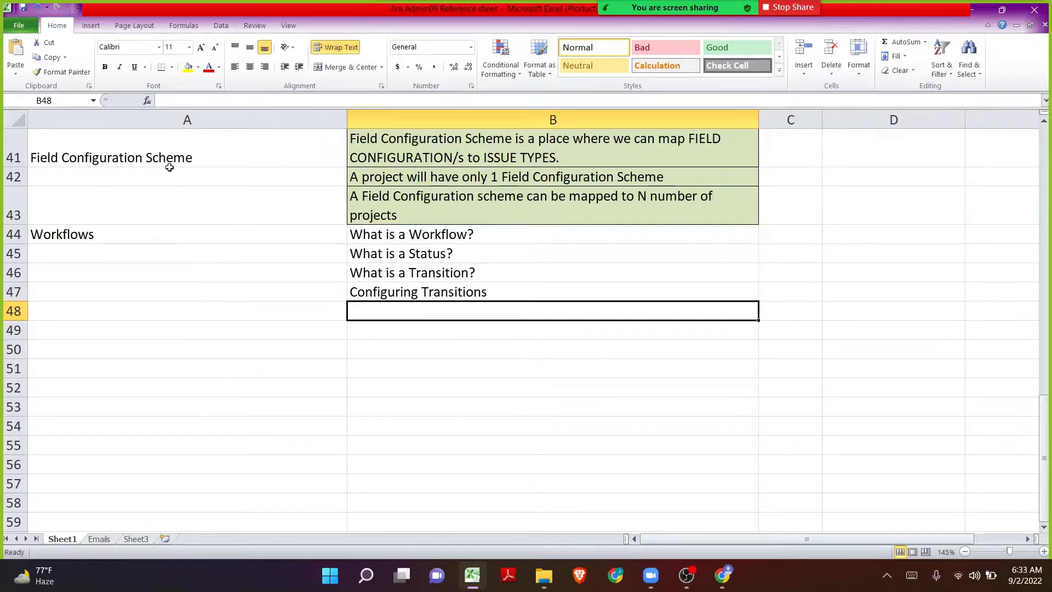
# - Copy the Configuring Transitions entry into cell B48 and extend it to read "Configuring Transitions Examples"
pyautogui.press('Up')
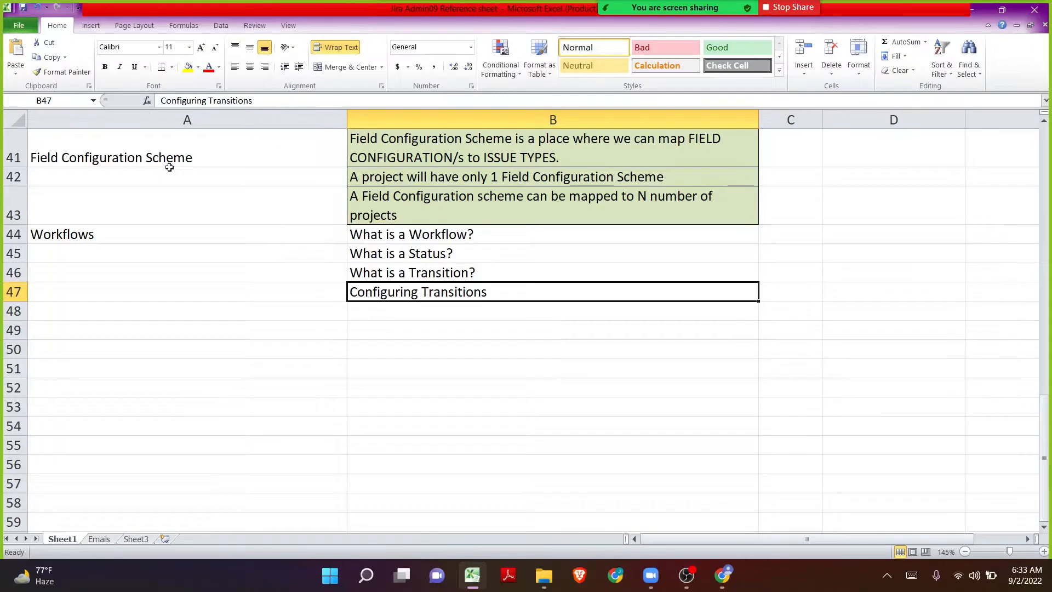
pyautogui.hotkey('ctrl', 'c')
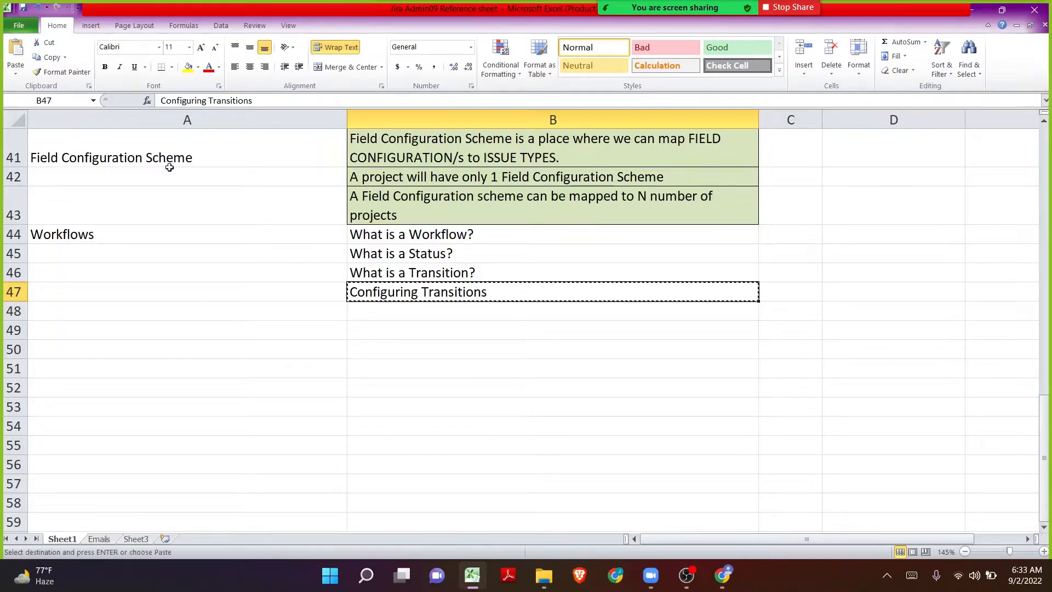
pyautogui.press('Down')
pyautogui.hotkey('ctrl', 'v')
pyautogui.press('F2')
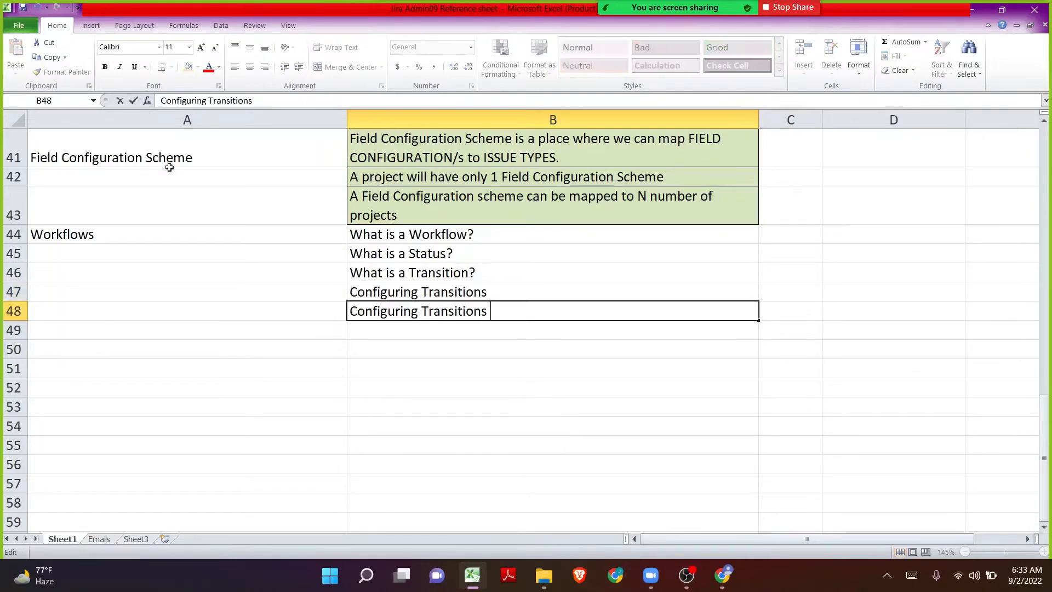
pyautogui.write('Examples')
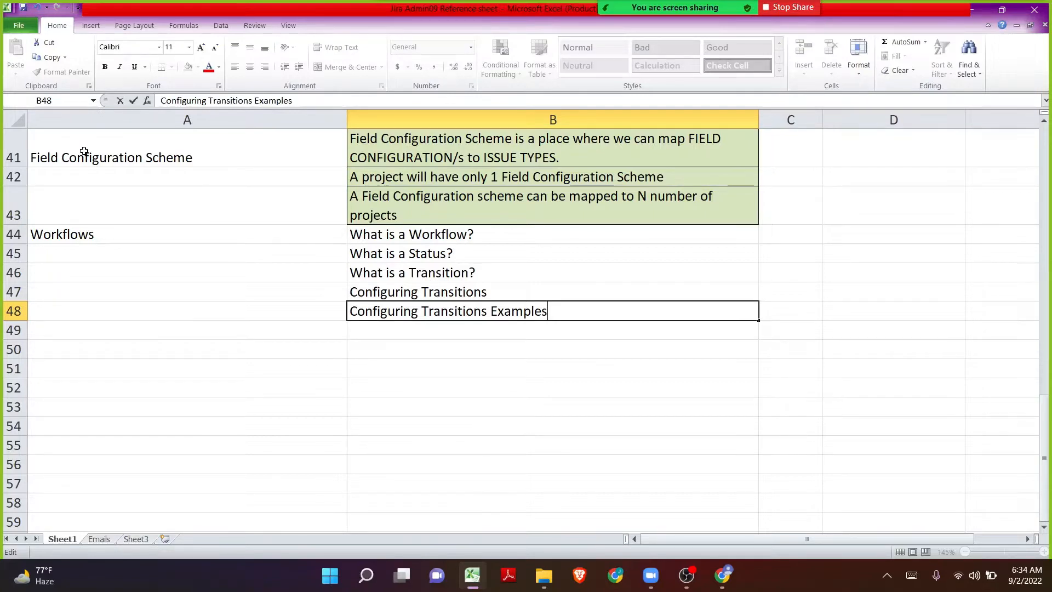
pyautogui.press('Return')
# - Add the question "How to create a Custom workflow?" in cell B49
pyautogui.write('How to cr')
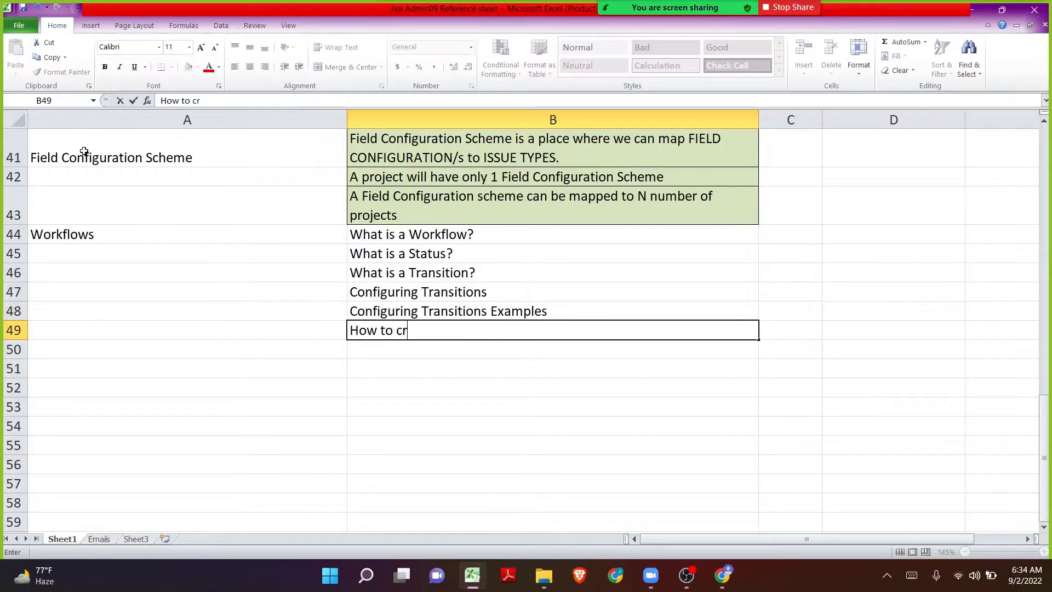
pyautogui.write('eate a New wor')
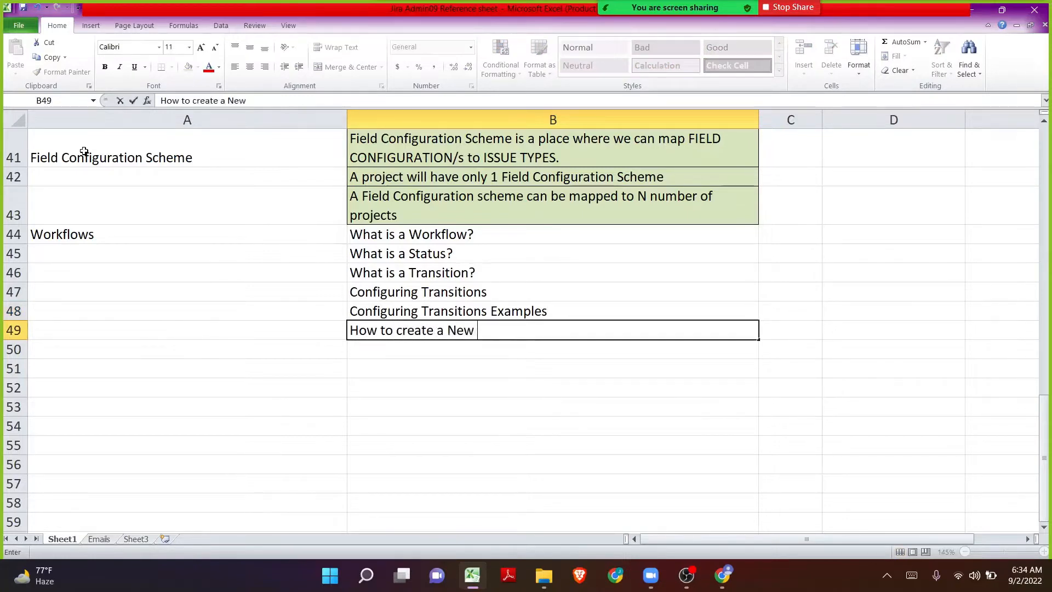
pyautogui.press('BackSpace')
pyautogui.press('BackSpace')
pyautogui.press('BackSpace')
pyautogui.press('BackSpace')
pyautogui.press('BackSpace')
pyautogui.press('BackSpace')
pyautogui.press('BackSpace')
pyautogui.write('Custom workf')
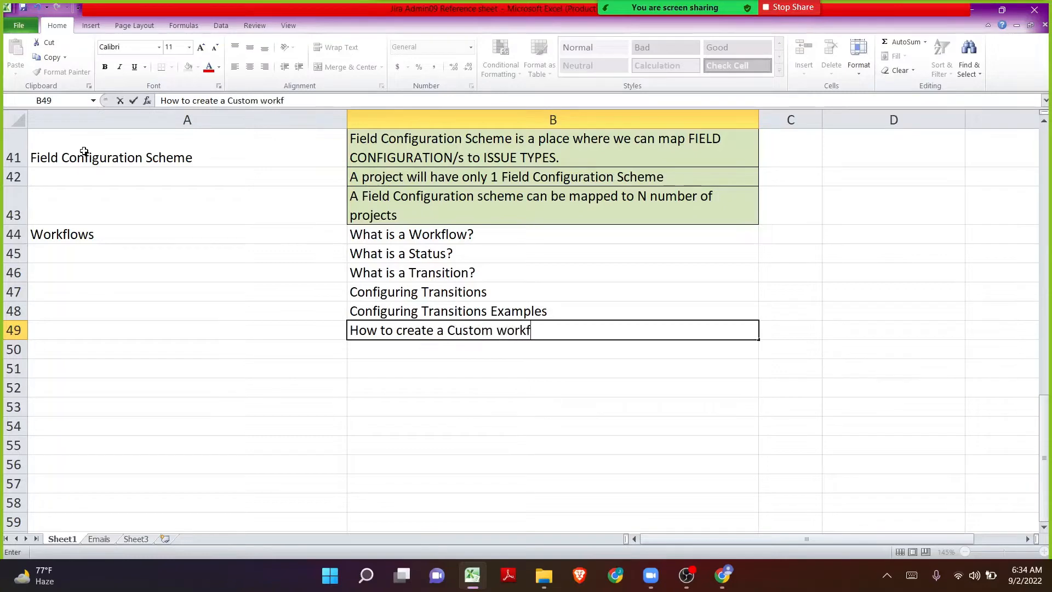
pyautogui.write('low?')
pyautogui.press('Return')
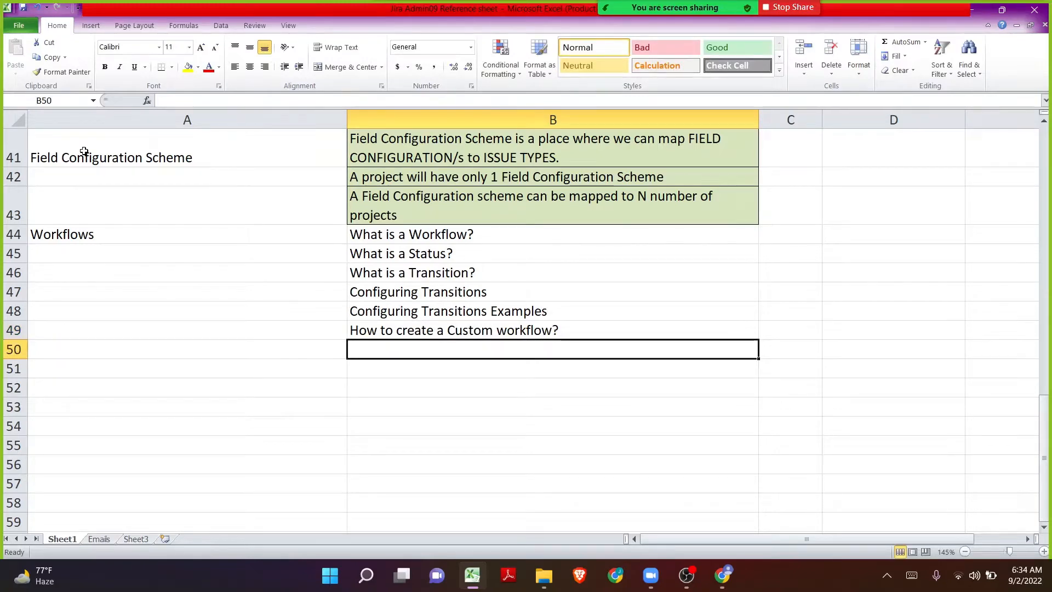
# - Add the topic "Workflow Schemes" in cell B50
pyautogui.write('Workflow Sc')
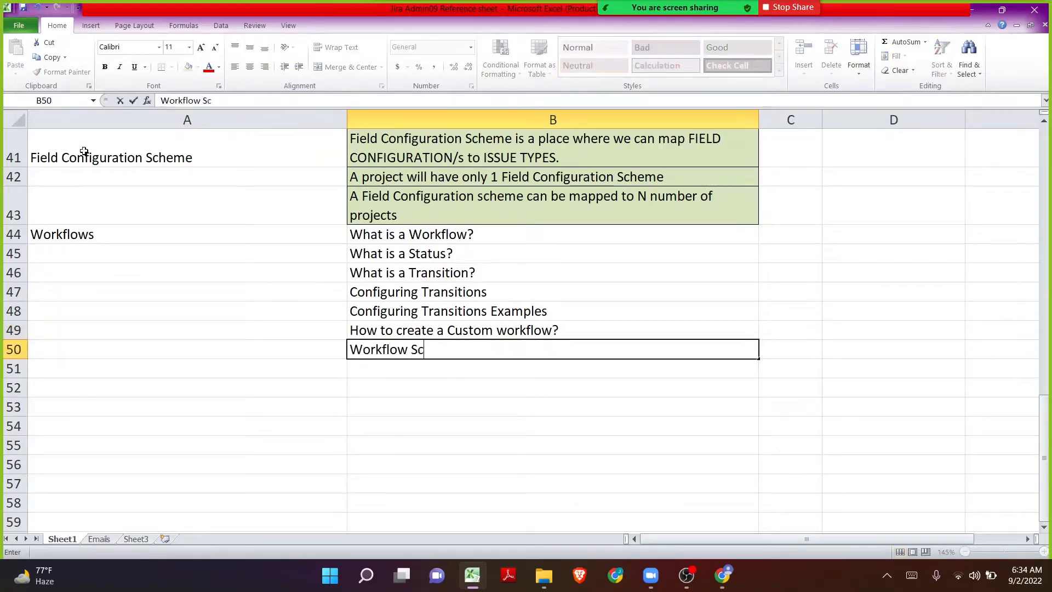
pyautogui.write('hemes')
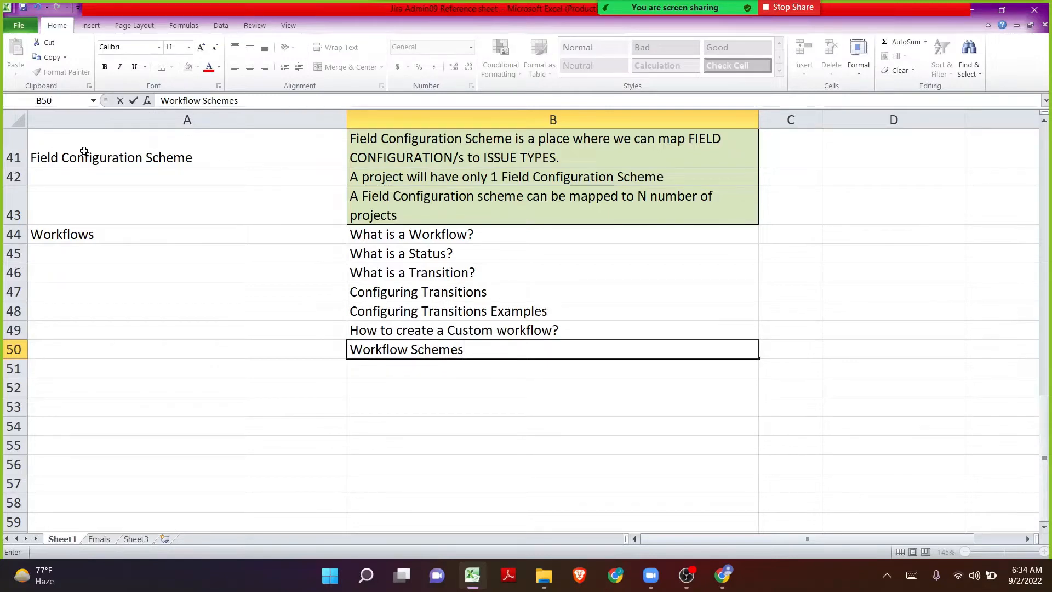
pyautogui.press('Return')
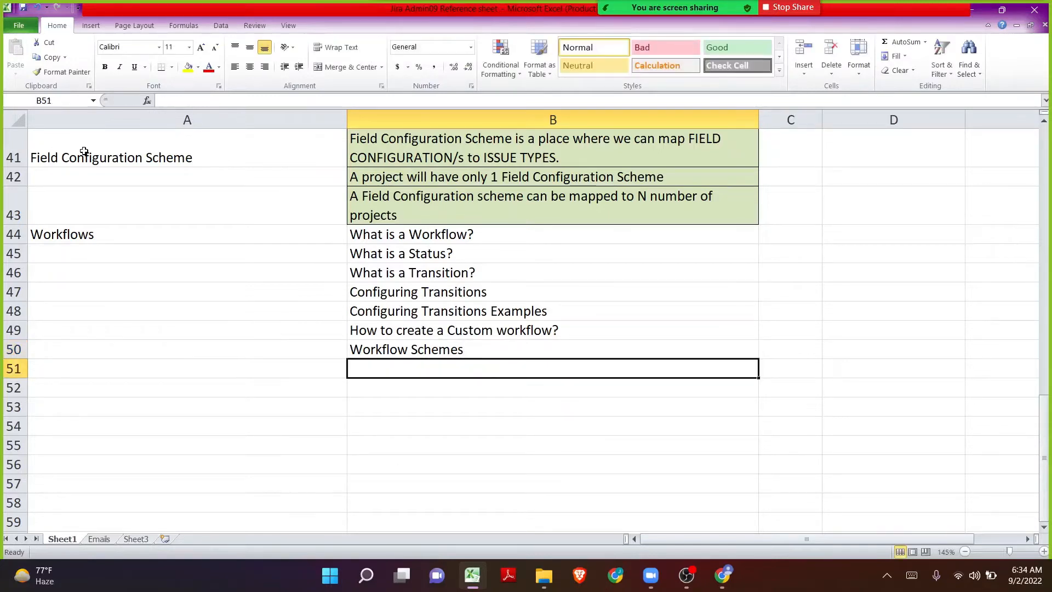
pyautogui.hotkey('shift', 'Down')
pyautogui.hotkey('shift', 'Down')
pyautogui.hotkey('shift', 'Down')
pyautogui.hotkey('shift', 'Down')
pyautogui.hotkey('shift', 'Down')
pyautogui.hotkey('shift', 'Down')
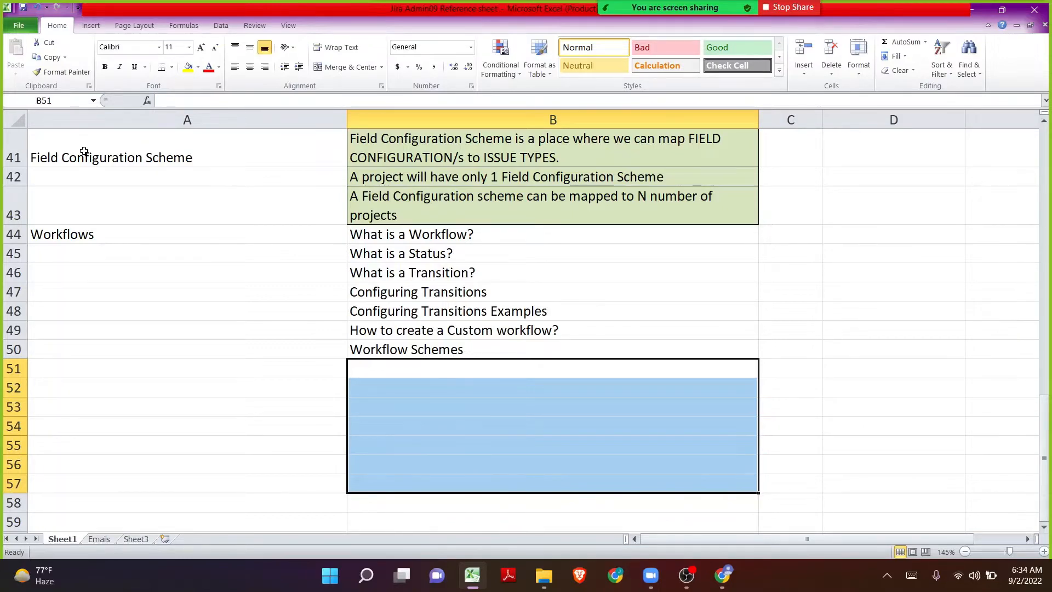
pyautogui.press('Left')
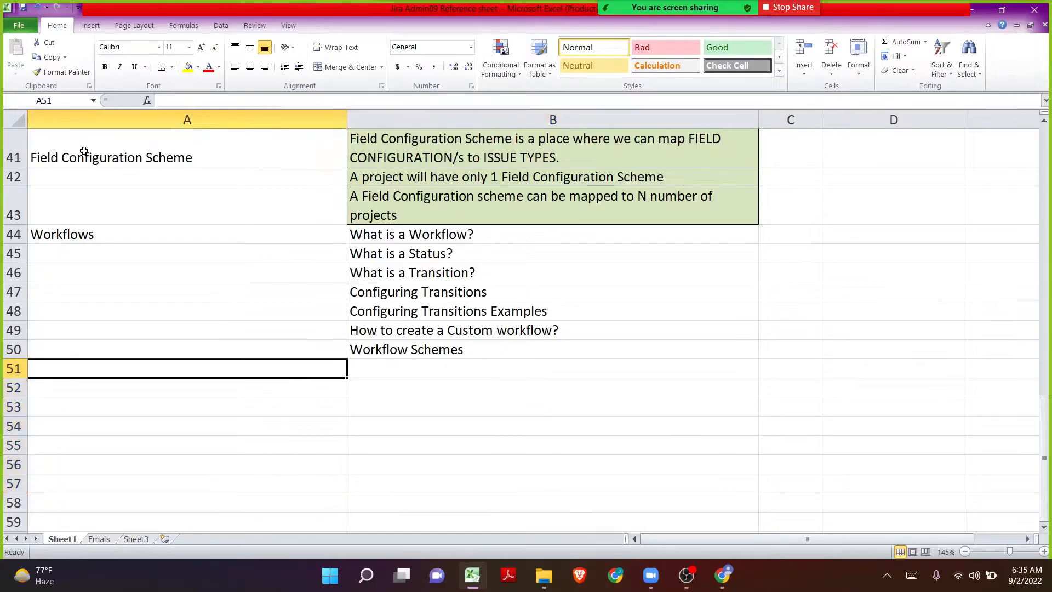
pyautogui.press('Right')
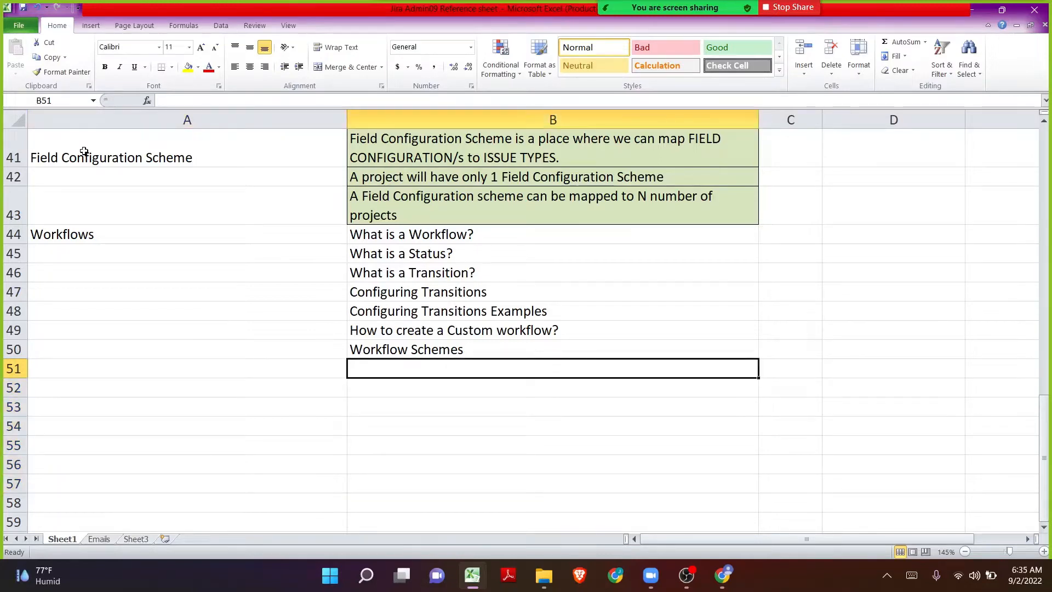
pyautogui.press('Up')
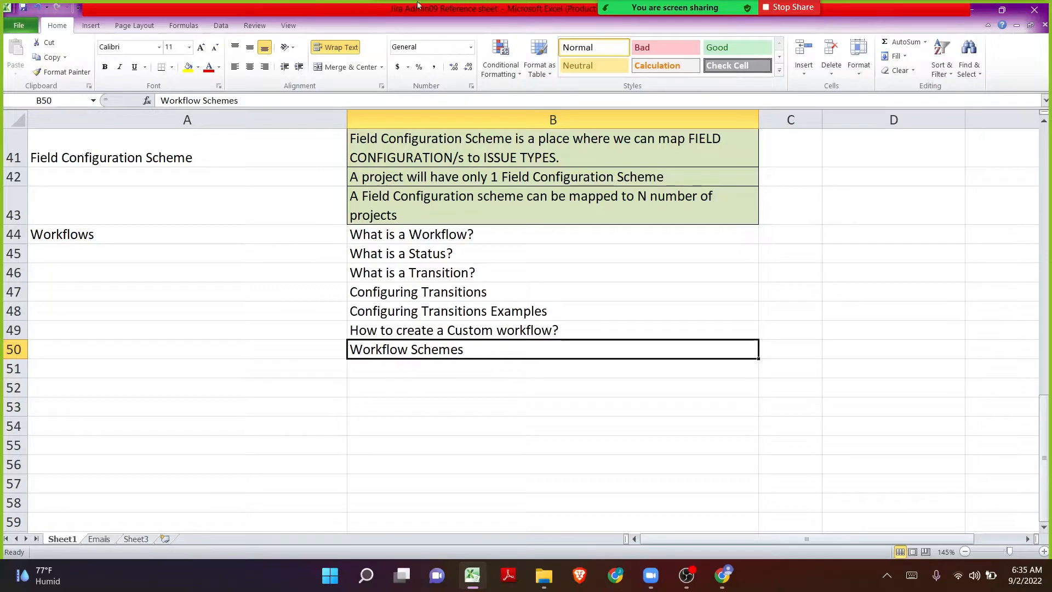
pyautogui.hotkey('ctrl', 'n')
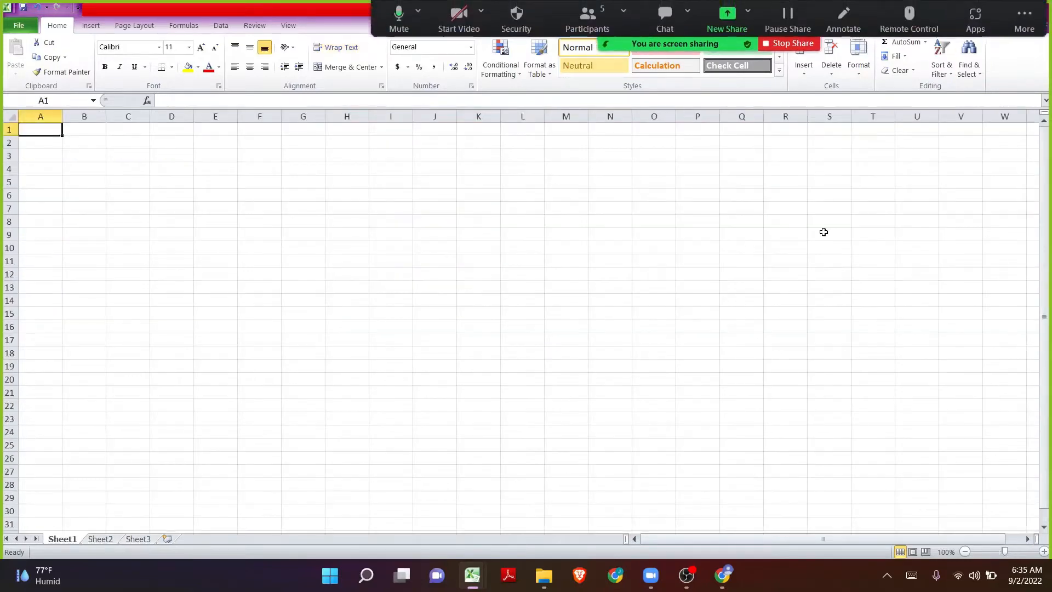
pyautogui.hotkey('alt', 'Tab')
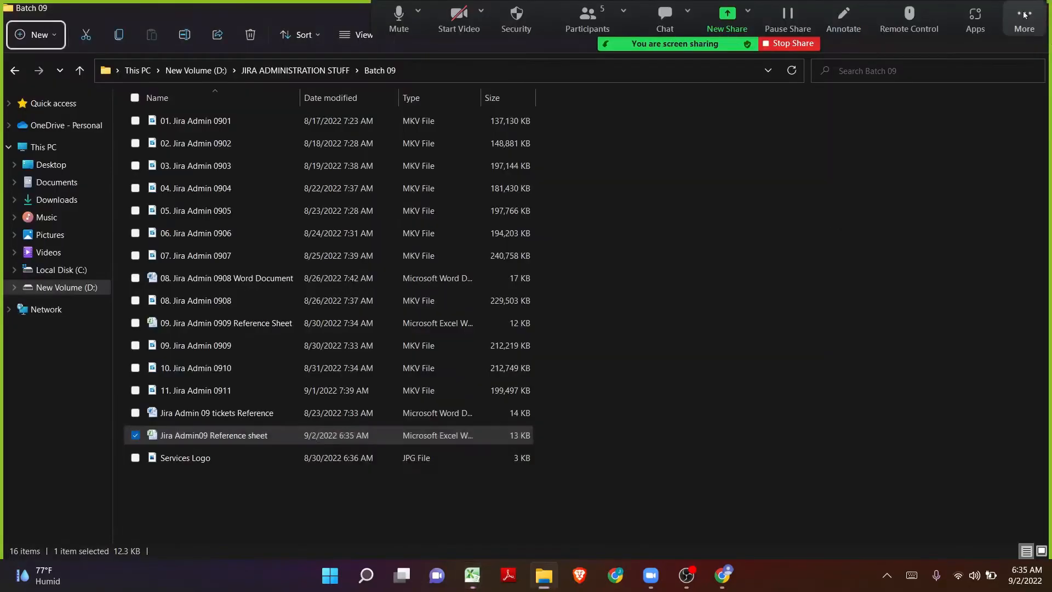
pyautogui.hotkey('alt', 'Tab')
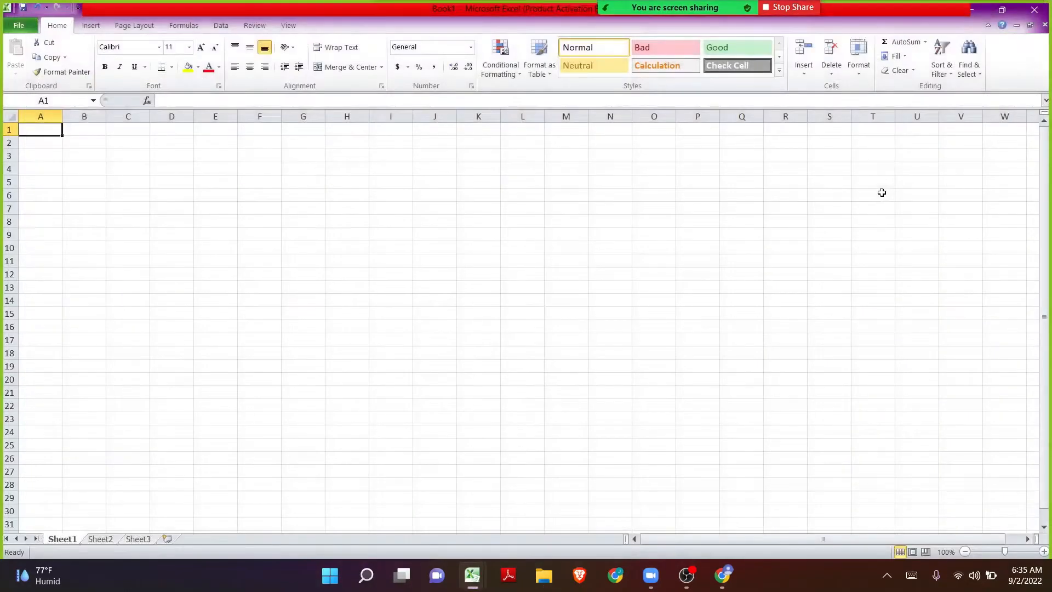
pyautogui.press('super+Tab')
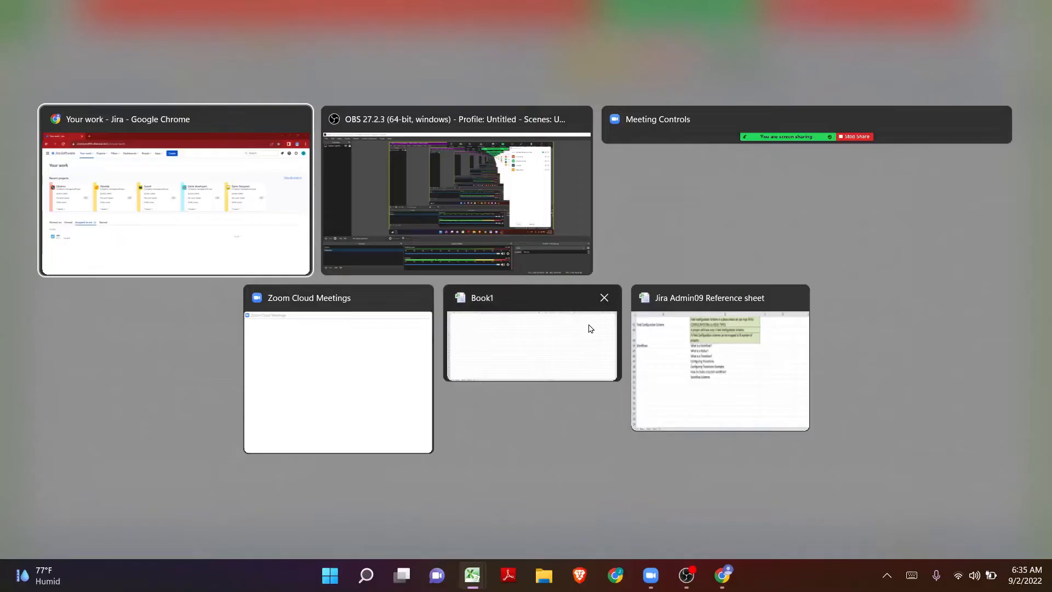
pyautogui.click(678, 352)
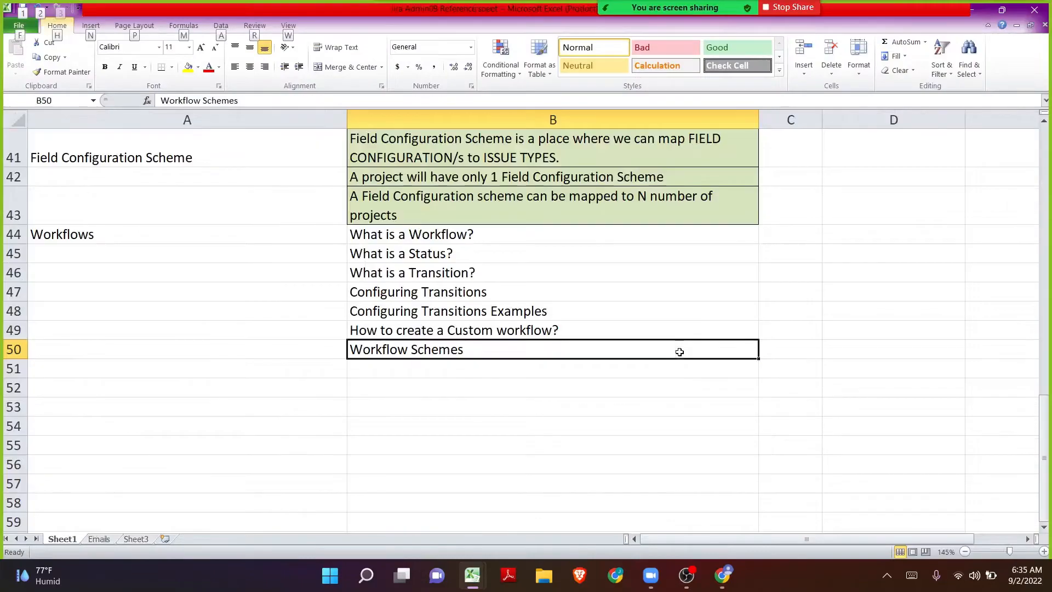
pyautogui.hotkey('alt', 'Tab')
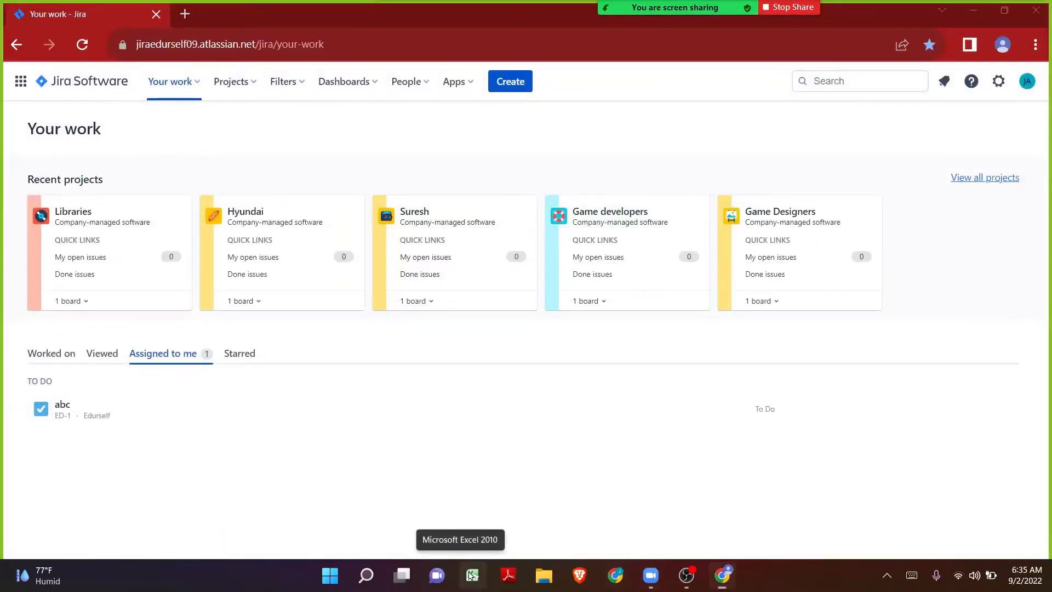
pyautogui.rightClick(472, 575)
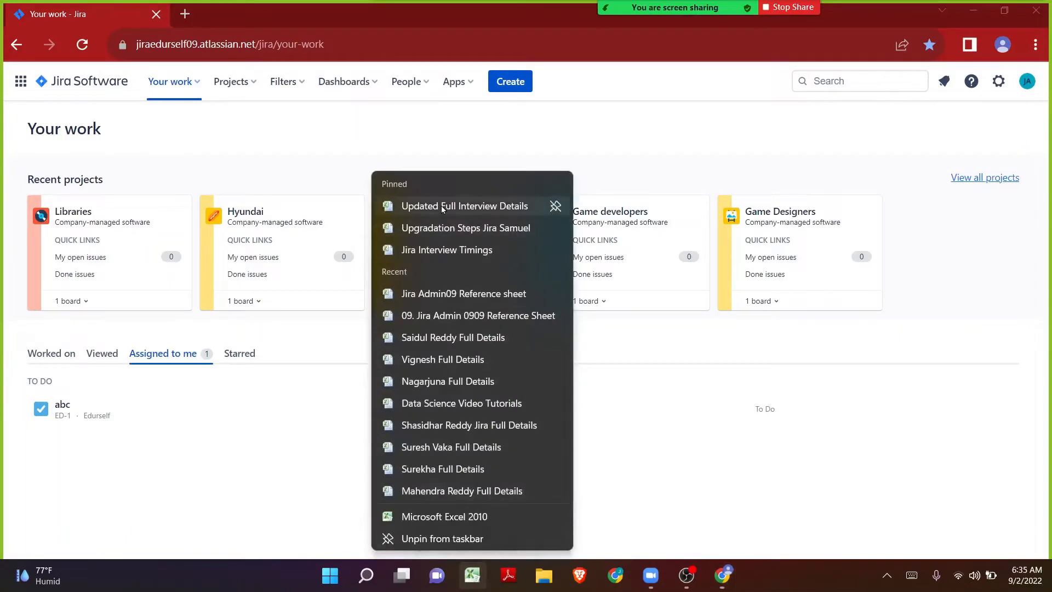
pyautogui.click(798, 453)
# - Start Microsoft Excel 2010 with a blank workbook and dismiss the Office activation wizard
pyautogui.press('super')
pyautogui.write('exce')
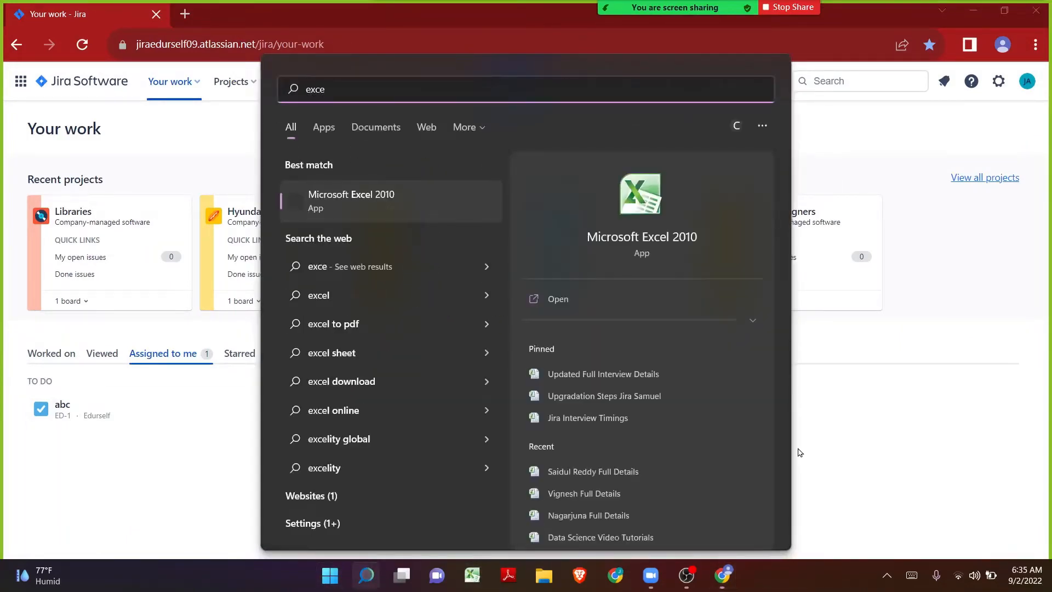
pyautogui.press('Return')
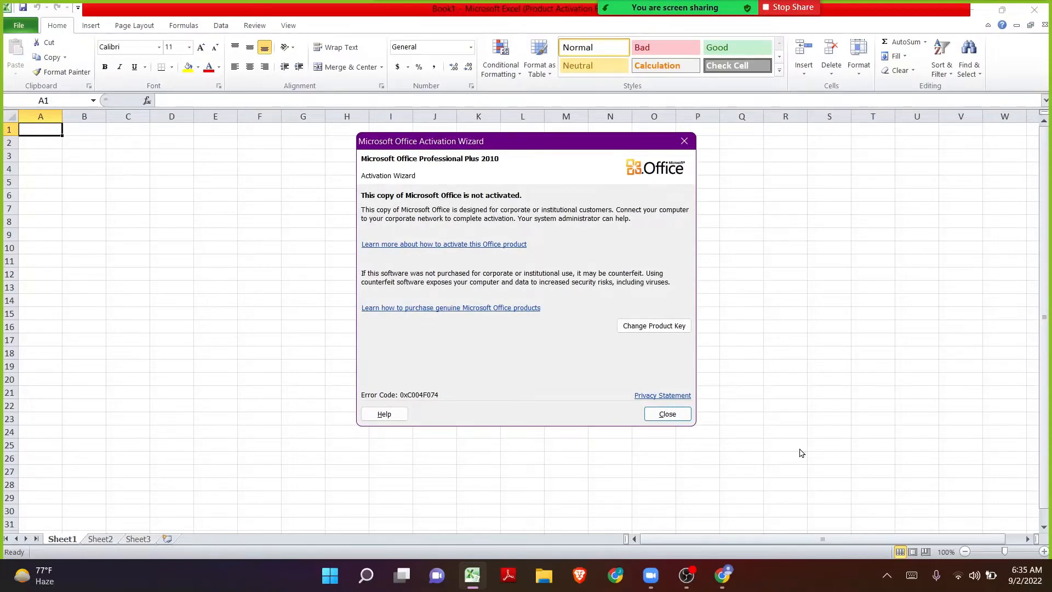
pyautogui.click(666, 415)
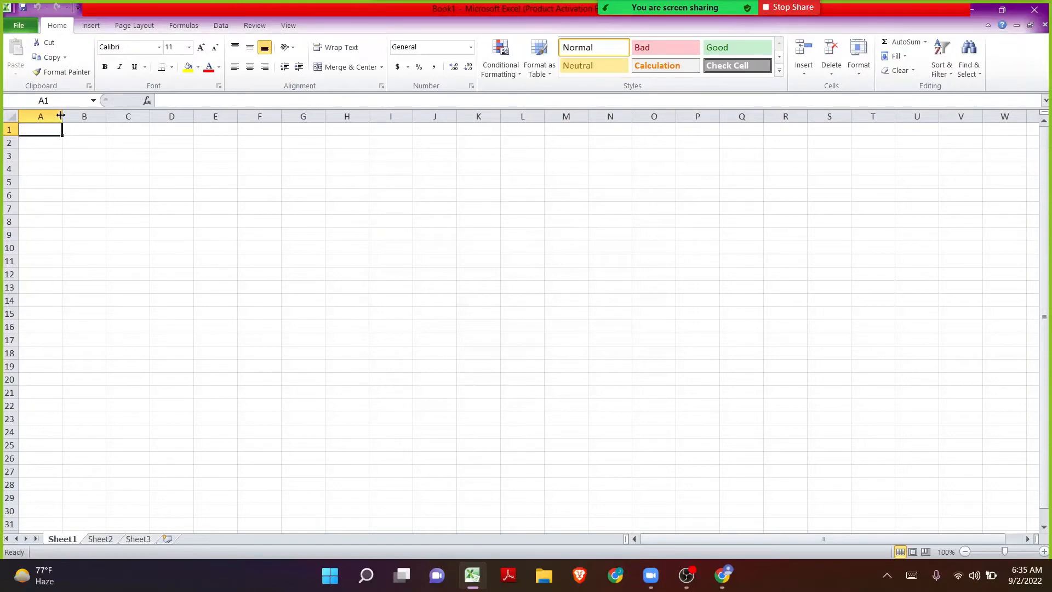
# - Enter the heading "The Simplified Workflow" in cell A1 of the new workbook and fit column A's width to it
pyautogui.moveTo(61, 112); pyautogui.dragTo(61, 112)
pyautogui.write('The Simpli')
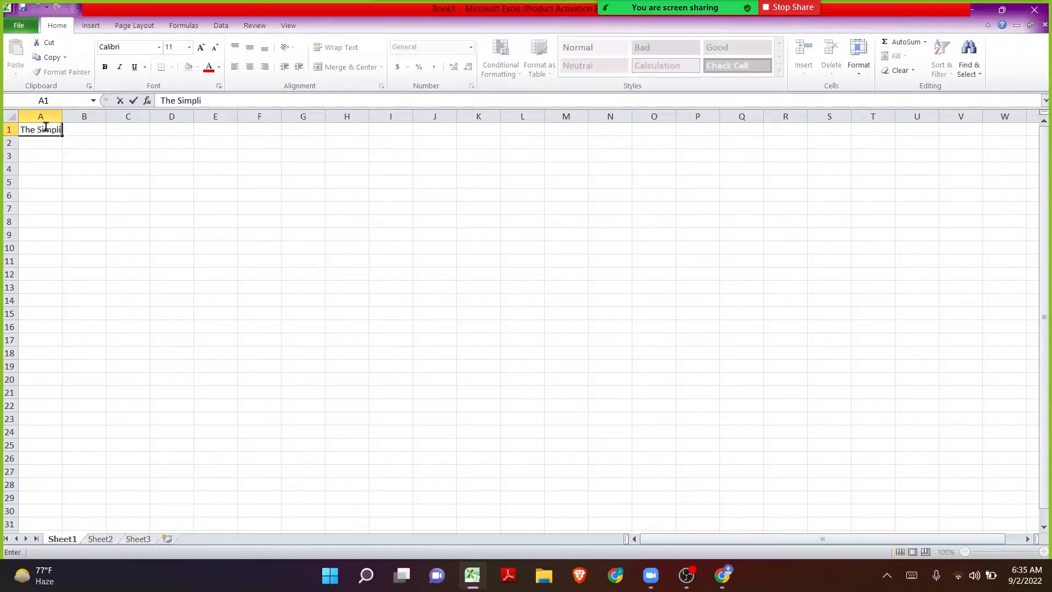
pyautogui.write('fied Workflow')
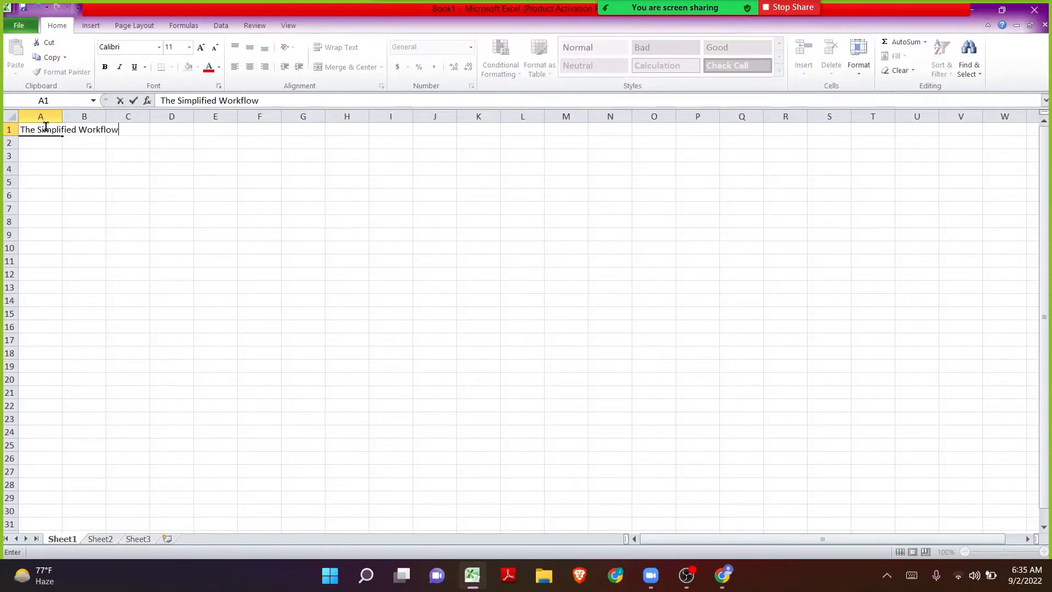
pyautogui.click(217, 286)
pyautogui.keyDown('ctrl'); pyautogui.scroll(6, 158, 267); pyautogui.keyUp('ctrl')
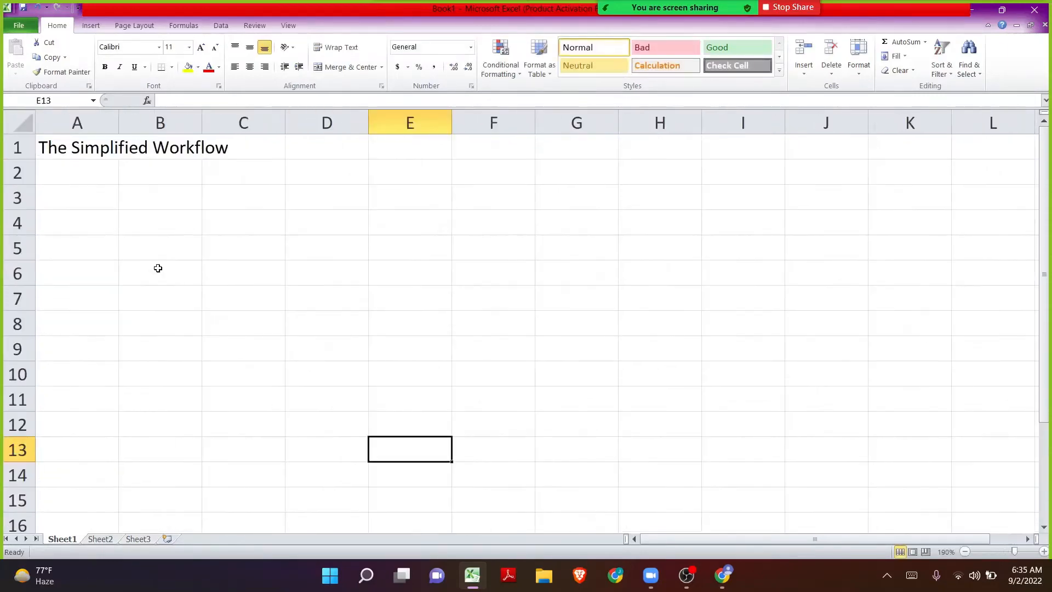
pyautogui.doubleClick(118, 123)
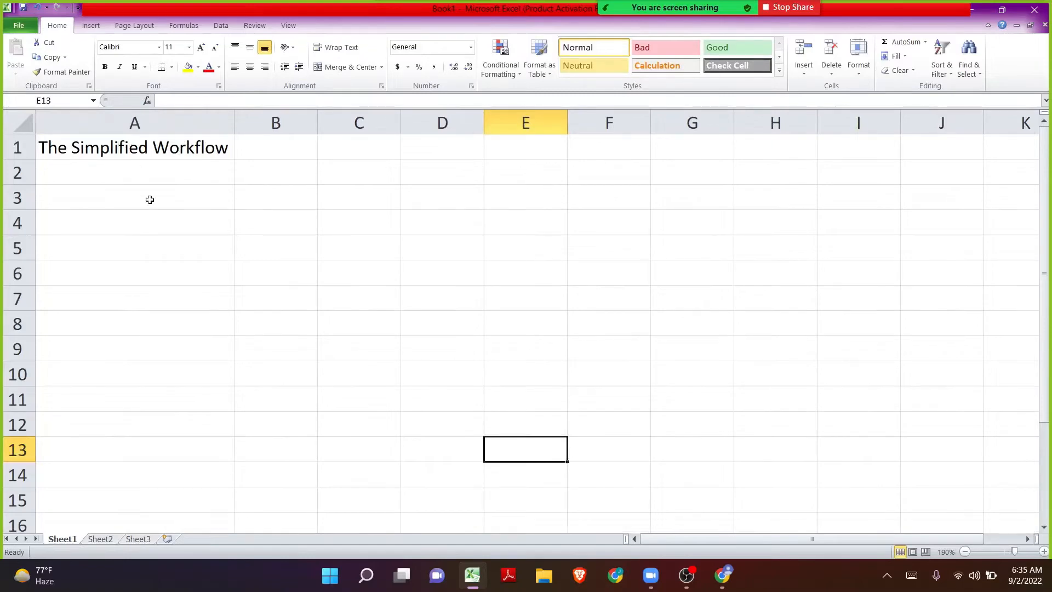
pyautogui.click(187, 197)
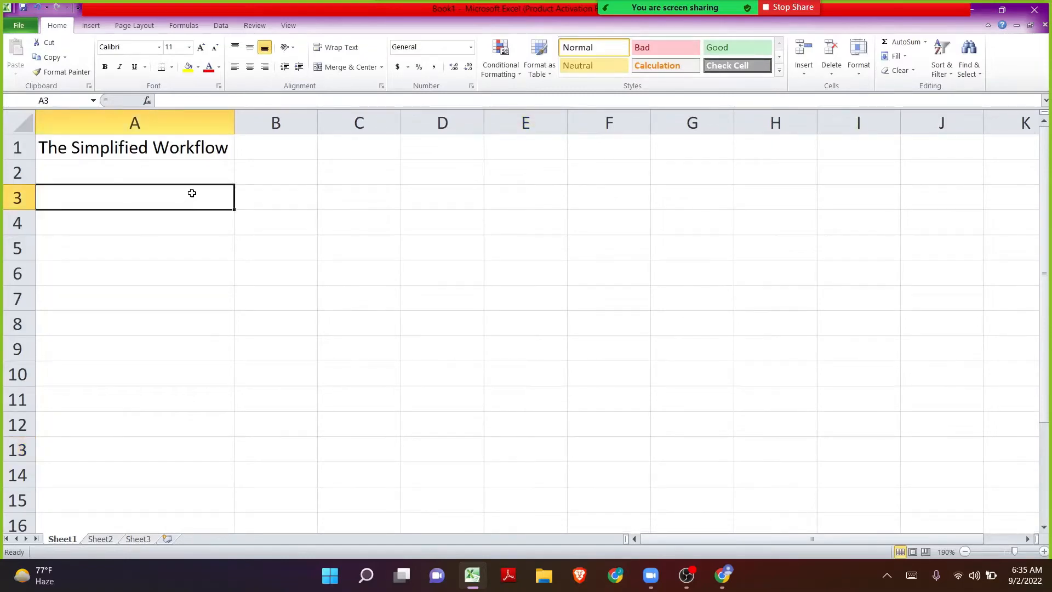
# - Open Paint and draw a start circle with a line arrow running down from it and bending to the right
pyautogui.press('super')
pyautogui.write('paint')
pyautogui.press('Return')
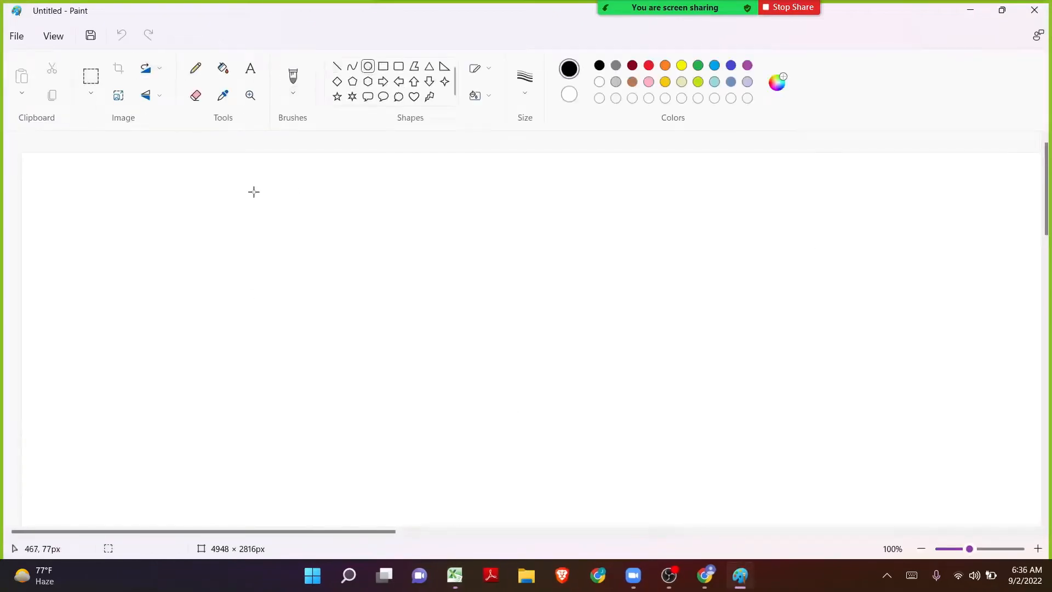
pyautogui.moveTo(254, 191)
pyautogui.mouseDown()
pyautogui.moveTo(327, 237)
pyautogui.moveTo(299, 240)
pyautogui.moveTo(277, 276)
pyautogui.moveTo(331, 279)
pyautogui.moveTo(319, 292)
pyautogui.mouseUp()
pyautogui.click(337, 67)
pyautogui.click(333, 315)
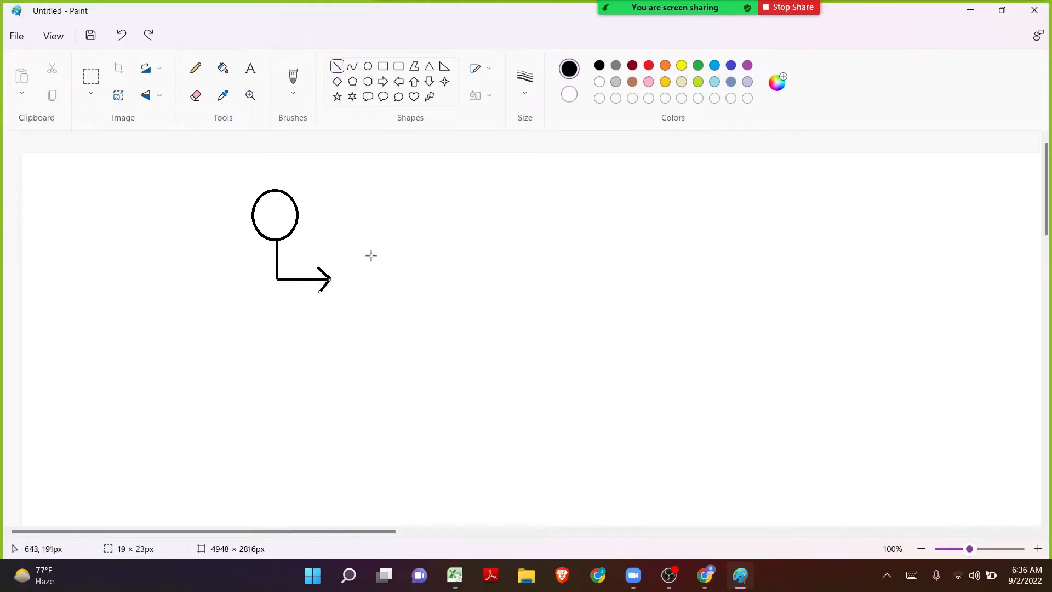
# - Draw three stacked rounded rectangles, each about 220 to 240 px wide and 65 px high, with the uppermost at the arrow's tip
pyautogui.click(398, 66)
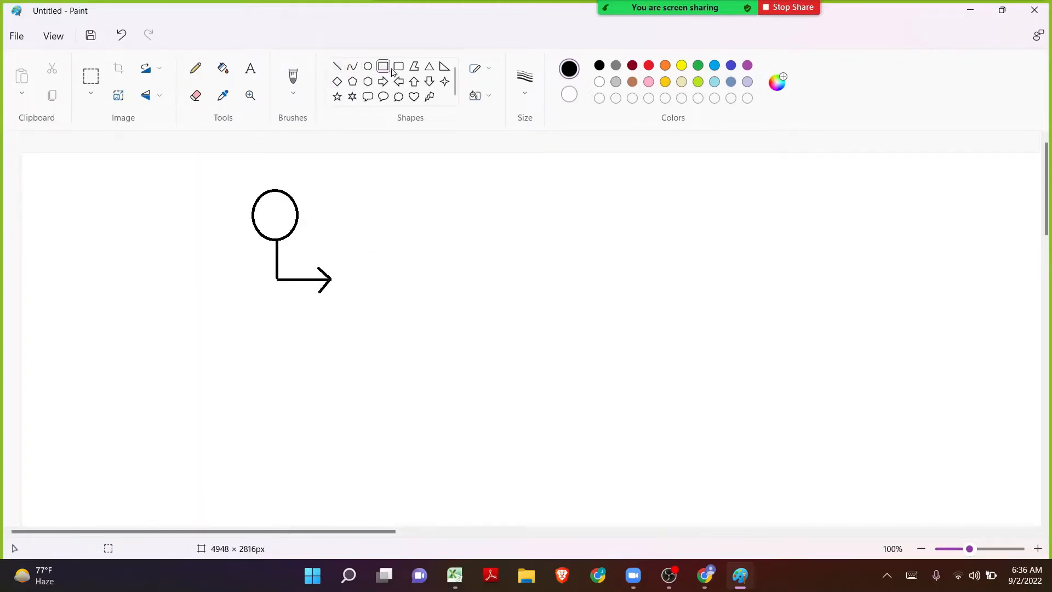
pyautogui.moveTo(335, 263); pyautogui.dragTo(467, 300)
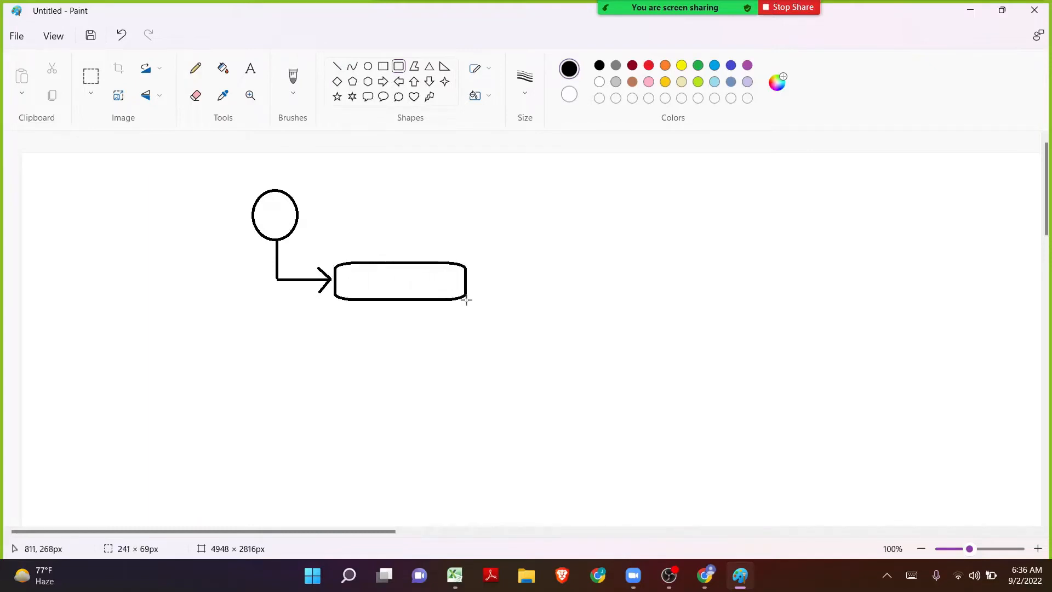
pyautogui.click(493, 290)
pyautogui.moveTo(336, 343); pyautogui.dragTo(468, 378)
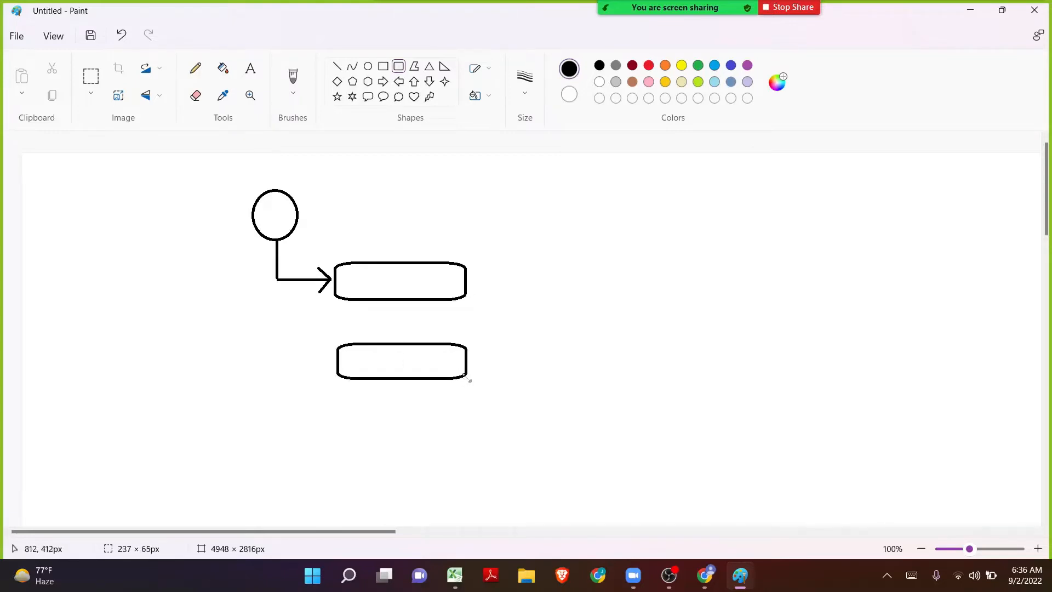
pyautogui.click(489, 361)
pyautogui.hotkey('ctrl', 'z')
pyautogui.moveTo(345, 421); pyautogui.dragTo(467, 454)
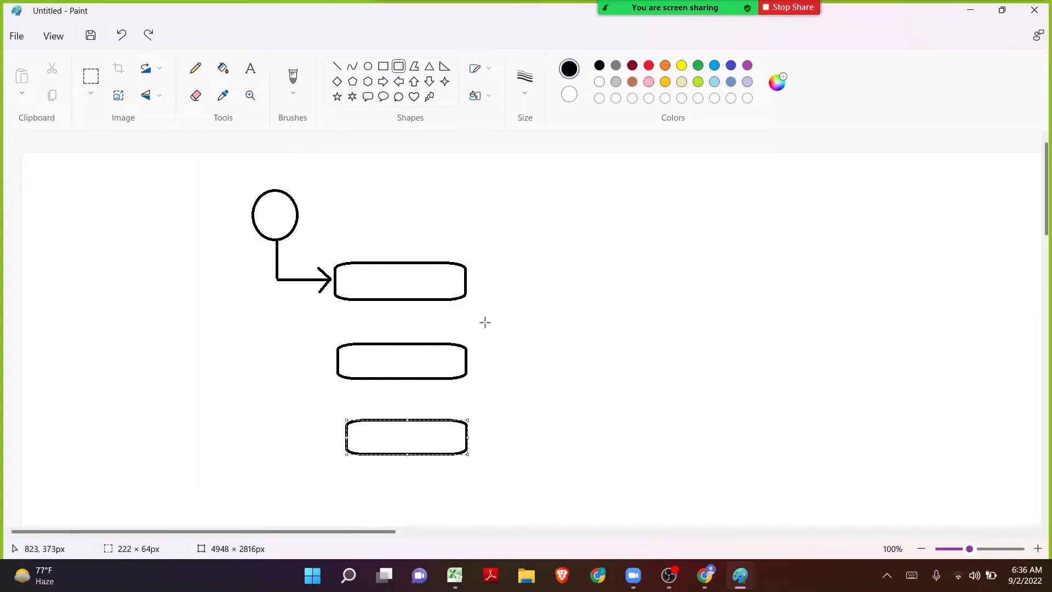
# - Label the uppermost rounded rectangle "To Do" in bold 16-point Calibri and centre the text inside it
pyautogui.click(250, 68)
pyautogui.click(350, 282)
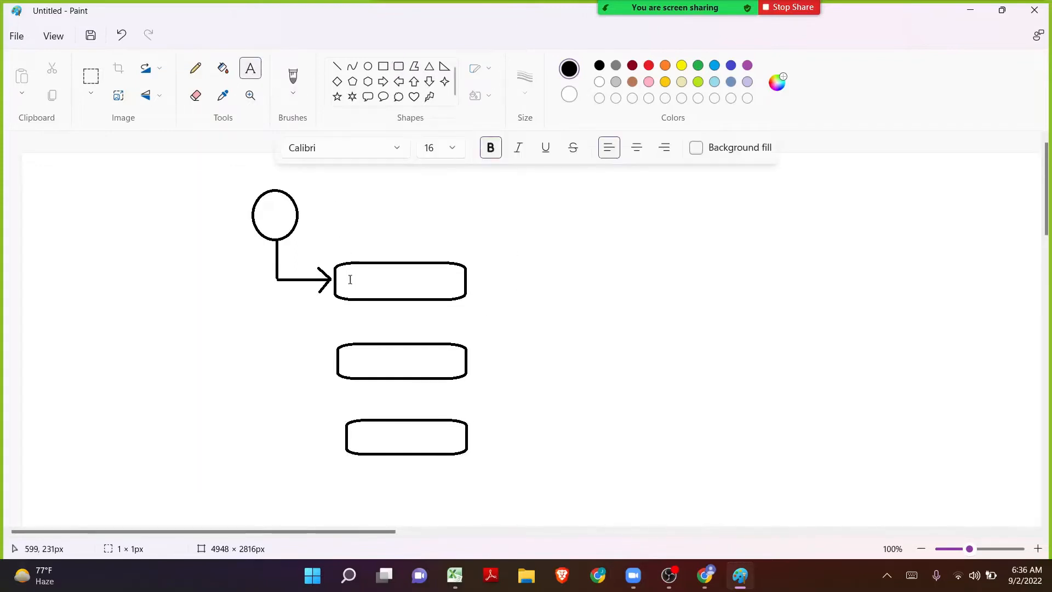
pyautogui.write('To Do')
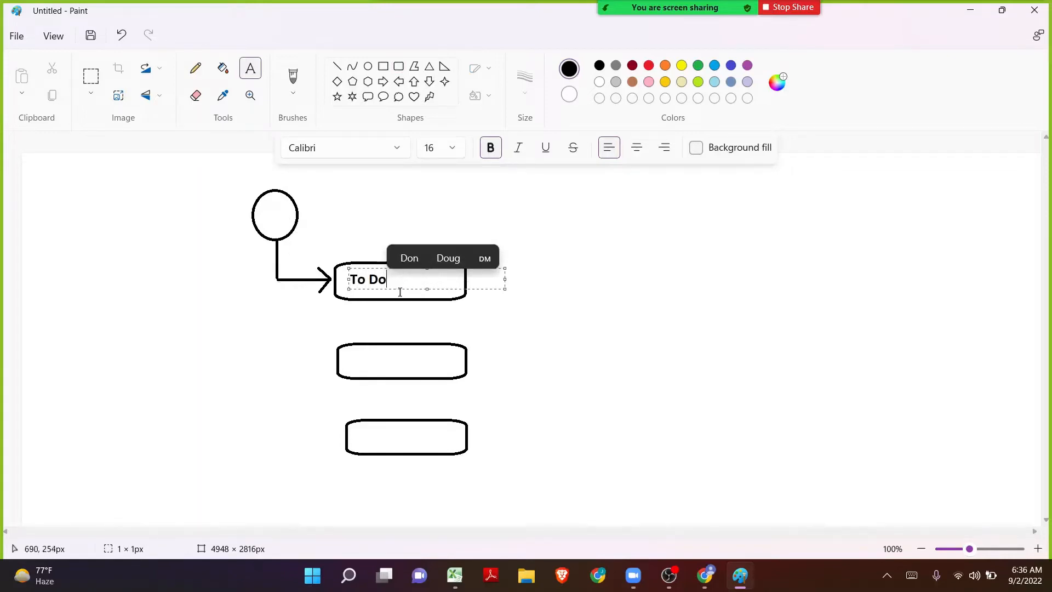
pyautogui.moveTo(402, 289); pyautogui.dragTo(432, 288)
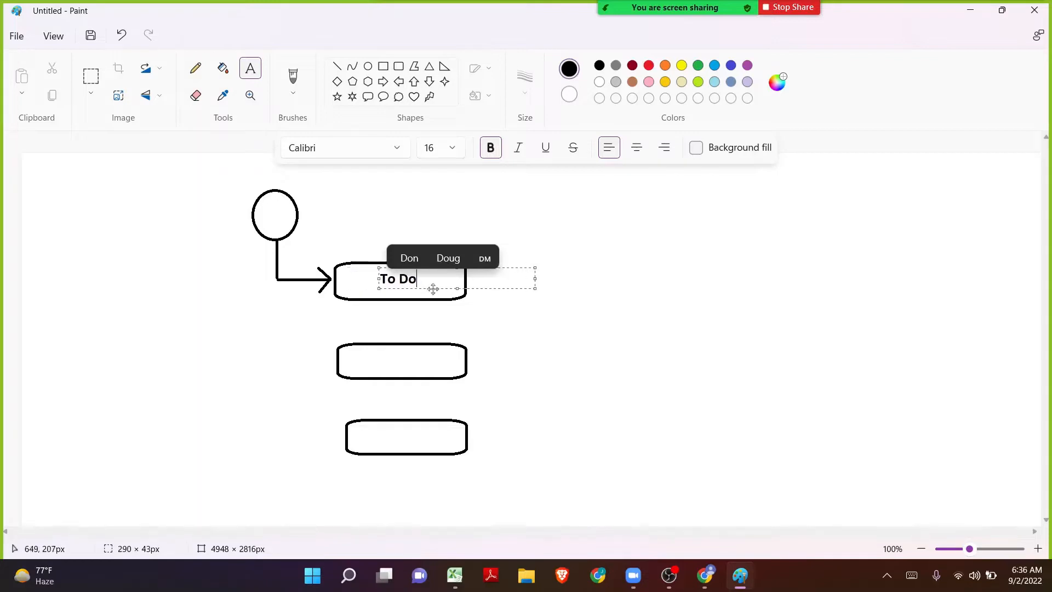
# - Label the middle rounded rectangle "In Progress" and the lowest one "Done"
pyautogui.click(379, 360)
pyautogui.click(363, 364)
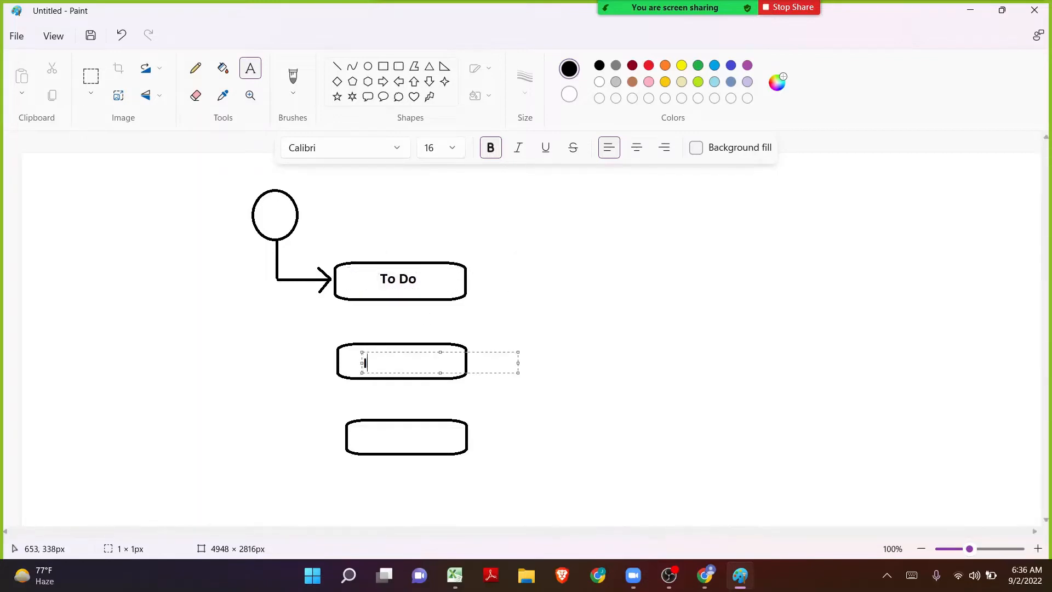
pyautogui.write('In Progress')
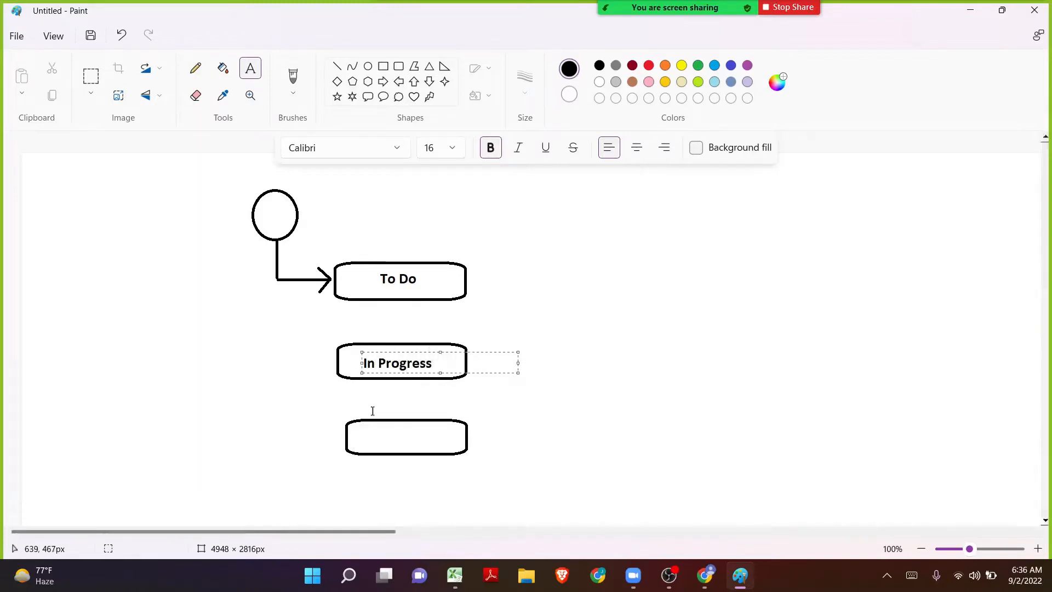
pyautogui.click(370, 439)
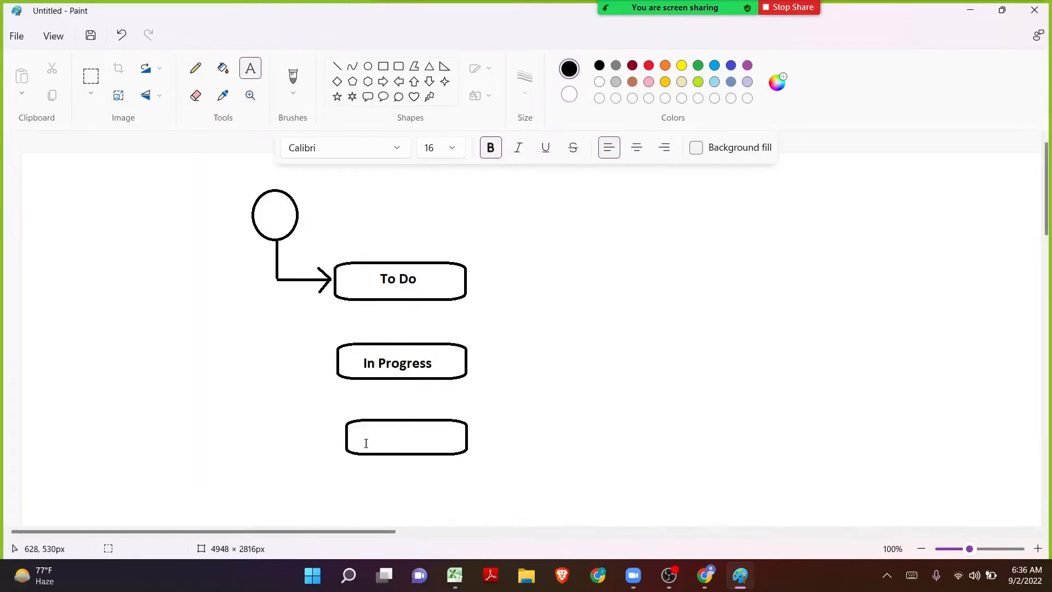
pyautogui.click(371, 429)
pyautogui.write('Done')
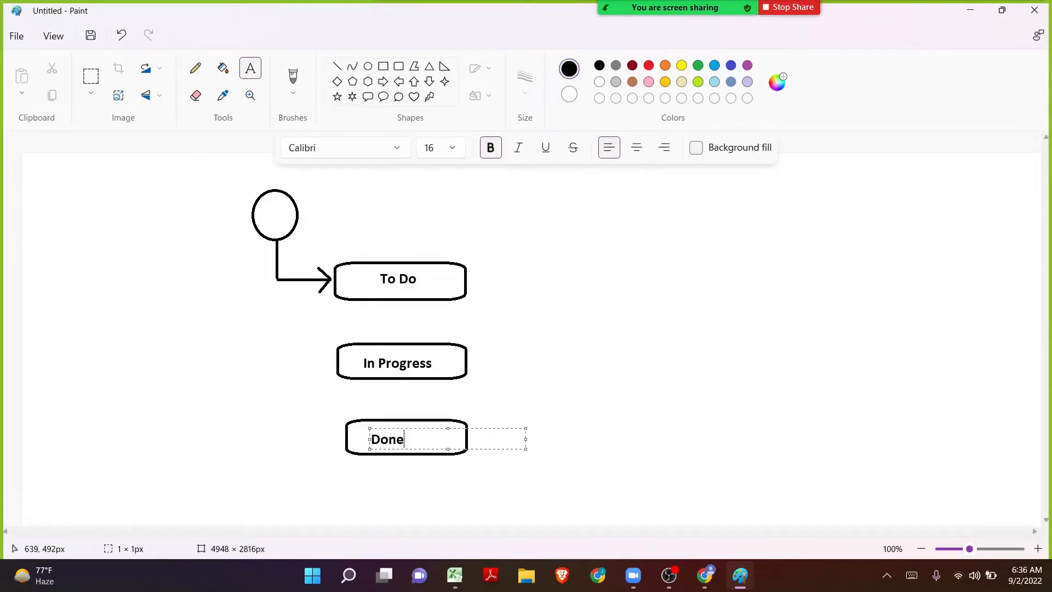
pyautogui.click(609, 390)
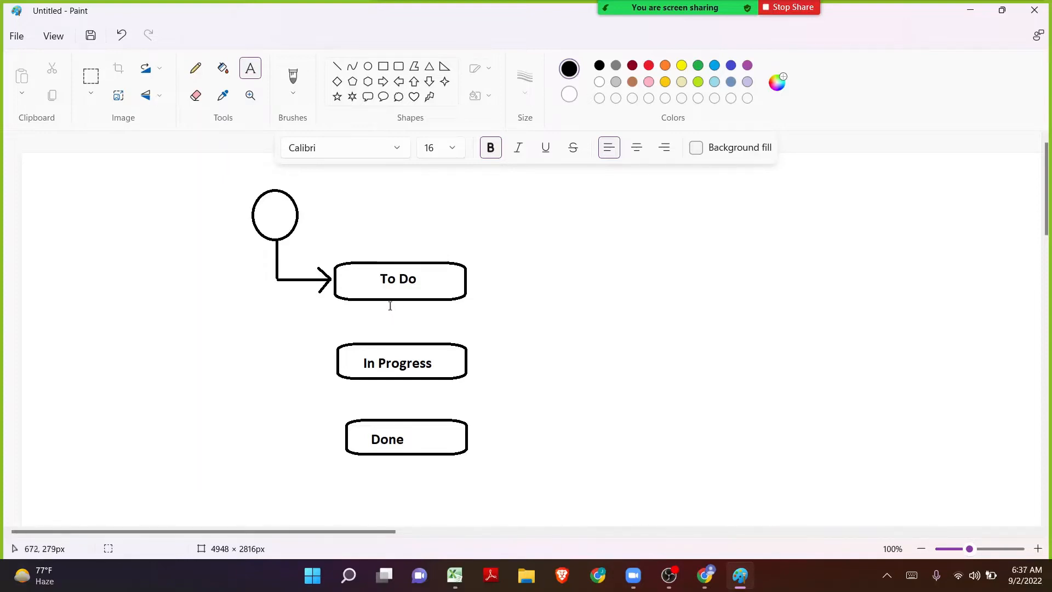
# - Try connecting the To Do, In Progress and Done boxes with downward block arrows, and undo both arrows
pyautogui.click(429, 81)
pyautogui.moveTo(364, 299); pyautogui.dragTo(382, 419)
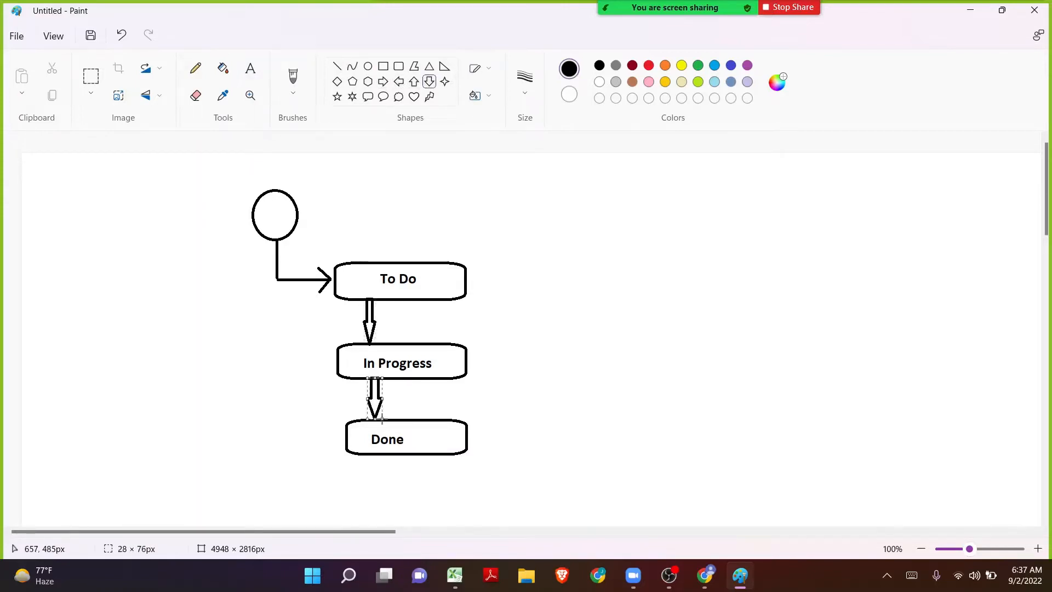
pyautogui.hotkey('ctrl', 'z')
pyautogui.hotkey('ctrl', 'z')
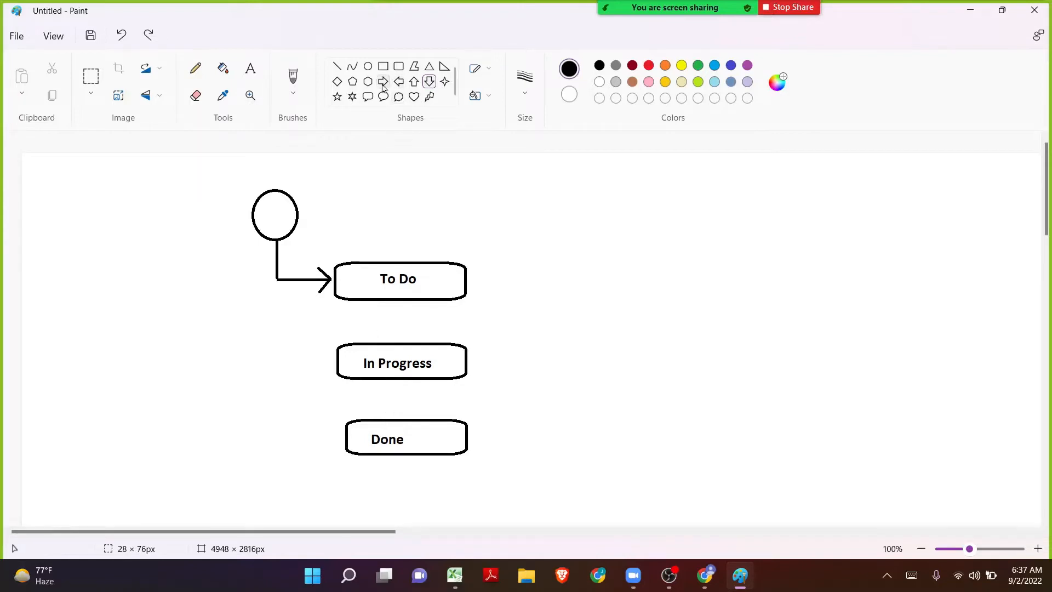
# - Draw three left-pointing block arrows, each about 140 px long, with their tips touching the To Do, In Progress and Done boxes
pyautogui.click(398, 82)
pyautogui.moveTo(543, 271); pyautogui.dragTo(465, 284)
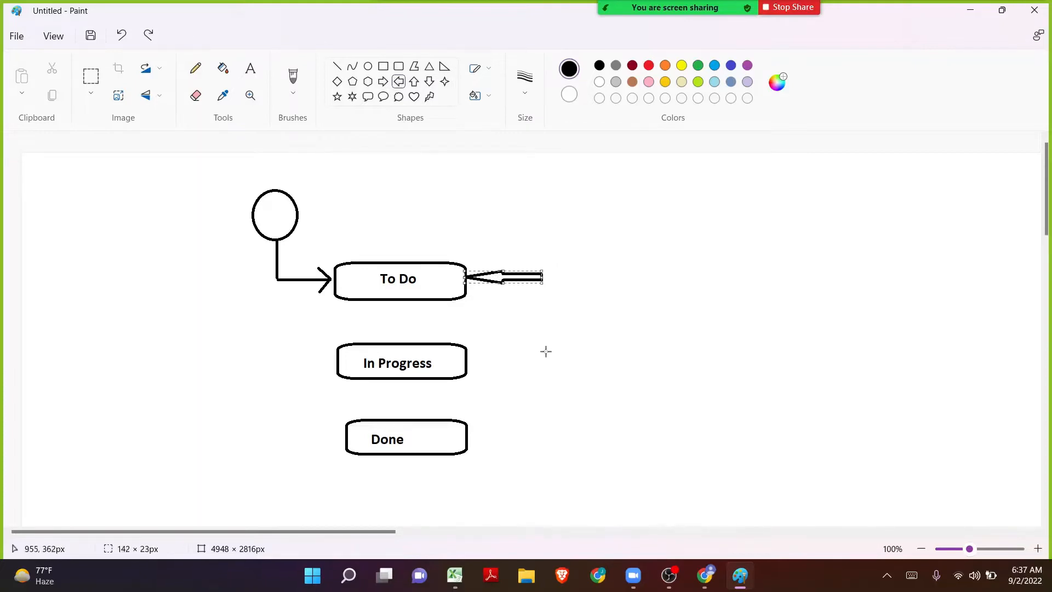
pyautogui.moveTo(547, 352); pyautogui.dragTo(466, 369)
pyautogui.moveTo(544, 429); pyautogui.dragTo(466, 443)
pyautogui.click(622, 314)
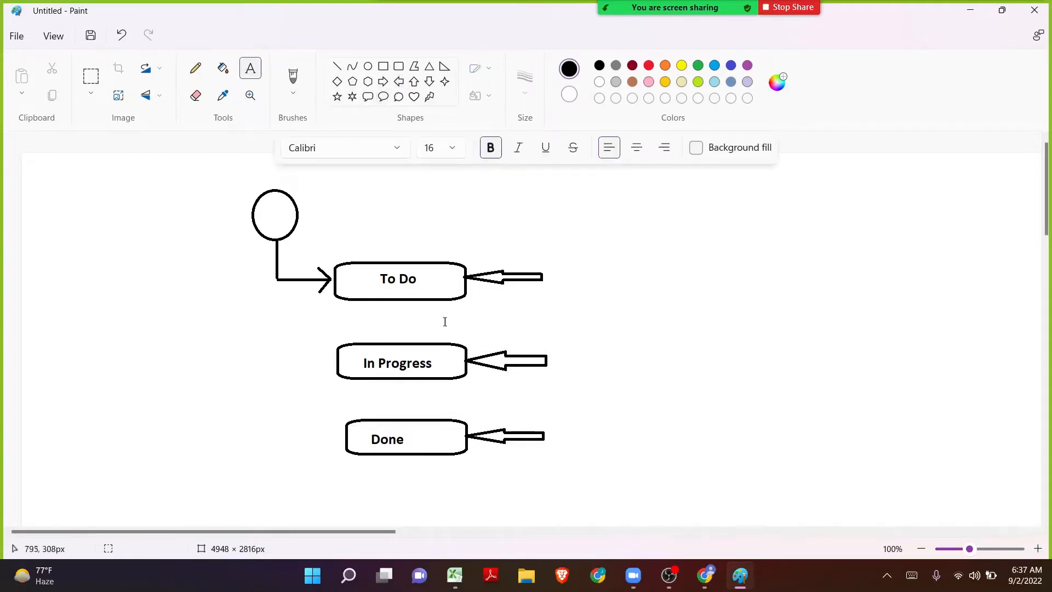
# - Label the tail of each of the three block arrows "ALL" in bold 16-point Calibri
pyautogui.click(416, 321)
pyautogui.click(553, 278)
pyautogui.click(549, 278)
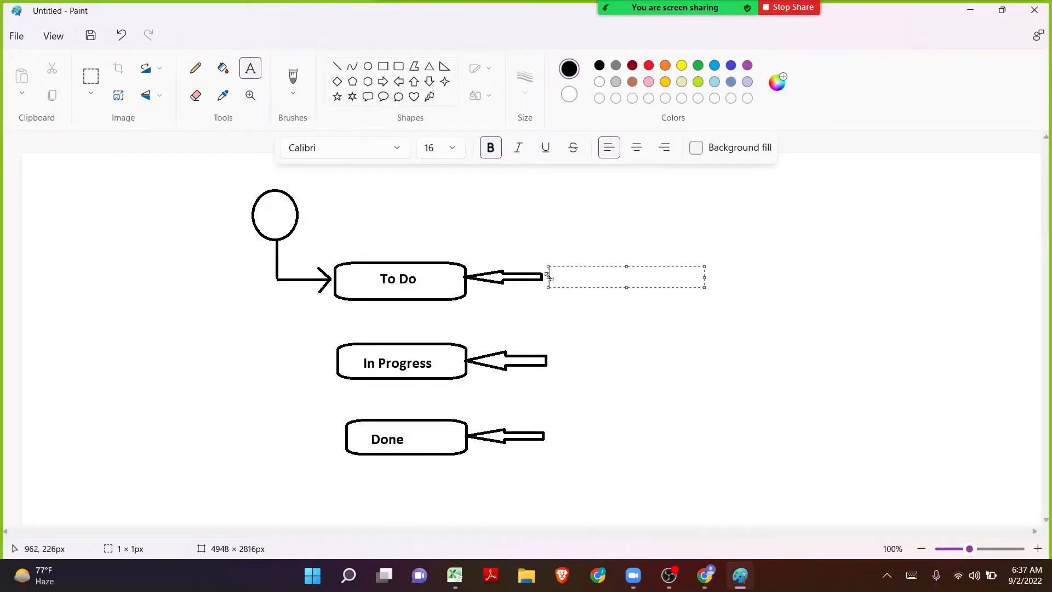
pyautogui.write('ALL')
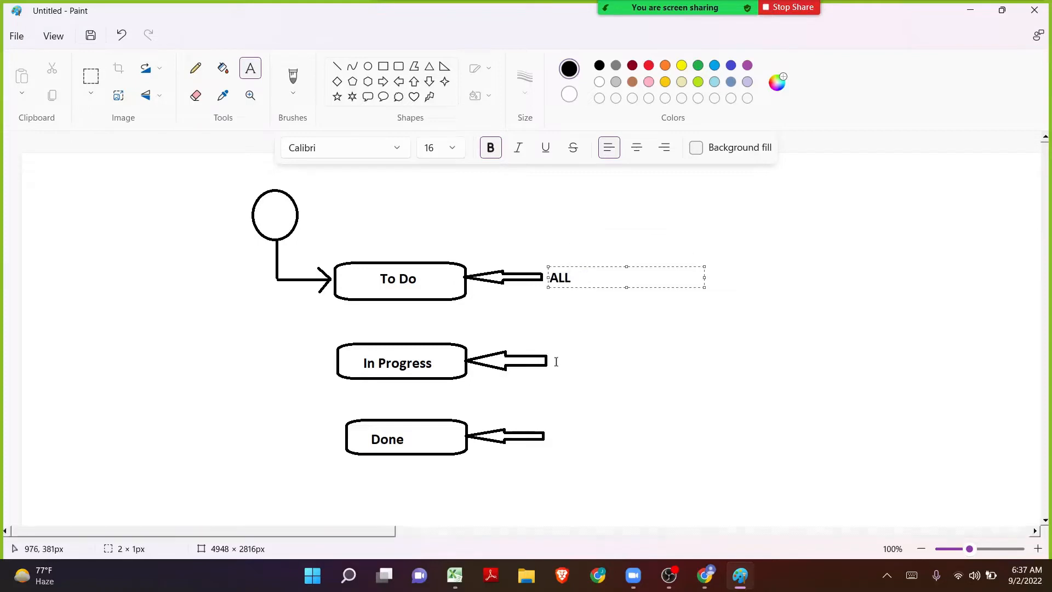
pyautogui.click(556, 362)
pyautogui.click(550, 360)
pyautogui.write('ALL')
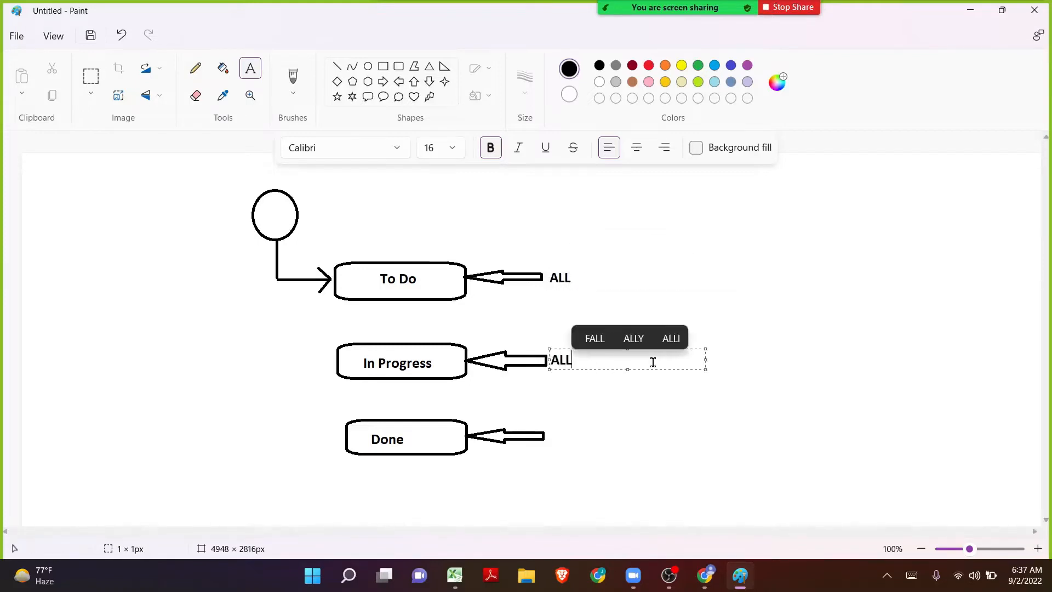
pyautogui.click(552, 436)
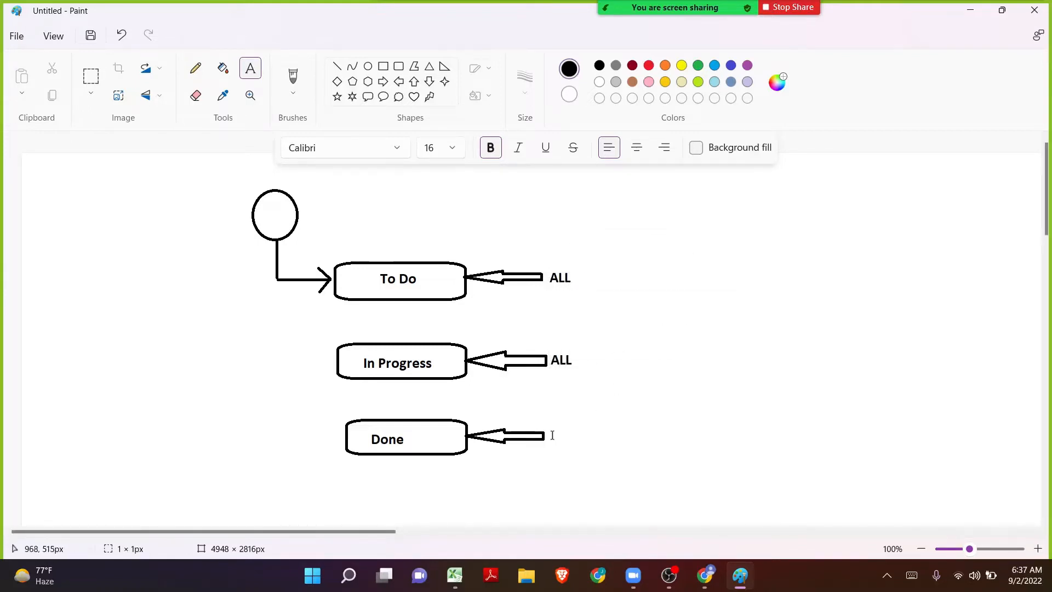
pyautogui.click(553, 435)
pyautogui.write('ALL')
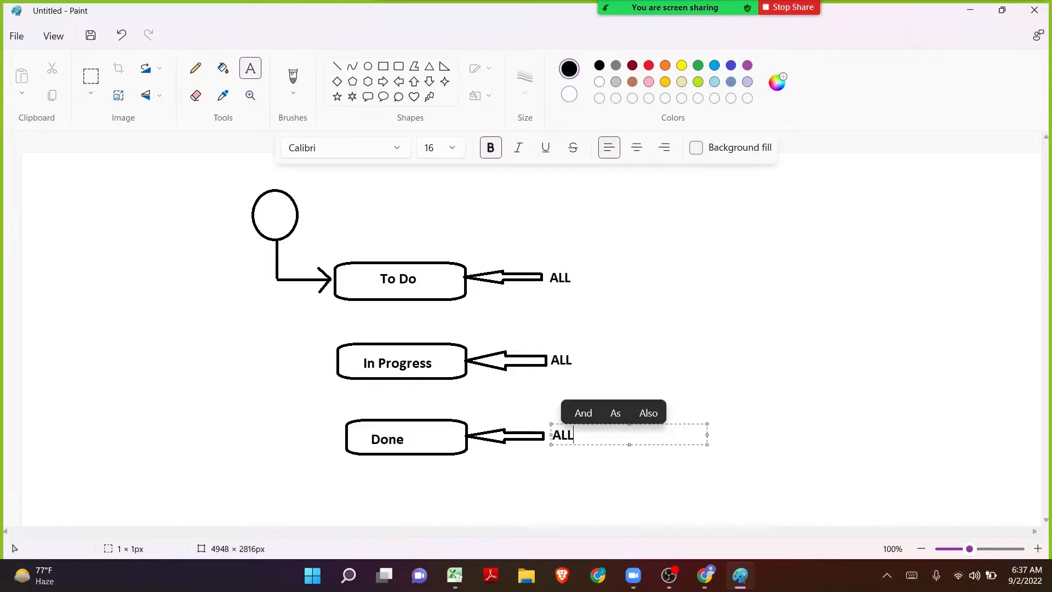
pyautogui.click(667, 333)
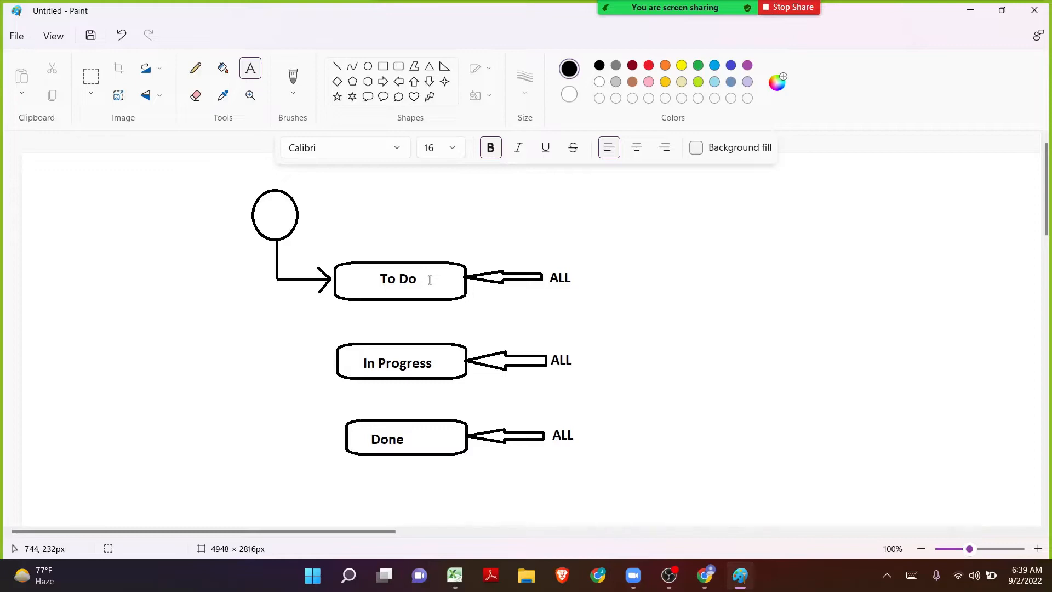
# - Capture the whole workflow diagram at 50% zoom as a rectangular screenshot with the Snipping Tool
pyautogui.hotkey('ctrl', '-')
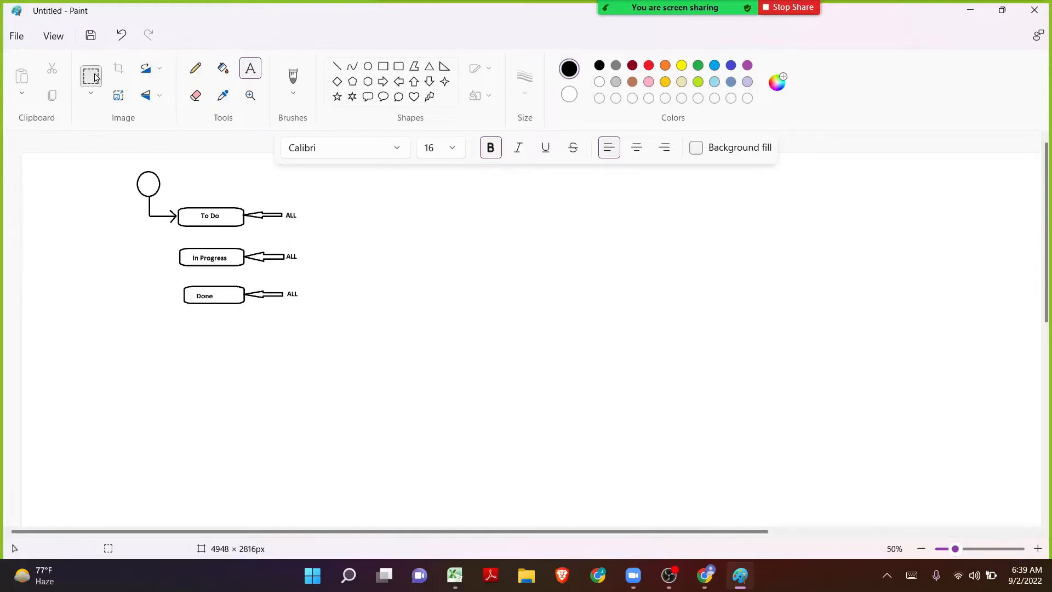
pyautogui.press('super')
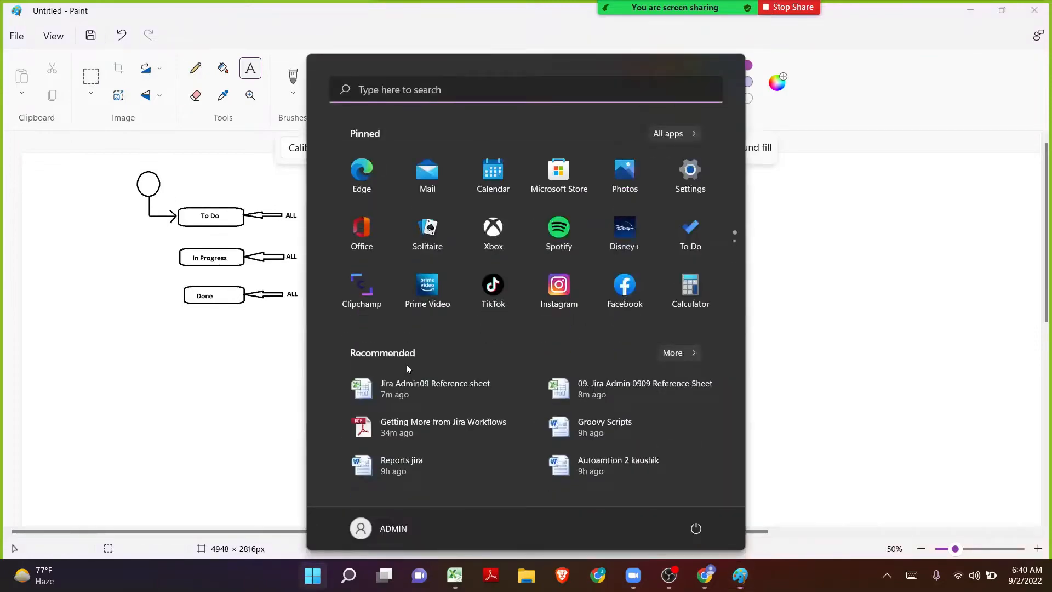
pyautogui.write('snip')
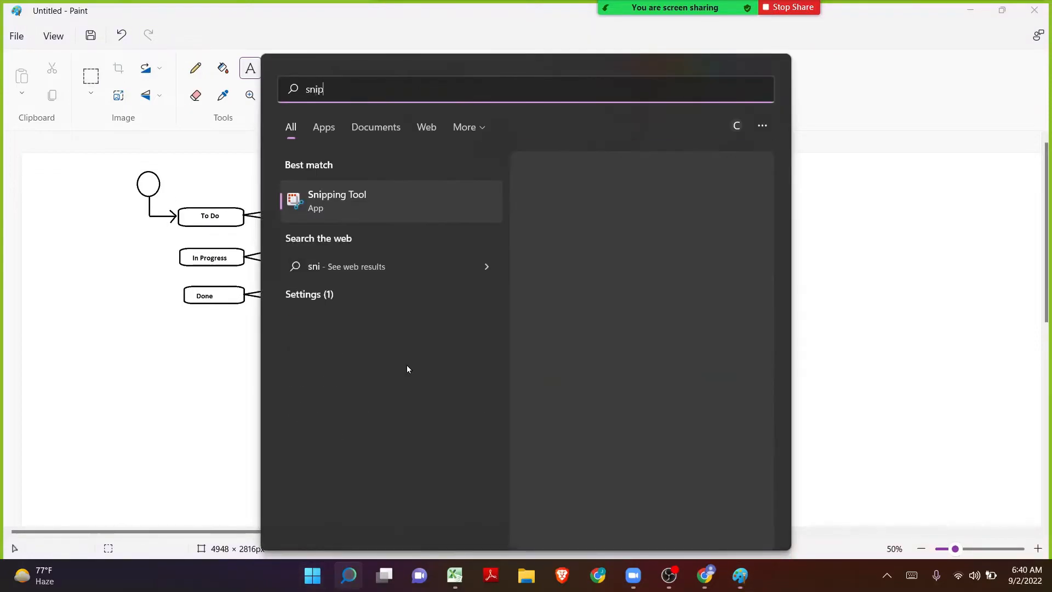
pyautogui.press('Return')
pyautogui.click(48, 40)
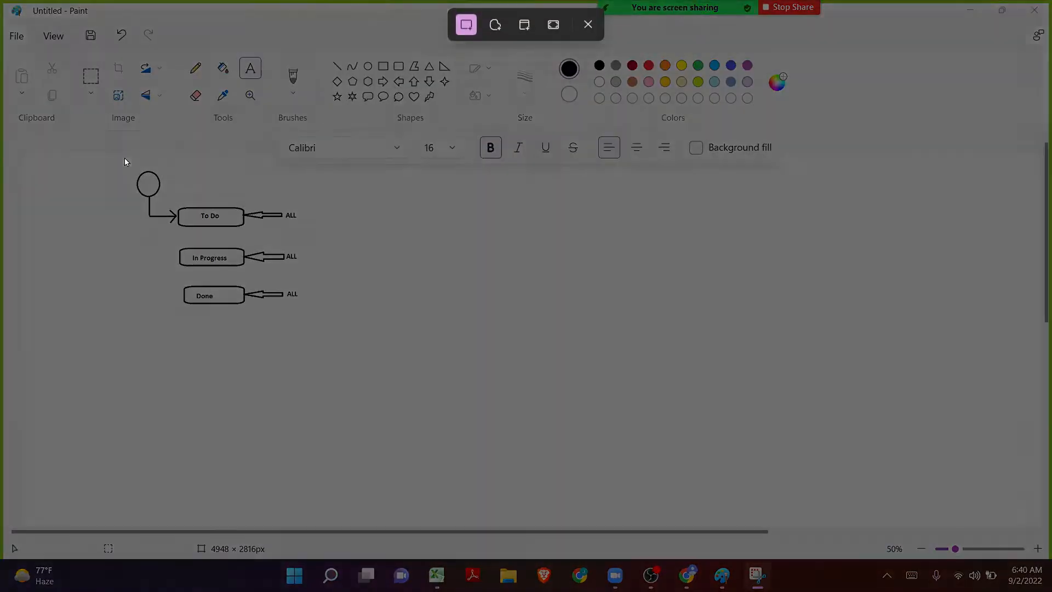
pyautogui.moveTo(124, 163); pyautogui.dragTo(325, 320)
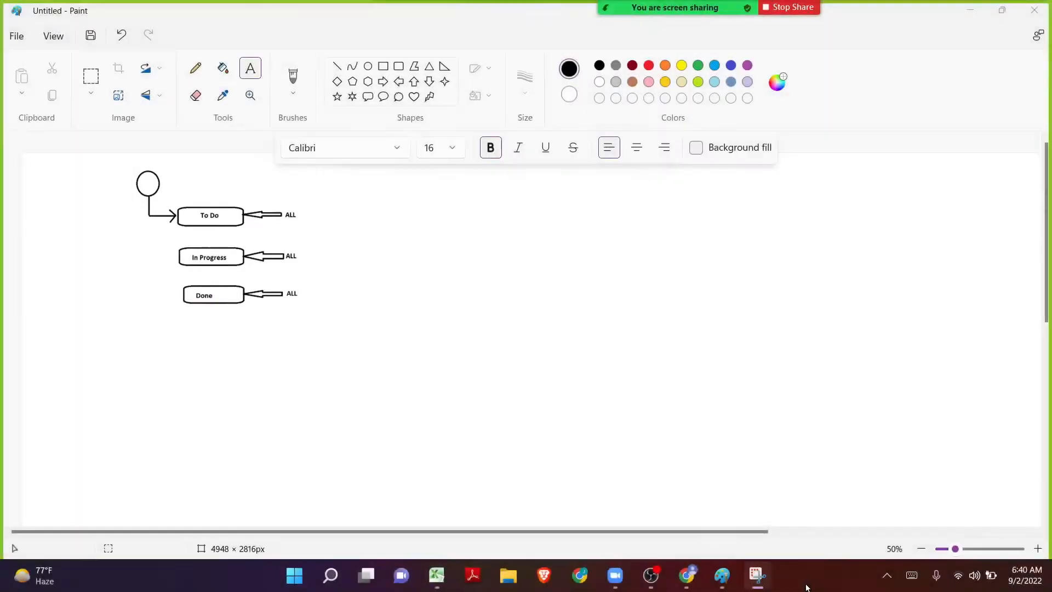
# - Switch to the Excel workbook, paste the diagram directly under "The Simplified Workflow" heading, and shrink it to span roughly A2:B11
pyautogui.click(438, 576)
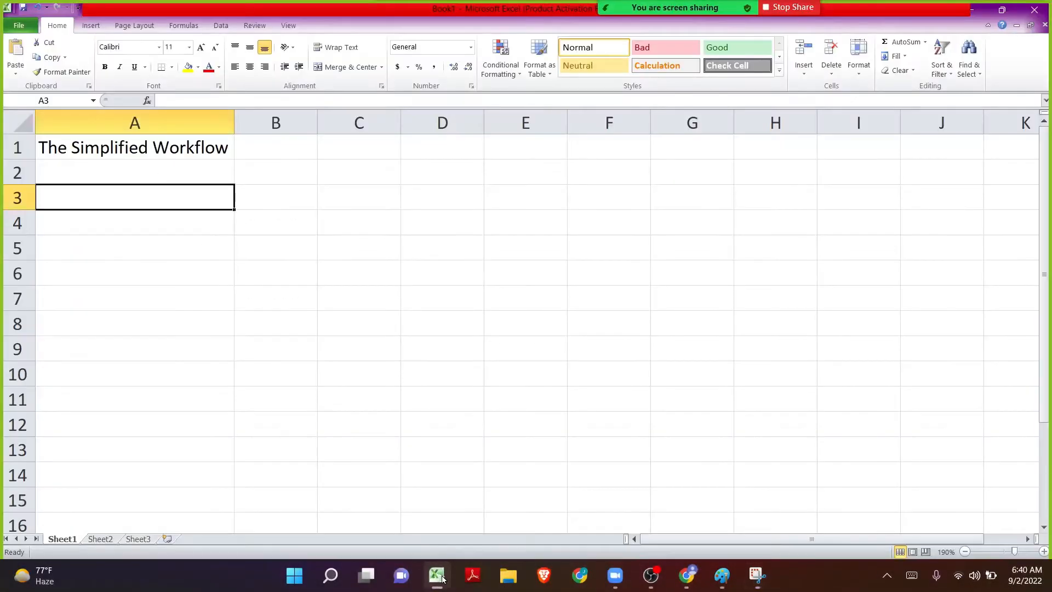
pyautogui.hotkey('ctrl', 'v')
pyautogui.moveTo(284, 343); pyautogui.dragTo(282, 324)
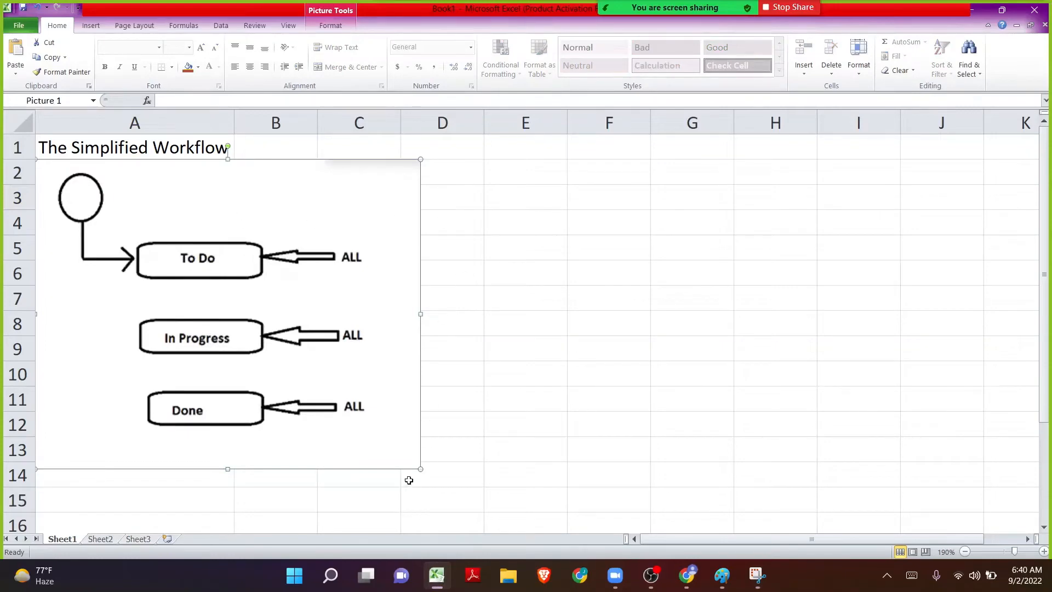
pyautogui.moveTo(419, 467); pyautogui.dragTo(326, 392)
pyautogui.press('Escape')
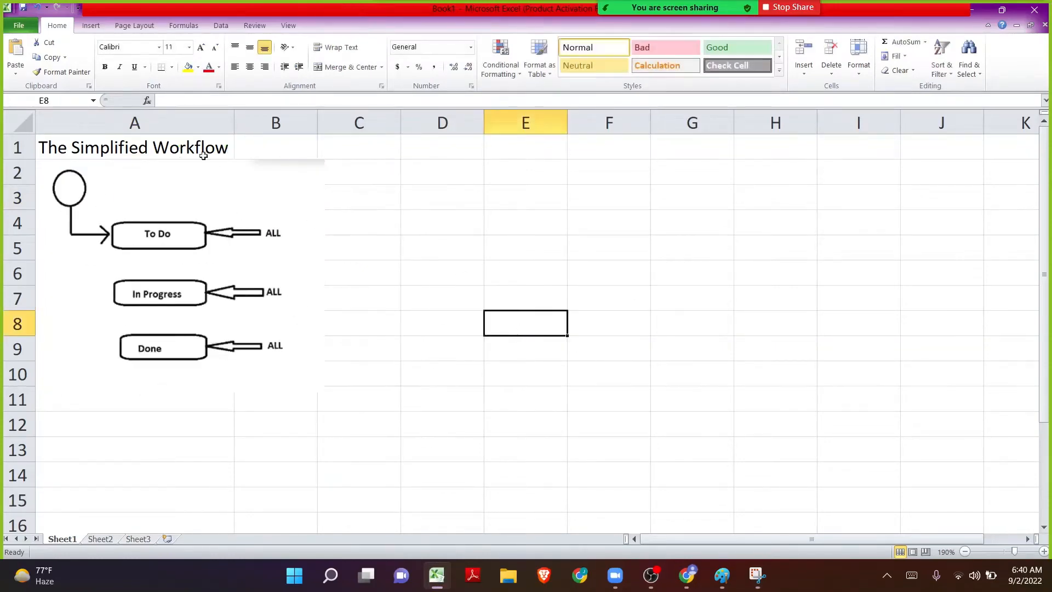
# - Merge and center "The Simplified Workflow" heading across A1:B1, fill it yellow and make it bold
pyautogui.moveTo(204, 156); pyautogui.dragTo(272, 143)
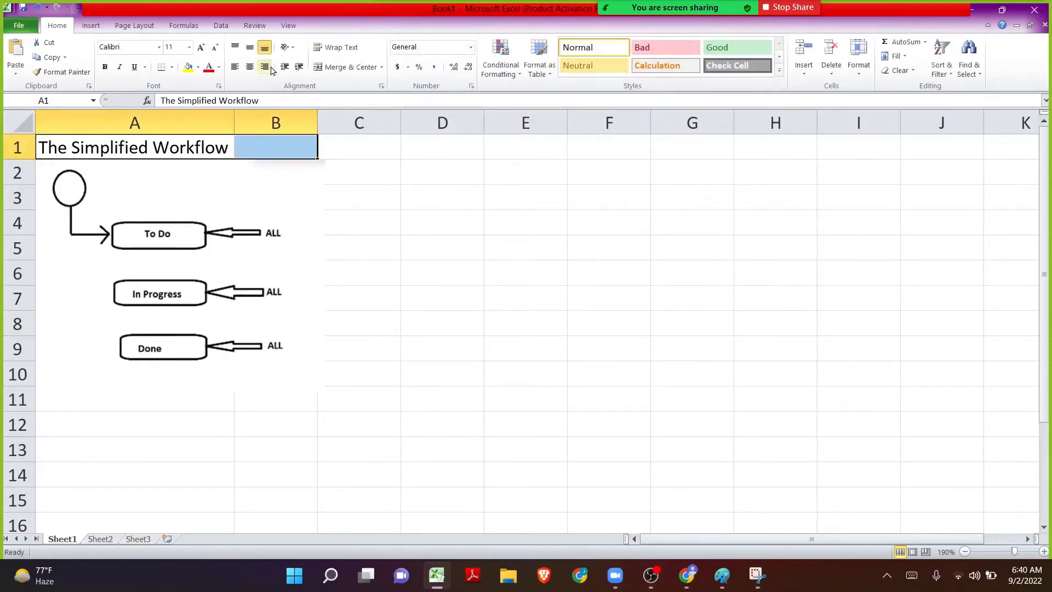
pyautogui.click(339, 67)
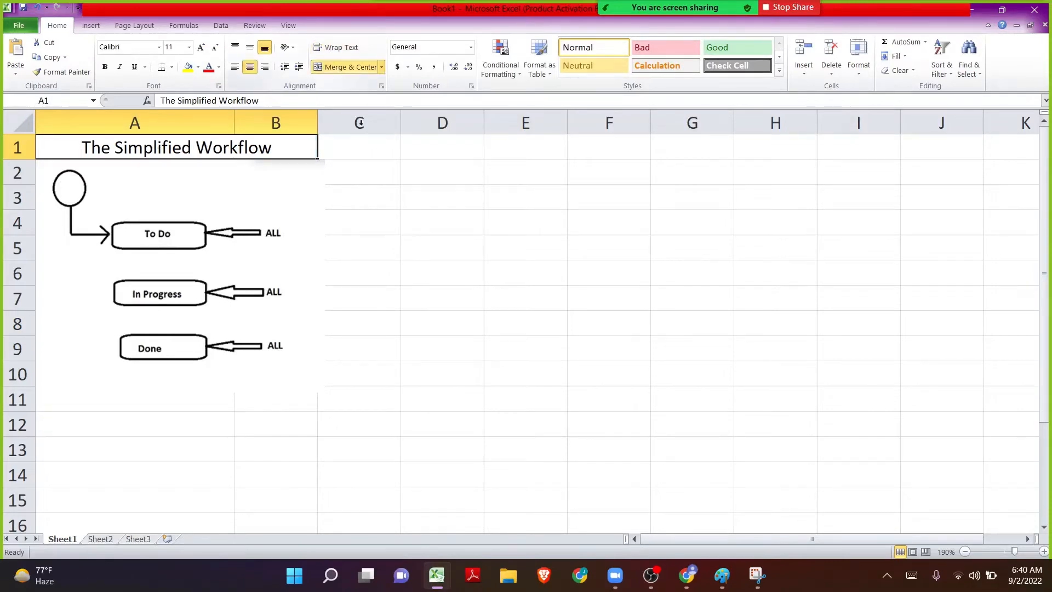
pyautogui.click(443, 272)
pyautogui.click(168, 148)
pyautogui.click(188, 67)
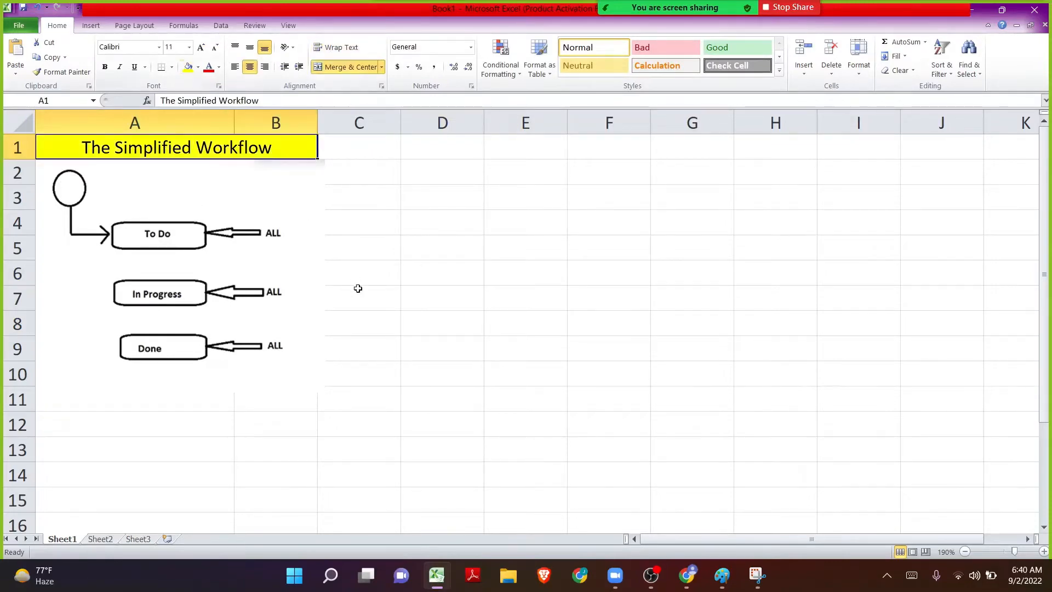
pyautogui.hotkey('ctrl', 'b')
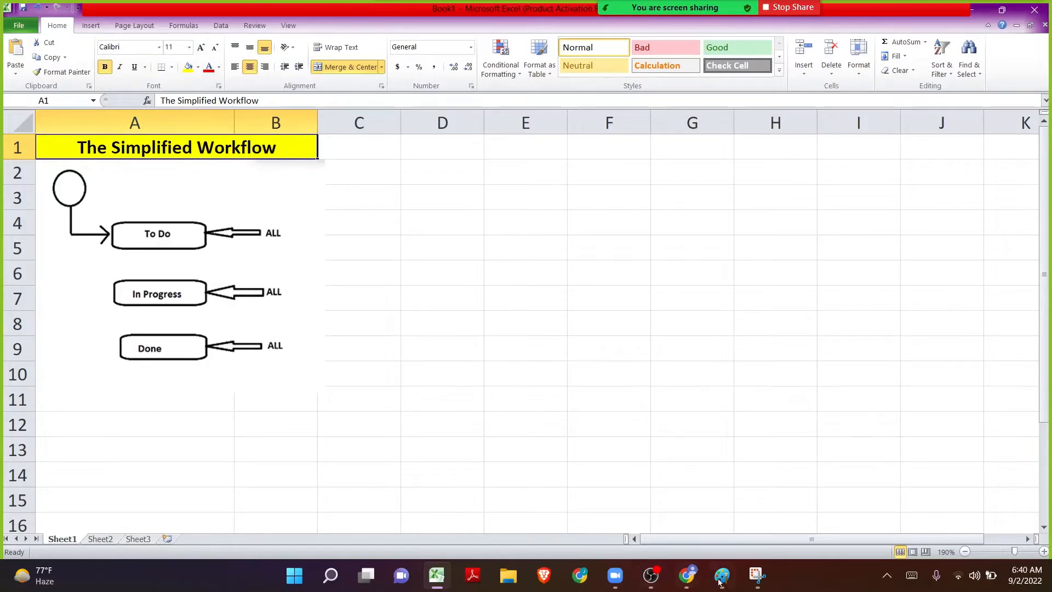
# - Switch to Jira in Chrome and open the Workflows settings of the Libraries project
pyautogui.click(687, 575)
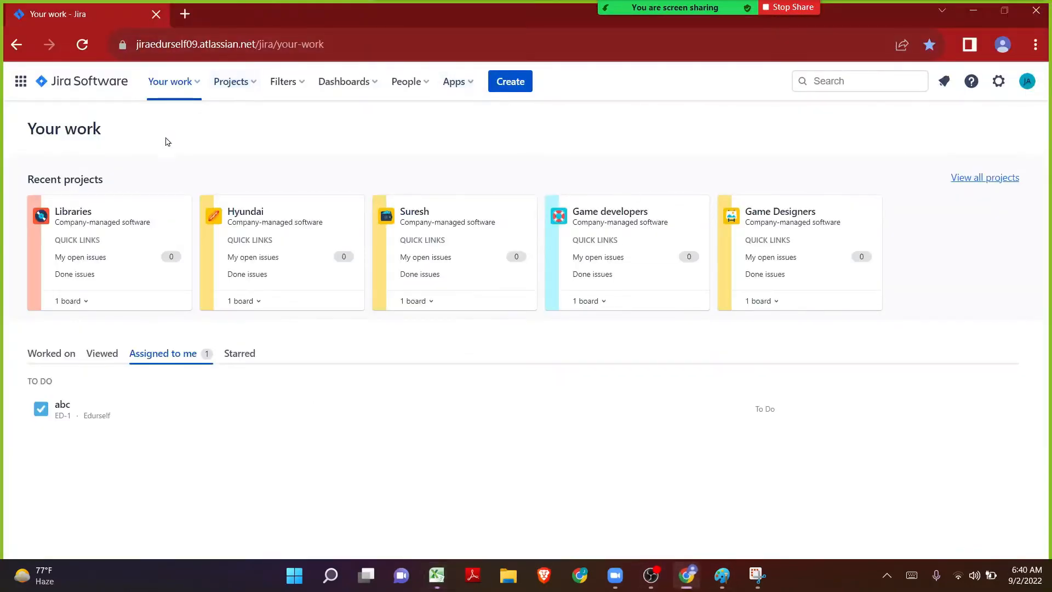
pyautogui.click(76, 219)
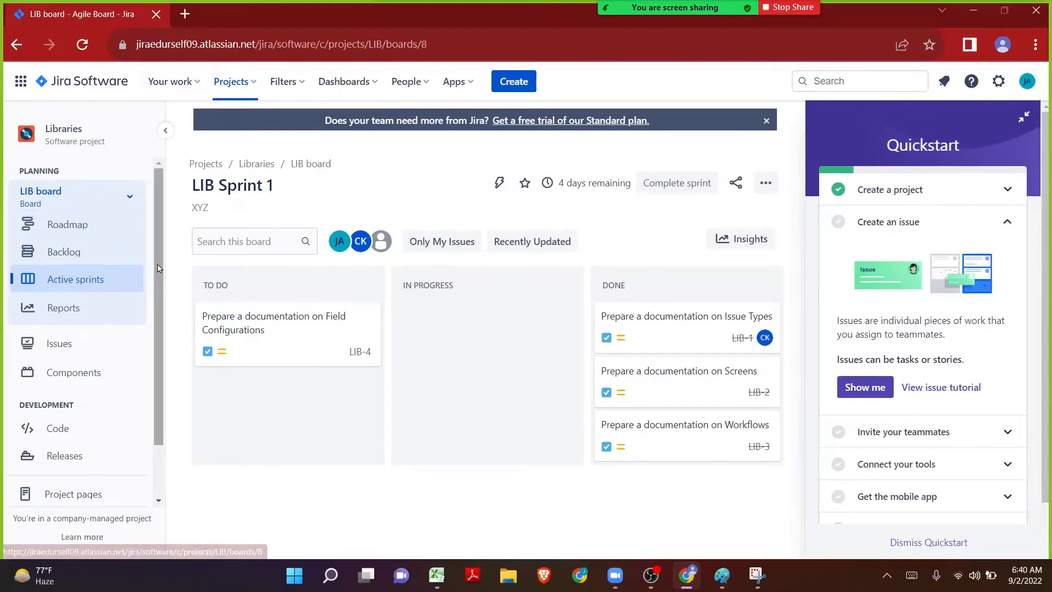
pyautogui.scroll(-2, 161, 344)
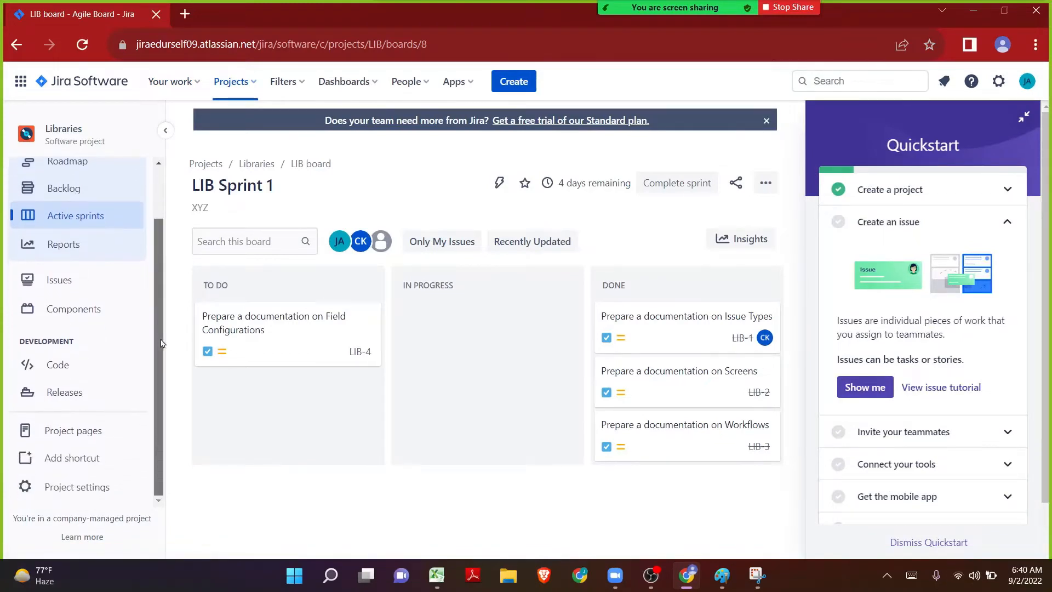
pyautogui.click(57, 487)
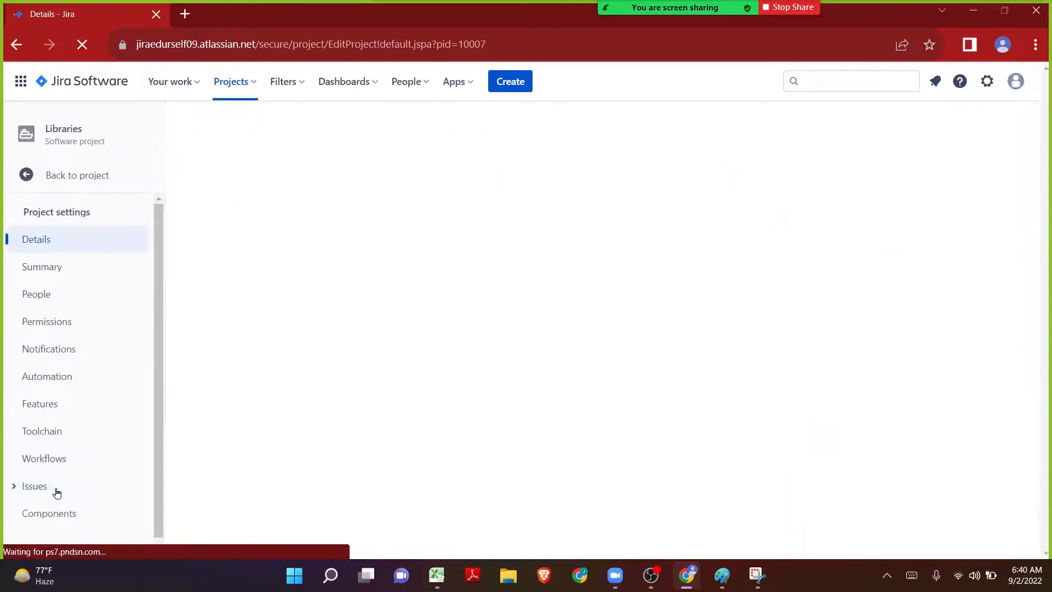
pyautogui.scroll(-3, 38, 392)
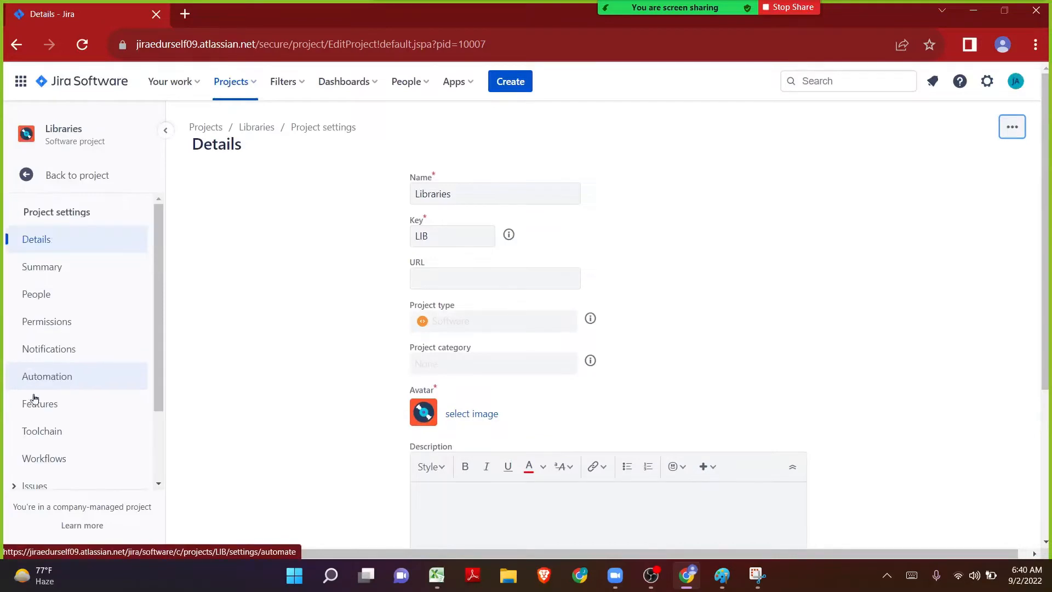
pyautogui.click(35, 456)
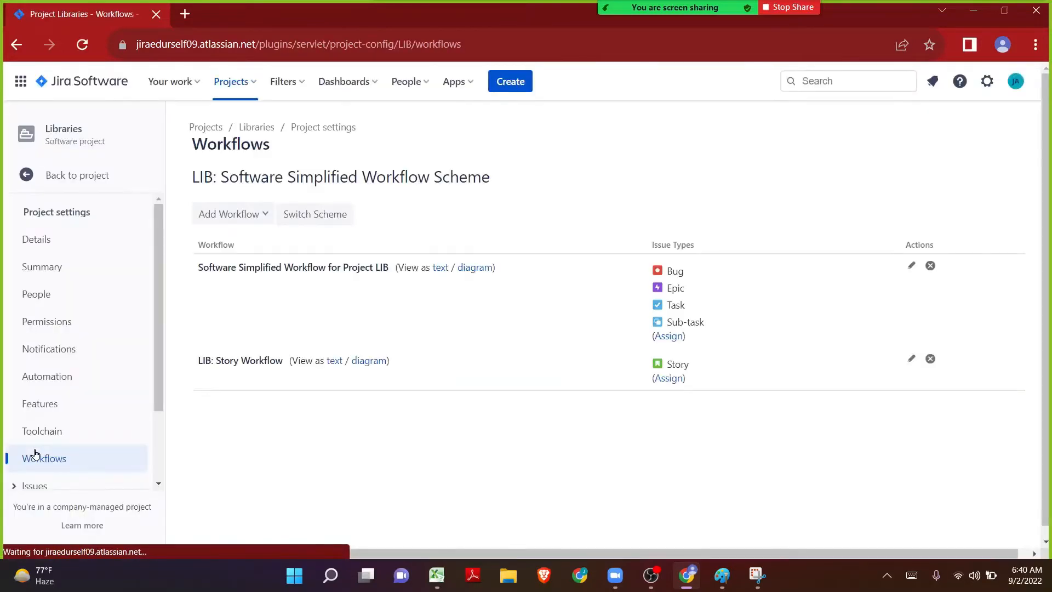
# - Examine the Libraries workflows and view the Software Simplified Workflow for Project LIB as a diagram, pulling its start node away from To Do
pyautogui.moveTo(711, 362); pyautogui.dragTo(195, 363)
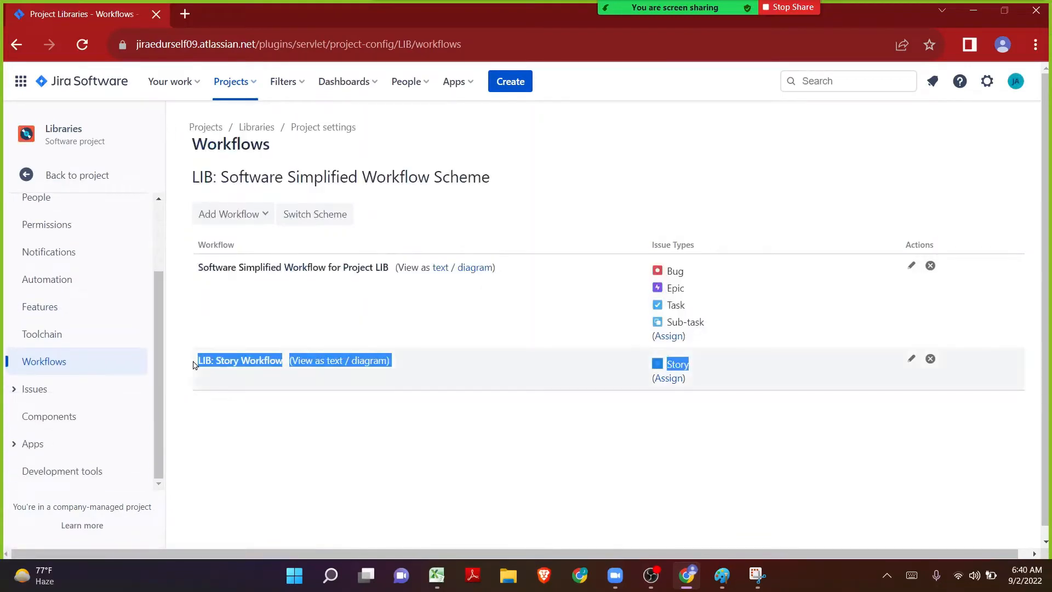
pyautogui.click(294, 434)
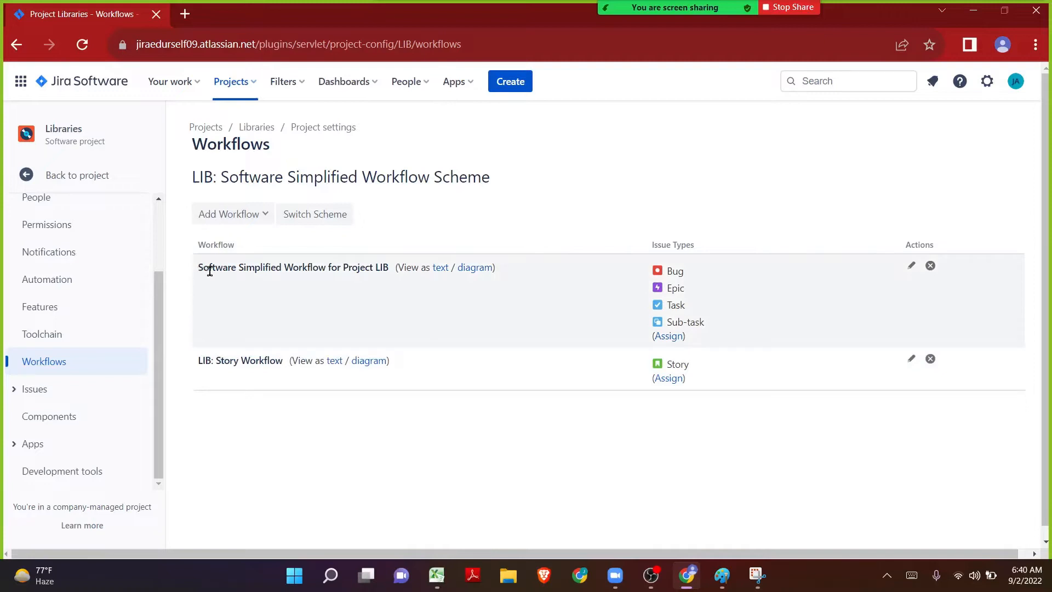
pyautogui.moveTo(204, 269); pyautogui.dragTo(387, 268)
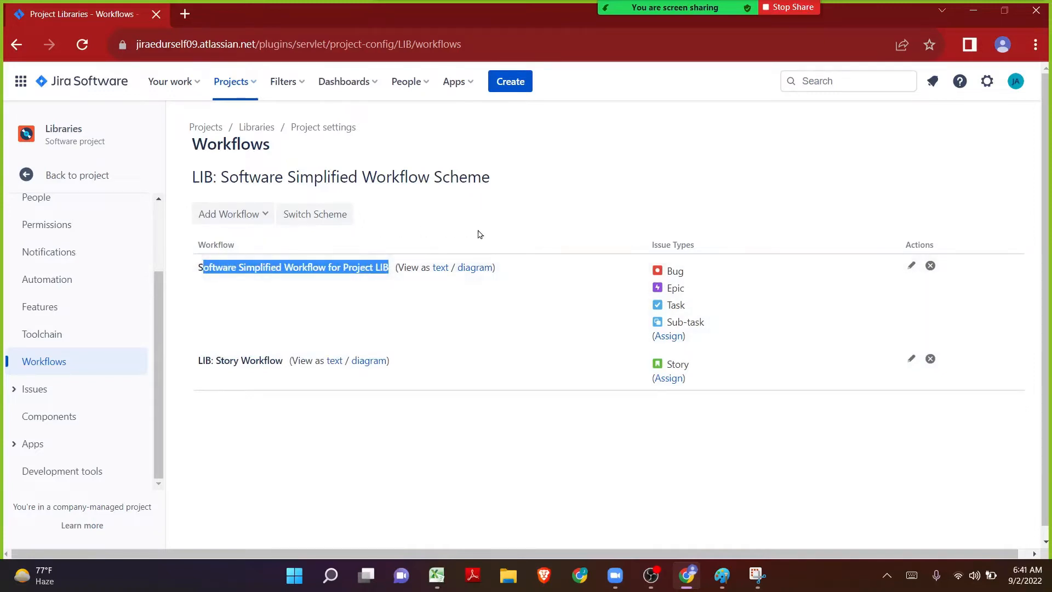
pyautogui.click(485, 268)
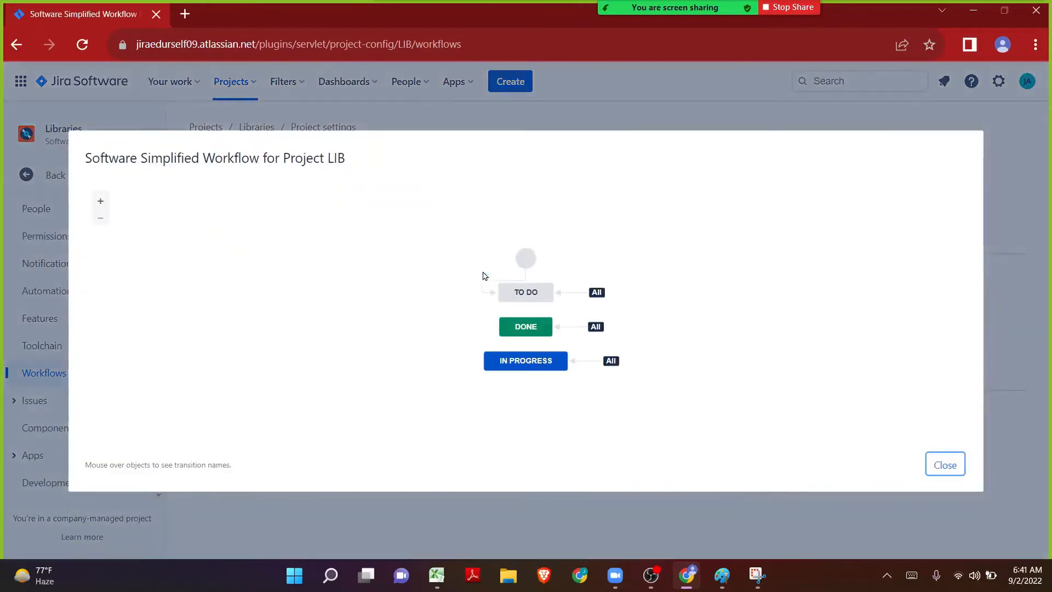
pyautogui.moveTo(524, 258); pyautogui.dragTo(432, 222)
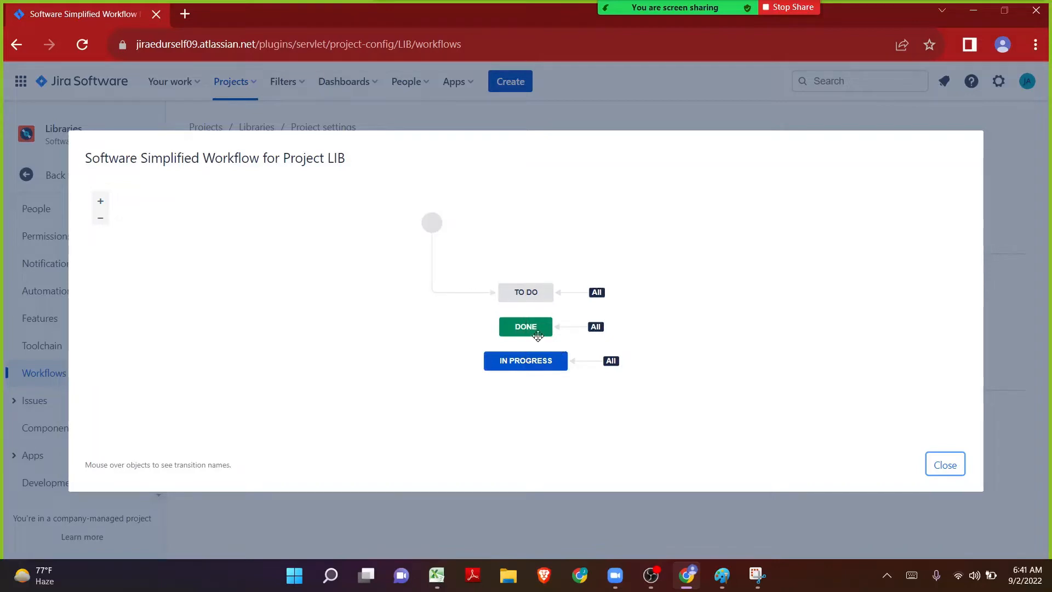
# - In a second browser tab, create a Task in the Libraries project with the summary "Checking Software Simplified Workflow"
pyautogui.click(184, 14)
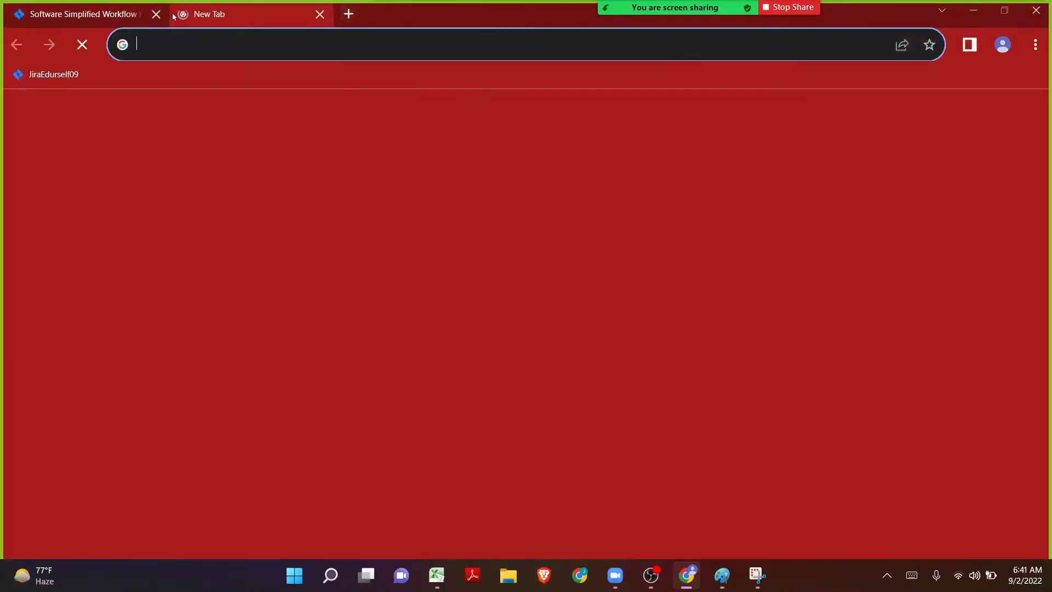
pyautogui.click(18, 71)
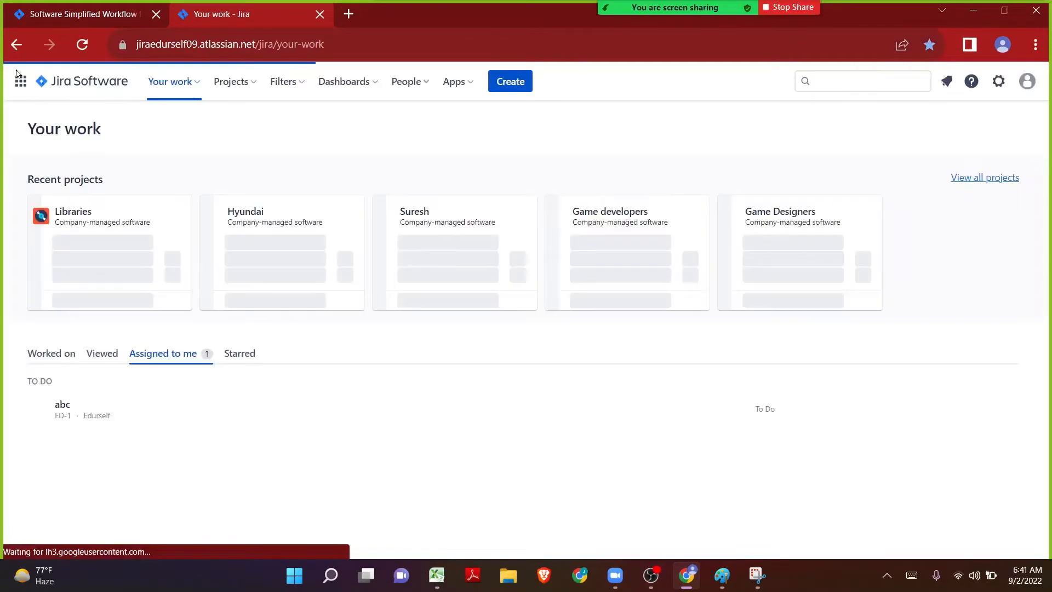
pyautogui.click(511, 84)
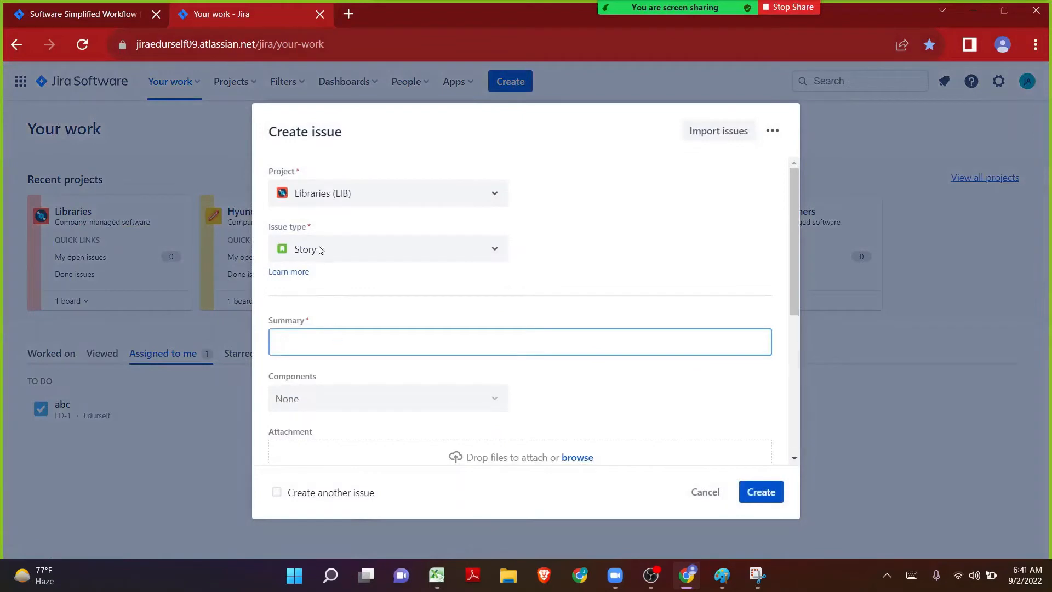
pyautogui.click(330, 251)
pyautogui.click(329, 284)
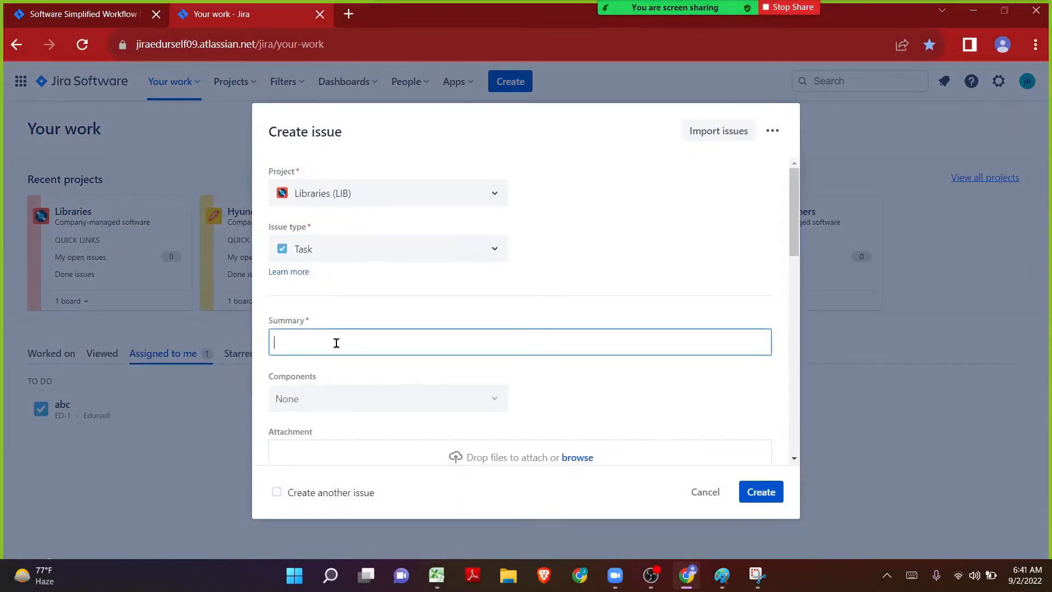
pyautogui.write('Chec')
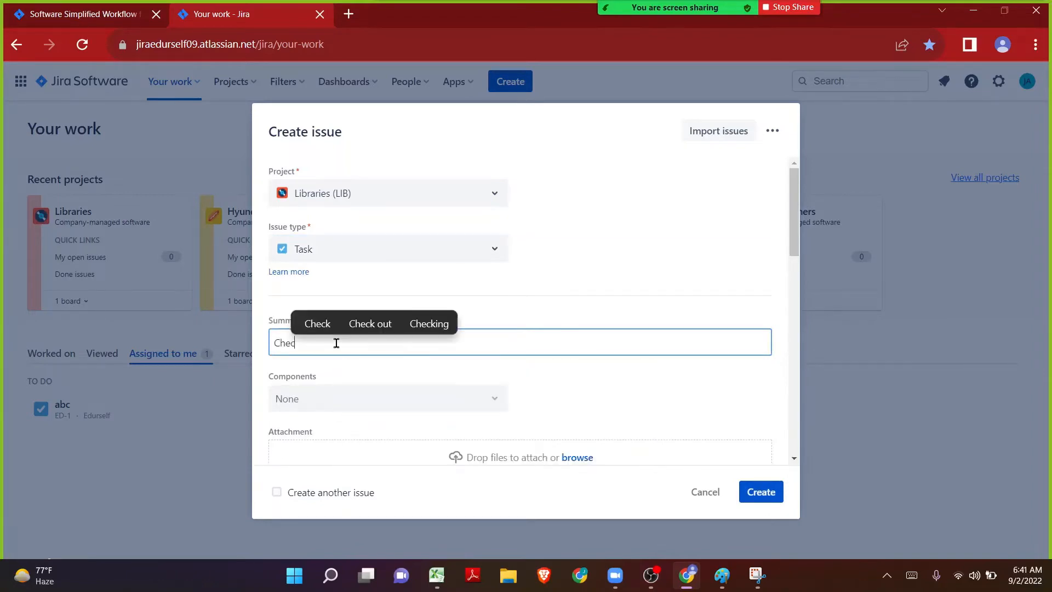
pyautogui.write('king Software ')
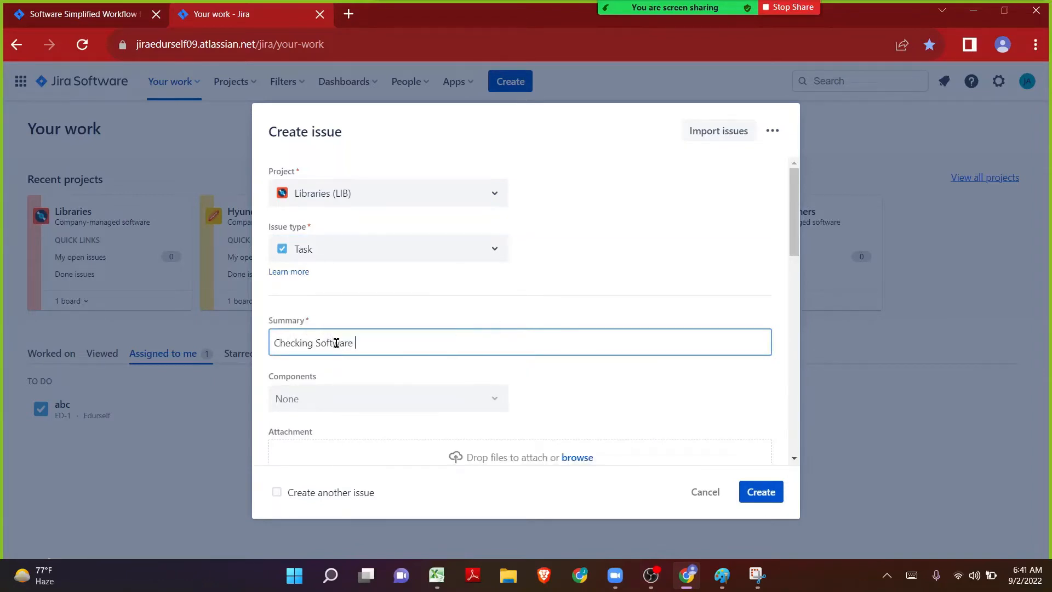
pyautogui.write('Simplified Workflow')
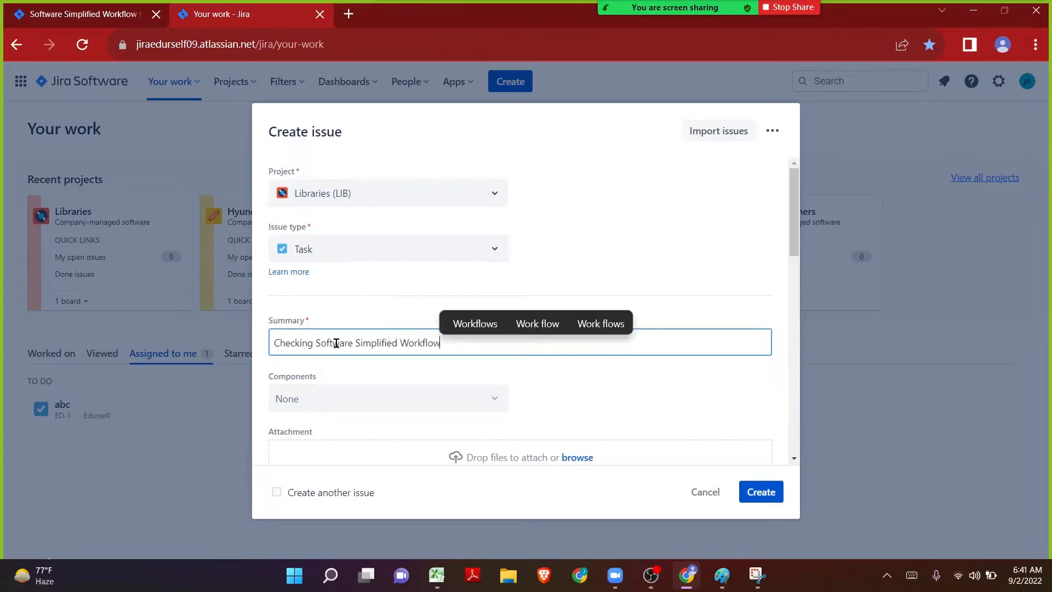
pyautogui.click(762, 495)
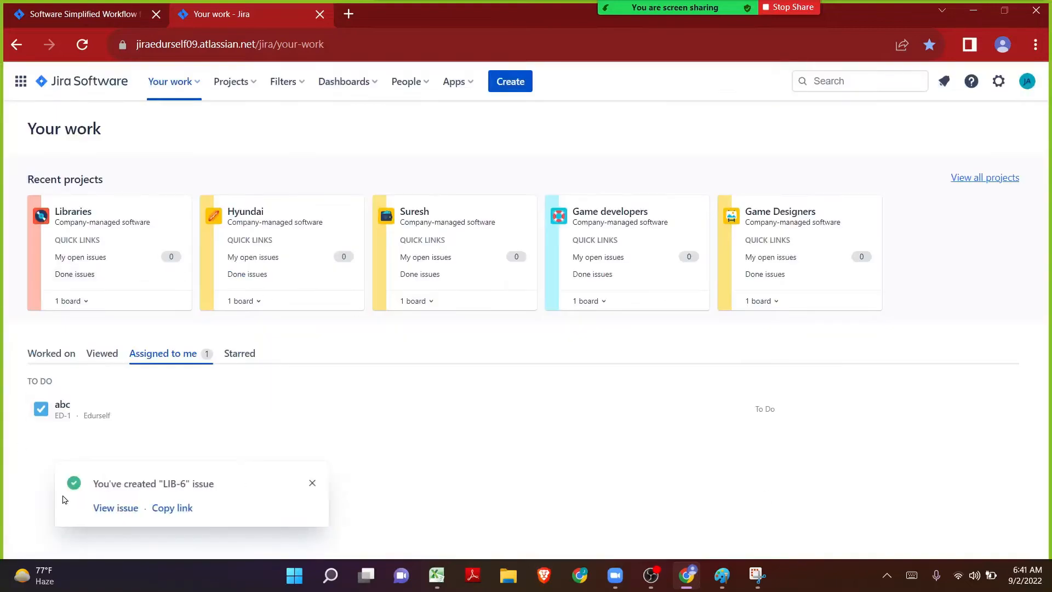
# - Open the newly created Task and compare its initial status with the Software Simplified Workflow diagram
pyautogui.click(103, 513)
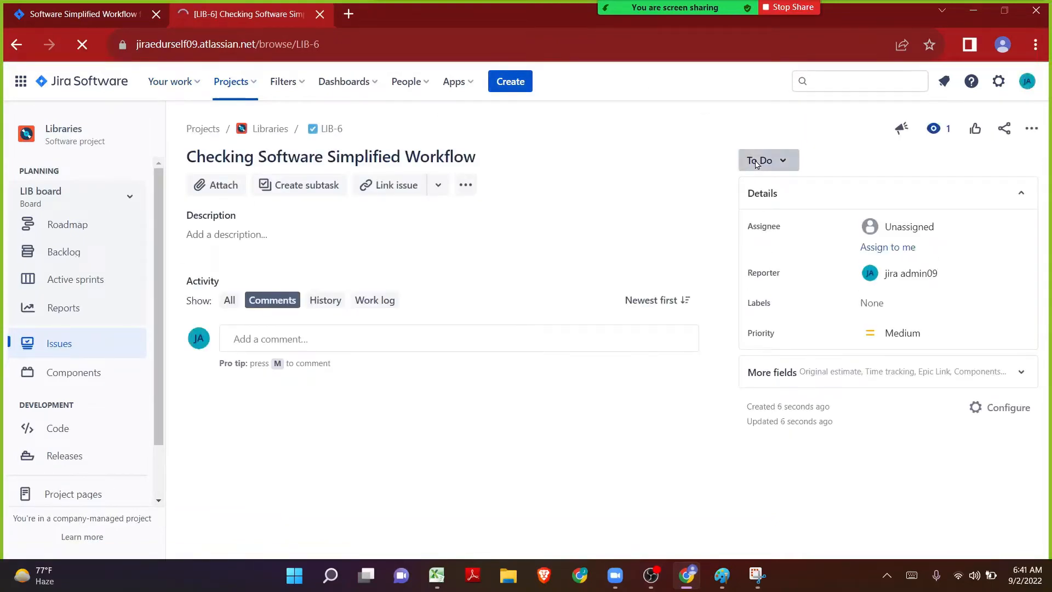
pyautogui.click(33, 12)
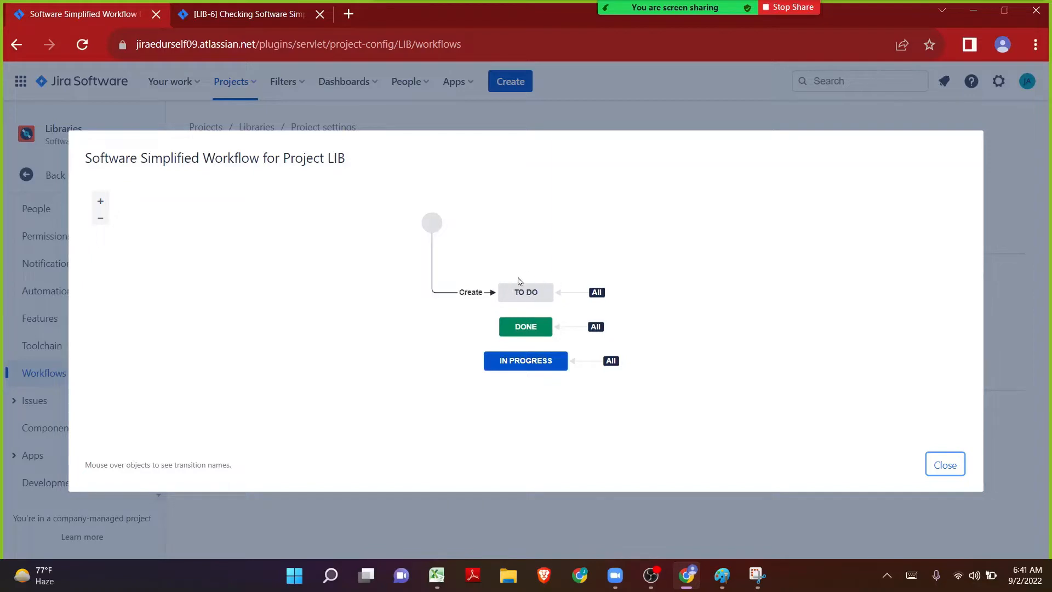
pyautogui.hotkey('ctrl', 'Tab')
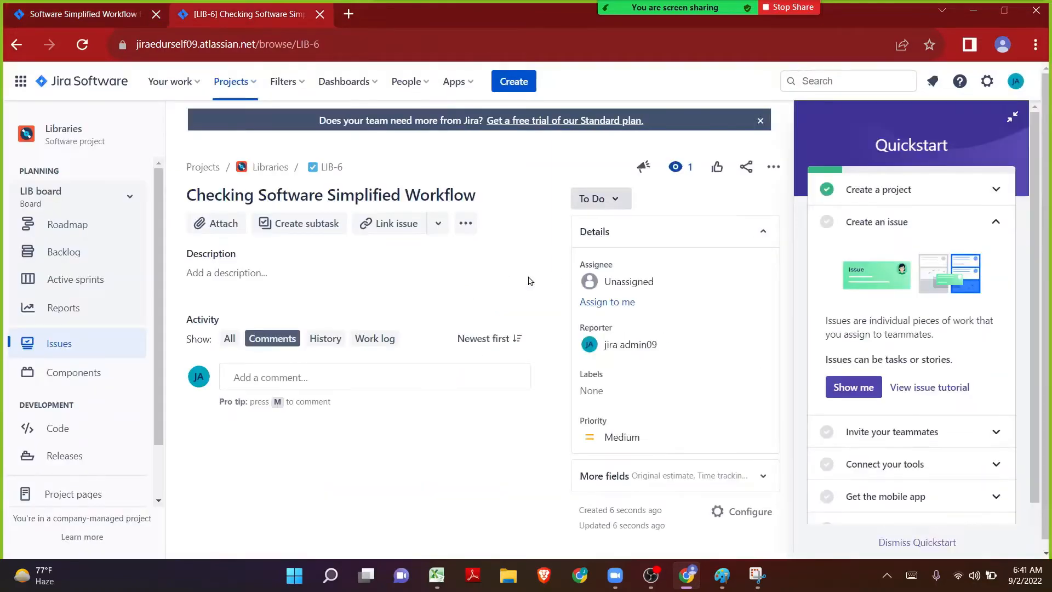
# - Move the "Checking Software Simplified Workflow" task to In Progress and back to To Do
pyautogui.click(601, 196)
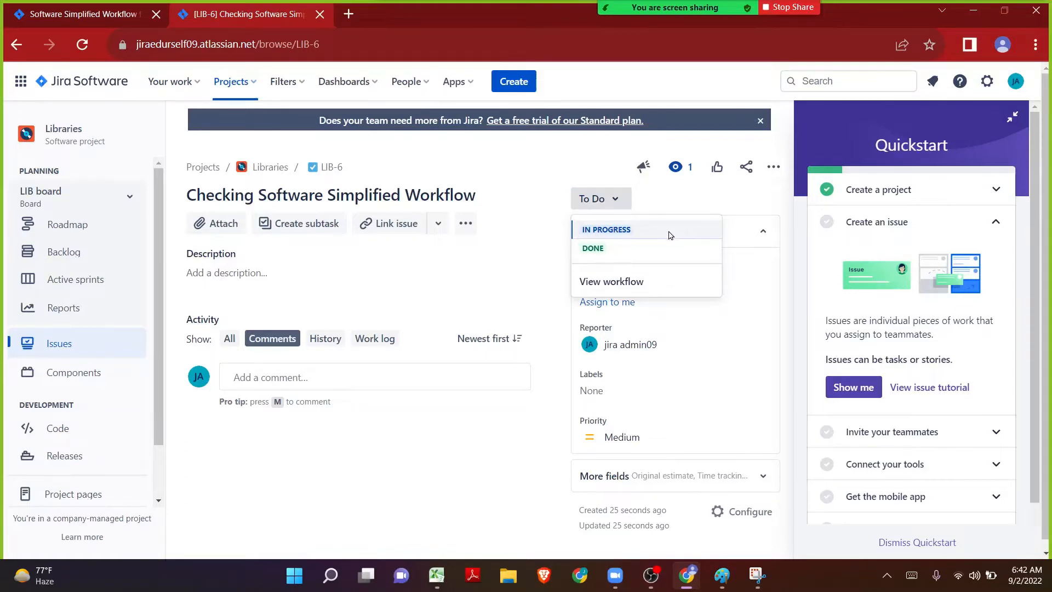
pyautogui.click(601, 232)
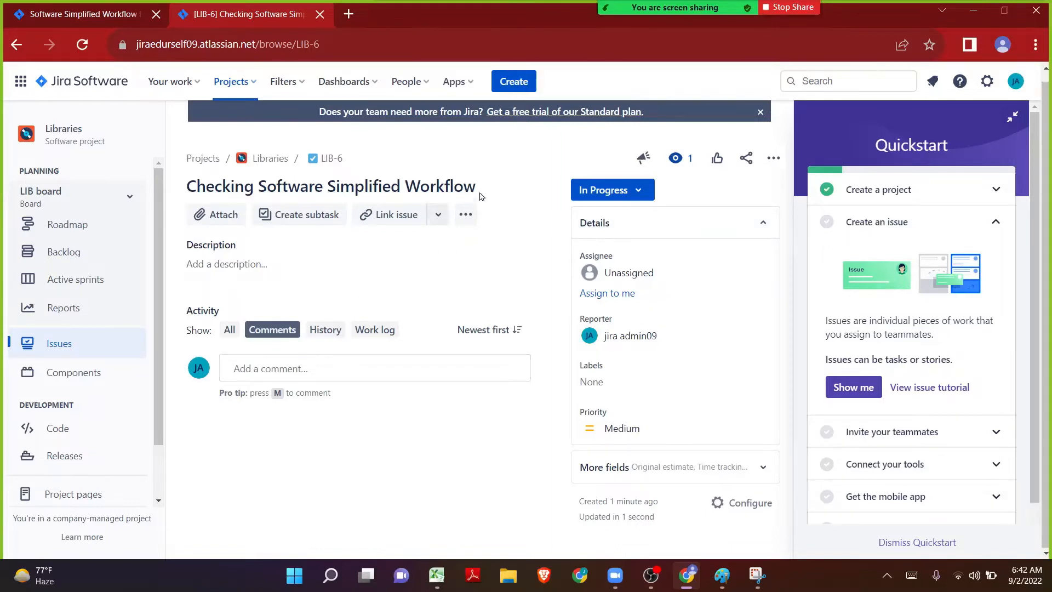
pyautogui.click(599, 184)
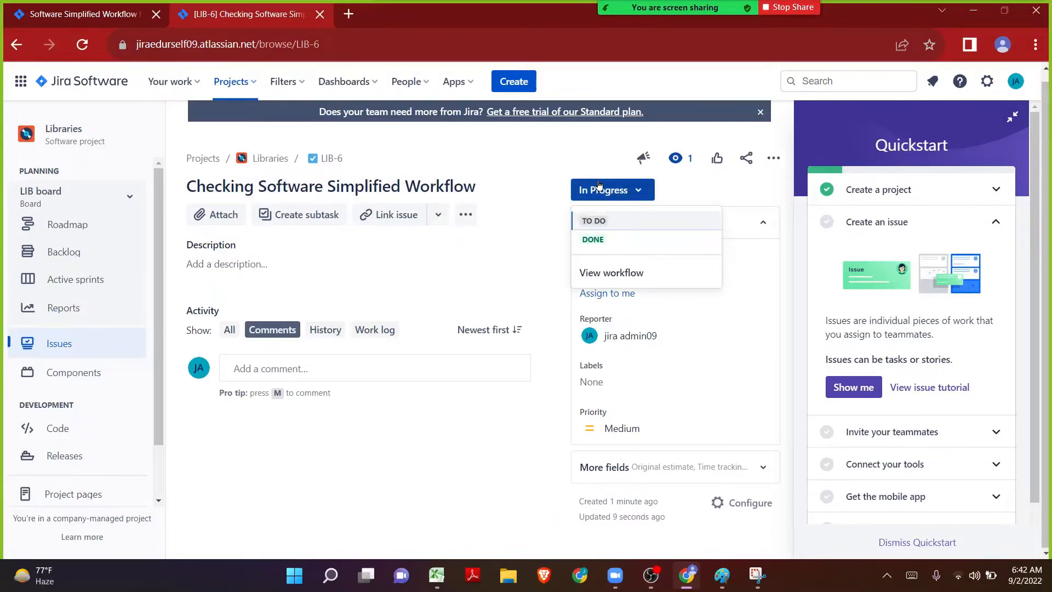
pyautogui.click(587, 221)
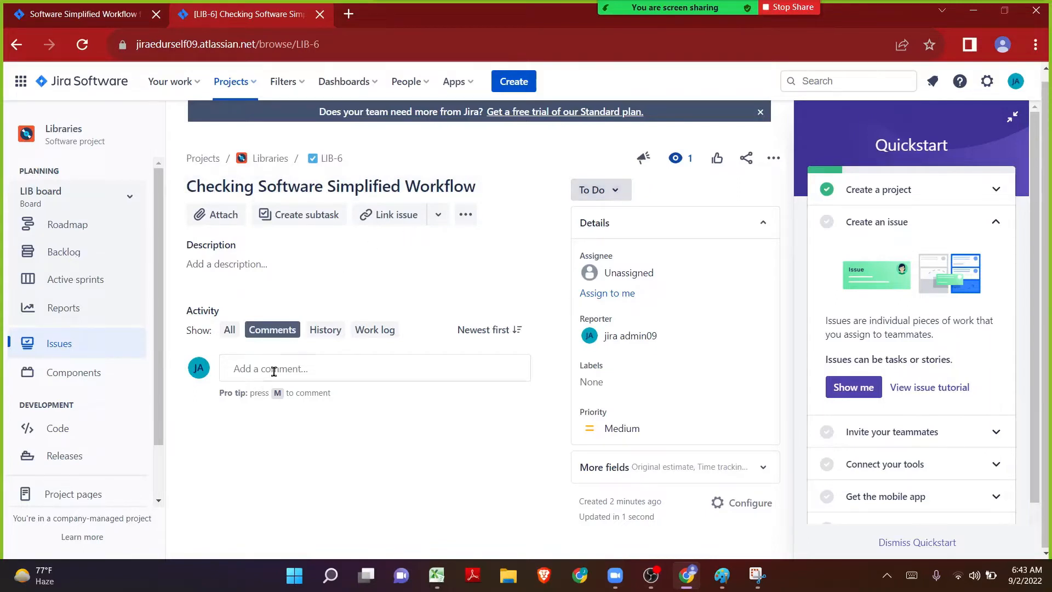
# - Check the transitions available from To Do and move the task directly to Done
pyautogui.click(581, 191)
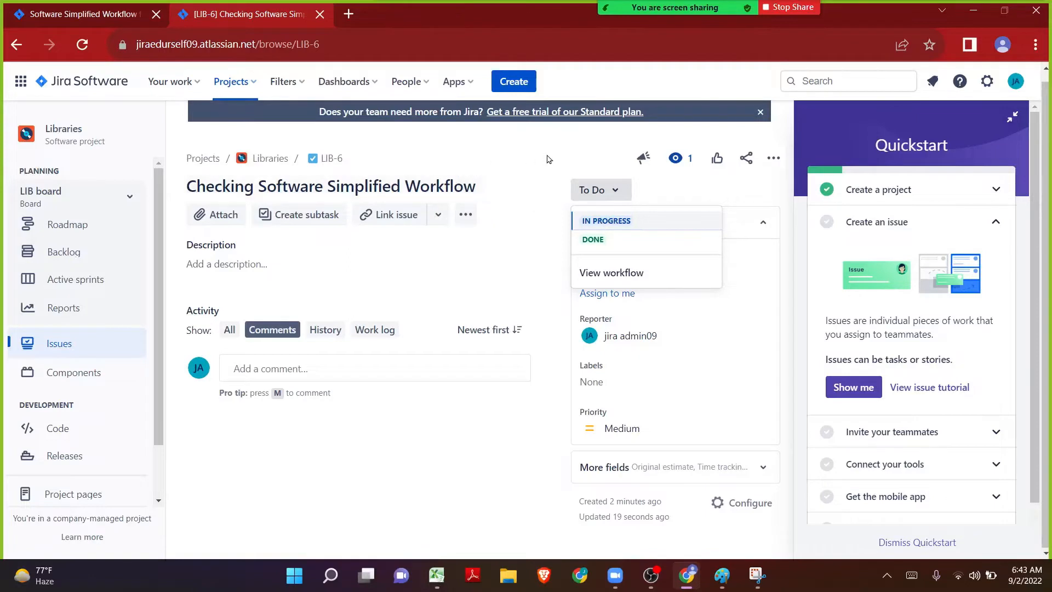
pyautogui.click(514, 159)
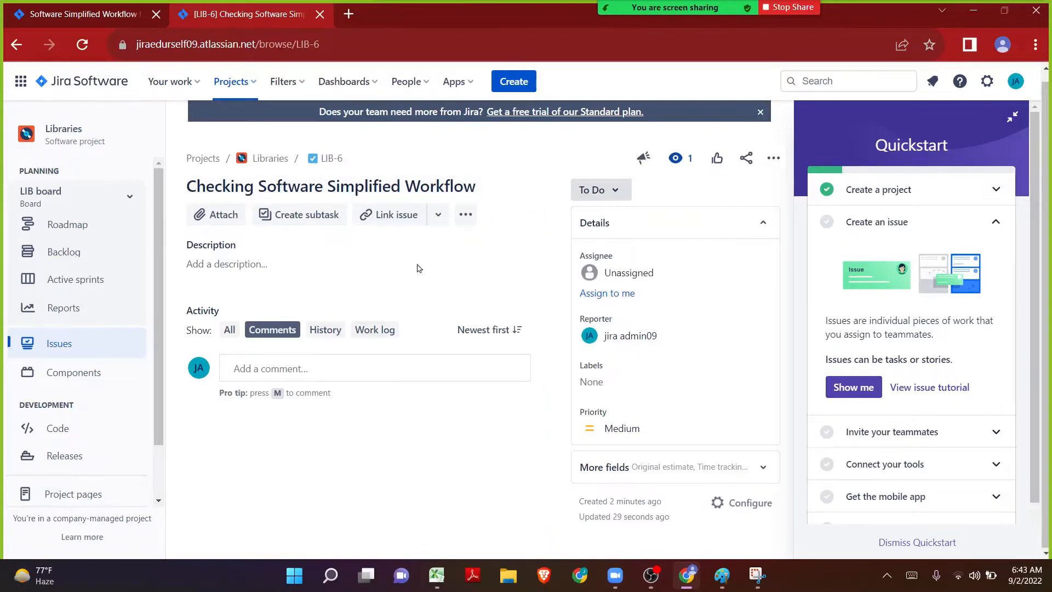
pyautogui.click(612, 188)
pyautogui.click(597, 225)
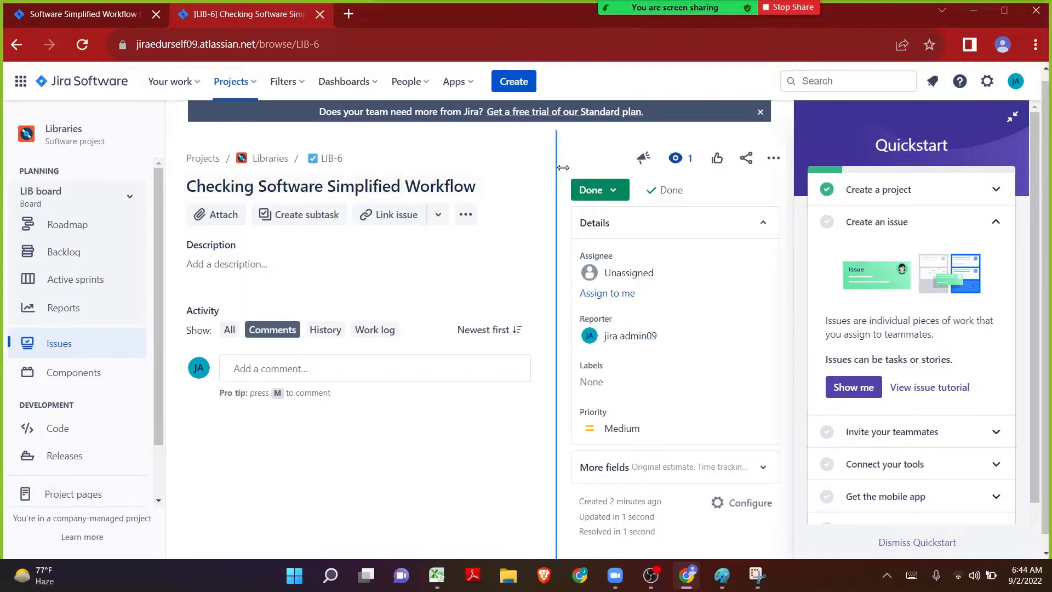
# - Review the transitions available from Done, revisit the Software Simplified Workflow diagram and close it
pyautogui.click(607, 185)
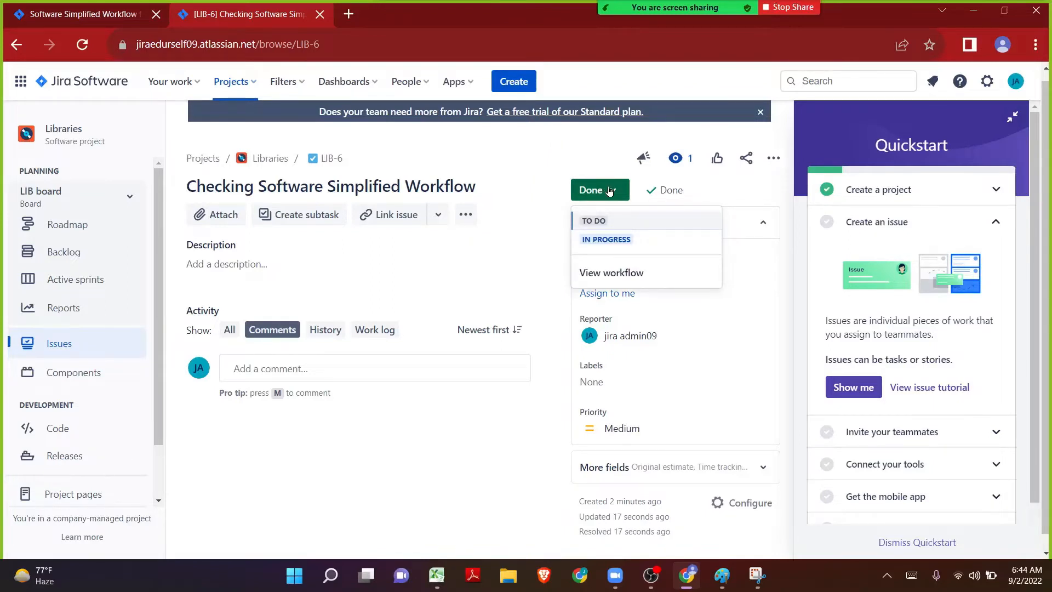
pyautogui.click(570, 153)
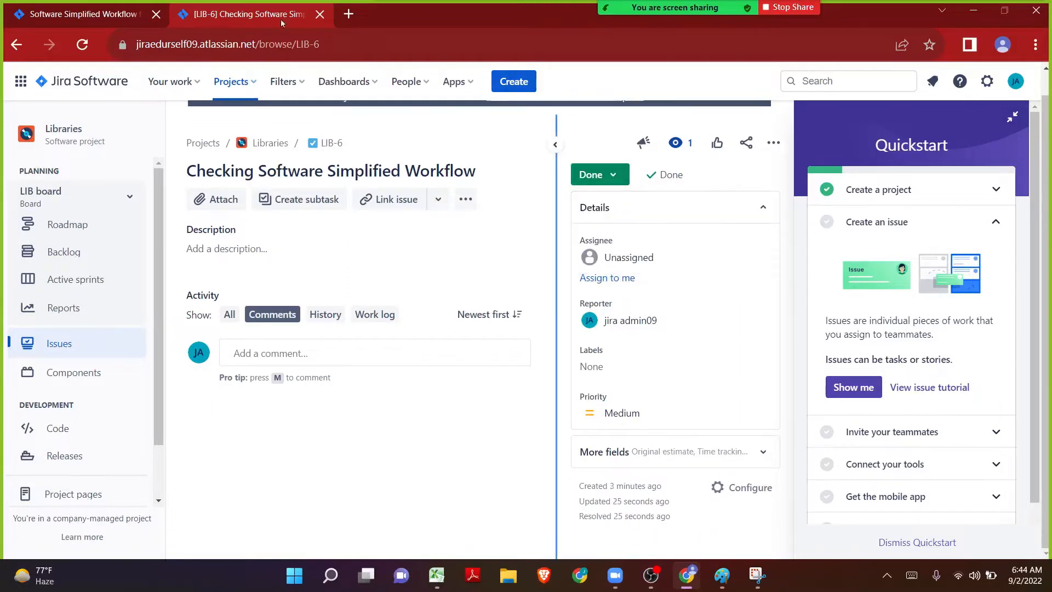
pyautogui.click(110, 9)
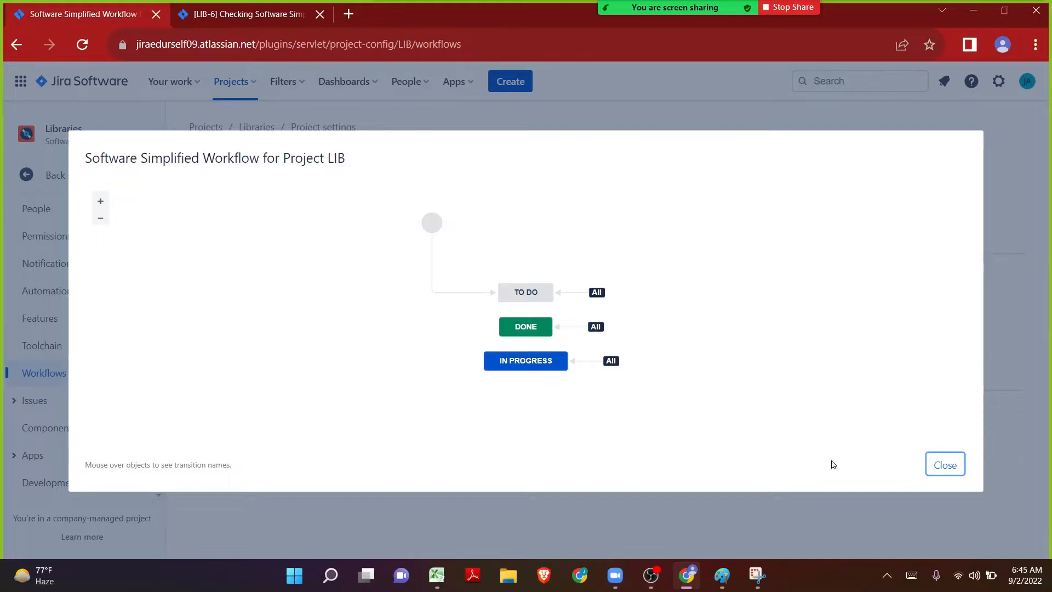
pyautogui.click(941, 464)
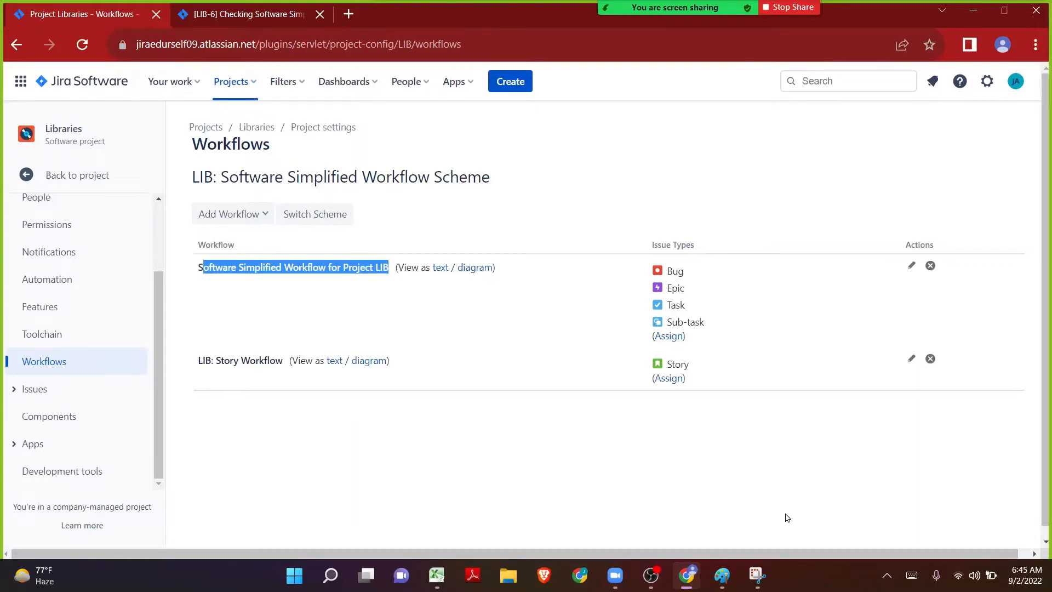
# - Switch to the Excel workbook and enter "Simplified Workflow" in A12, below the diagram
pyautogui.click(437, 575)
pyautogui.click(146, 425)
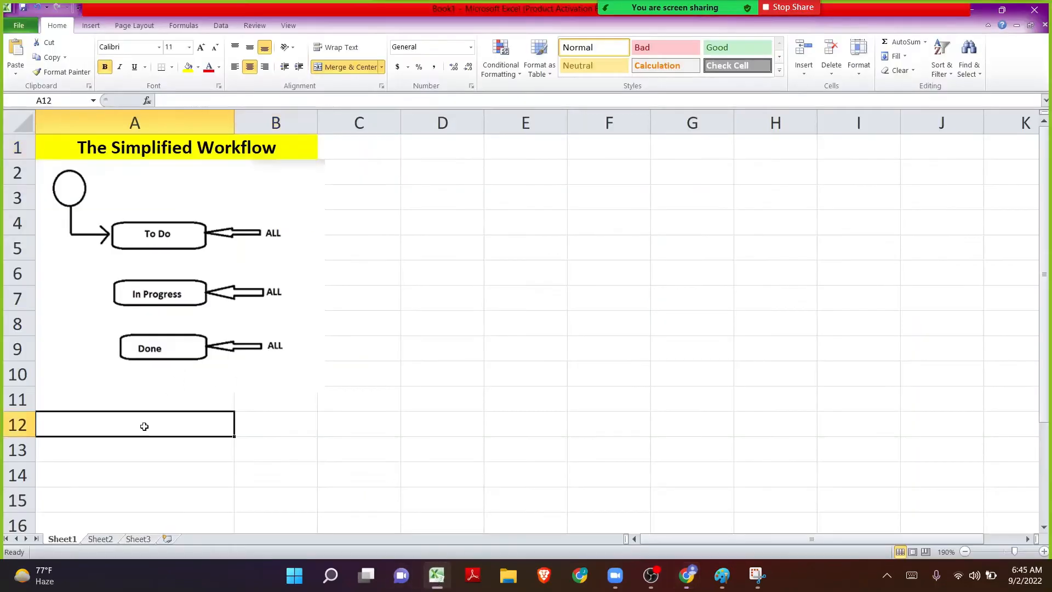
pyautogui.scroll(-4, 152, 455)
pyautogui.scroll(2, 249, 351)
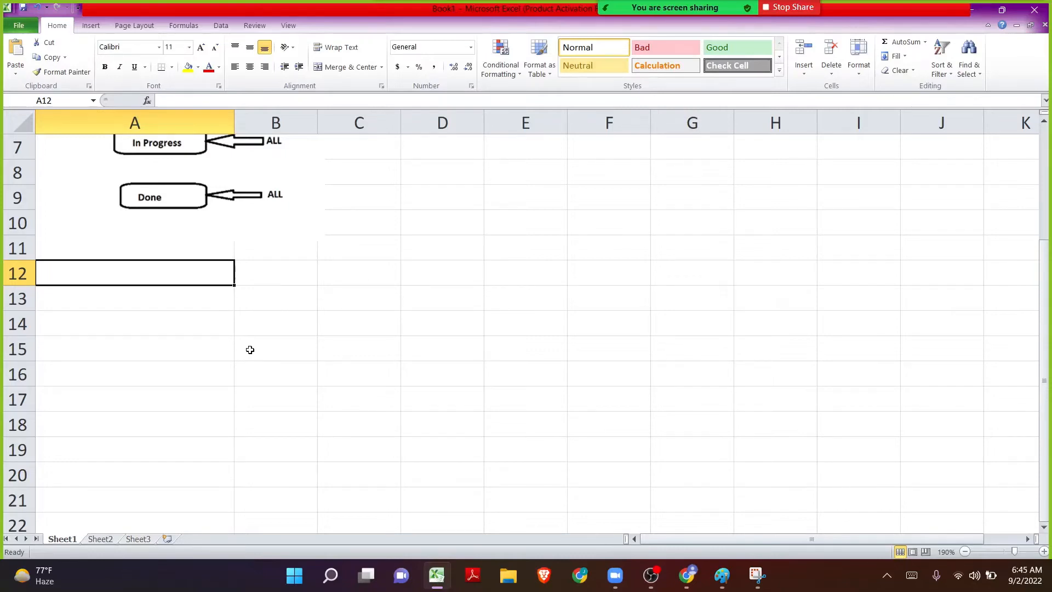
pyautogui.write('Simp')
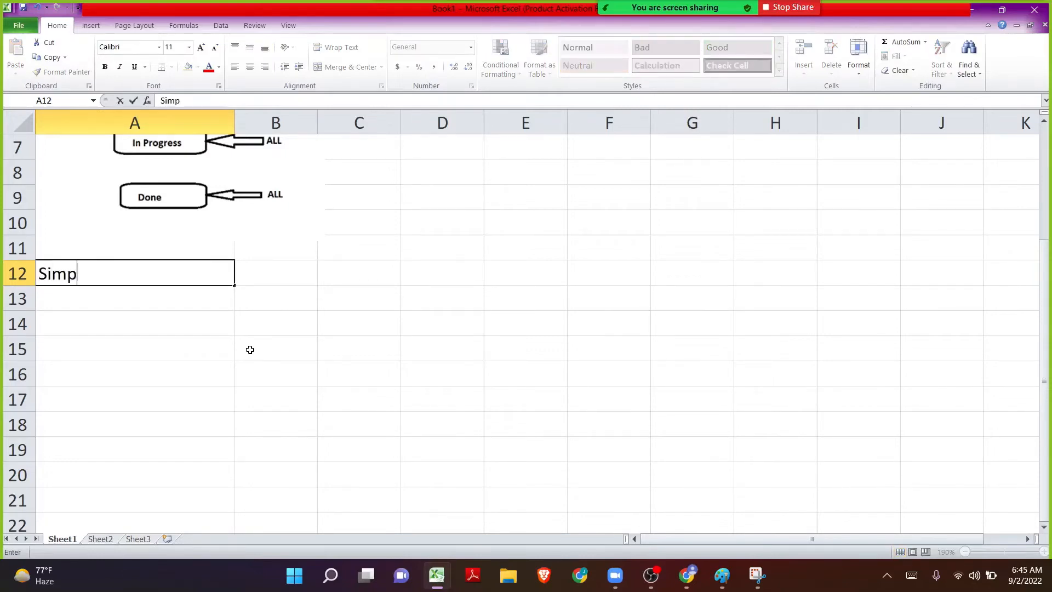
pyautogui.write('lified Work')
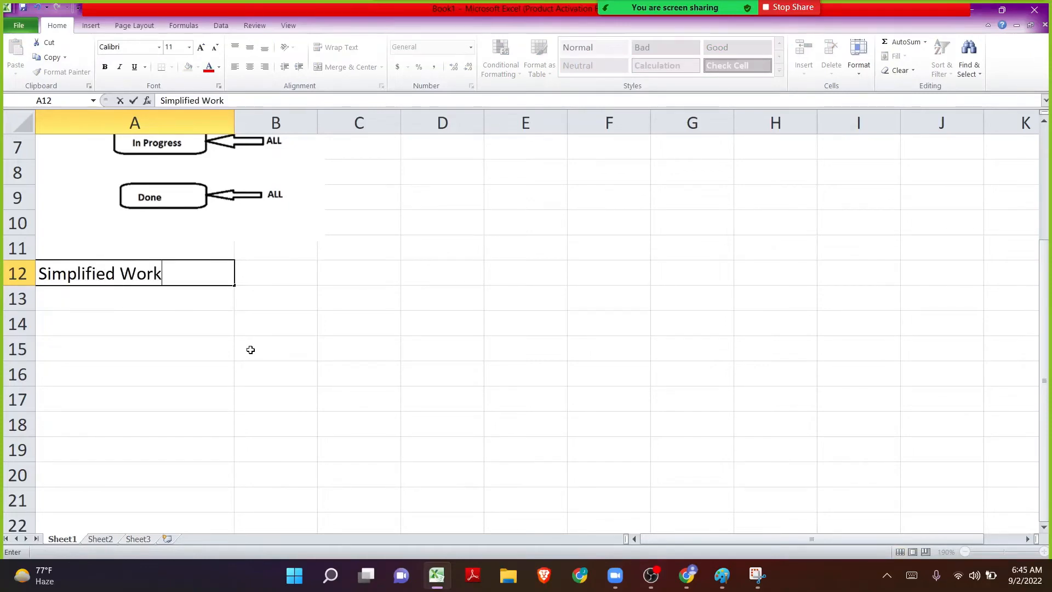
pyautogui.write('flow')
pyautogui.press('Return')
pyautogui.press('Up')
# - Enter "Custom Workflow" in B12 and fit column B's width to its text
pyautogui.press('Right')
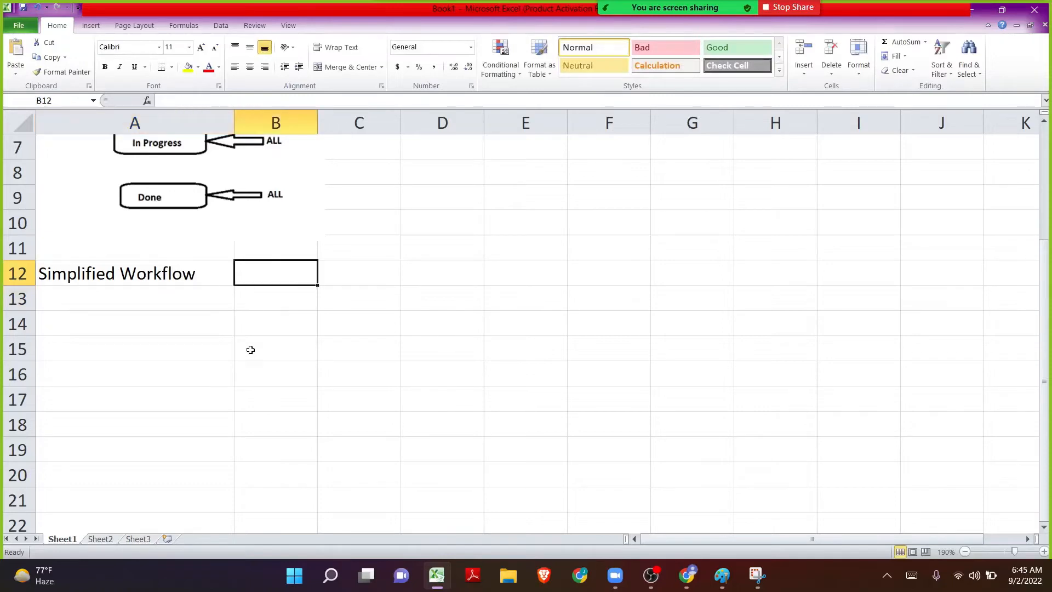
pyautogui.write('Custo')
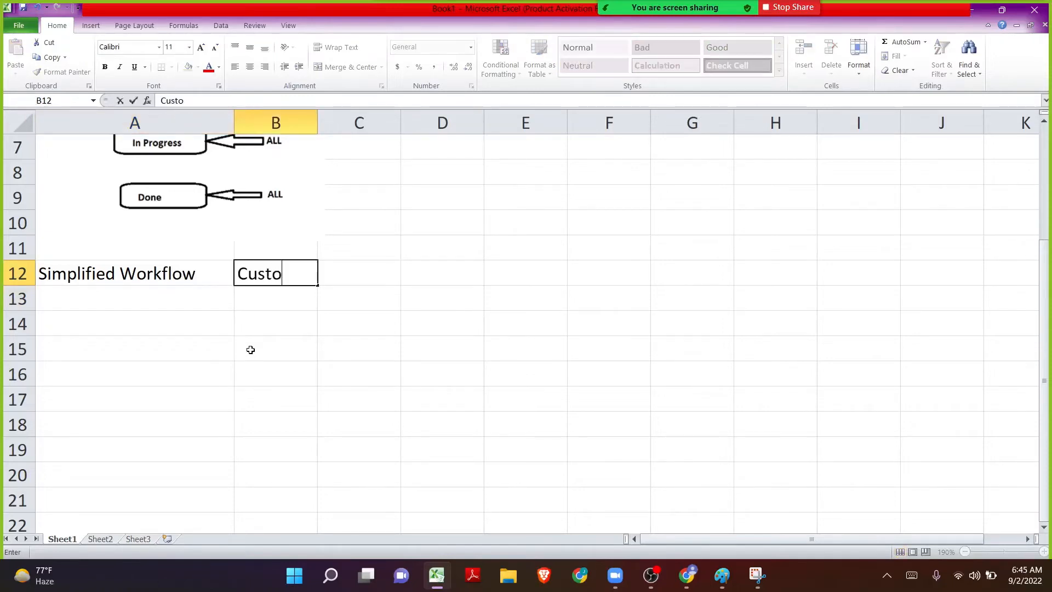
pyautogui.write('m Workflow')
pyautogui.press('Return')
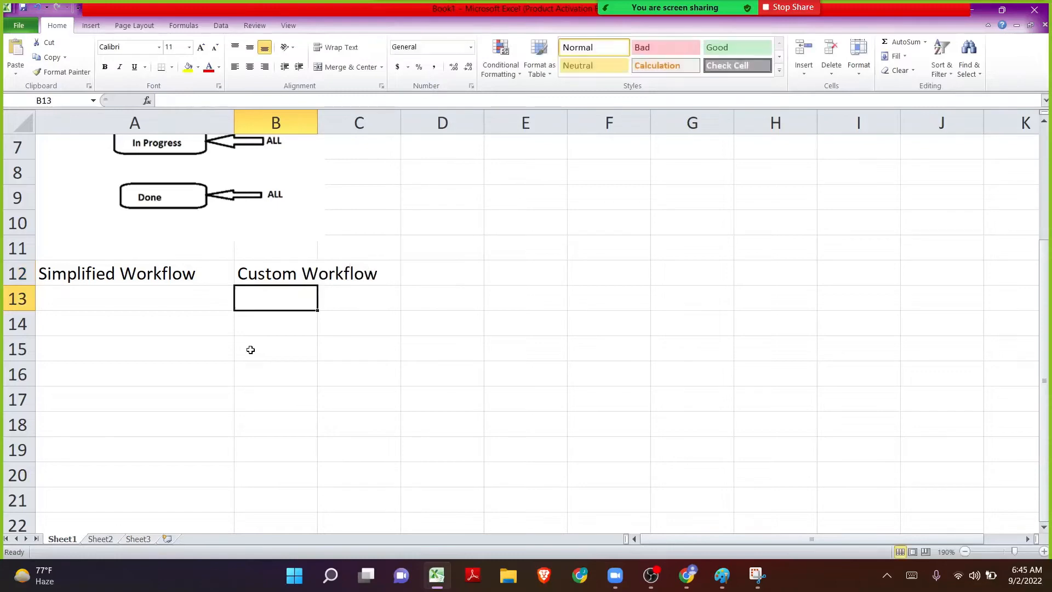
pyautogui.doubleClick(318, 122)
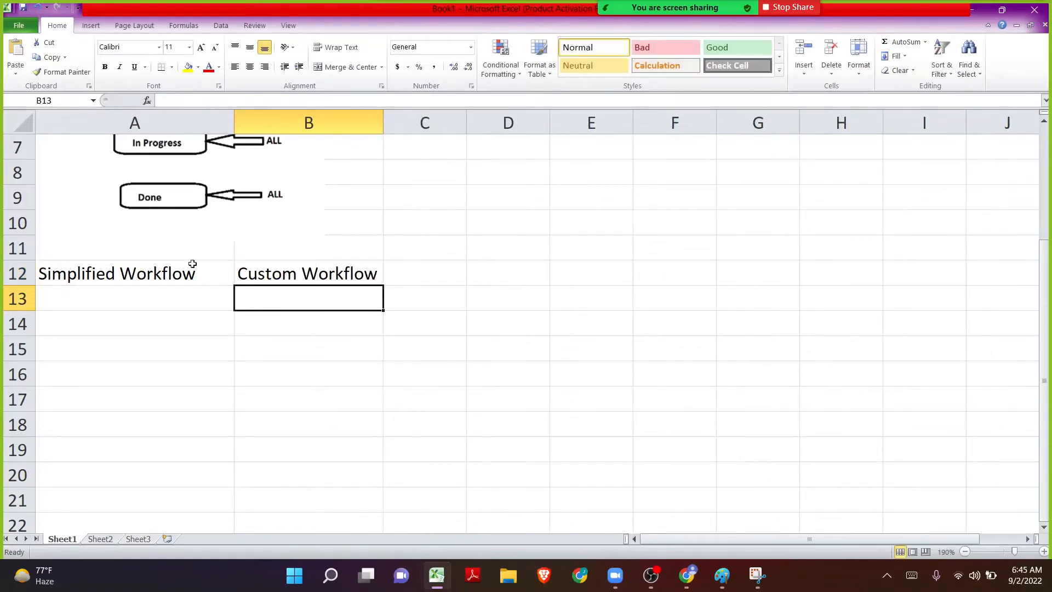
# - Fill the A12:B12 headings yellow and apply all borders to them
pyautogui.click(209, 273)
pyautogui.moveTo(208, 273); pyautogui.dragTo(303, 273)
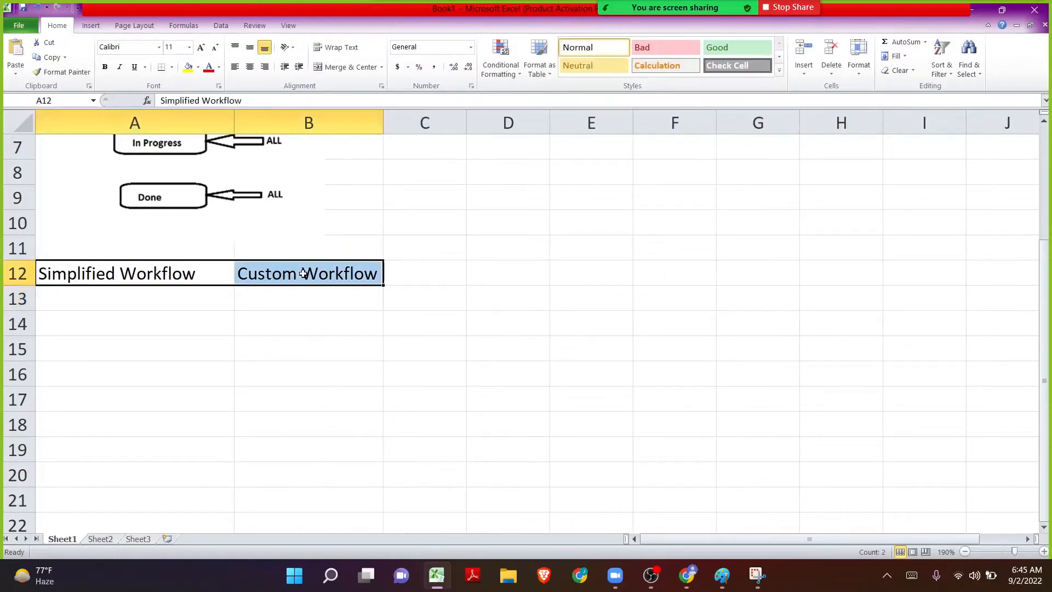
pyautogui.click(188, 66)
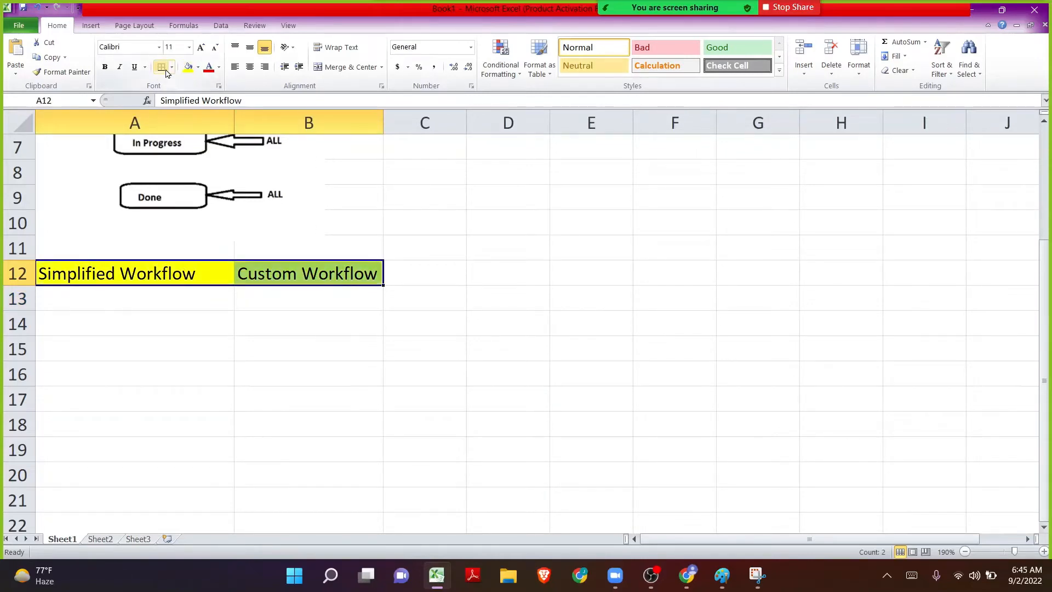
pyautogui.click(172, 66)
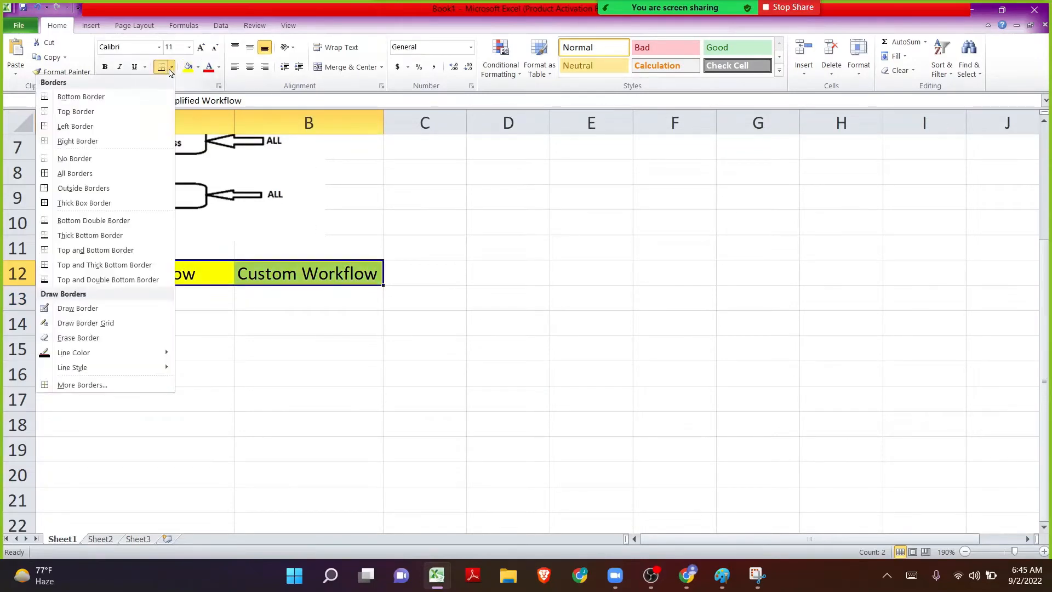
pyautogui.click(104, 173)
pyautogui.doubleClick(117, 272)
pyautogui.click(163, 292)
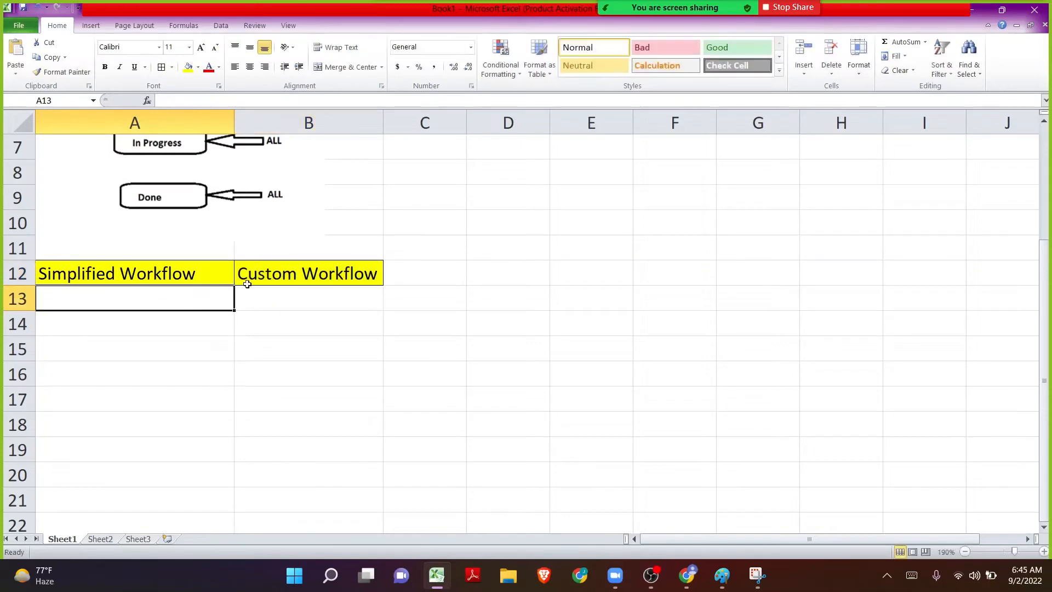
pyautogui.doubleClick(256, 281)
pyautogui.doubleClick(255, 281)
pyautogui.moveTo(238, 274); pyautogui.dragTo(296, 273)
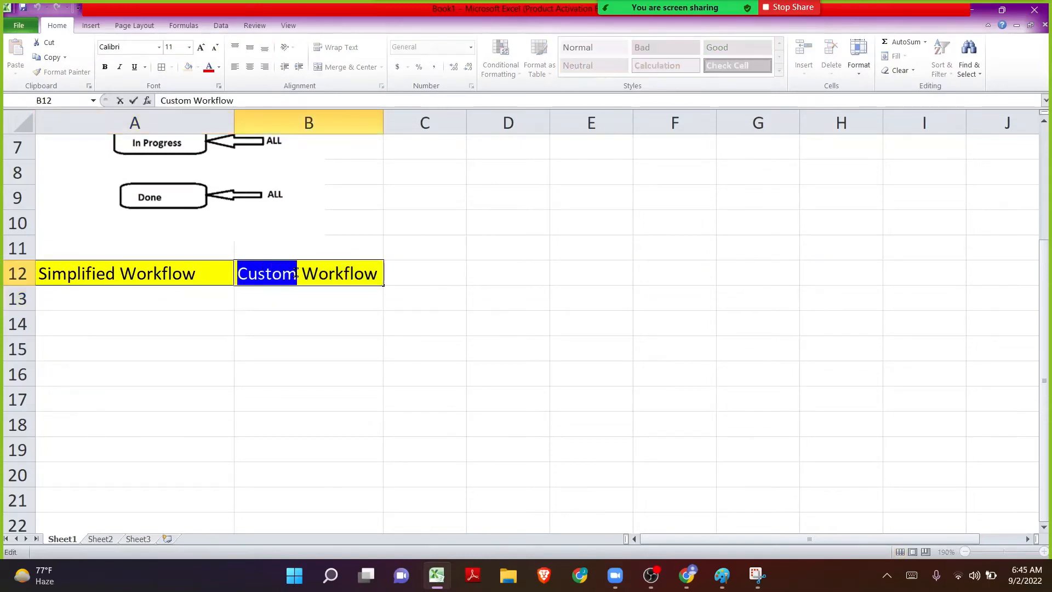
pyautogui.click(189, 316)
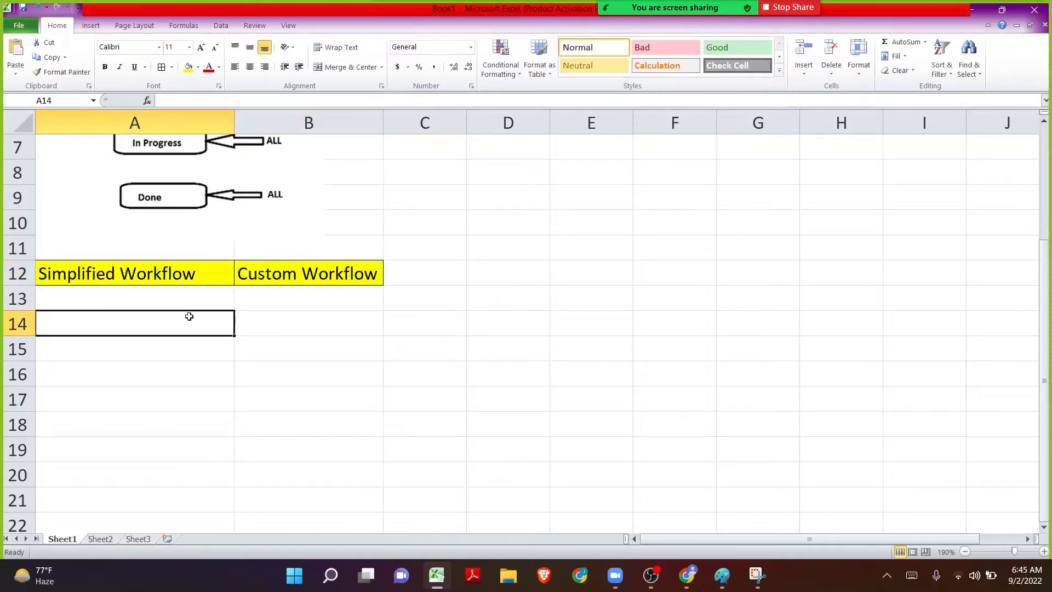
pyautogui.click(270, 275)
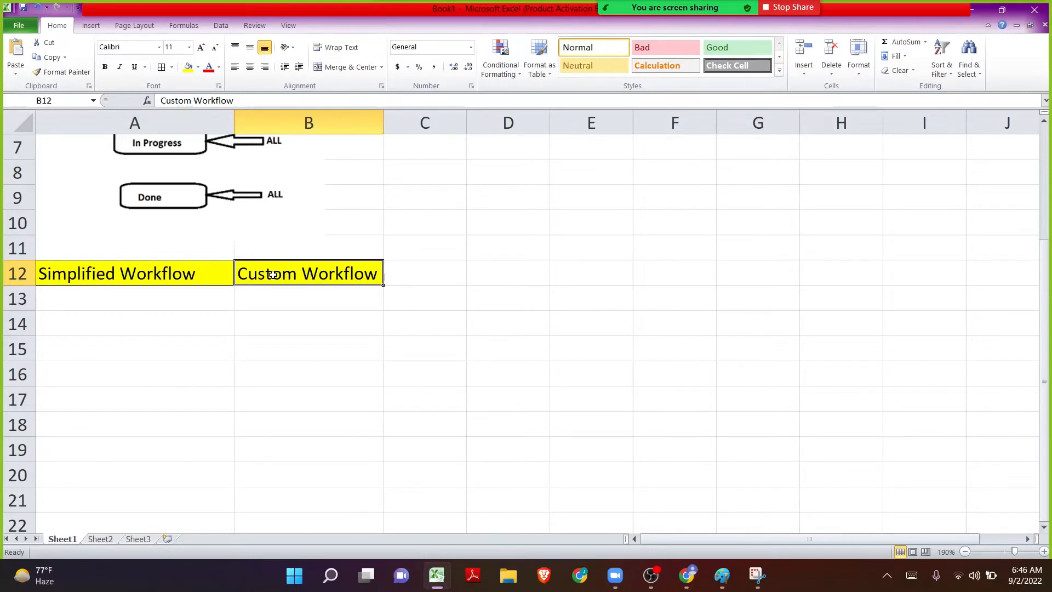
# - Widen columns A and B and move the two yellow headings from A12:B12 to B12:C12
pyautogui.moveTo(384, 122); pyautogui.dragTo(486, 120)
pyautogui.moveTo(235, 113); pyautogui.dragTo(302, 113)
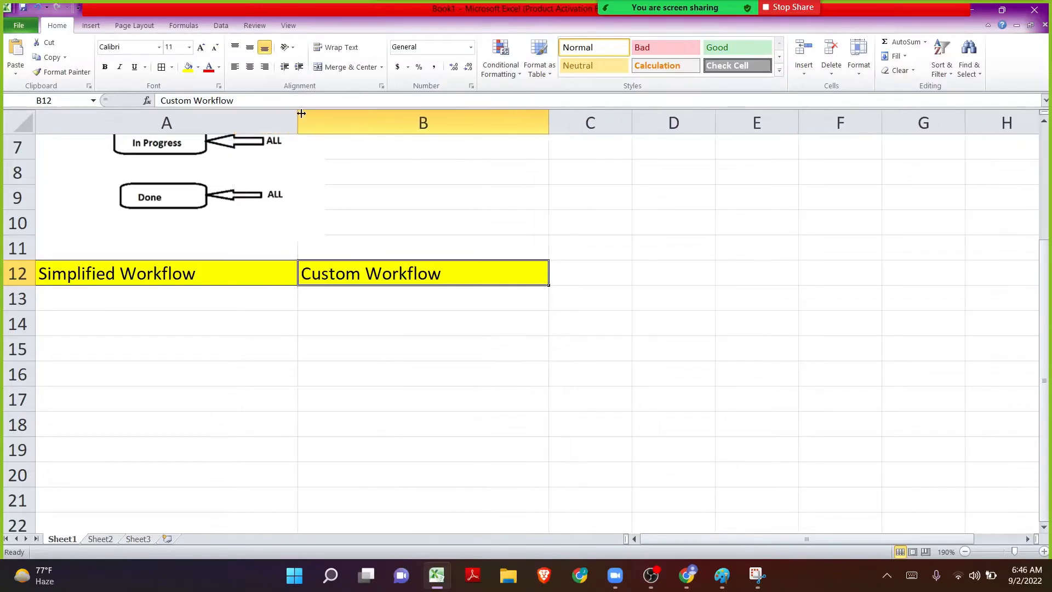
pyautogui.moveTo(208, 274); pyautogui.dragTo(356, 276)
pyautogui.hotkey('ctrl', 'c')
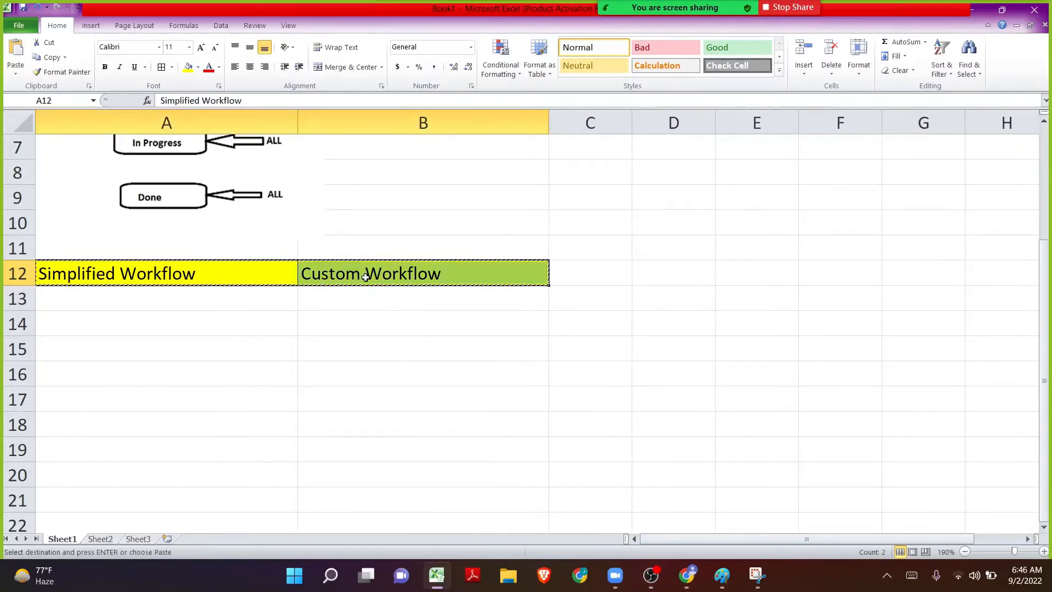
pyautogui.press('Right')
pyautogui.hotkey('ctrl', 'v')
pyautogui.press('Left')
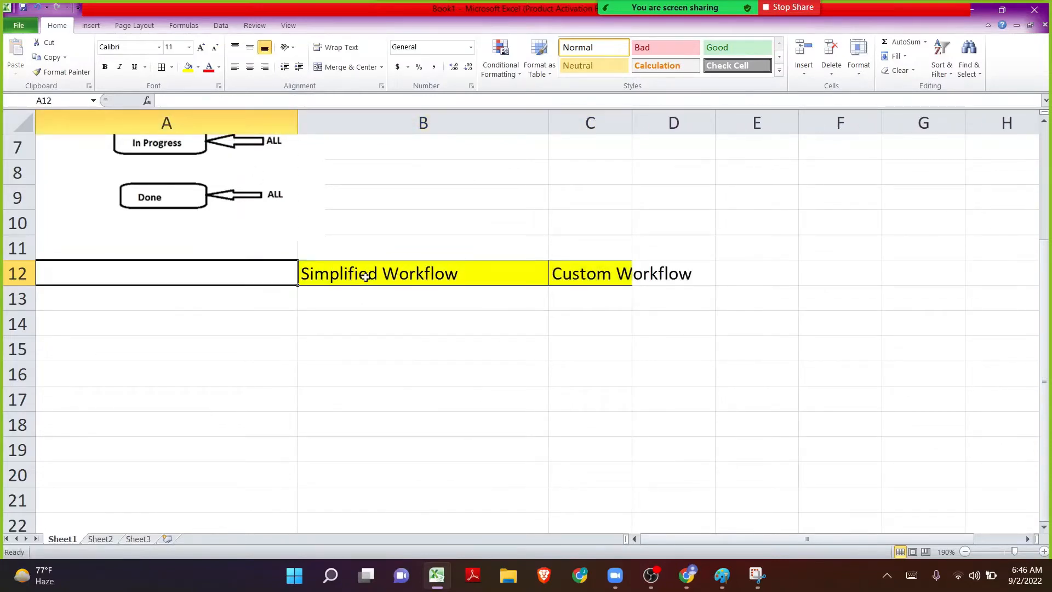
# - Enter 1 in A13 as the first row number and narrow column A to fit it
pyautogui.press('Down')
pyautogui.write('1')
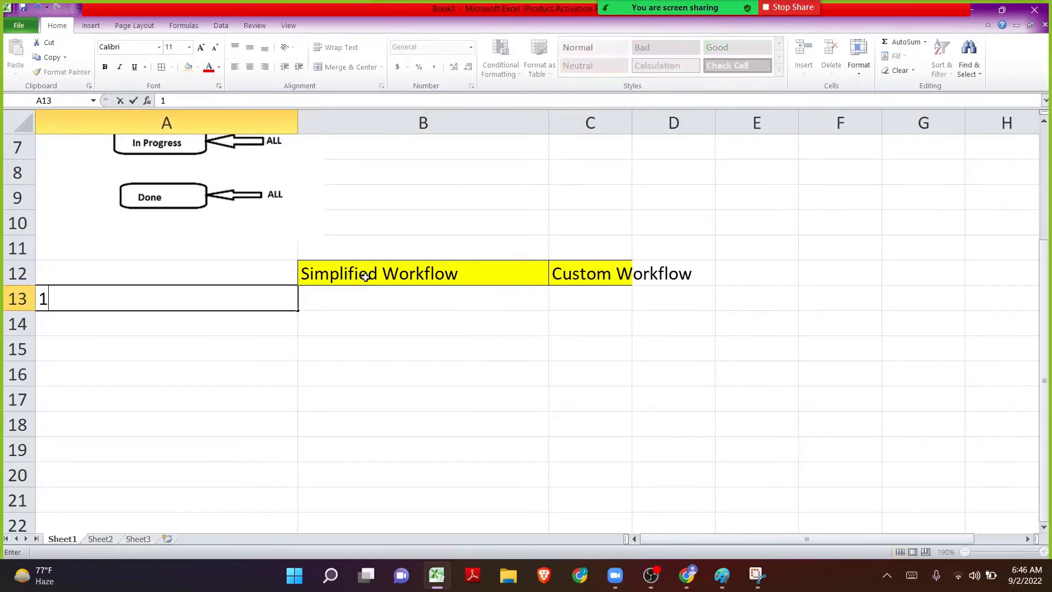
pyautogui.press('Up')
pyautogui.press('Down')
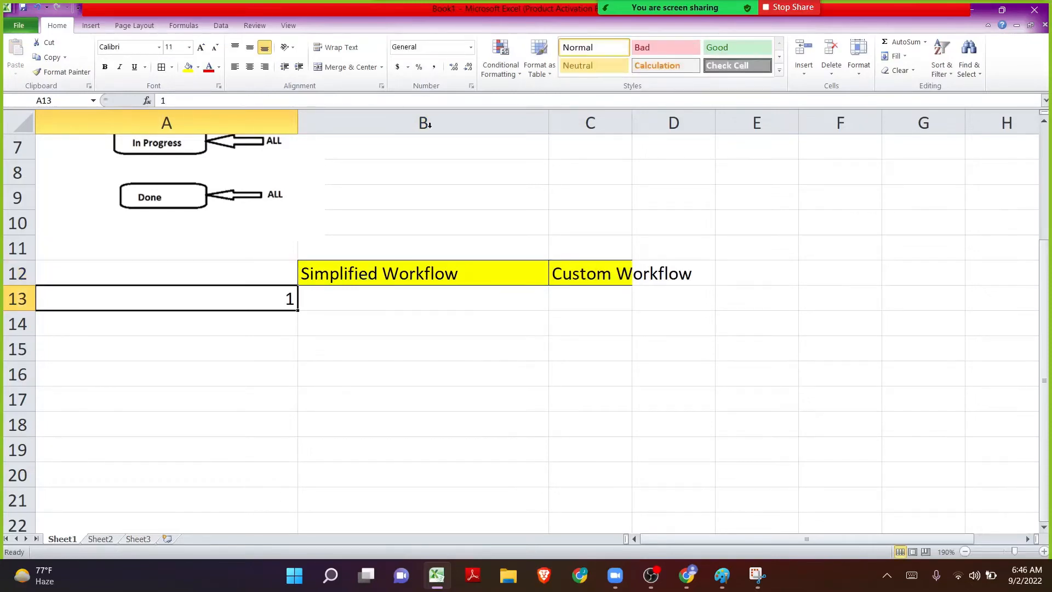
pyautogui.moveTo(295, 116); pyautogui.dragTo(53, 116)
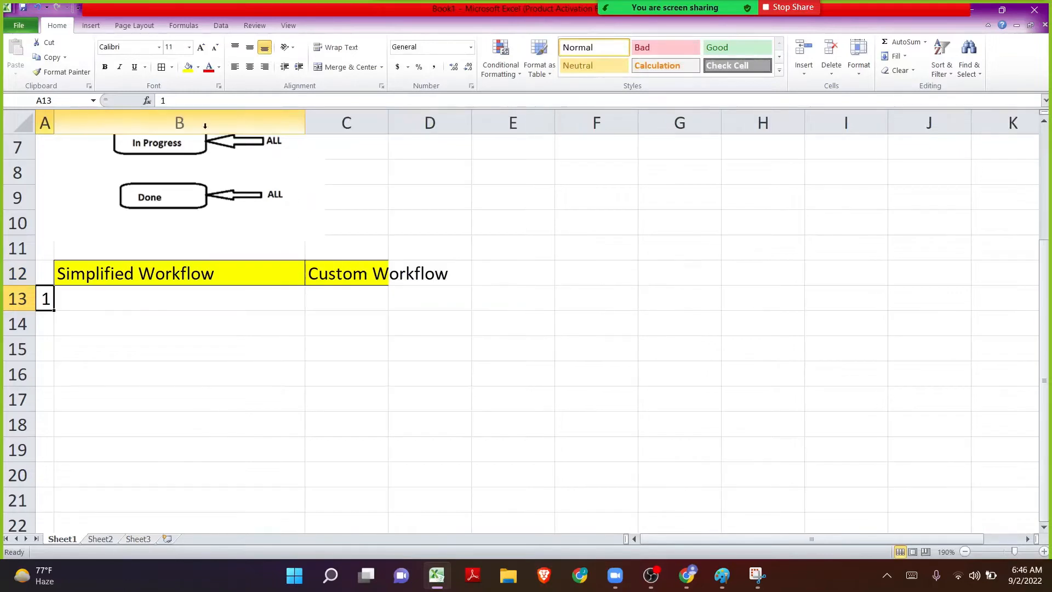
# - Widen columns B and C and center the headings in B12:C12
pyautogui.click(94, 316)
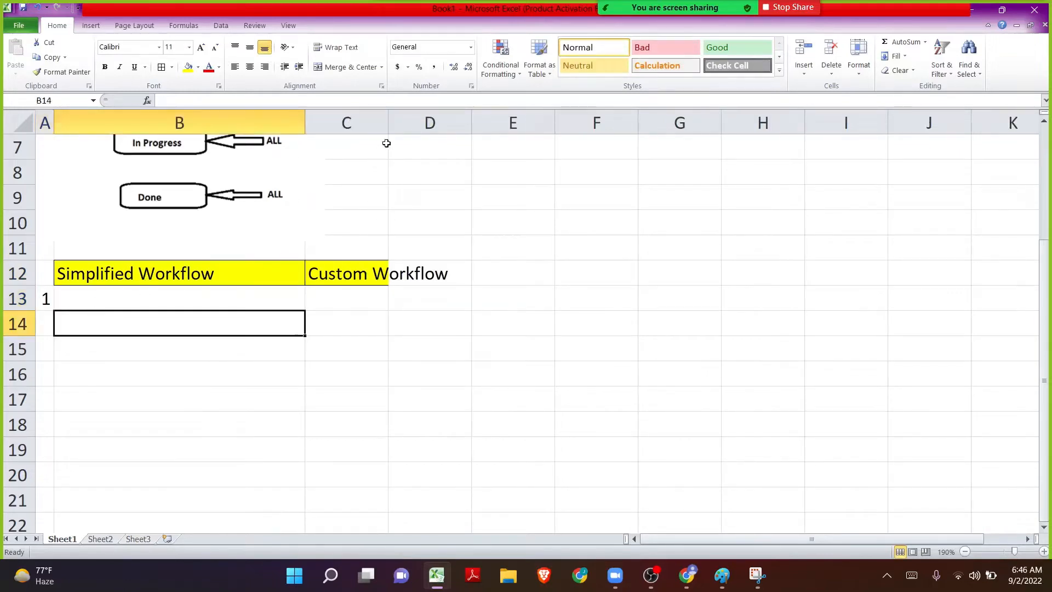
pyautogui.moveTo(388, 122); pyautogui.dragTo(569, 111)
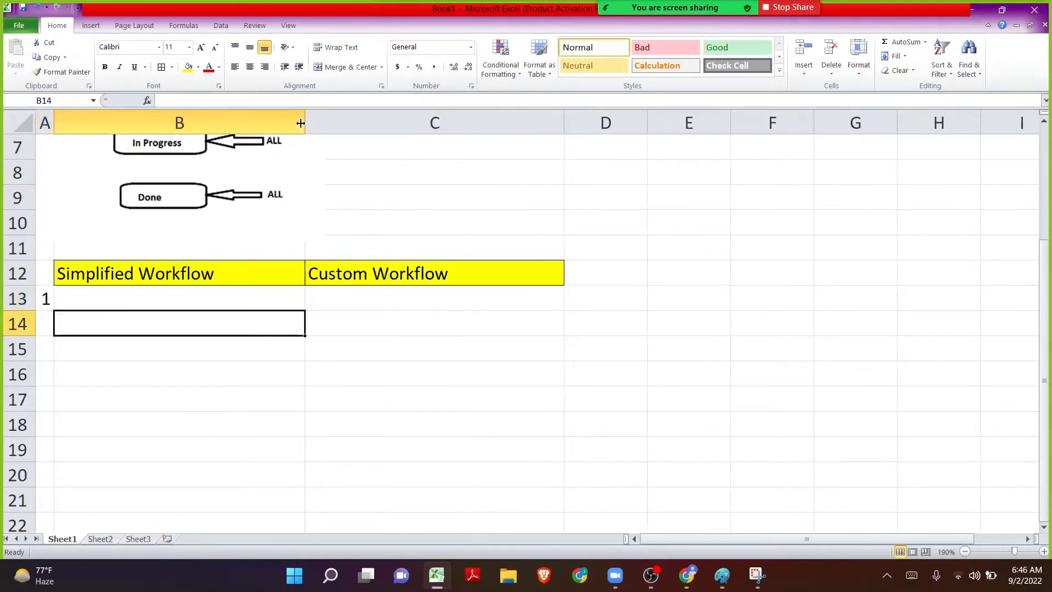
pyautogui.moveTo(304, 121); pyautogui.dragTo(364, 121)
pyautogui.moveTo(627, 121); pyautogui.dragTo(661, 122)
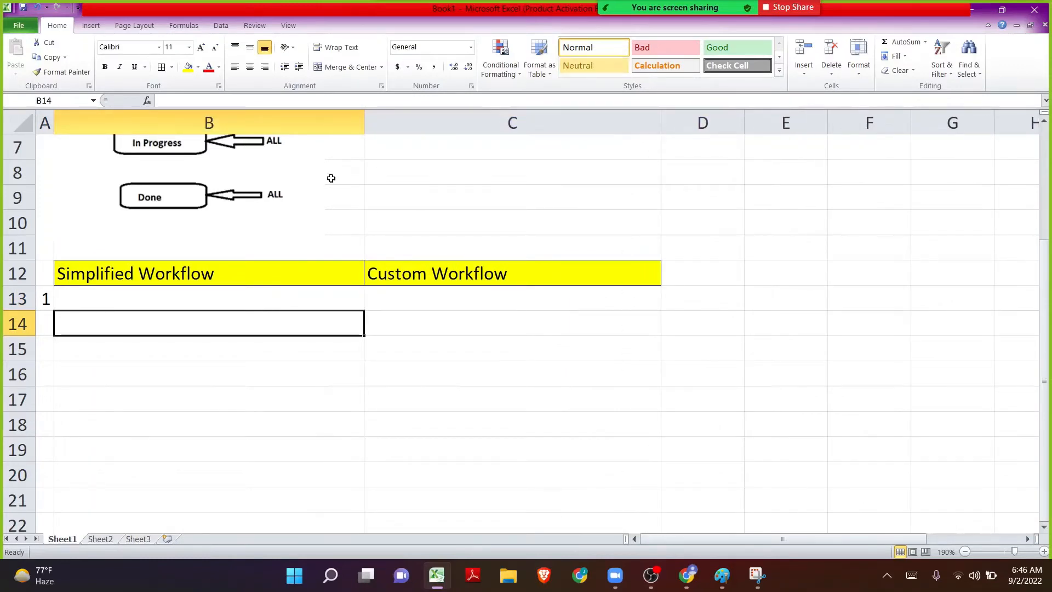
pyautogui.click(95, 300)
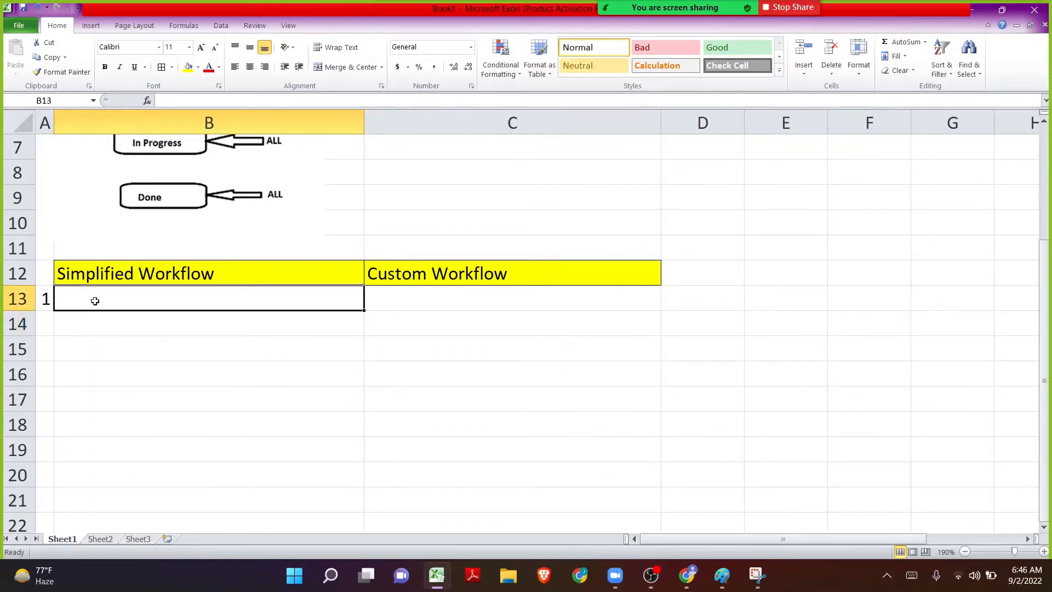
pyautogui.moveTo(120, 269); pyautogui.dragTo(377, 273)
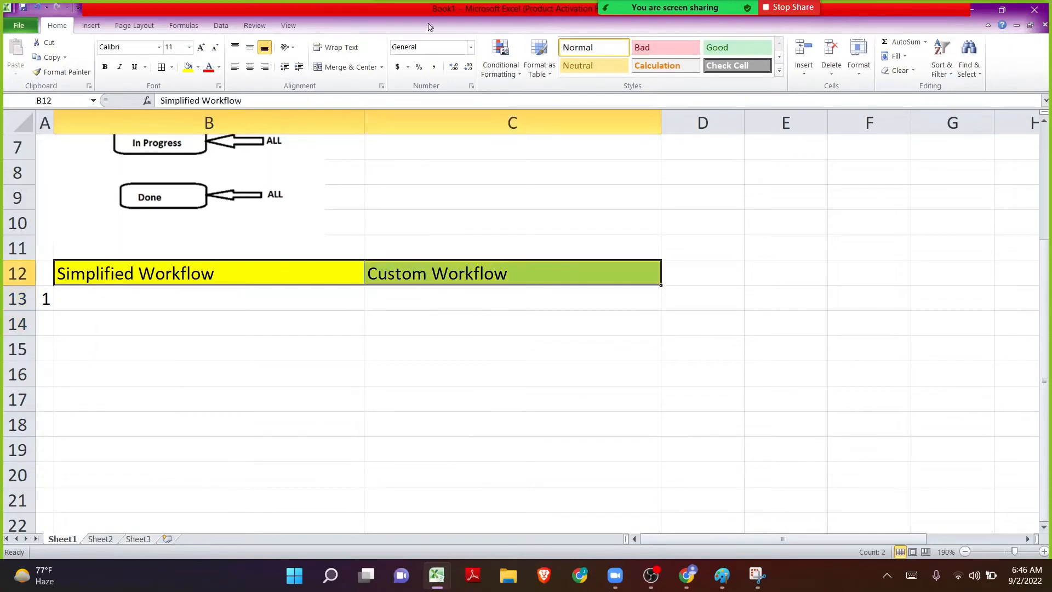
pyautogui.click(250, 67)
# - Enter "Simple Worklfow" in B13 and "A more complex Workflow" in C13 as the first comparison point
pyautogui.click(198, 301)
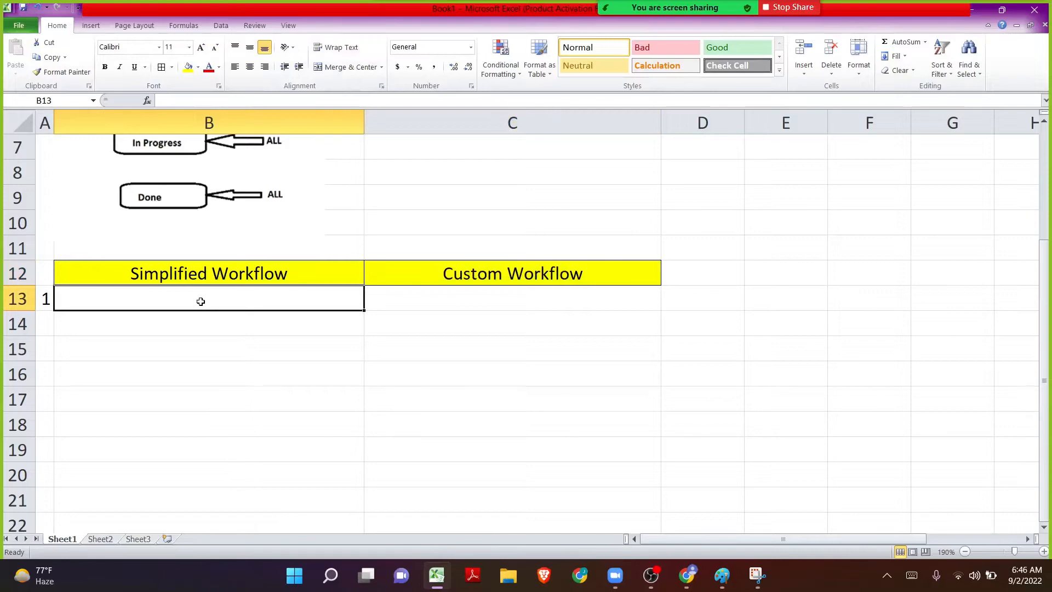
pyautogui.write('Simple ')
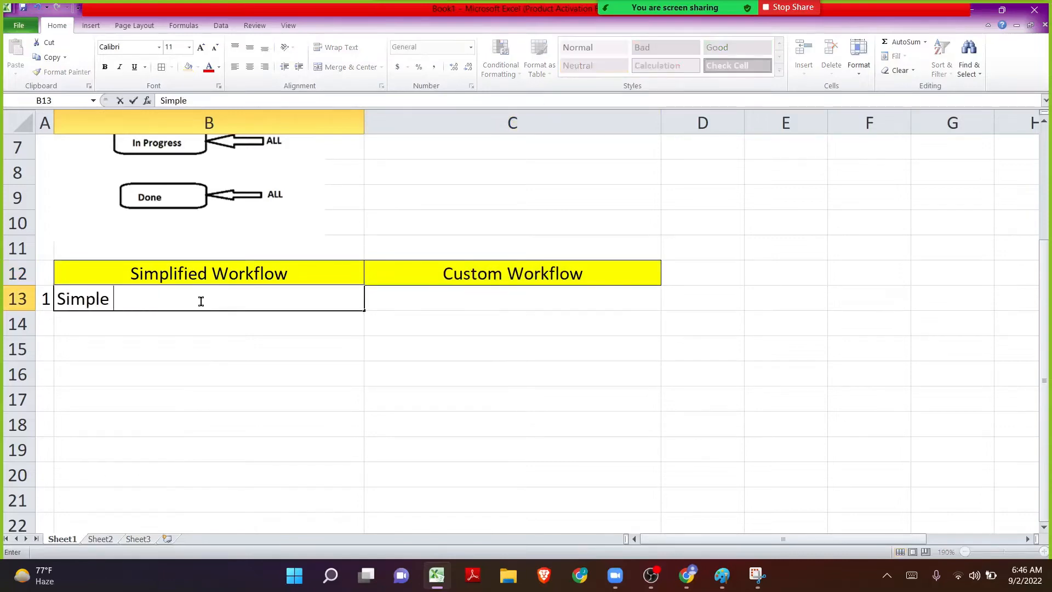
pyautogui.write('Worklfow')
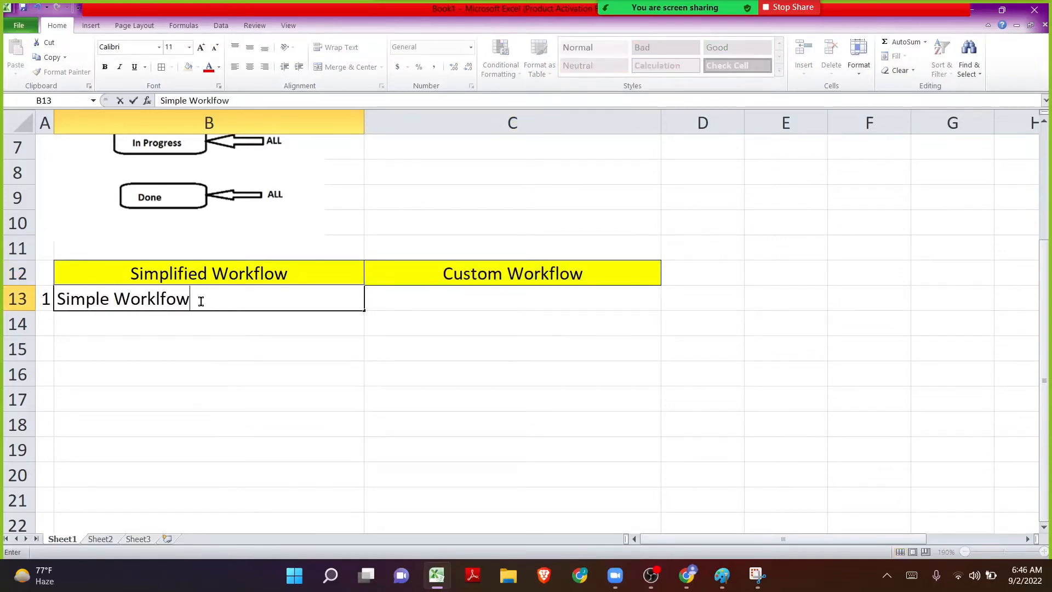
pyautogui.press('Tab')
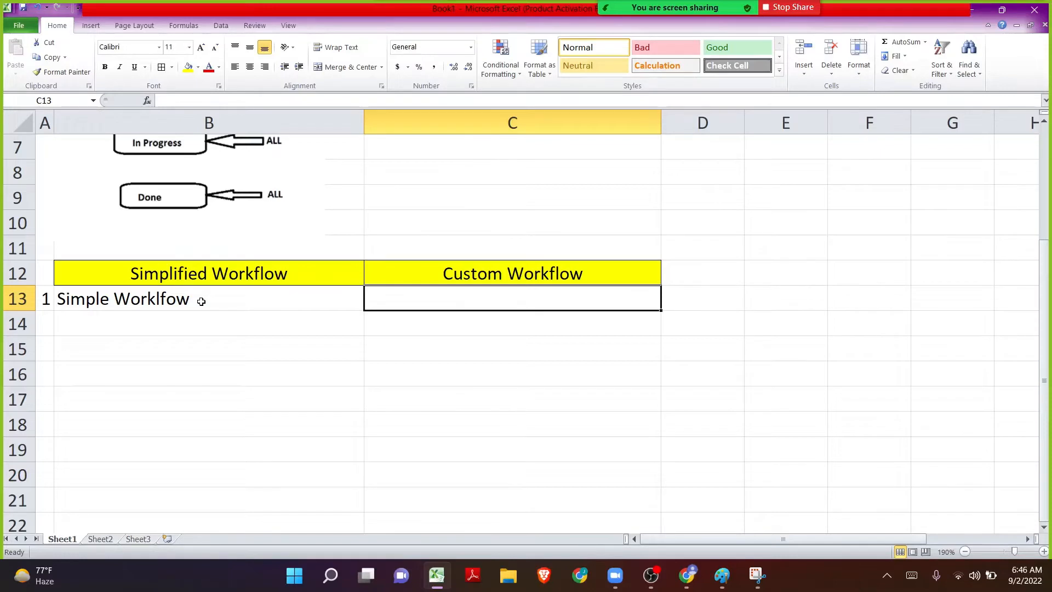
pyautogui.write('A more c')
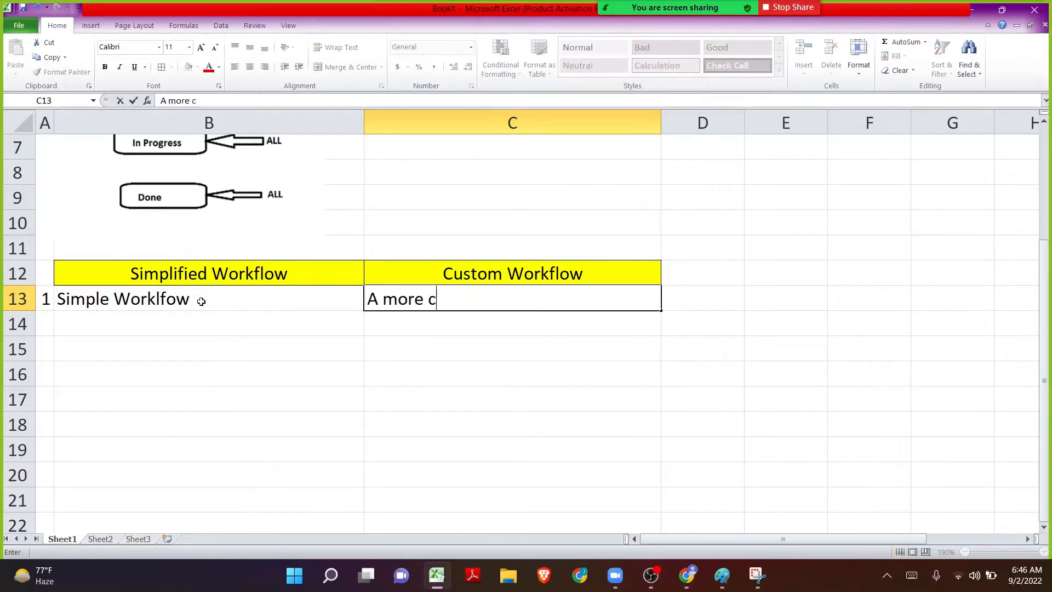
pyautogui.write('omplex ')
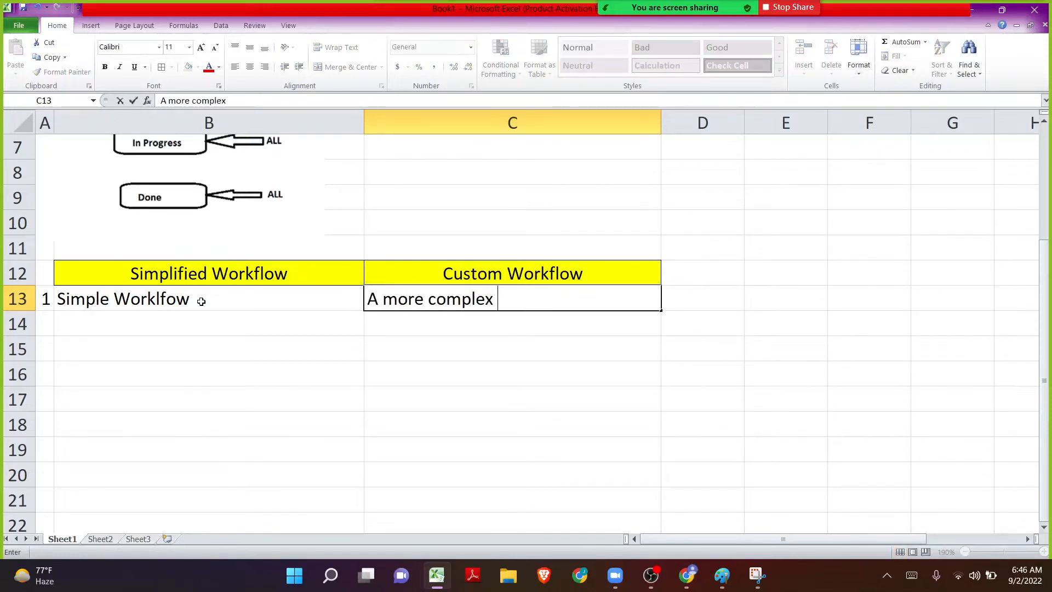
pyautogui.write('Workflow')
pyautogui.press('Return')
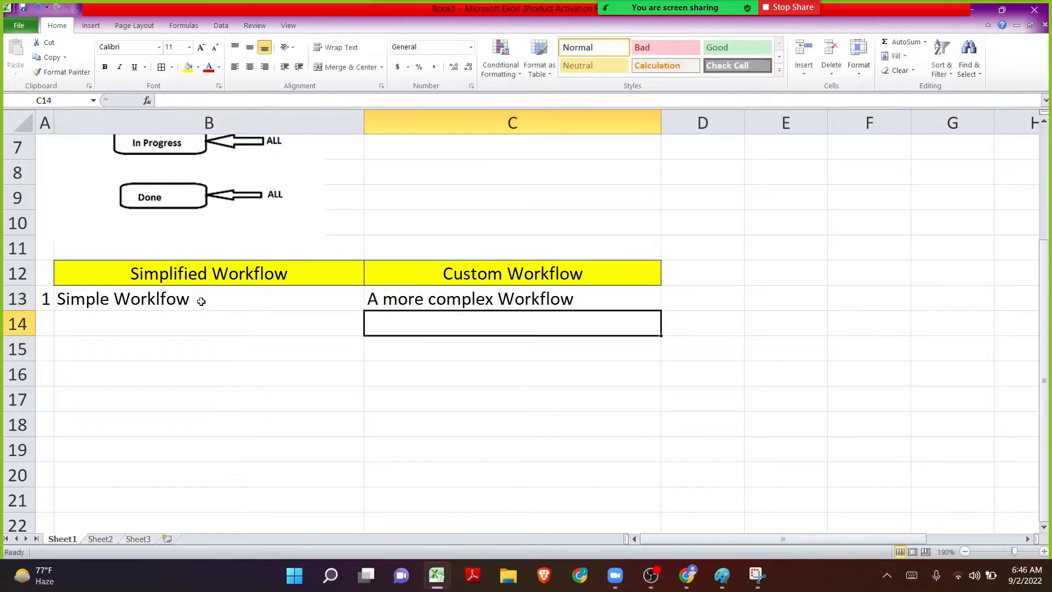
# - Enter 2 in A14 to number the second comparison row
pyautogui.press('Left')
pyautogui.press('Left')
pyautogui.write('2')
pyautogui.press('Tab')
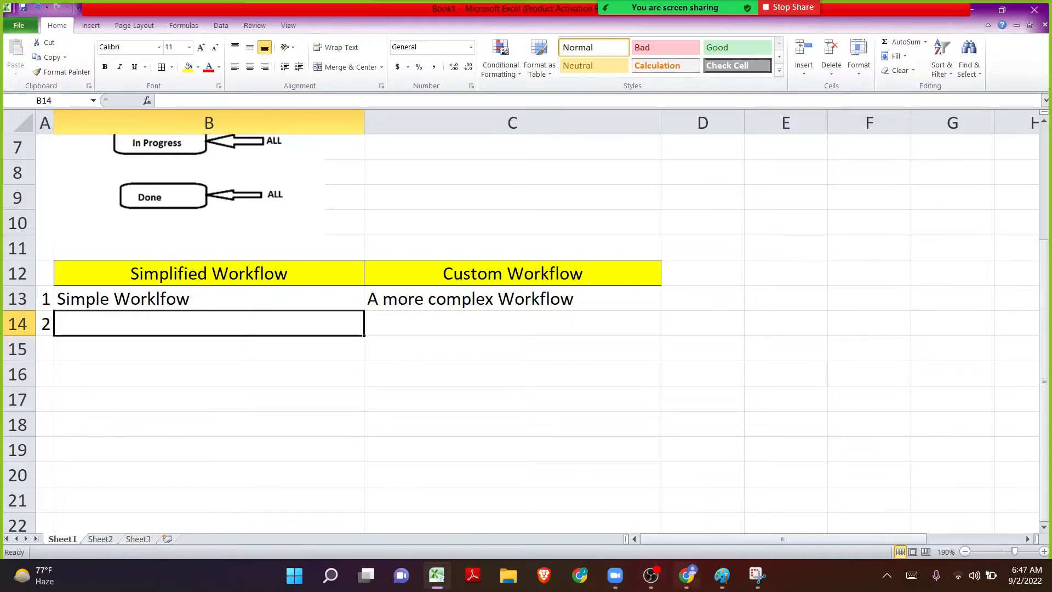
# - Switch to Jira in the browser, return to the Libraries project's board and review the status transitions available for issue LIB-6
pyautogui.click(687, 574)
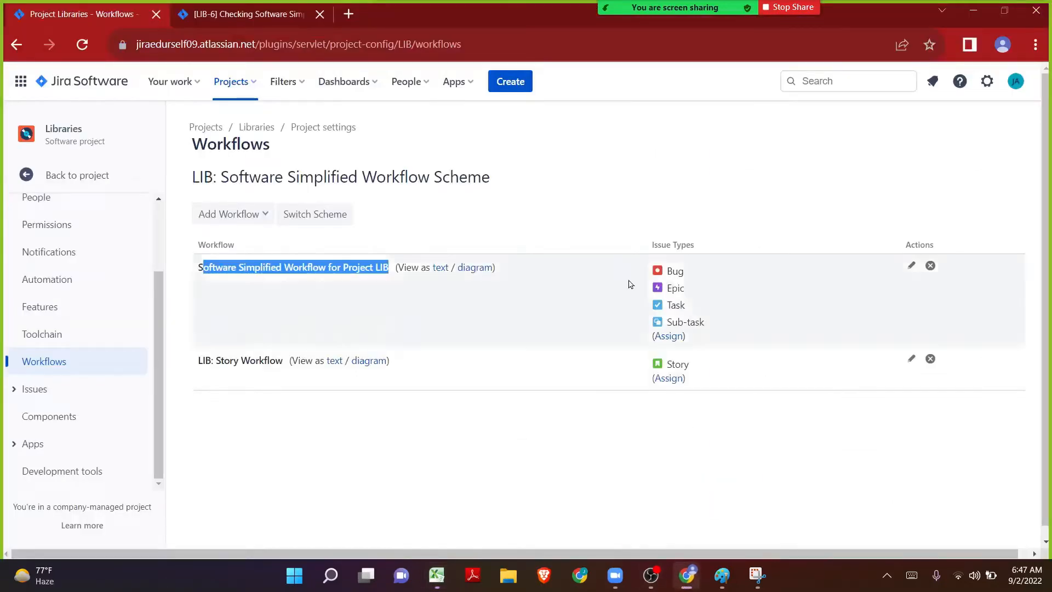
pyautogui.click(60, 179)
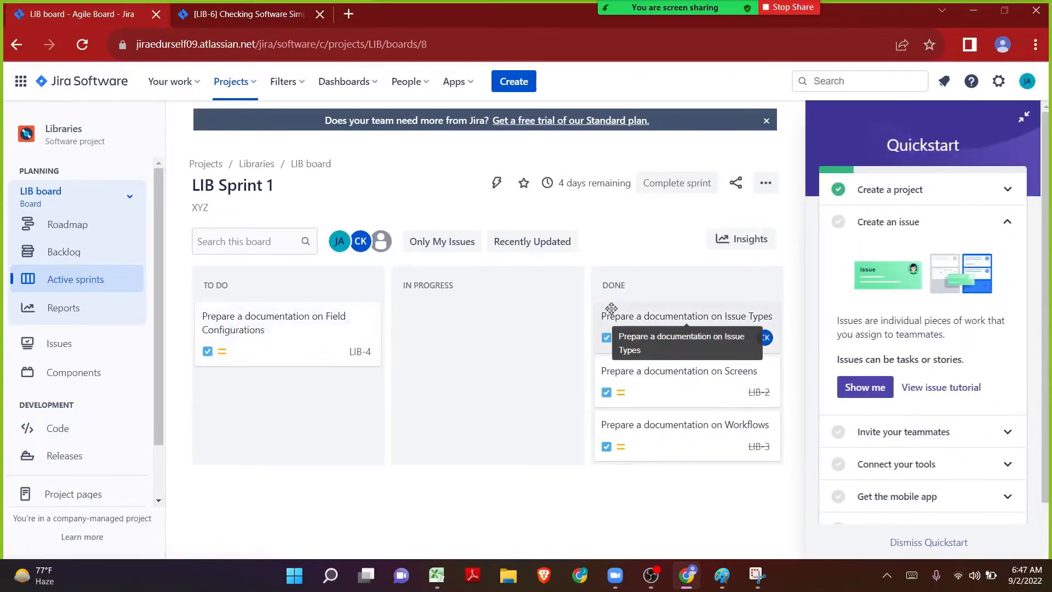
pyautogui.click(249, 12)
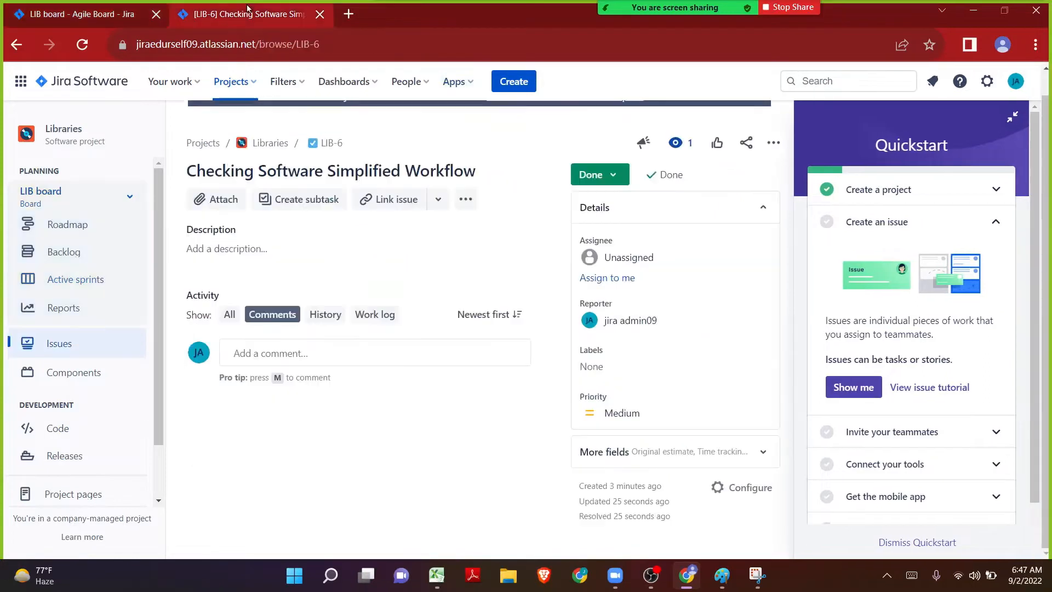
pyautogui.click(606, 175)
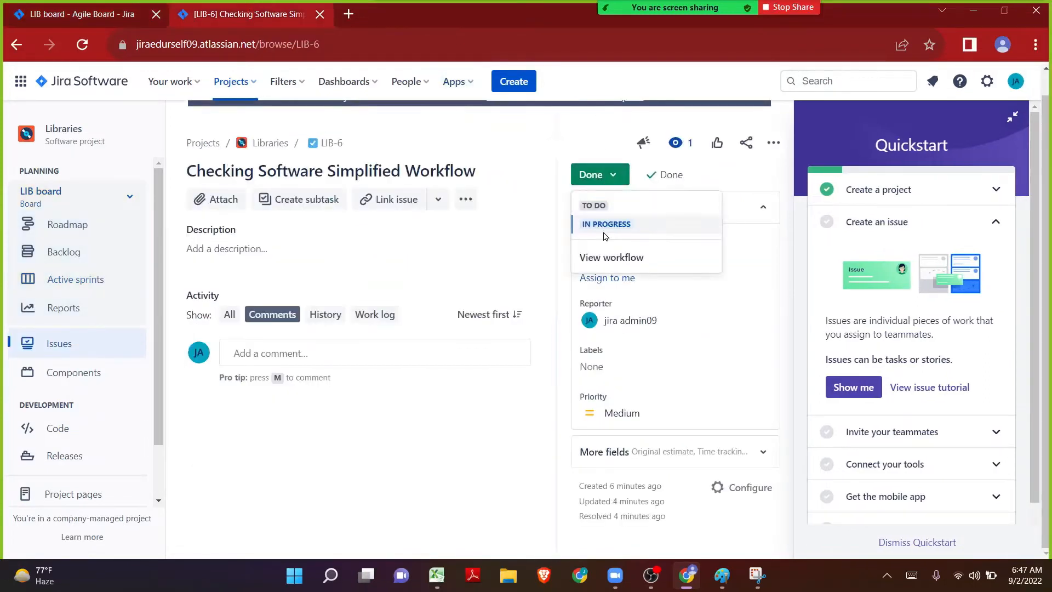
# - Move the "Prepare a documentation on Field Configurations" card to In Progress on the sprint board, check its details, and return it to To Do
pyautogui.click(30, 19)
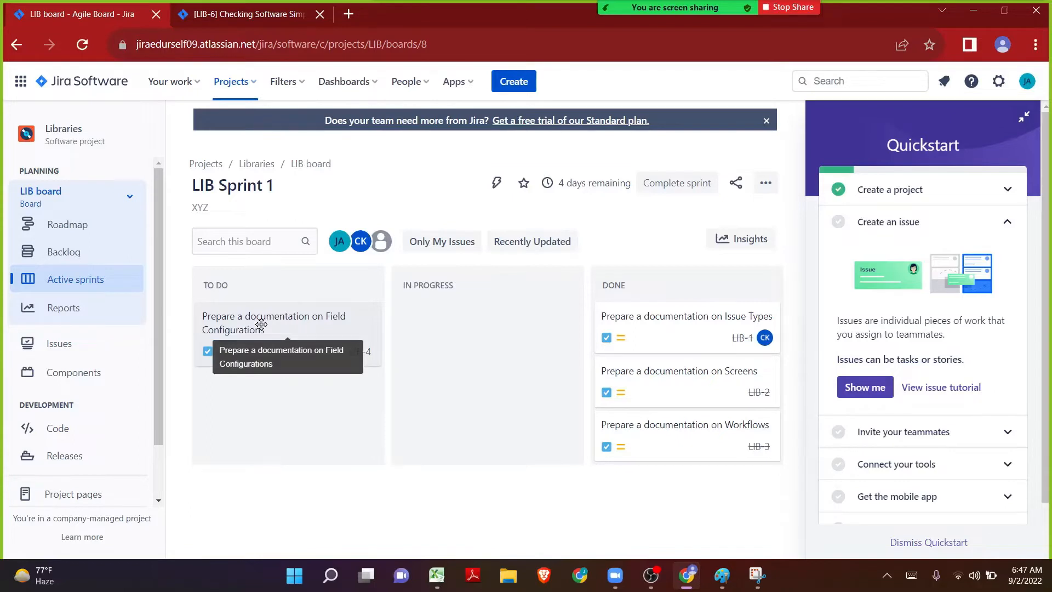
pyautogui.moveTo(261, 324); pyautogui.dragTo(459, 337)
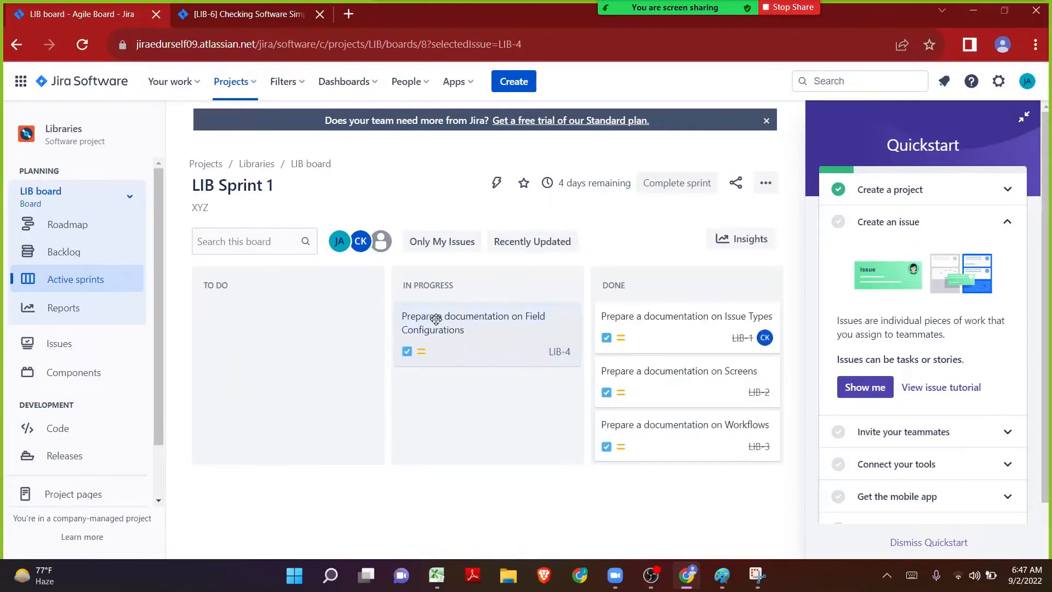
pyautogui.click(436, 323)
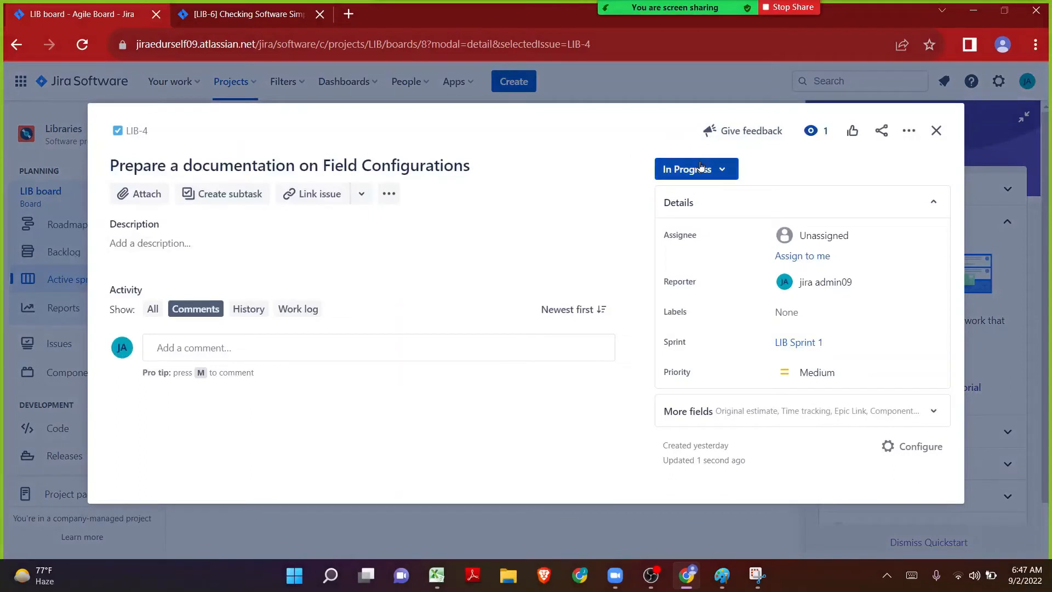
pyautogui.click(936, 129)
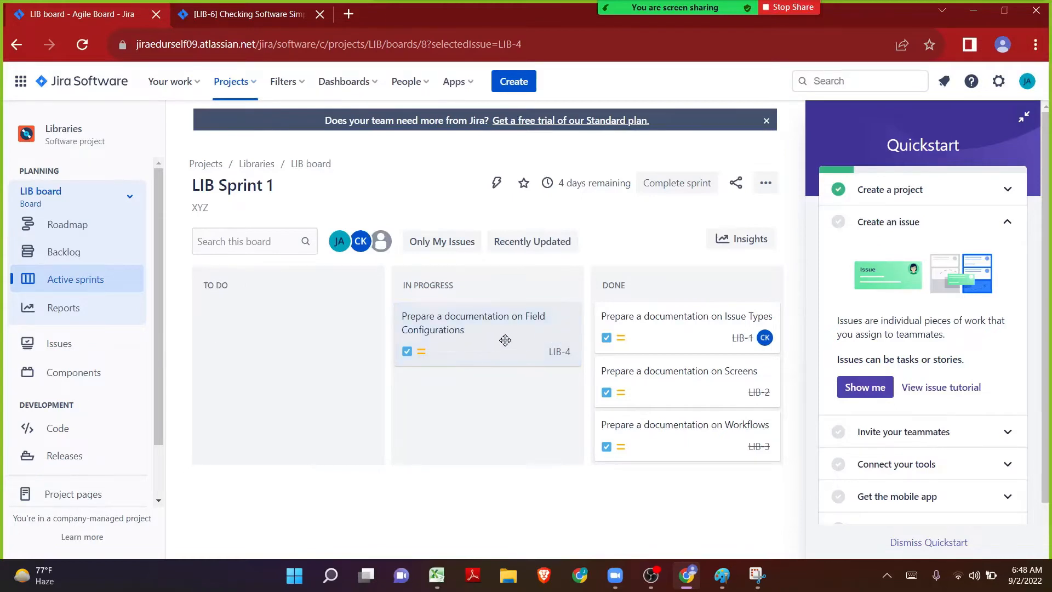
pyautogui.moveTo(501, 341); pyautogui.dragTo(252, 381)
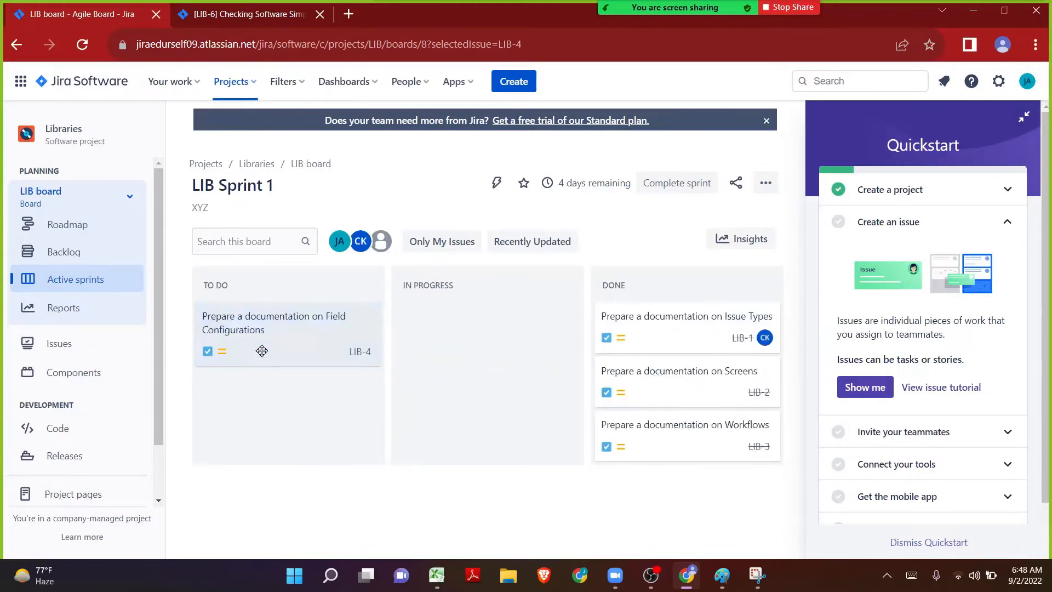
# - Open the Field Configurations card in the To Do column to check its status and close the details
pyautogui.moveTo(277, 345); pyautogui.dragTo(253, 330)
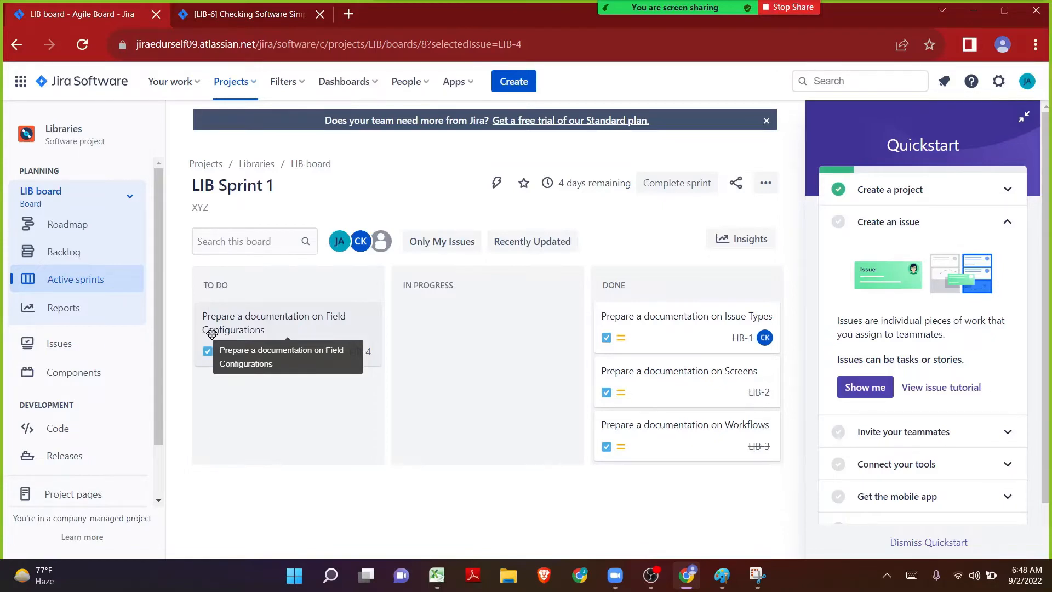
pyautogui.click(211, 333)
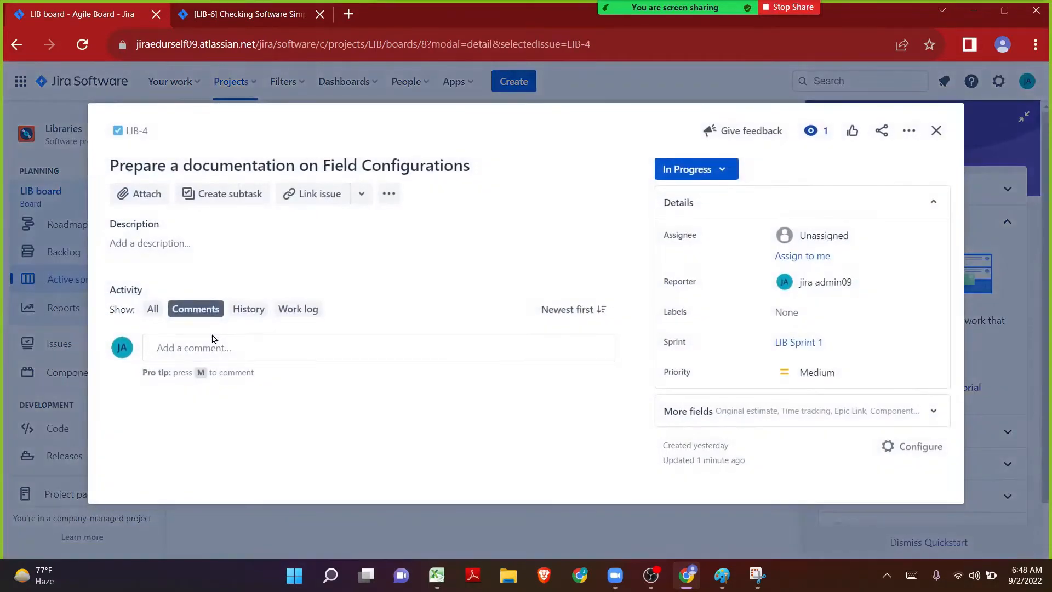
pyautogui.press('Escape')
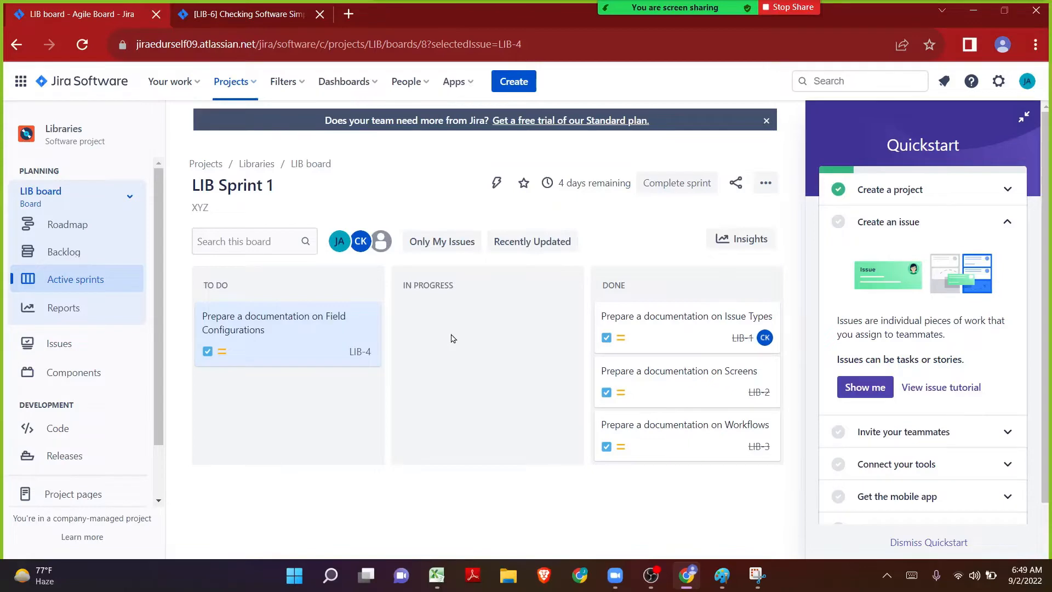
# - Switch to the Excel workbook and enter "Drag issues freely on the board" in B14 under Simplified Workflow
pyautogui.moveTo(725, 582)
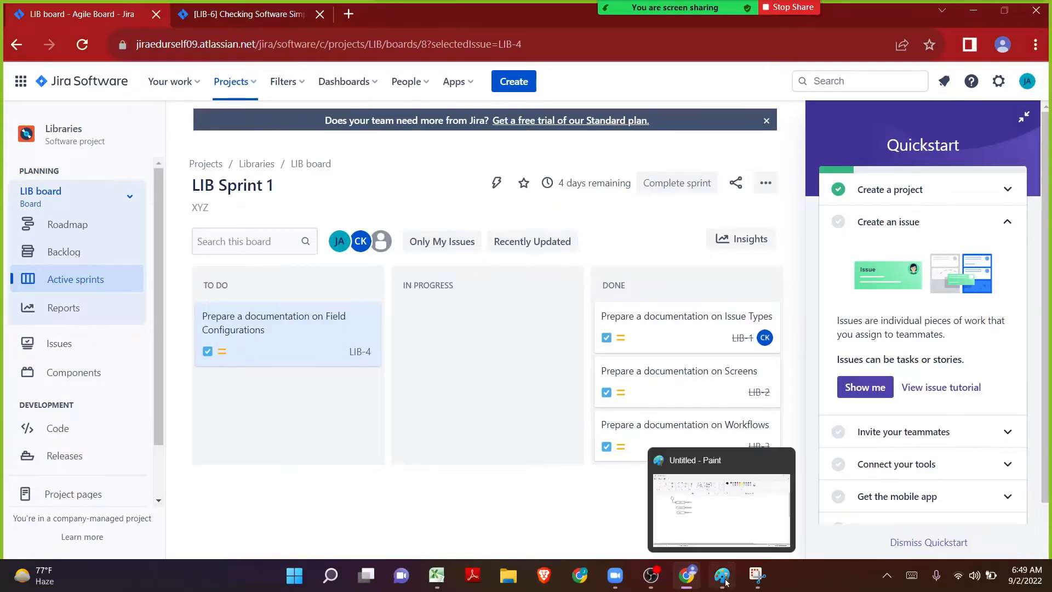
pyautogui.click(436, 575)
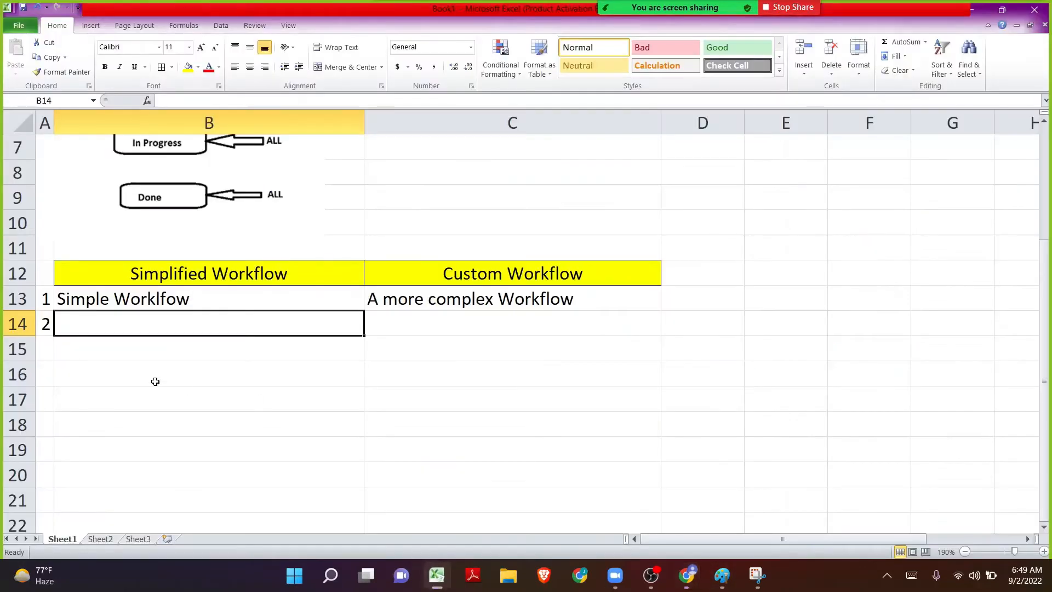
pyautogui.write('Dra')
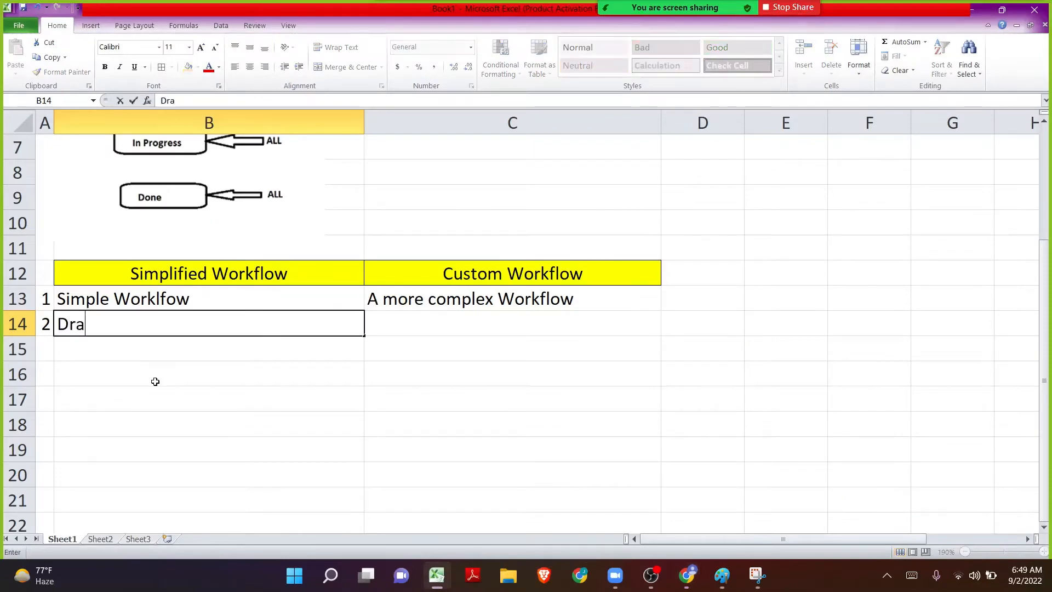
pyautogui.write('g issue')
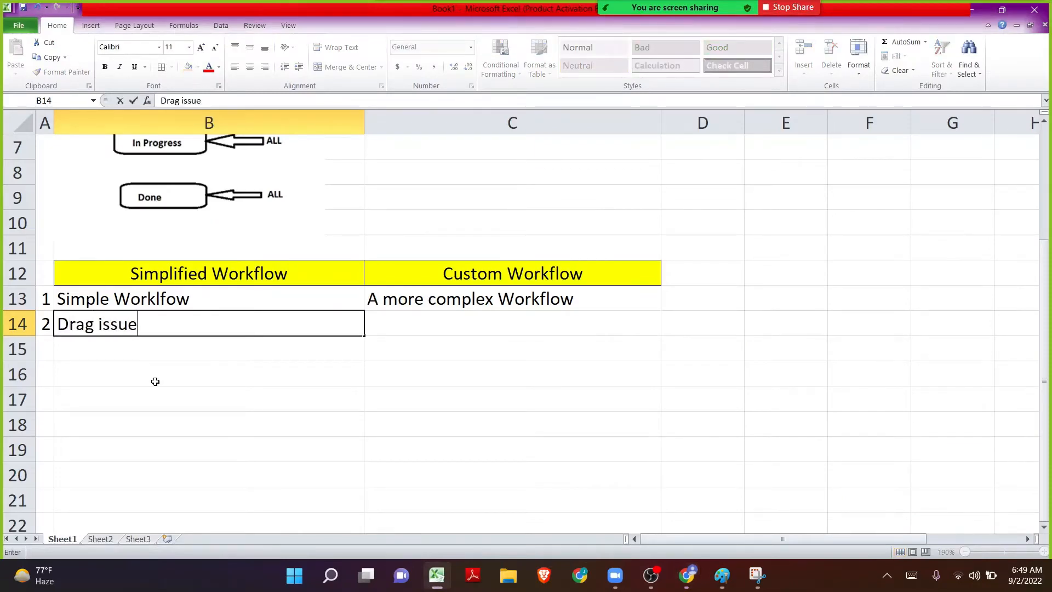
pyautogui.write('s freely ')
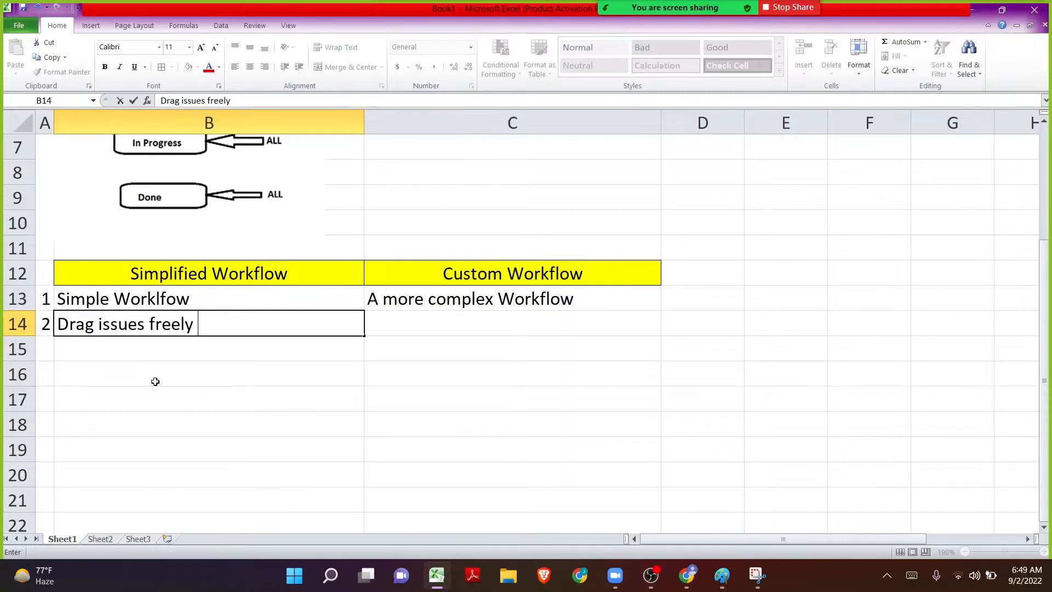
pyautogui.write('on the board')
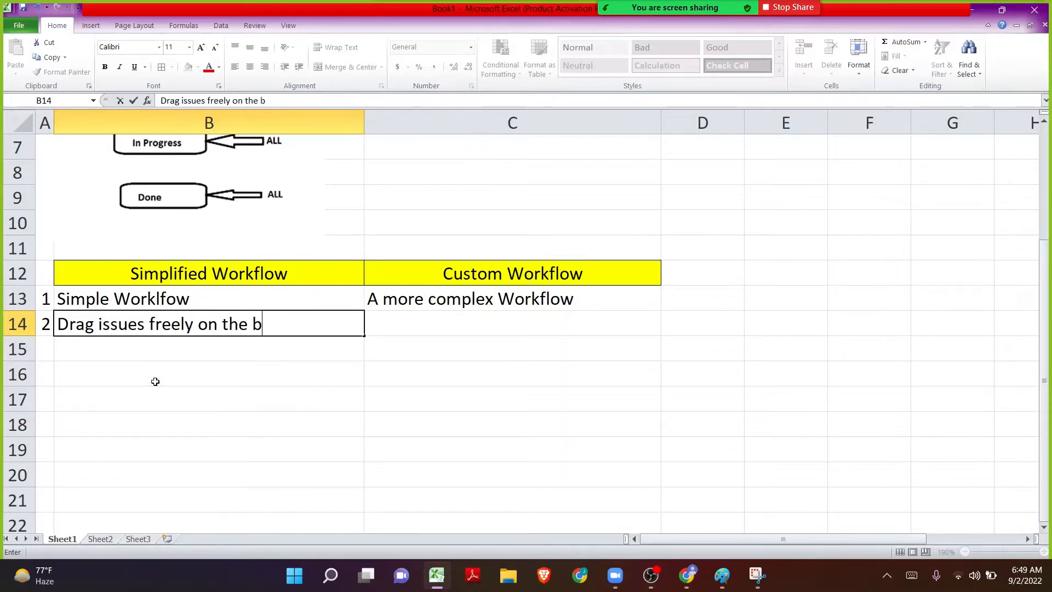
pyautogui.press('Return')
pyautogui.press('Up')
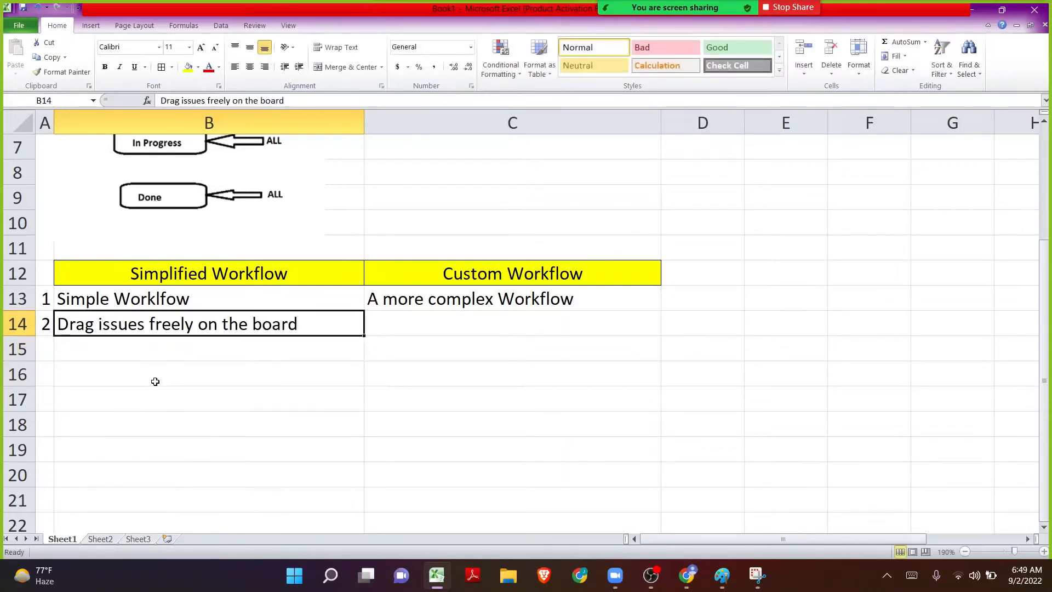
# - Enter "Specific sequence of steps" in C14 as the Custom Workflow counterpart of the second row
pyautogui.press('Right')
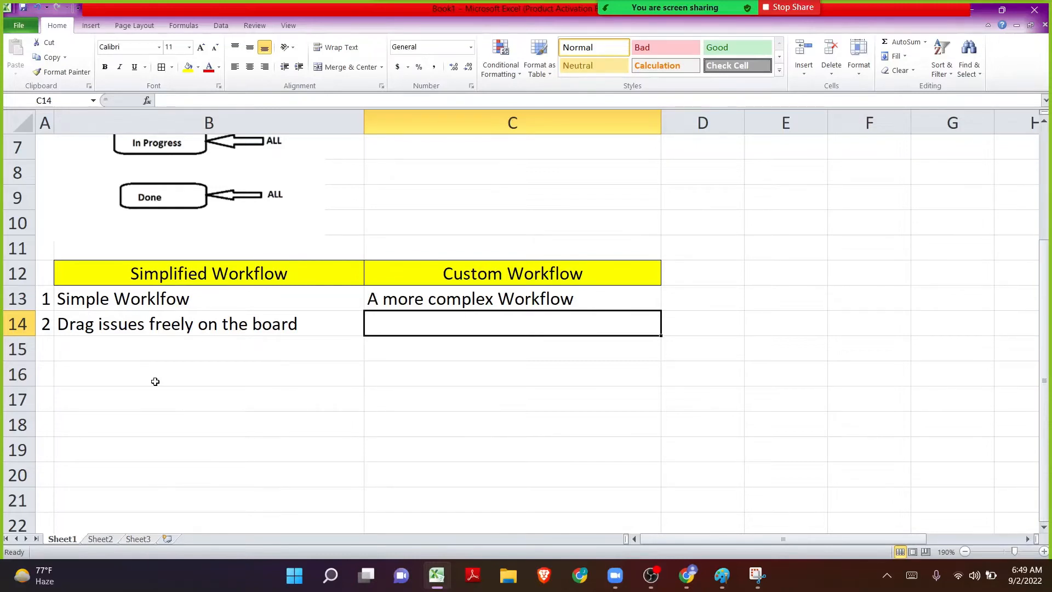
pyautogui.write('S')
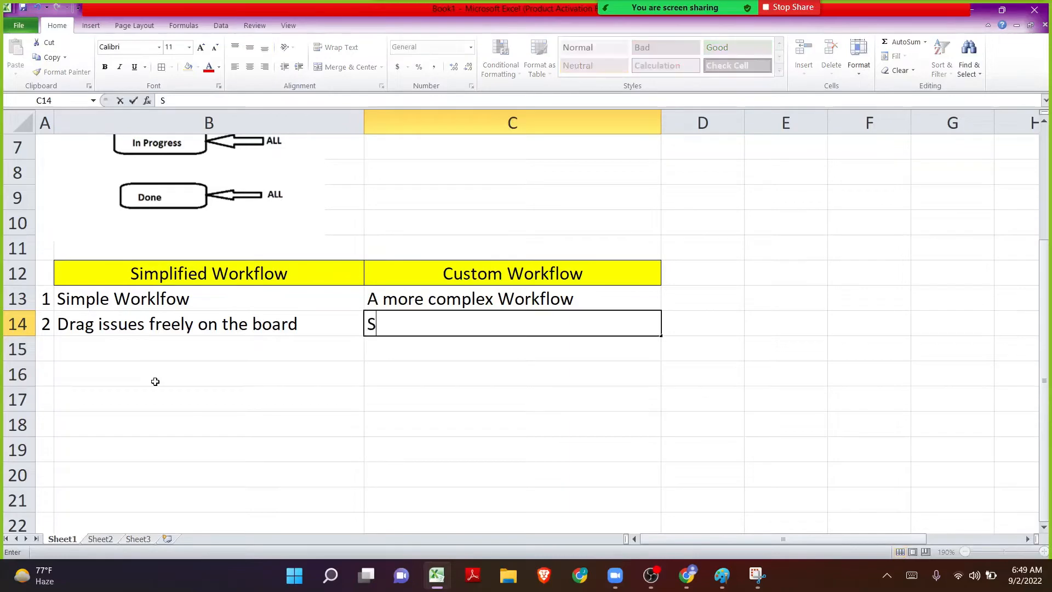
pyautogui.write('pecific ')
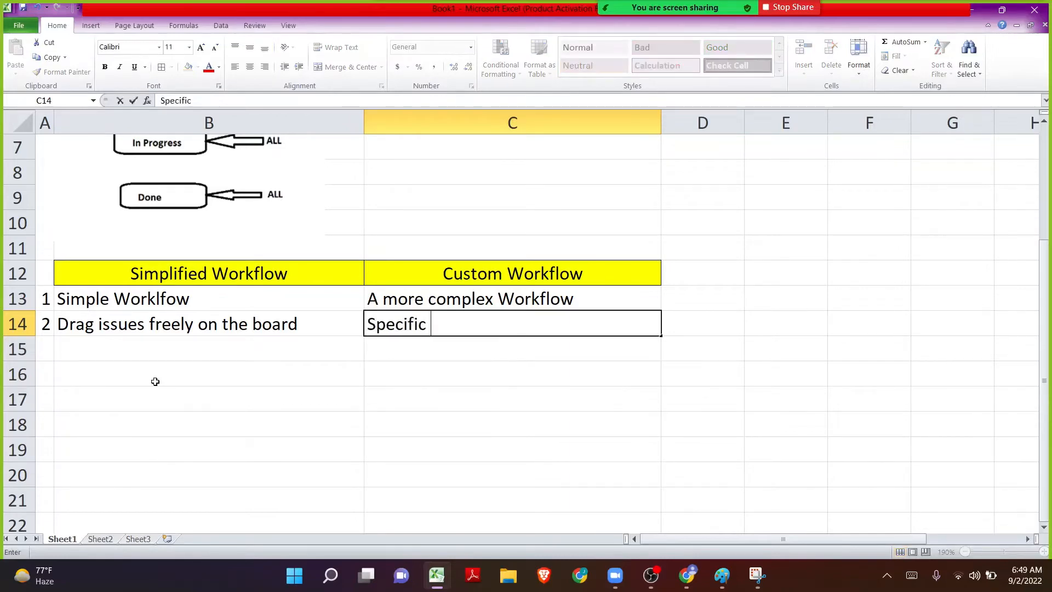
pyautogui.write('sequenc')
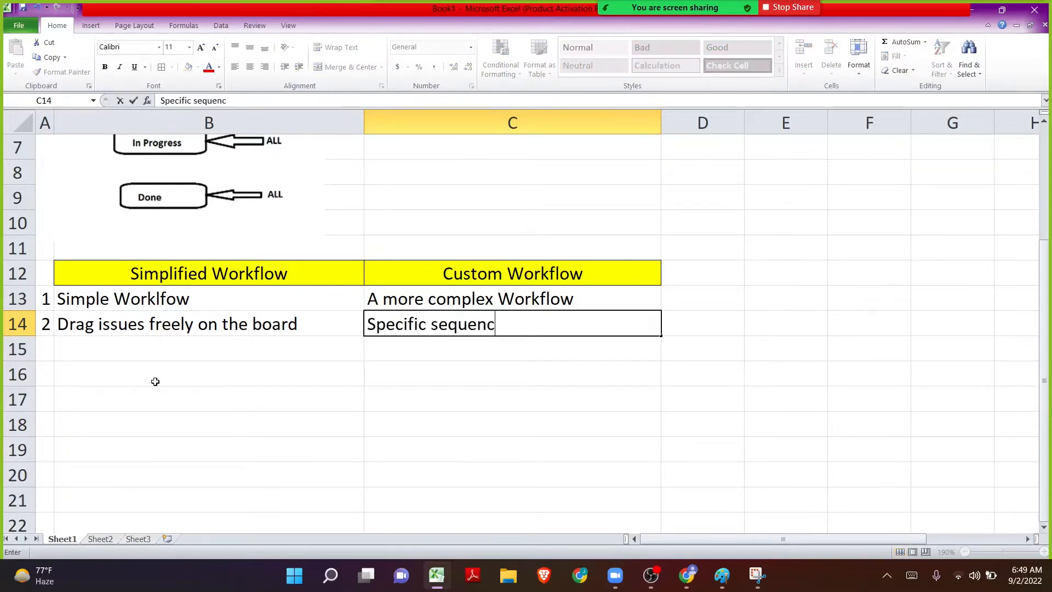
pyautogui.write('e of steps')
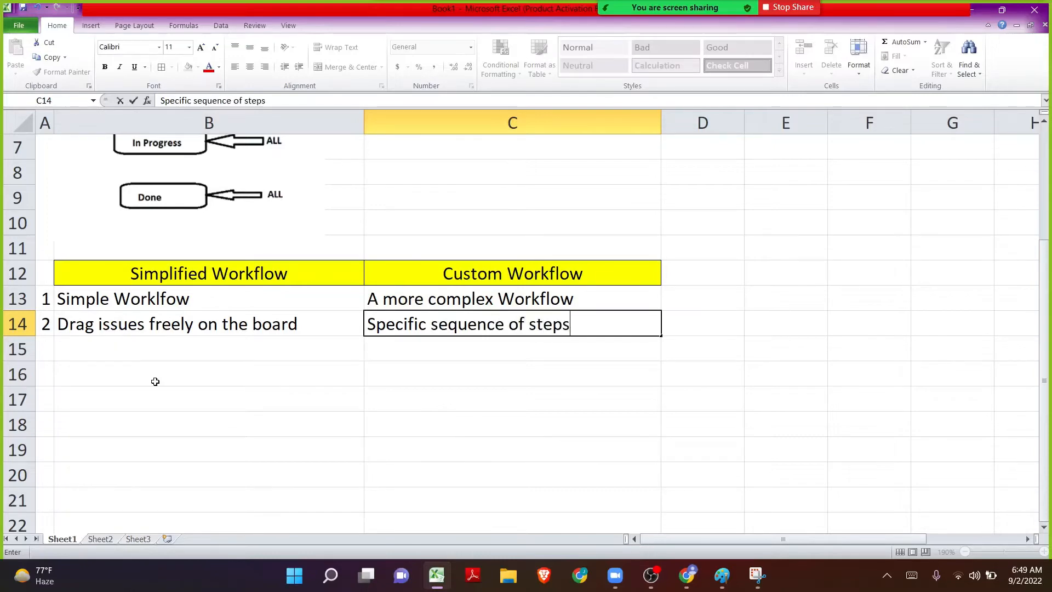
pyautogui.press('Return')
# - Number the third comparison row 3 in A15 and enter "Easy to use" in B15
pyautogui.press('Home')
pyautogui.write('3')
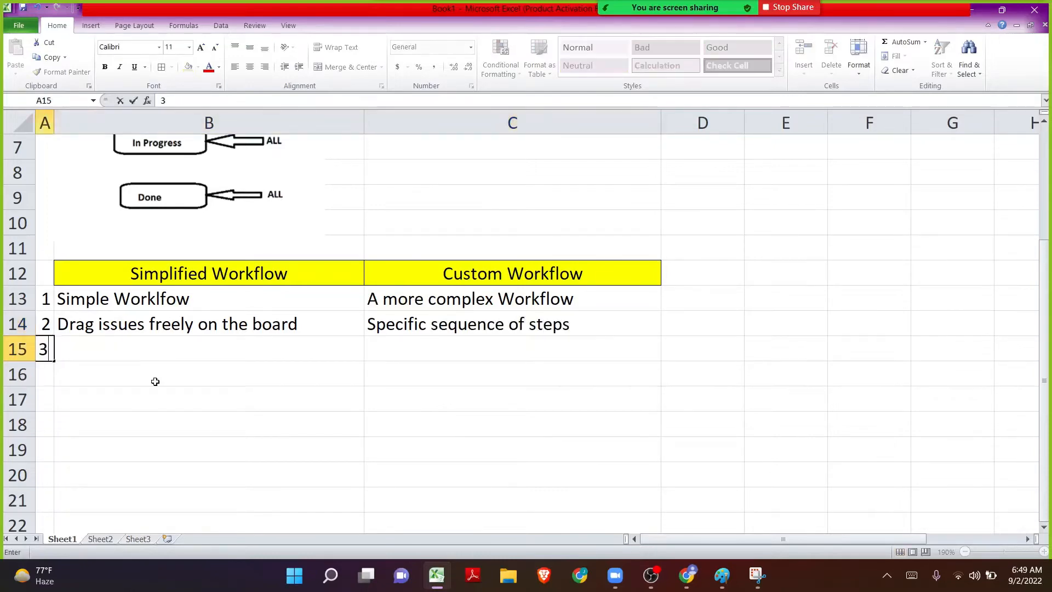
pyautogui.press('Tab')
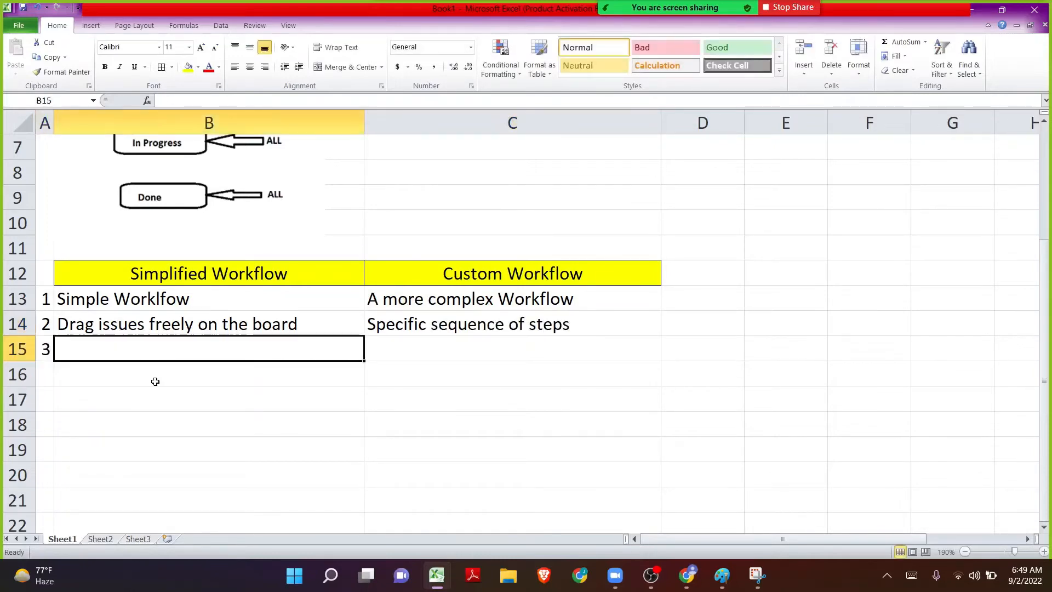
pyautogui.write('Easy ')
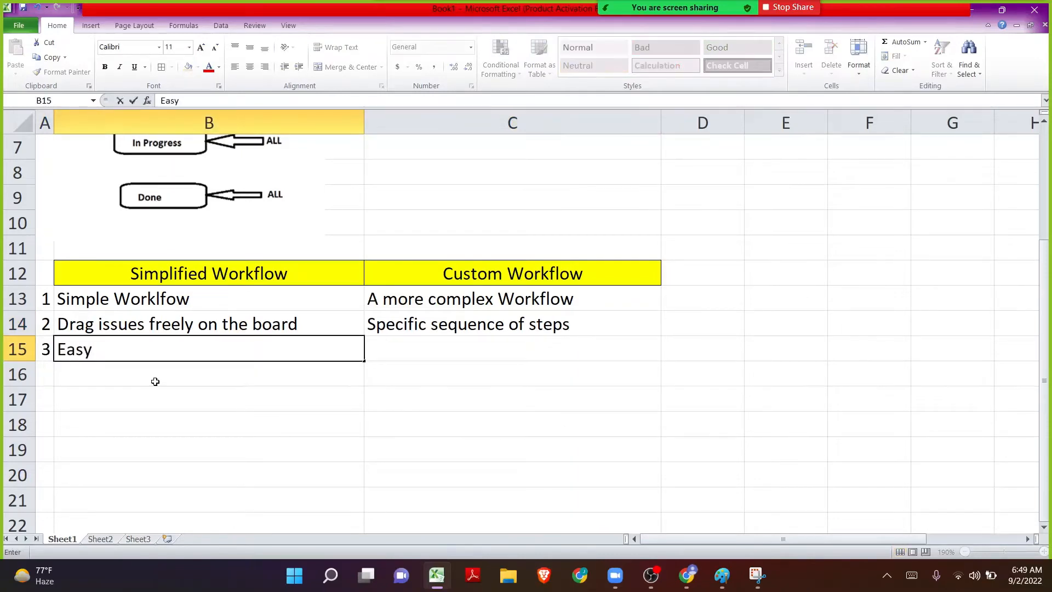
pyautogui.write('to use')
pyautogui.press('Return')
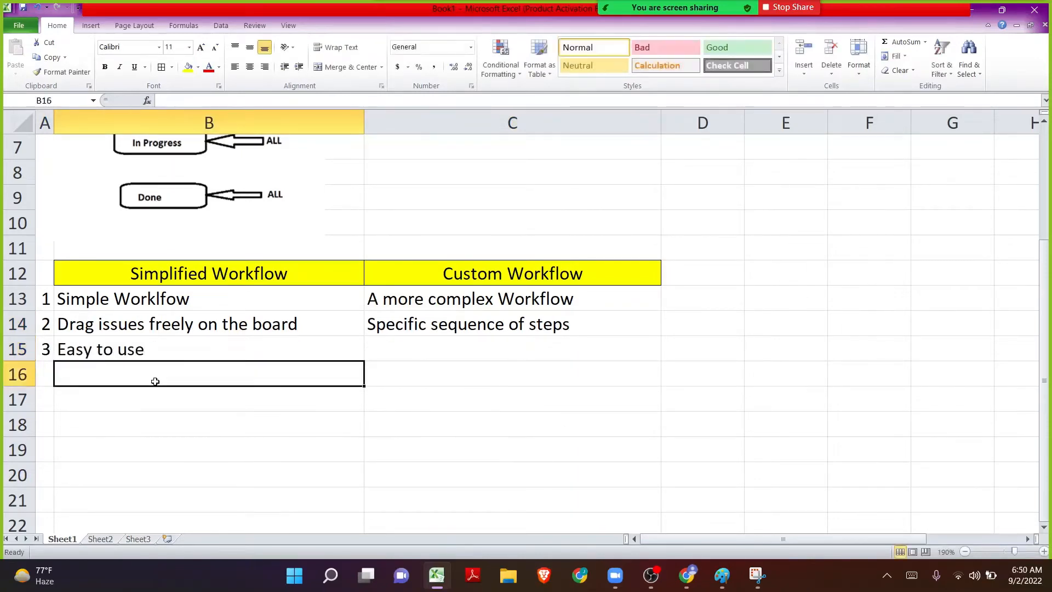
# - Enter "Conditions, Validators, automated functions" in C15 under Custom Workflow
pyautogui.press('Up')
pyautogui.press('Right')
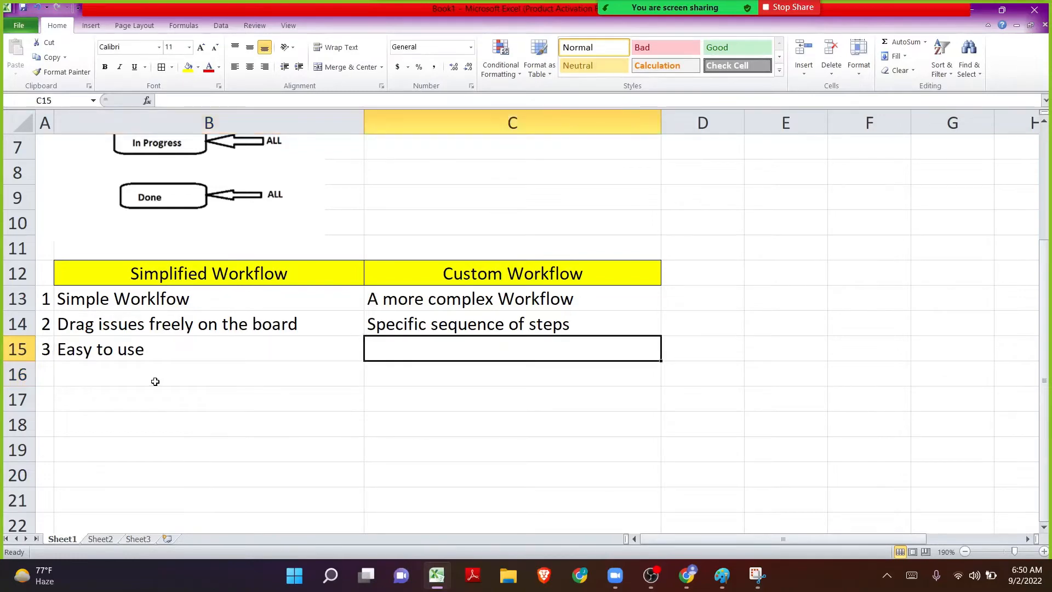
pyautogui.write('Cus')
pyautogui.press('BackSpace')
pyautogui.press('BackSpace')
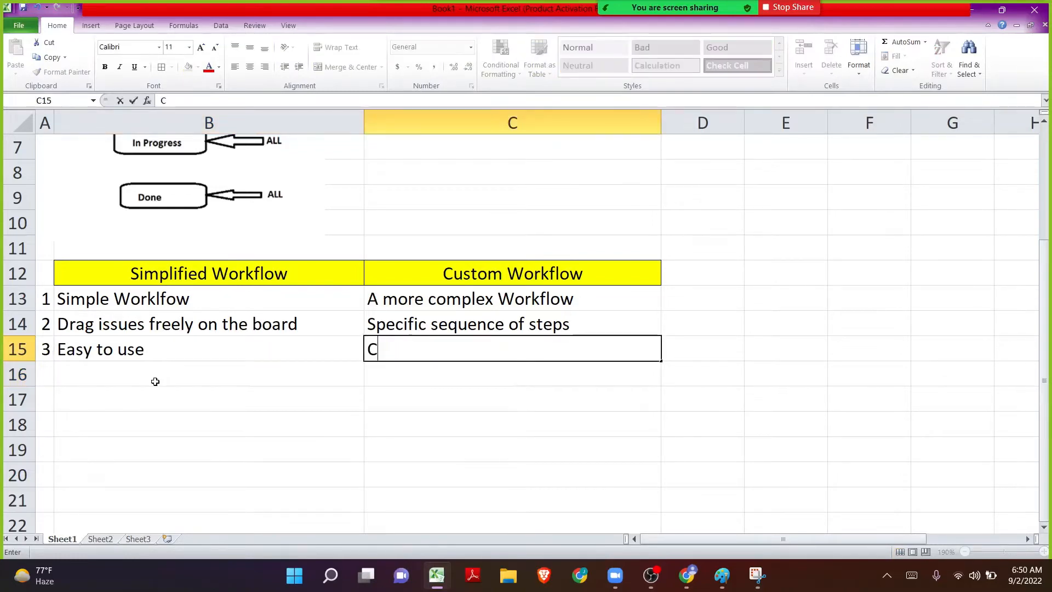
pyautogui.write('ondtion')
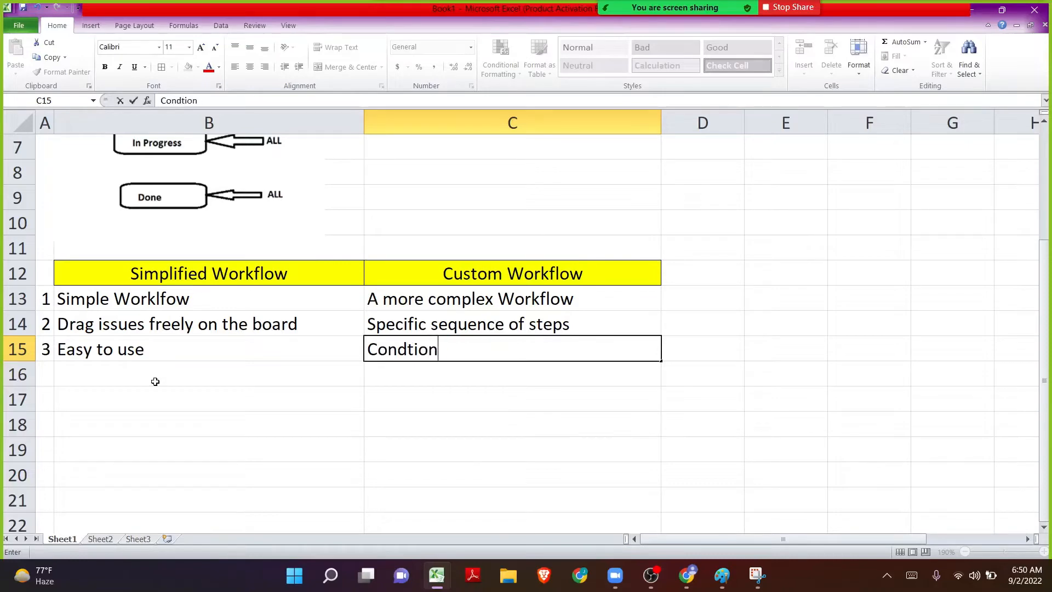
pyautogui.press('BackSpace')
pyautogui.press('BackSpace')
pyautogui.press('BackSpace')
pyautogui.press('BackSpace')
pyautogui.write('itions, Val')
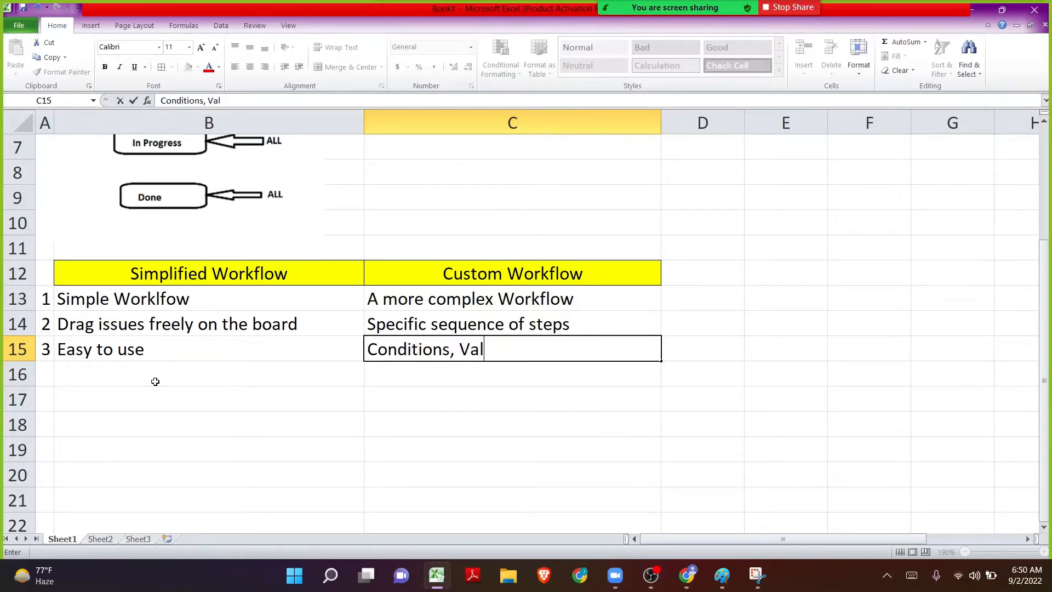
pyautogui.write('idators')
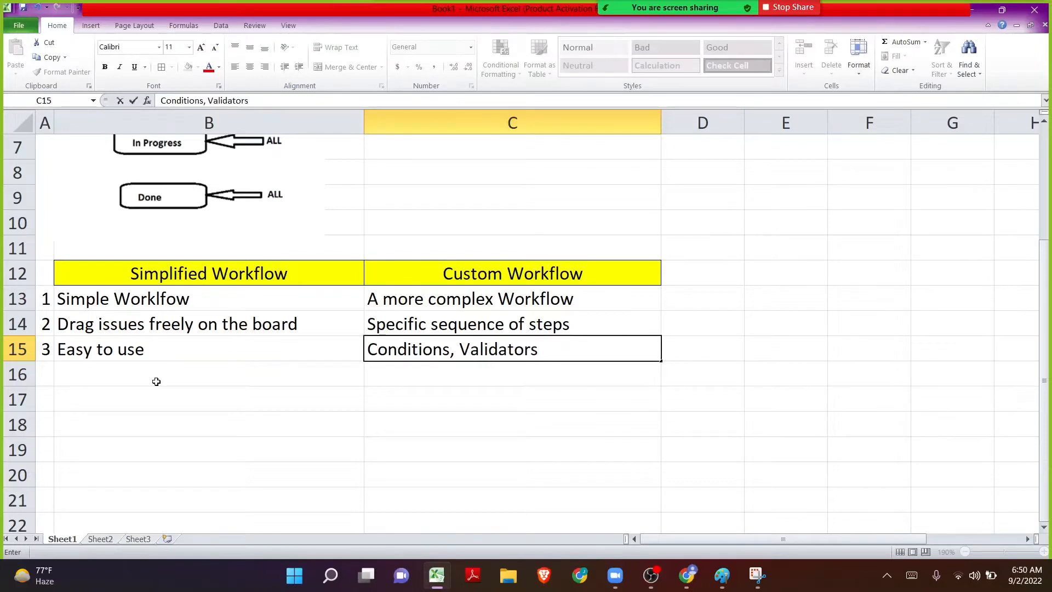
pyautogui.write(', automated')
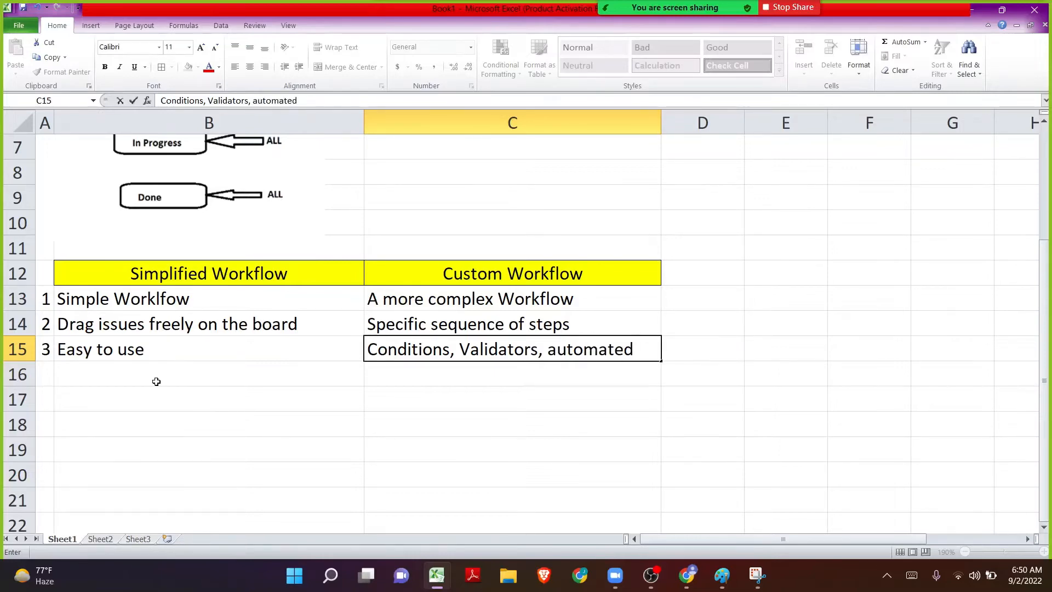
pyautogui.write(' function')
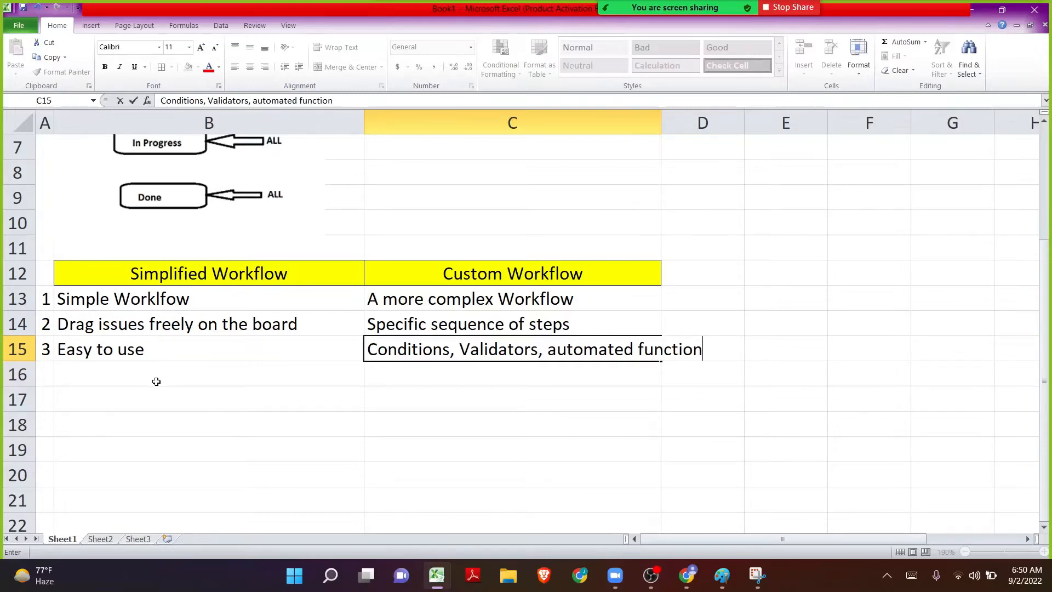
pyautogui.write('s')
pyautogui.hotkey('shift', 'Left')
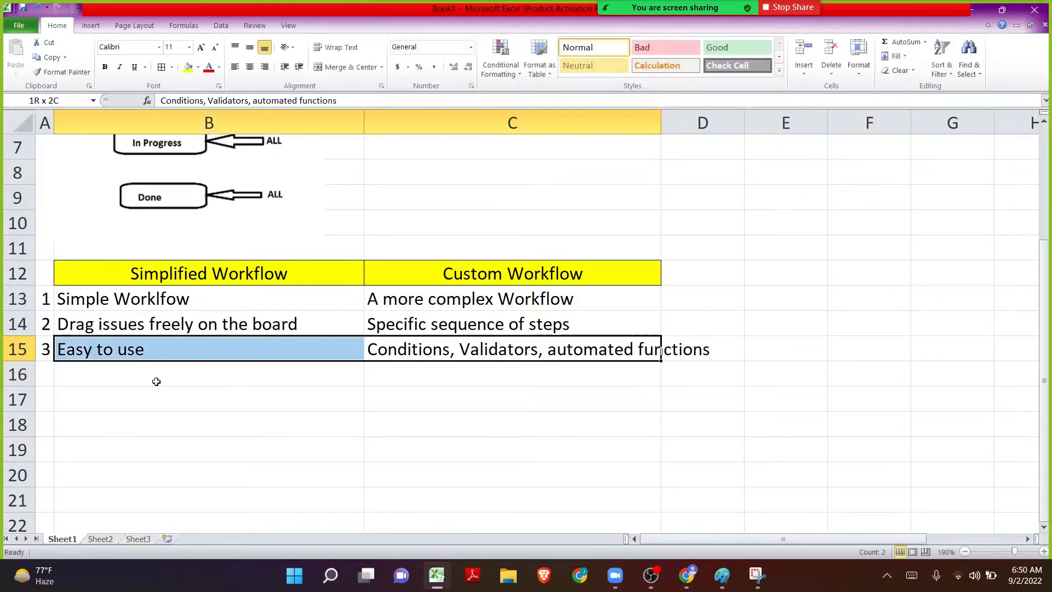
pyautogui.press('Right')
pyautogui.press('Left')
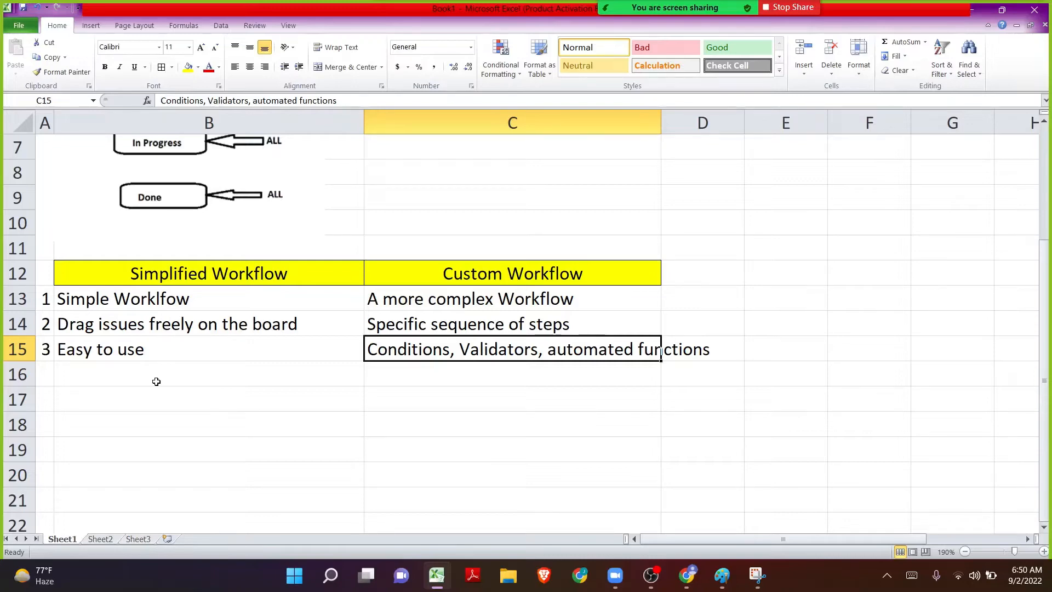
# - Number the fourth comparison row 4 in A16 and enter "No Transition Screens" in B16
pyautogui.press('Return')
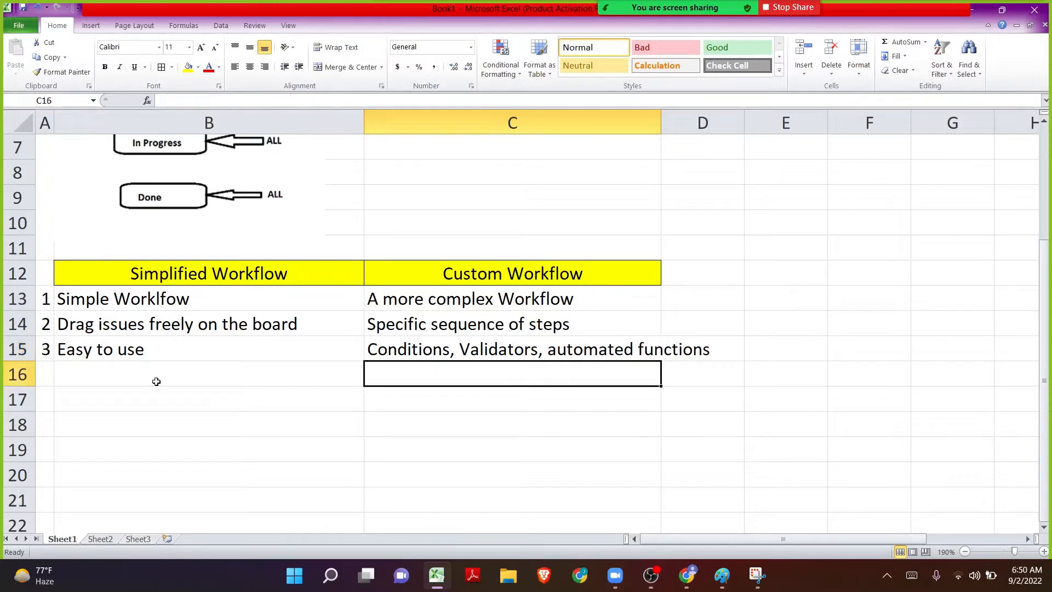
pyautogui.press('Left')
pyautogui.press('Left')
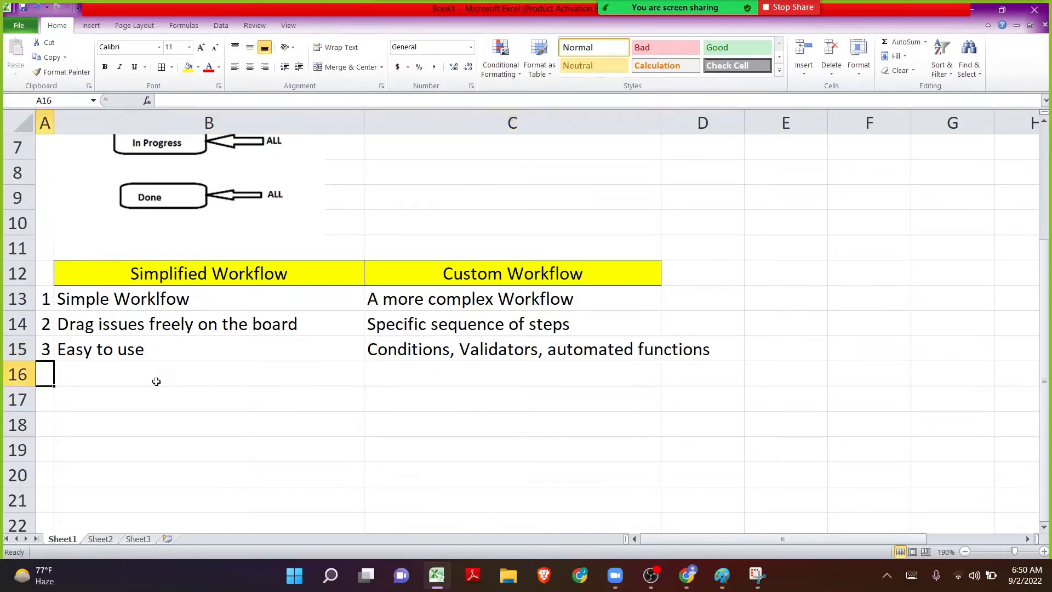
pyautogui.write('4')
pyautogui.press('Tab')
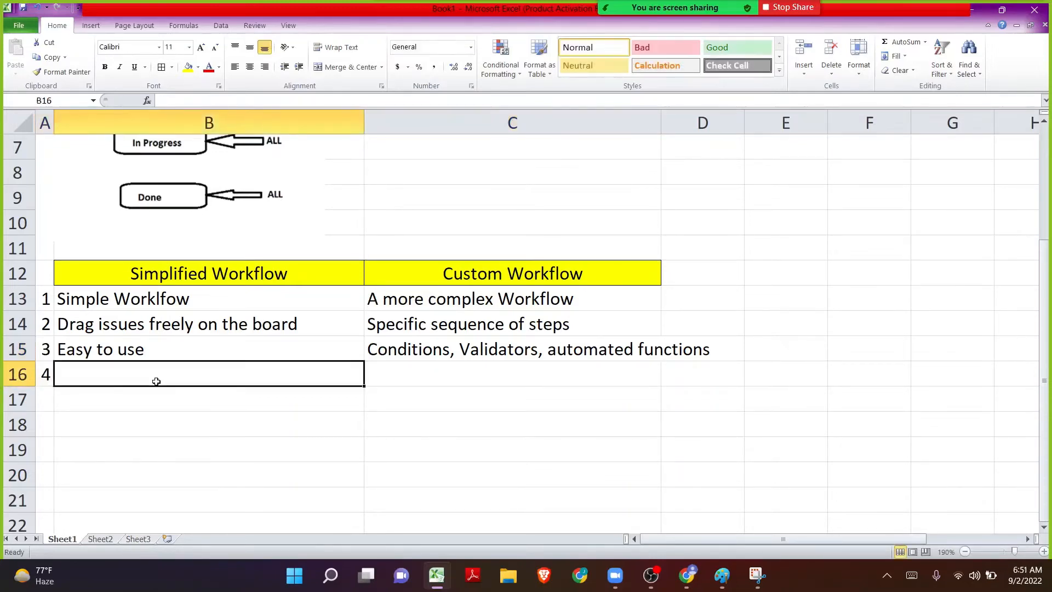
pyautogui.write('No Tran')
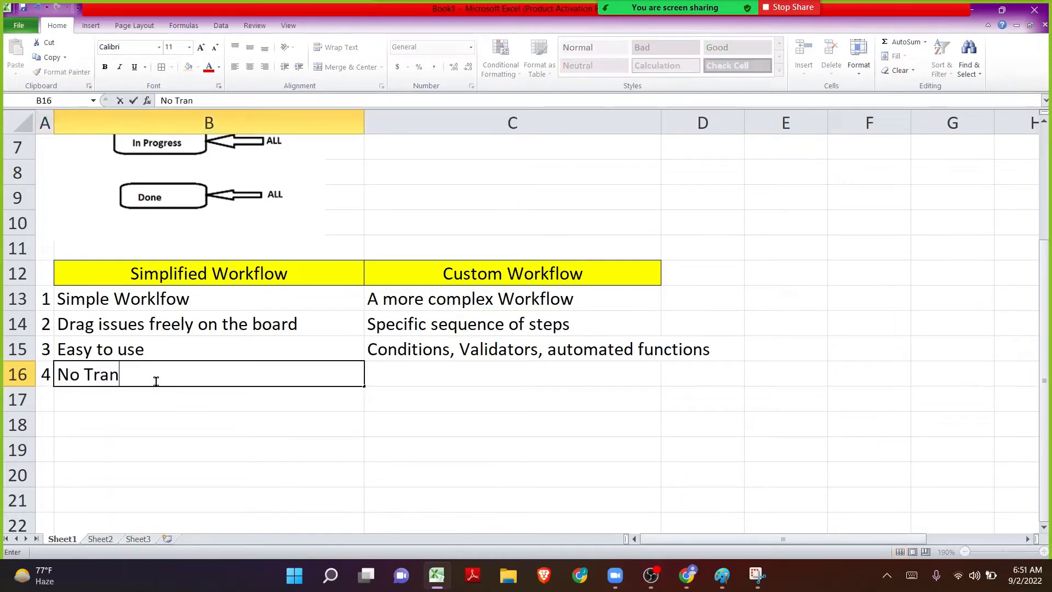
pyautogui.write('sition Screens')
pyautogui.press('Return')
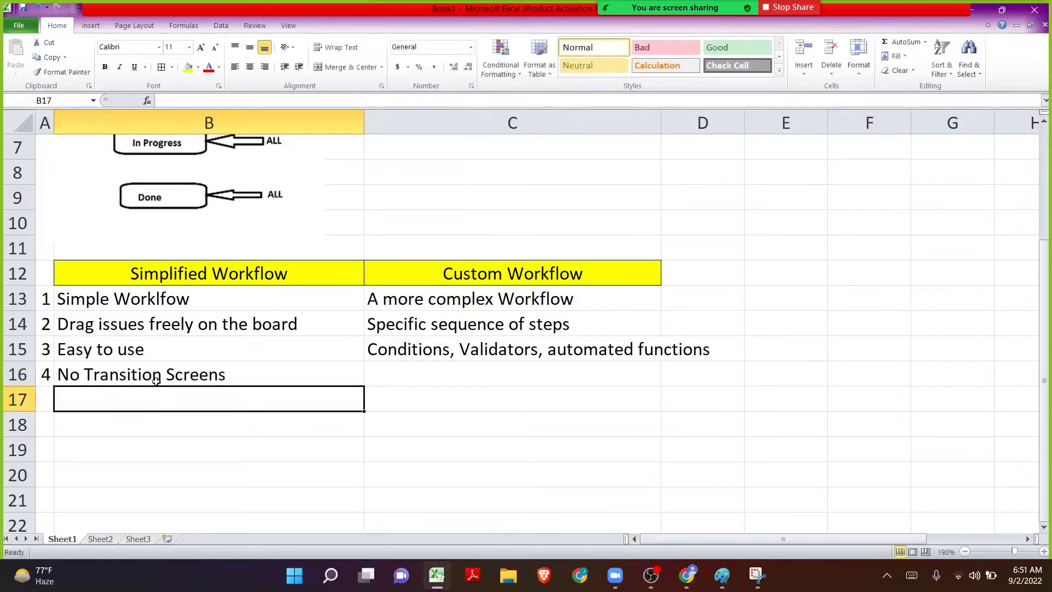
# - Copy the B16 text into C16 and remove the word "No" so that it reads "Transition Screens"
pyautogui.click(157, 380)
pyautogui.hotkey('ctrl', 'c')
pyautogui.press('Right')
pyautogui.hotkey('ctrl', 'v')
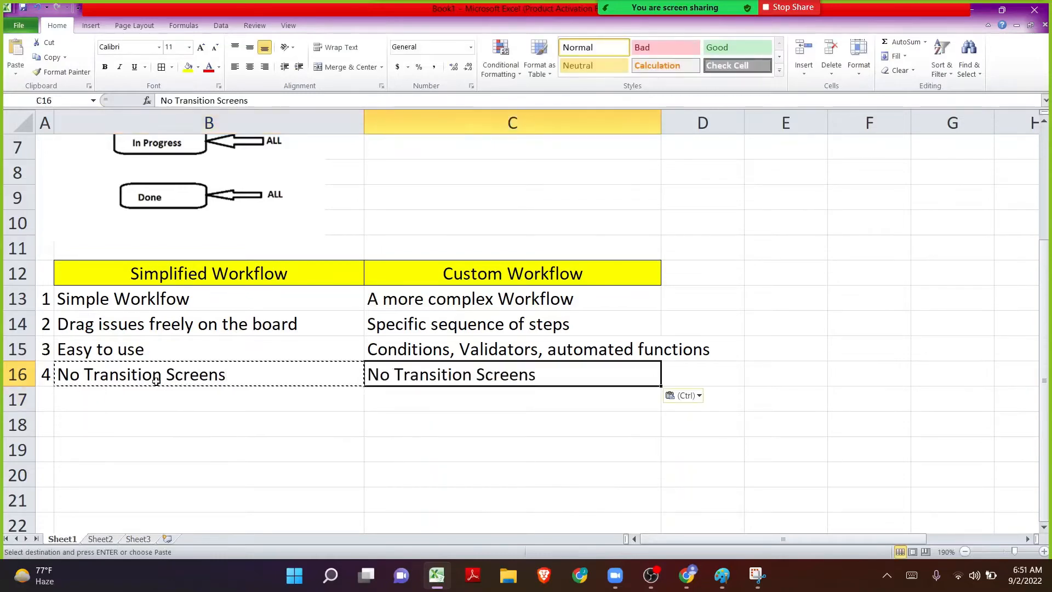
pyautogui.press('F2')
pyautogui.hotkey('ctrl', 'Left')
pyautogui.hotkey('ctrl', 'Left')
pyautogui.hotkey('shift', 'Home')
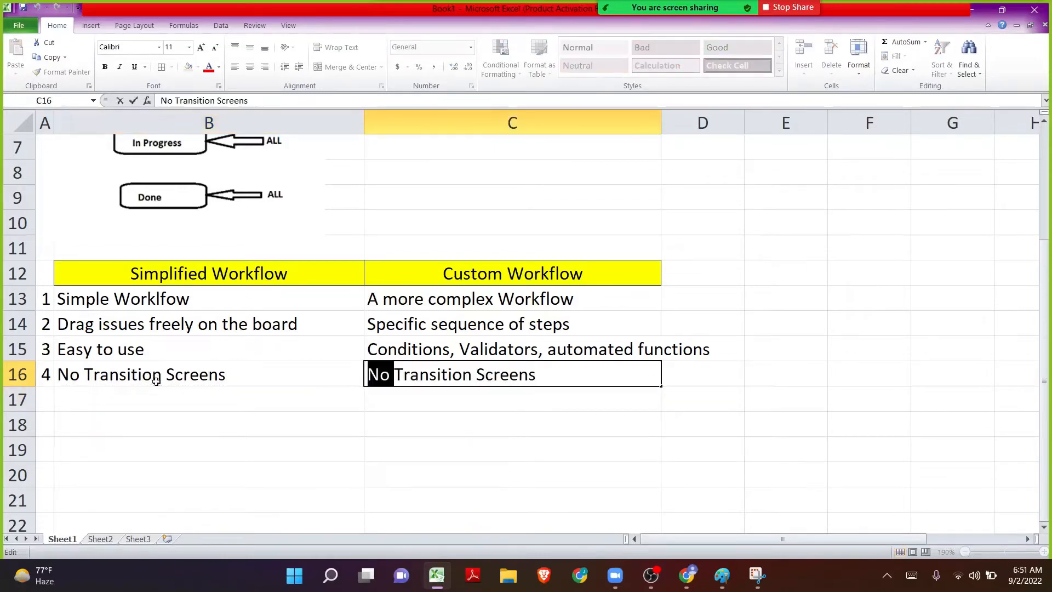
pyautogui.press('BackSpace')
pyautogui.press('Return')
pyautogui.click(156, 380)
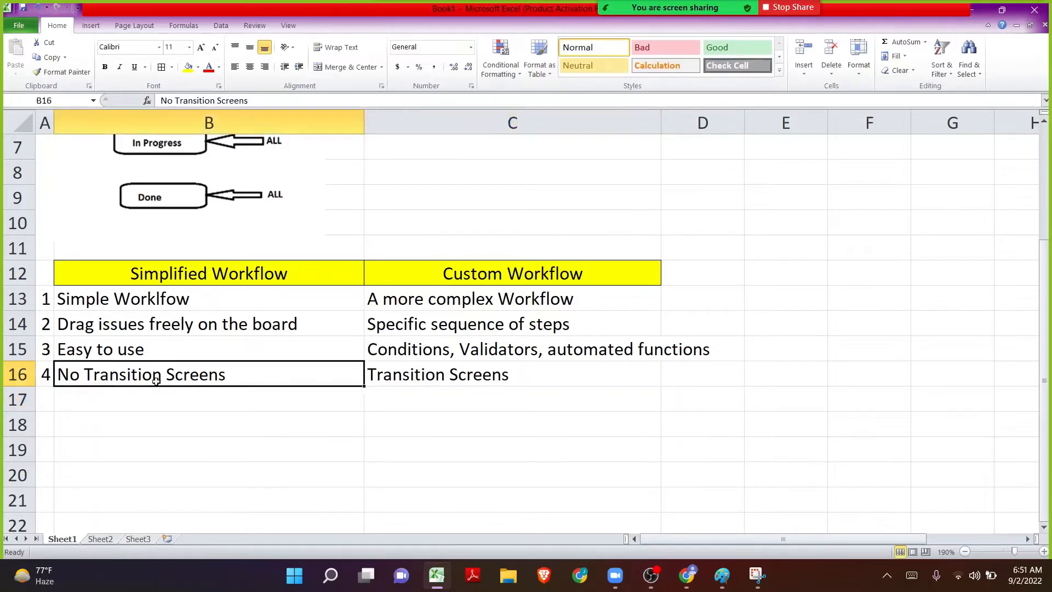
pyautogui.press('F2')
pyautogui.hotkey('ctrl', 'shift', 'Left')
pyautogui.hotkey('ctrl', 'shift', 'Left')
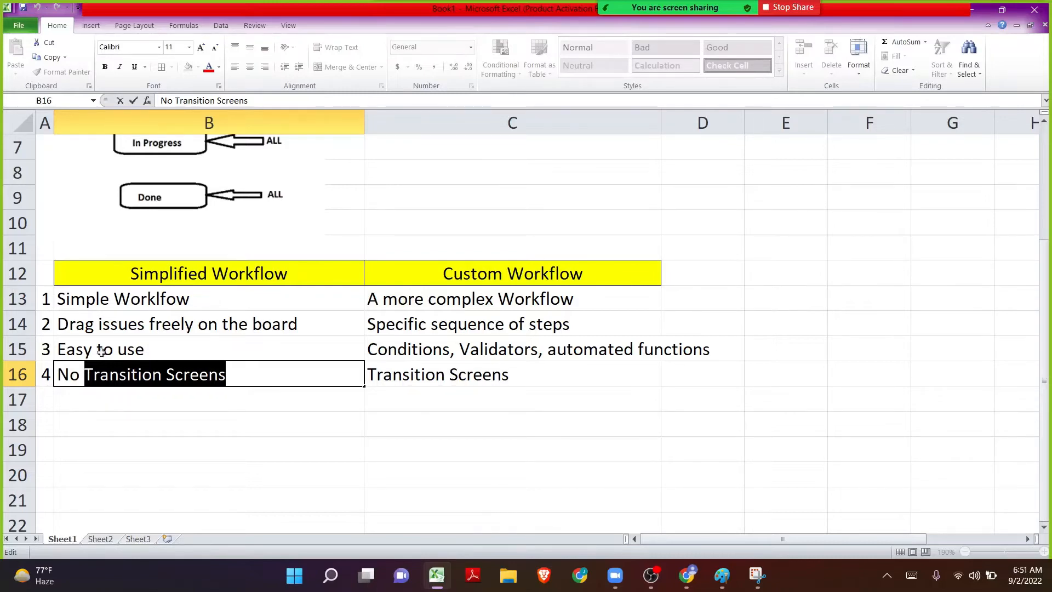
pyautogui.click(140, 335)
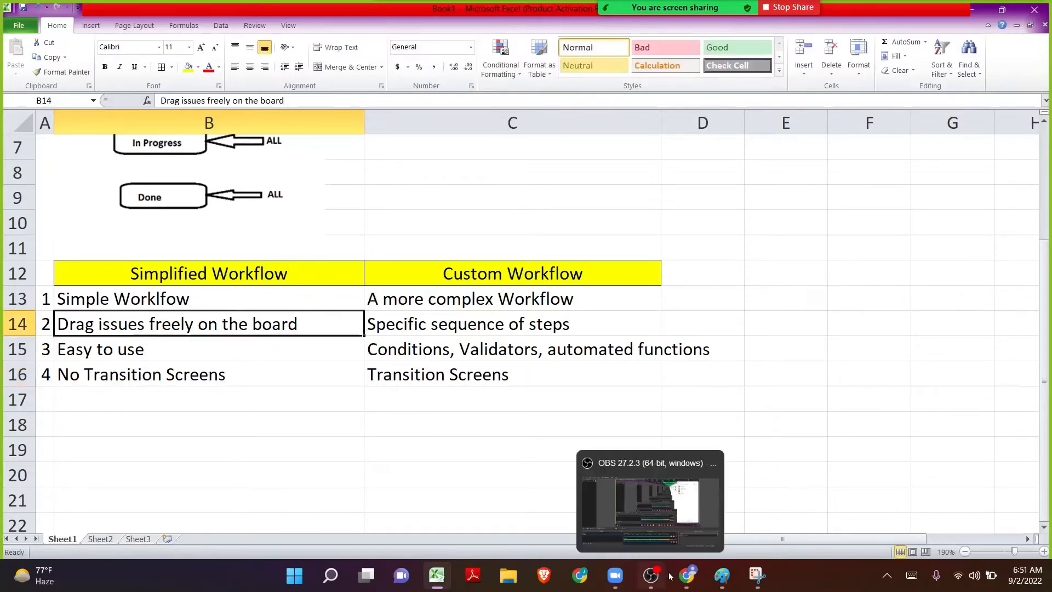
# - Switch to Jira in Chrome and transition issue LIB-6 from Done to In Progress, then back to Done
pyautogui.click(682, 536)
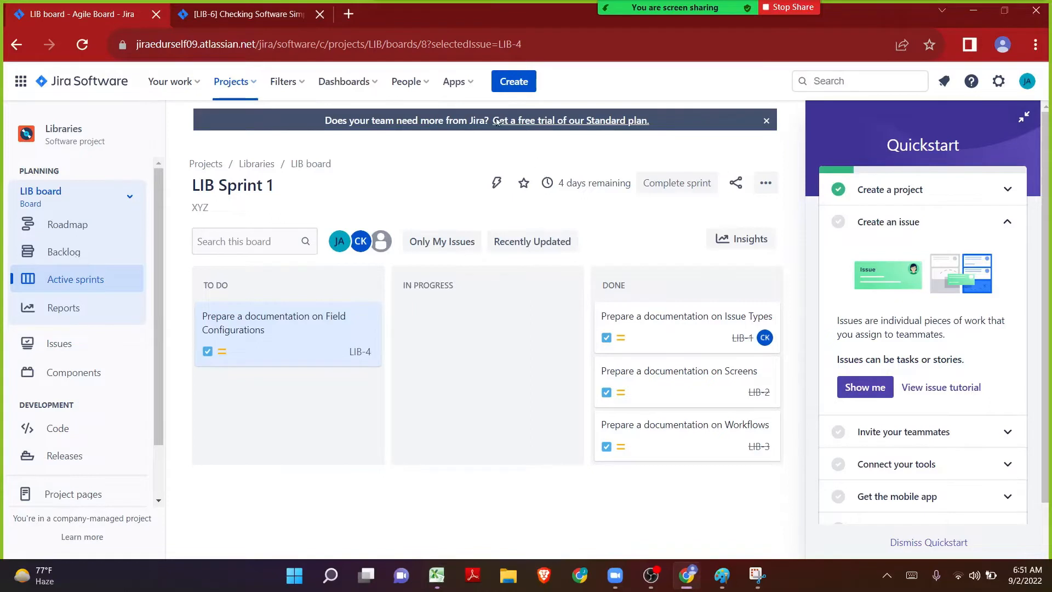
pyautogui.click(245, 12)
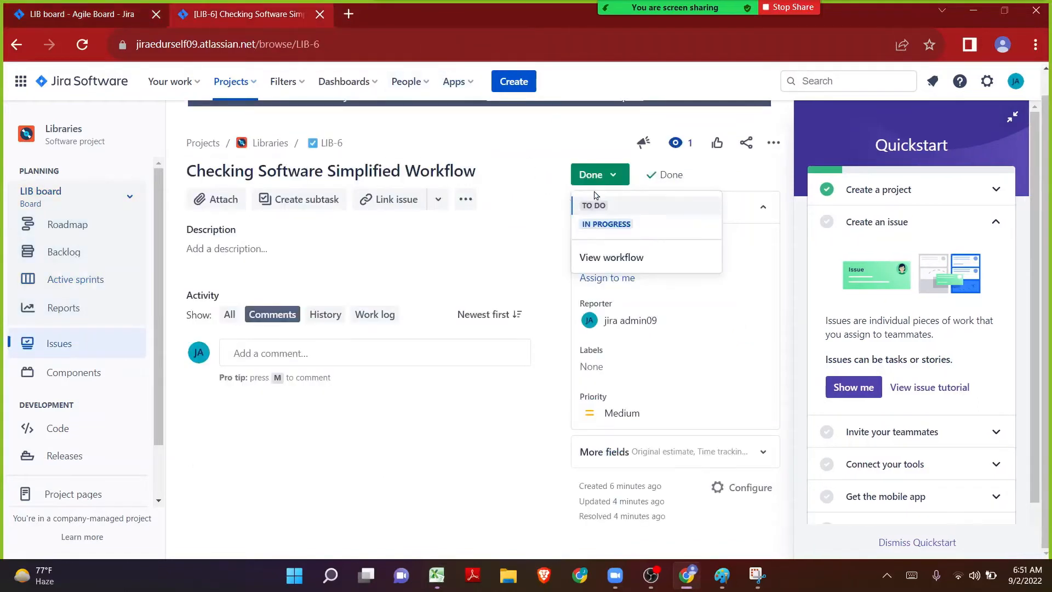
pyautogui.click(606, 224)
pyautogui.click(611, 168)
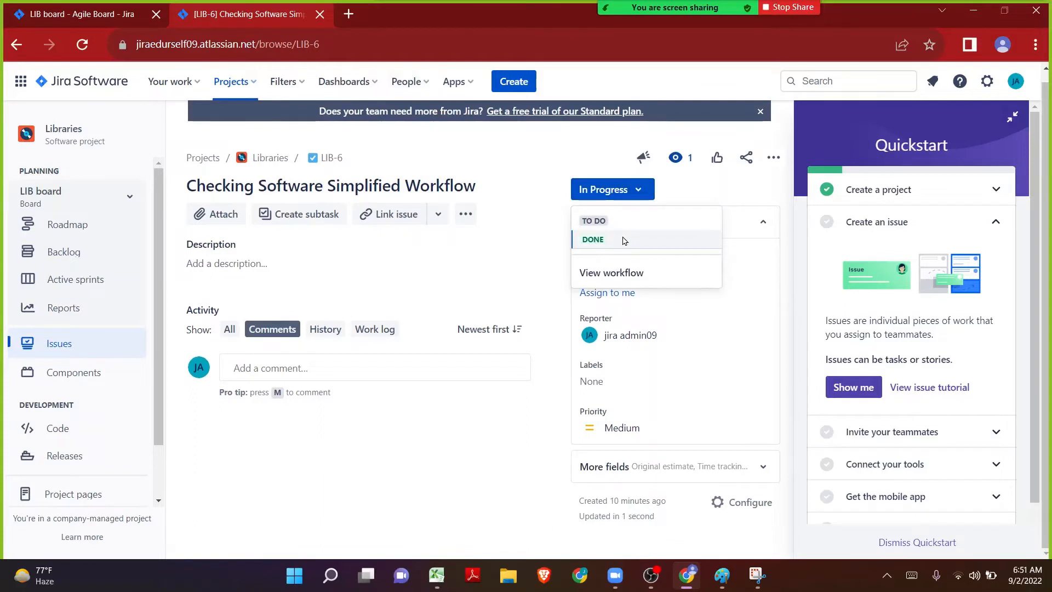
pyautogui.click(623, 240)
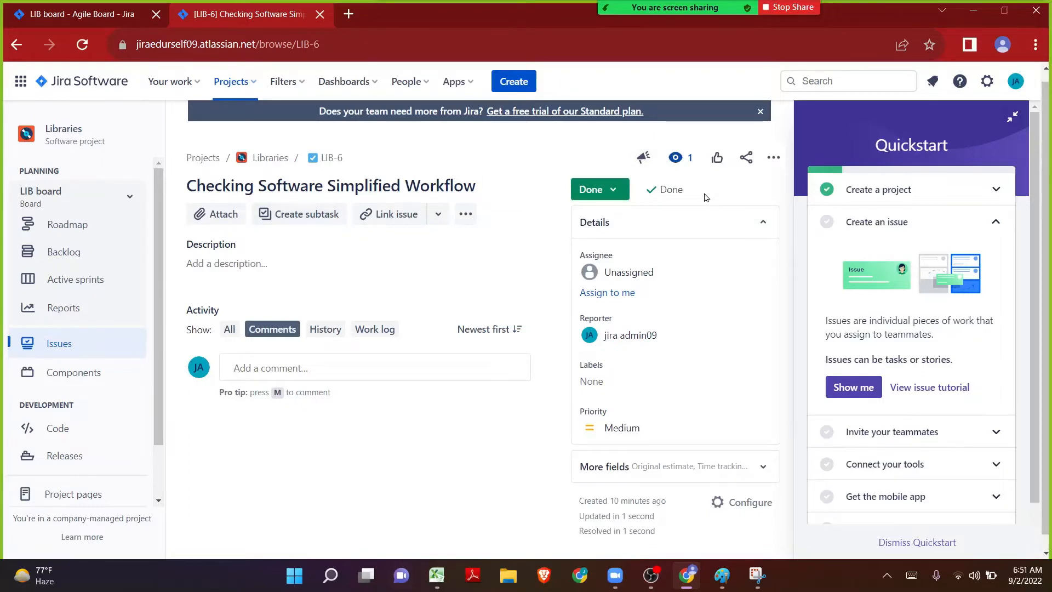
# - Repeat the free status transitions on the issue, setting it to In Progress and returning it to Done
pyautogui.click(603, 189)
pyautogui.click(606, 239)
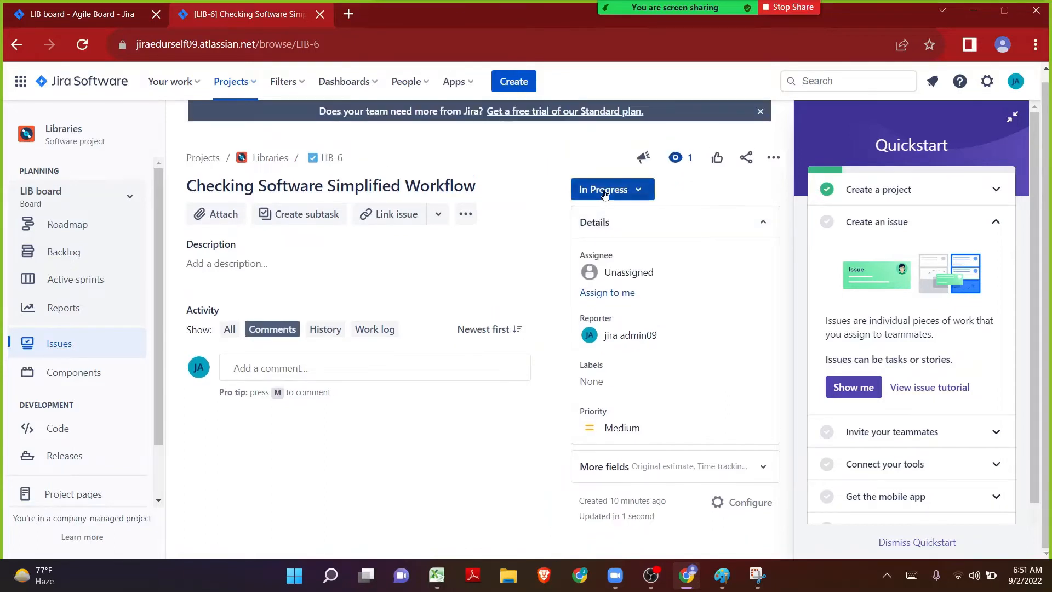
pyautogui.click(605, 192)
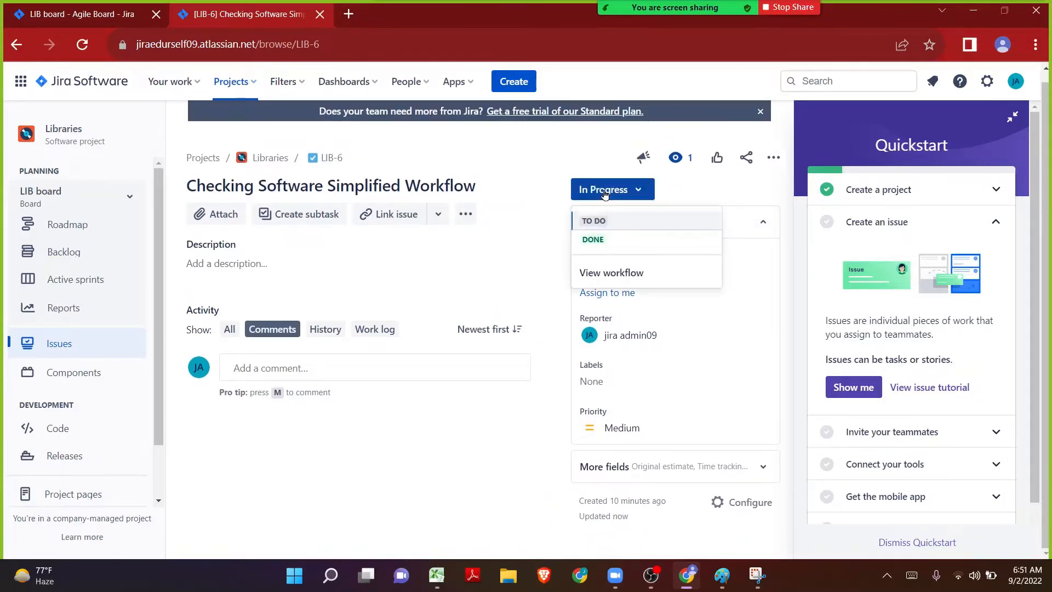
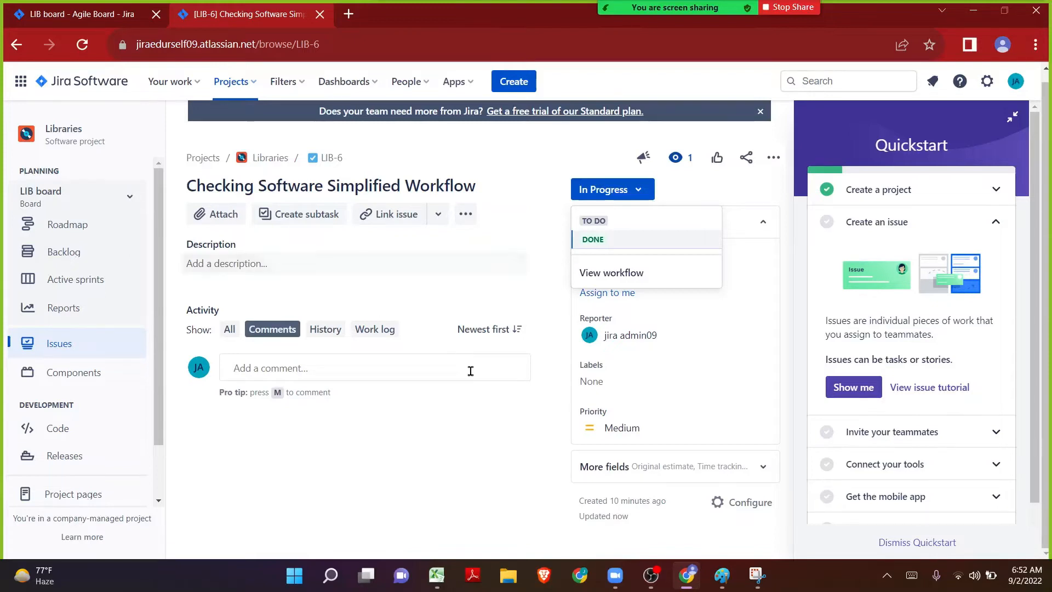
pyautogui.click(594, 245)
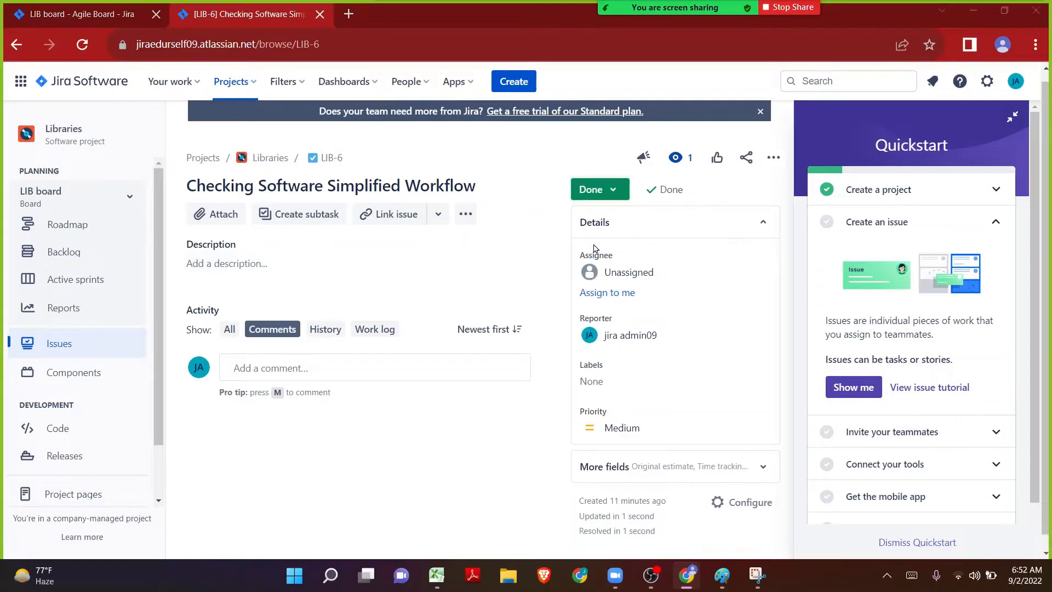
# - Switch back to the Excel comparison table and number the fifth row 5 in A17
pyautogui.hotkey('alt', 'Tab')
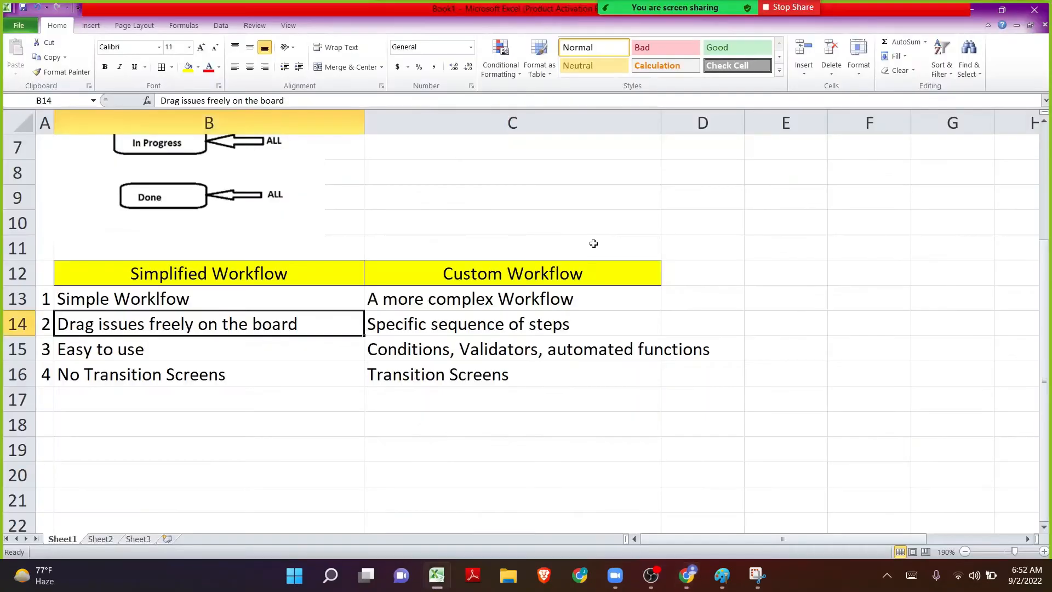
pyautogui.press('Down')
pyautogui.press('Down')
pyautogui.press('Down')
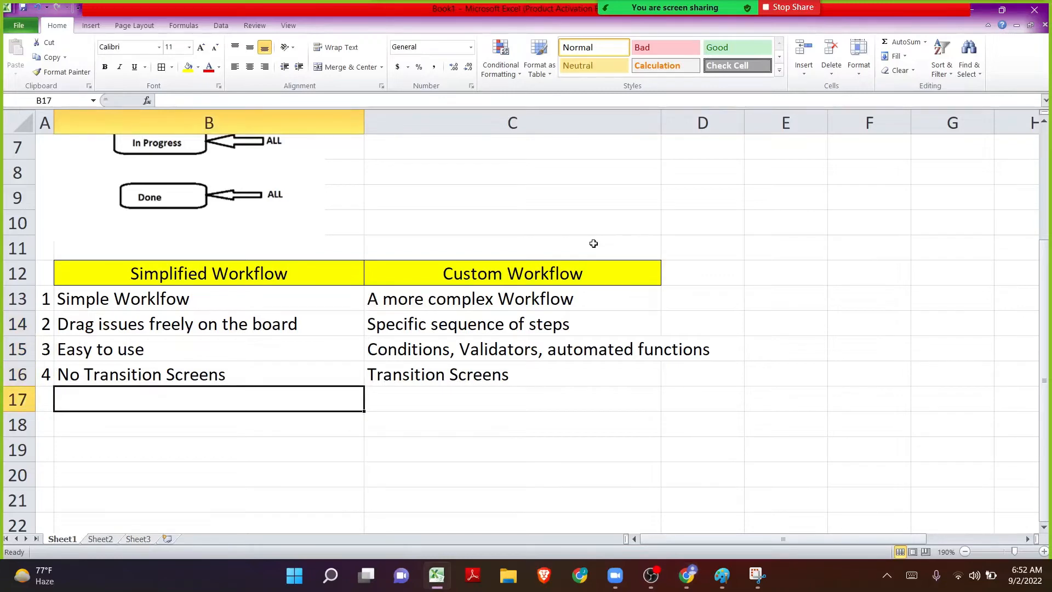
pyautogui.press('Left')
pyautogui.write('5')
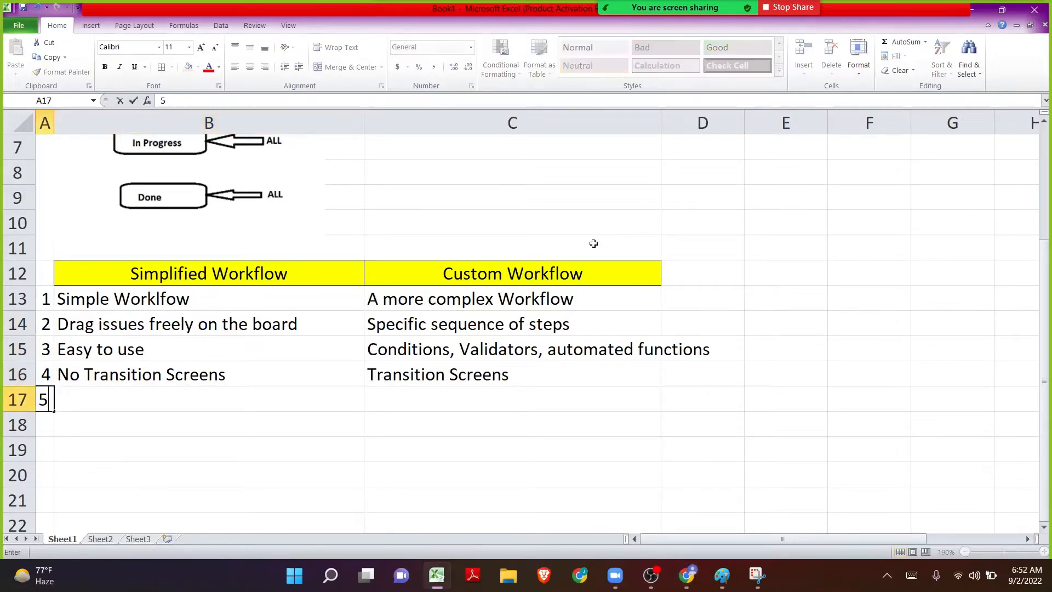
pyautogui.press('Return')
pyautogui.press('Up')
pyautogui.press('Right')
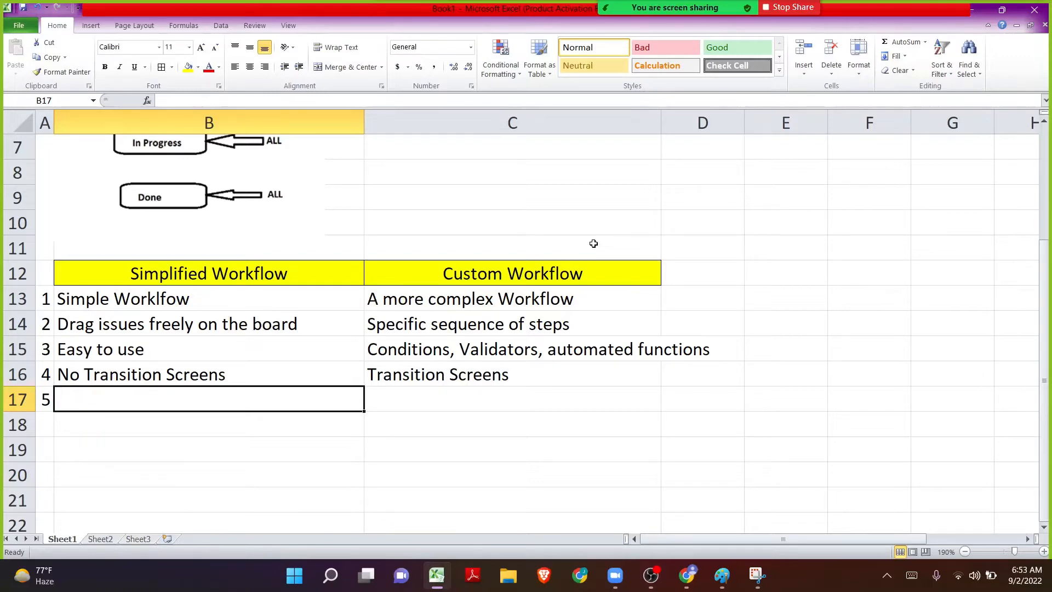
# - Enter "Board Administrator/Project Admin can edit" in B17 and widen column B to fit the text
pyautogui.write('Boar')
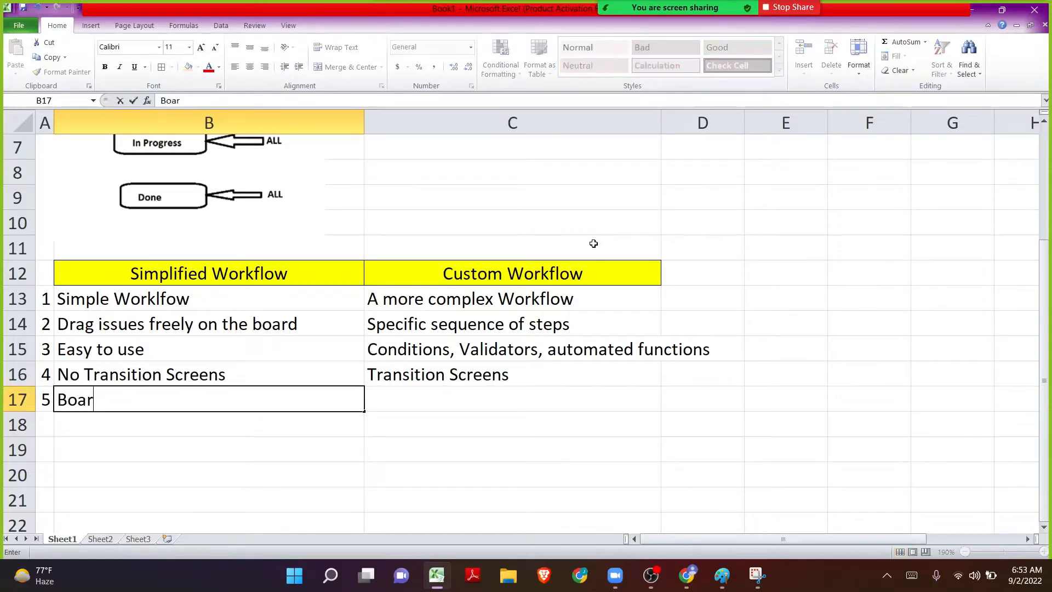
pyautogui.write('d Administ')
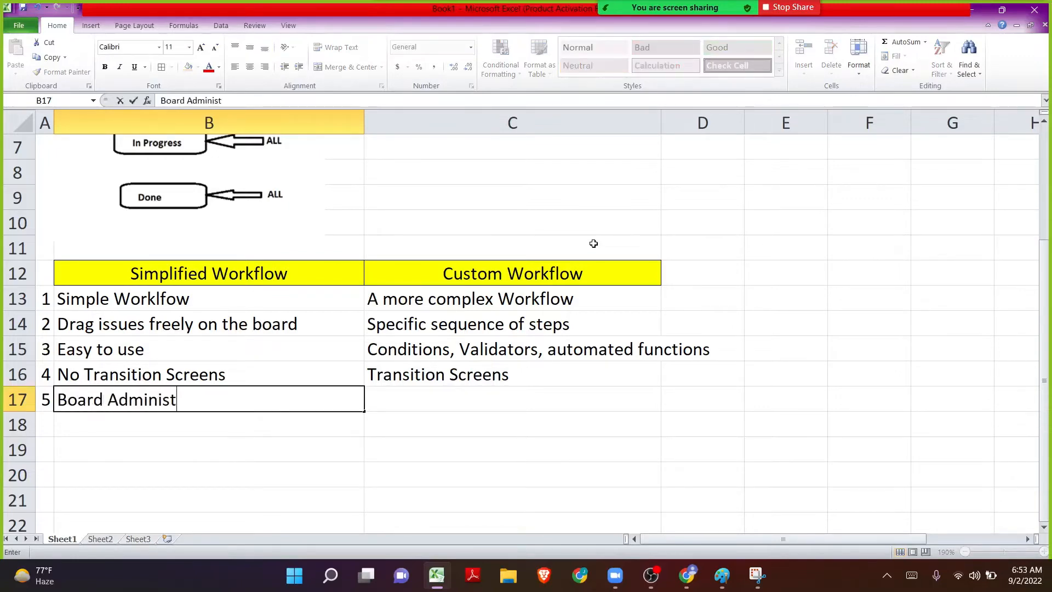
pyautogui.write('rator/Pr')
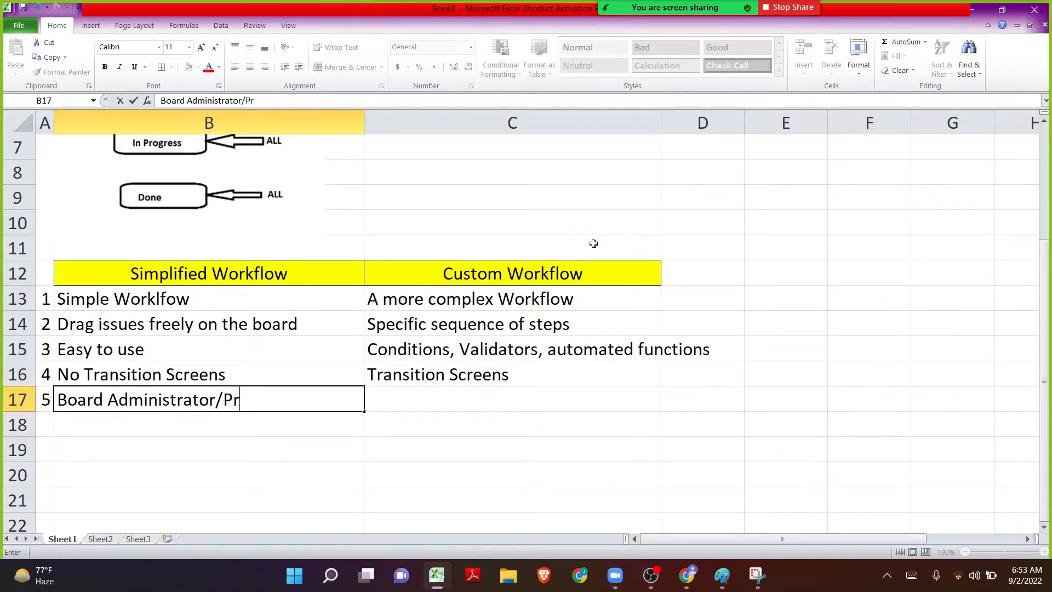
pyautogui.write('oject Admi')
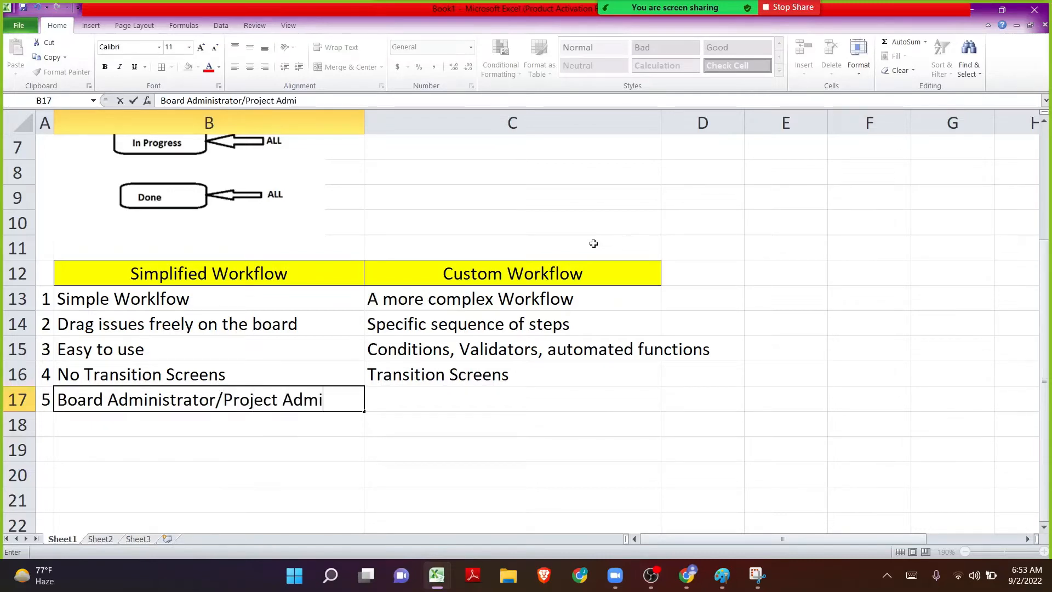
pyautogui.write('n can edit')
pyautogui.press('Return')
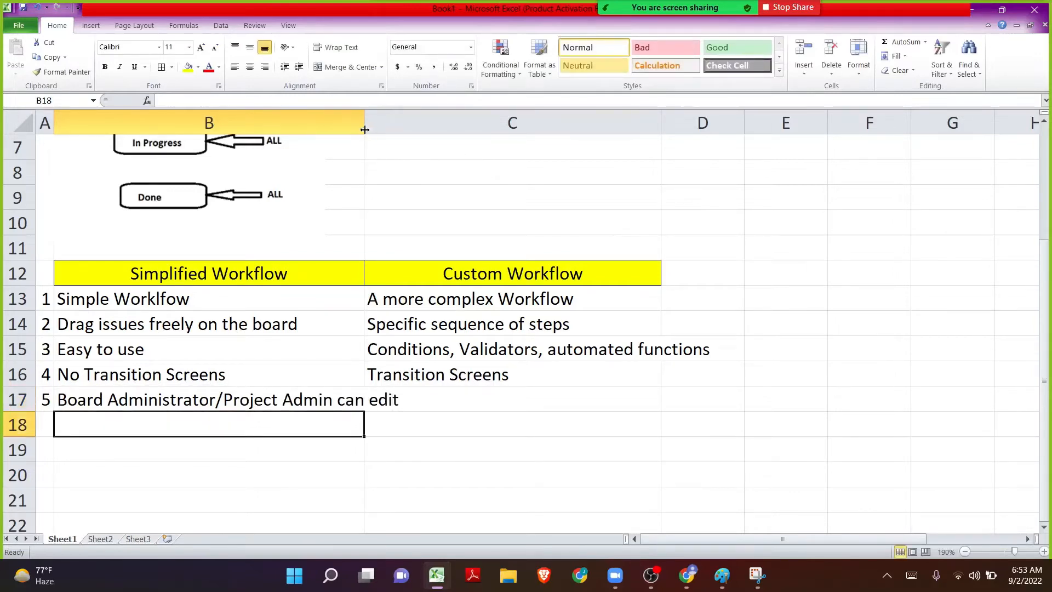
pyautogui.moveTo(364, 123); pyautogui.dragTo(406, 122)
# - Enter "Jira admins can edit, Project admins have limited editing." in C17 under Custom Workflow
pyautogui.click(435, 412)
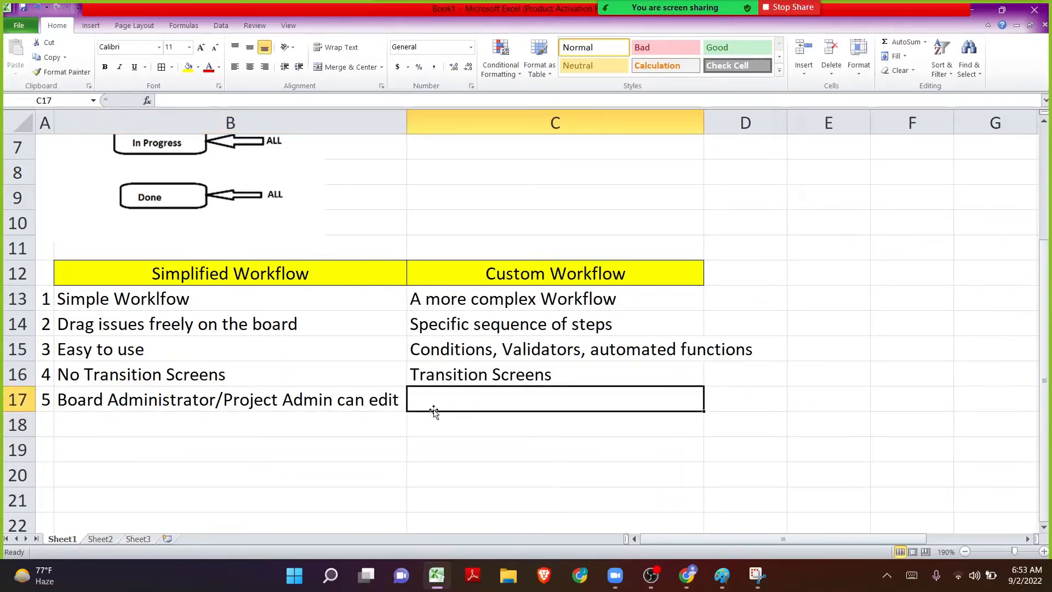
pyautogui.write('Jira ')
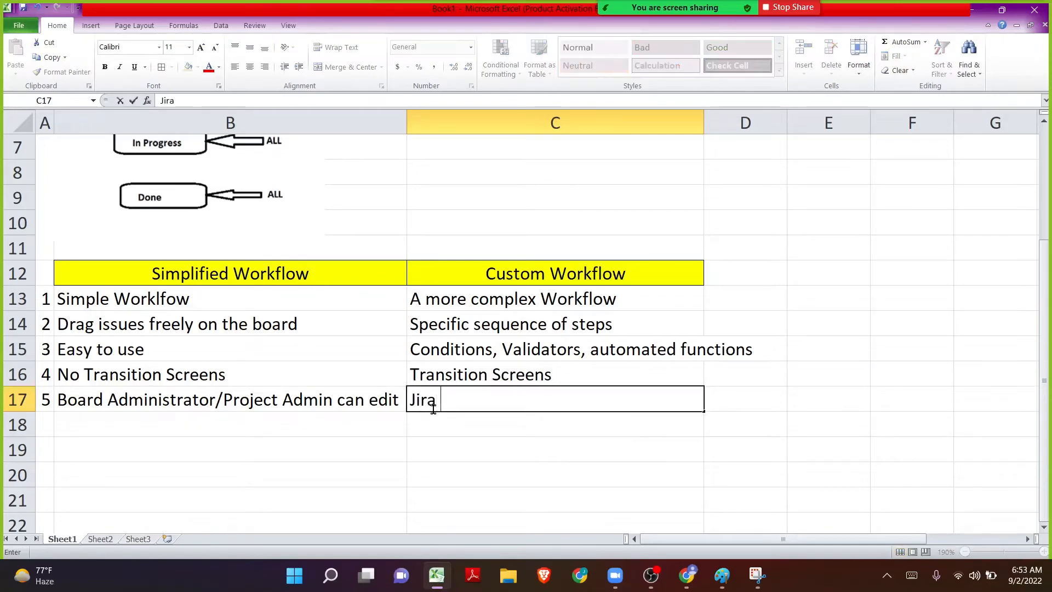
pyautogui.write('A')
pyautogui.press('BackSpace')
pyautogui.write('admins ca')
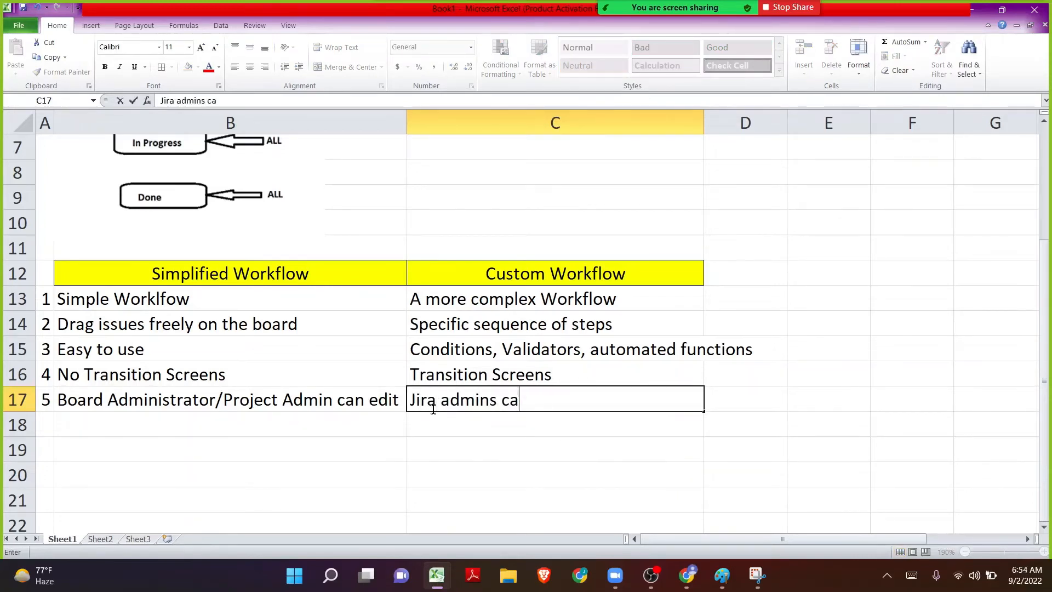
pyautogui.write('n edit,')
pyautogui.write('Proj')
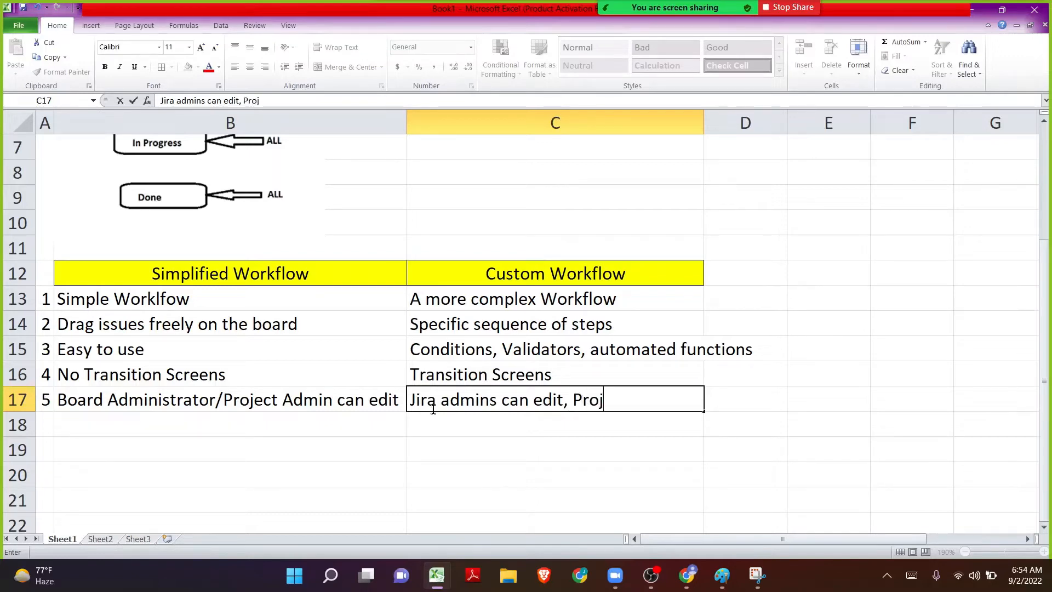
pyautogui.write('ect admin')
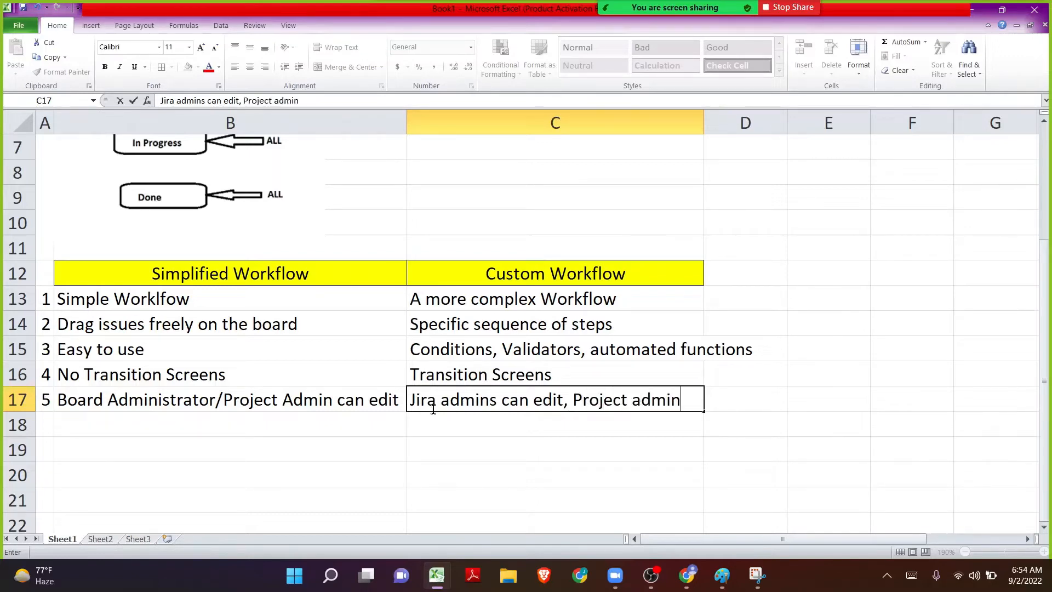
pyautogui.write('s have limited e')
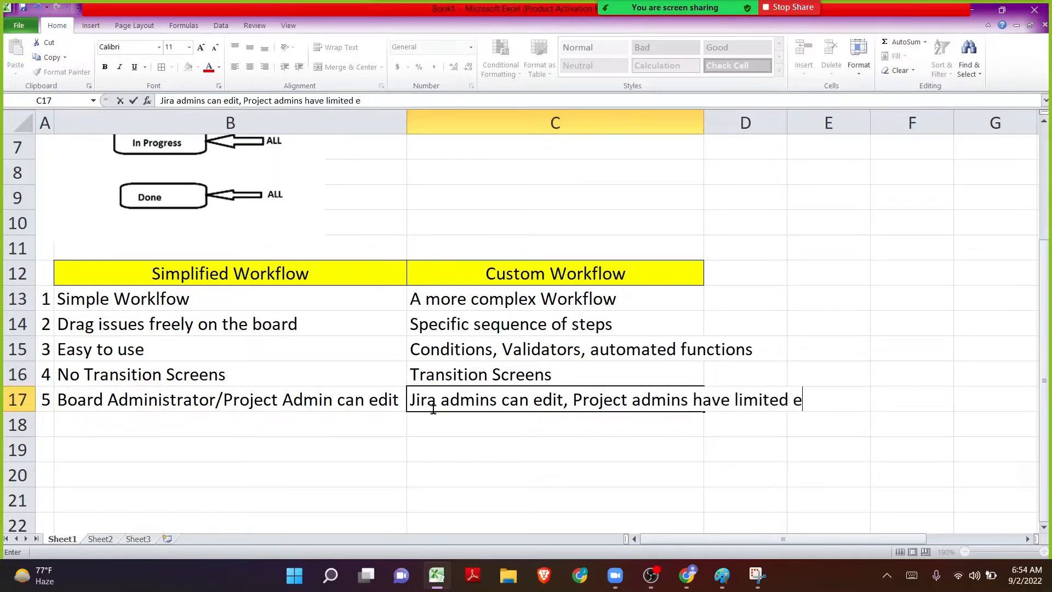
pyautogui.write('diting.')
pyautogui.press('Return')
# - Wrap the text in C17
pyautogui.click(481, 402)
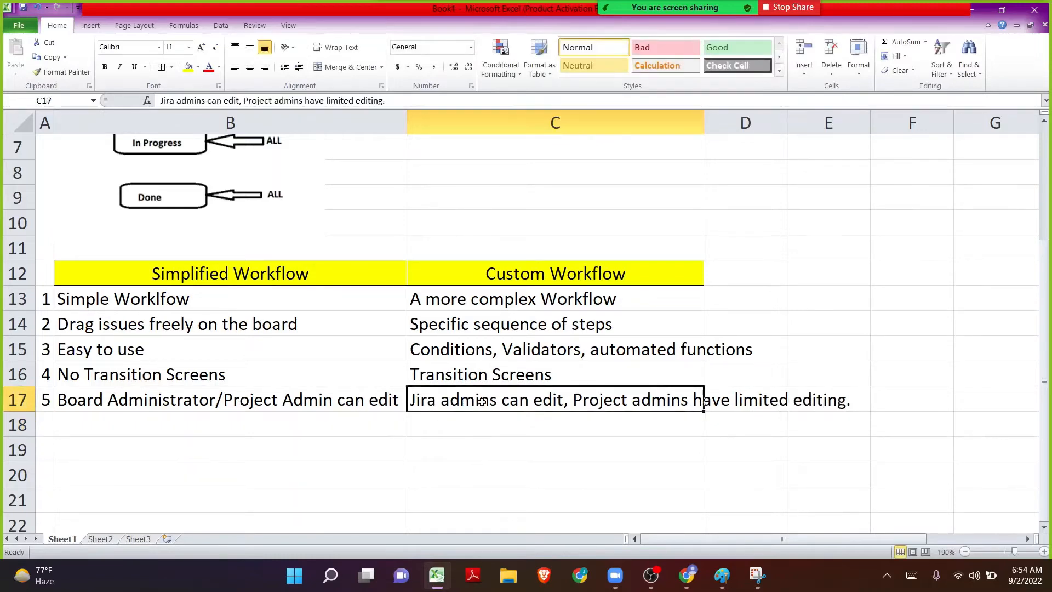
pyautogui.click(336, 47)
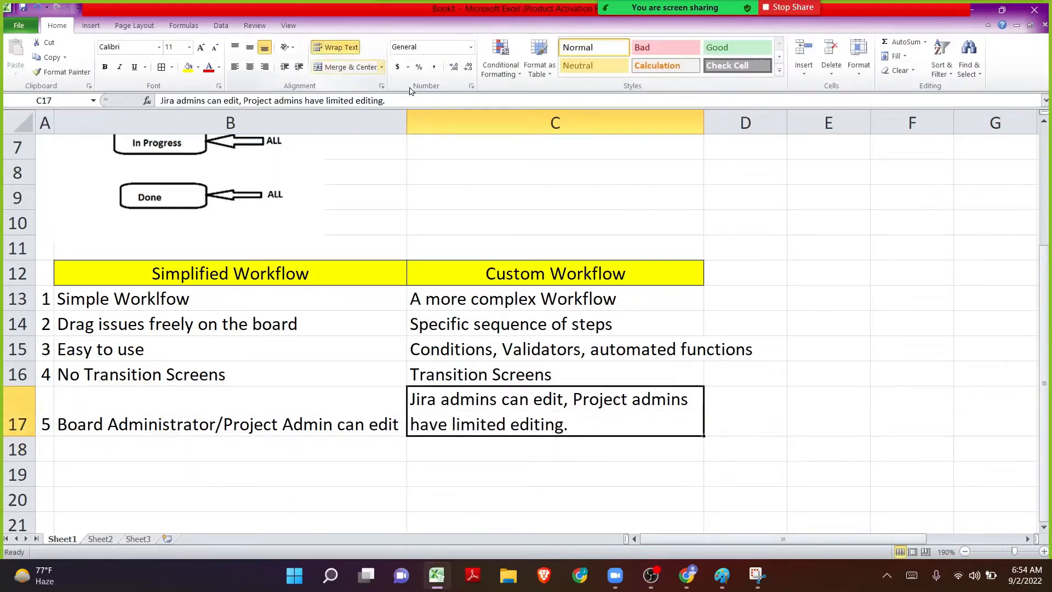
pyautogui.doubleClick(560, 407)
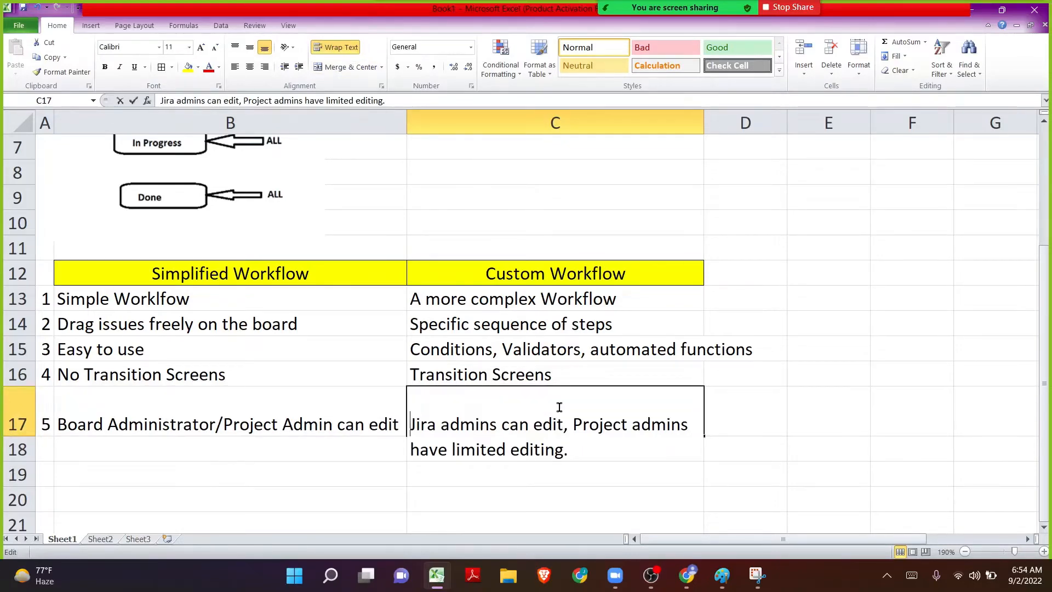
pyautogui.moveTo(572, 423); pyautogui.dragTo(586, 454)
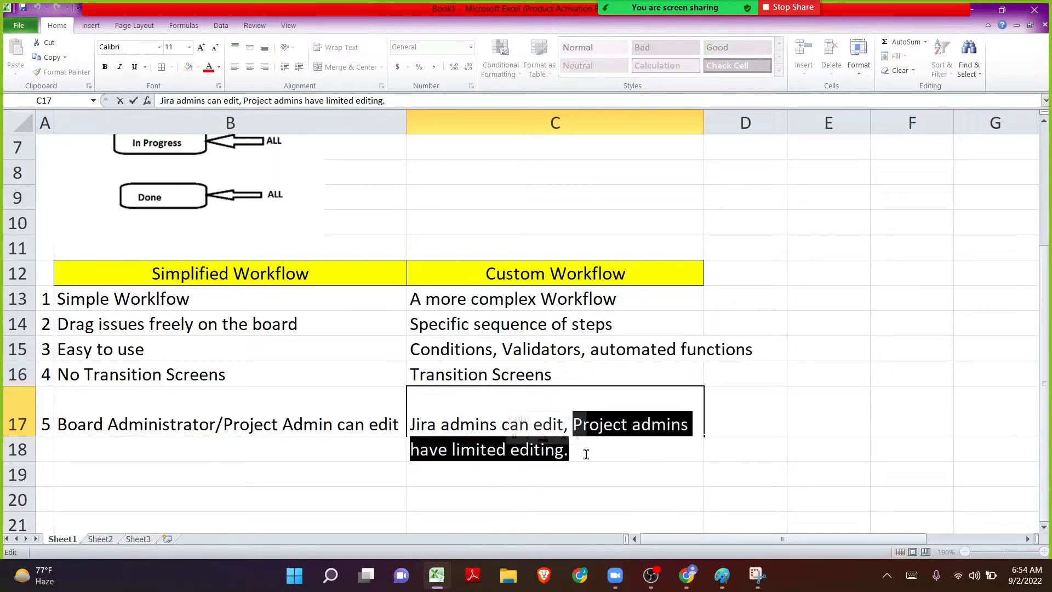
pyautogui.click(576, 492)
# - Apply borders to all cells in B13:C17 and autofit the width of column C
pyautogui.moveTo(528, 412); pyautogui.dragTo(218, 306)
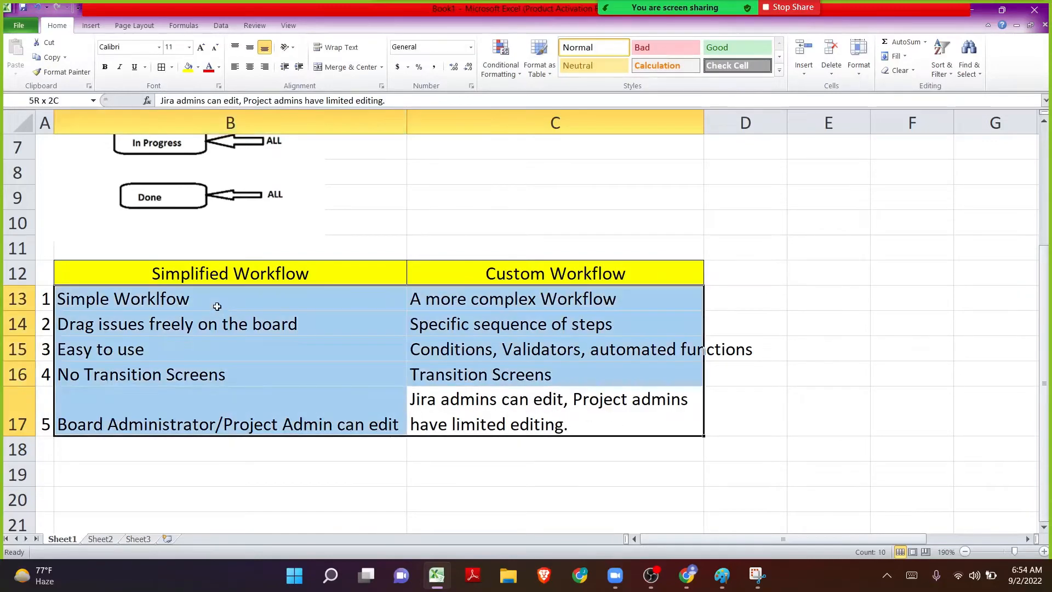
pyautogui.click(163, 68)
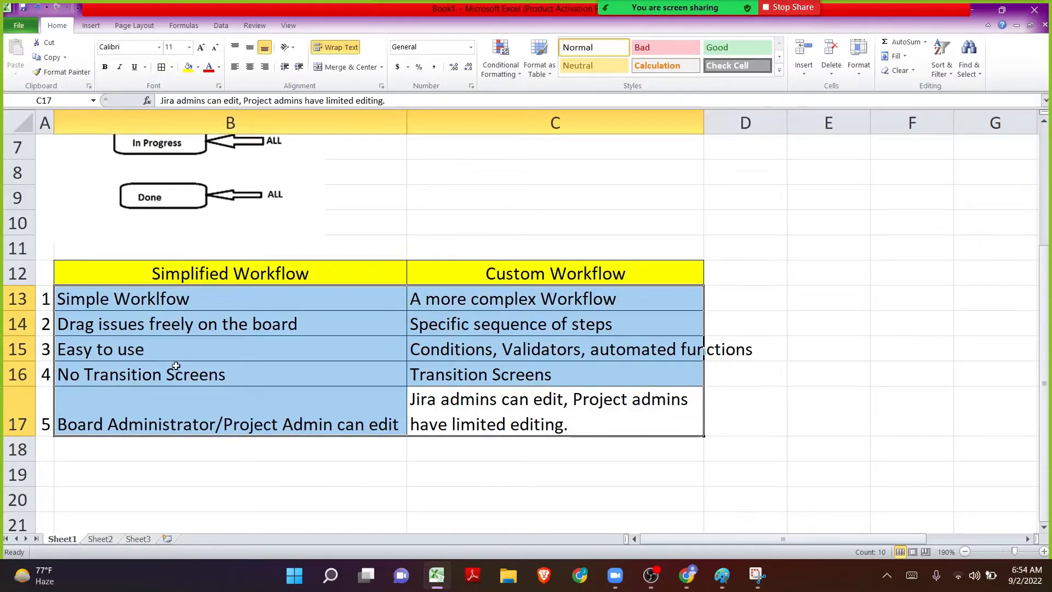
pyautogui.doubleClick(704, 113)
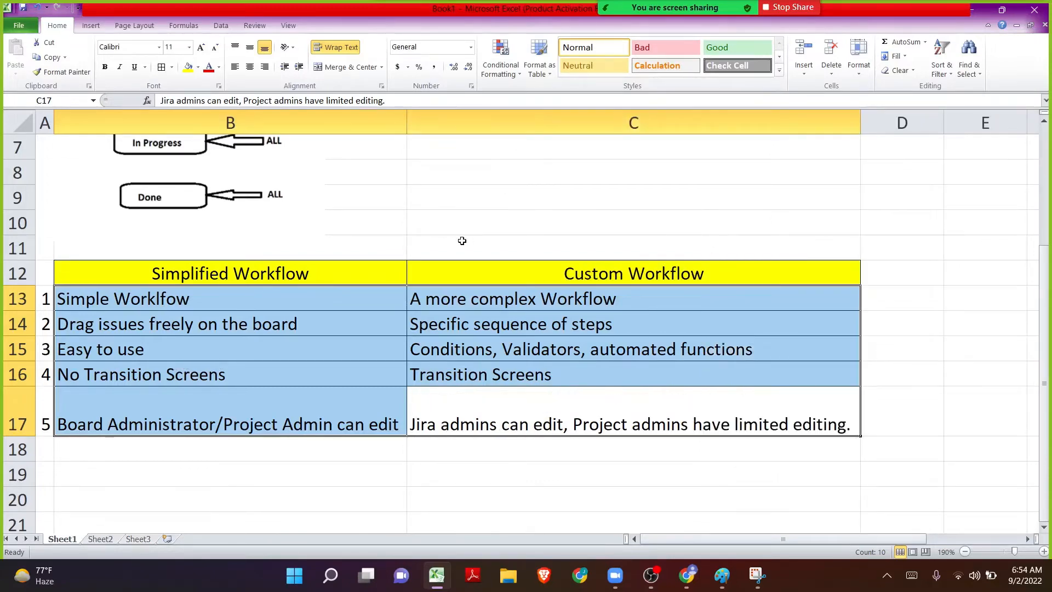
pyautogui.moveTo(43, 277); pyautogui.dragTo(438, 405)
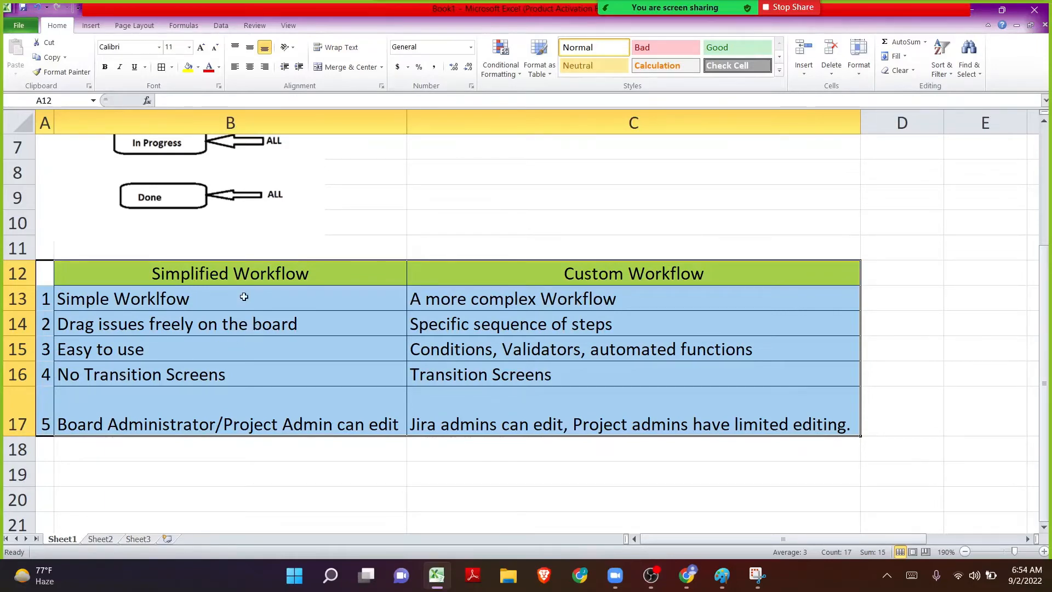
pyautogui.moveTo(246, 301); pyautogui.dragTo(500, 398)
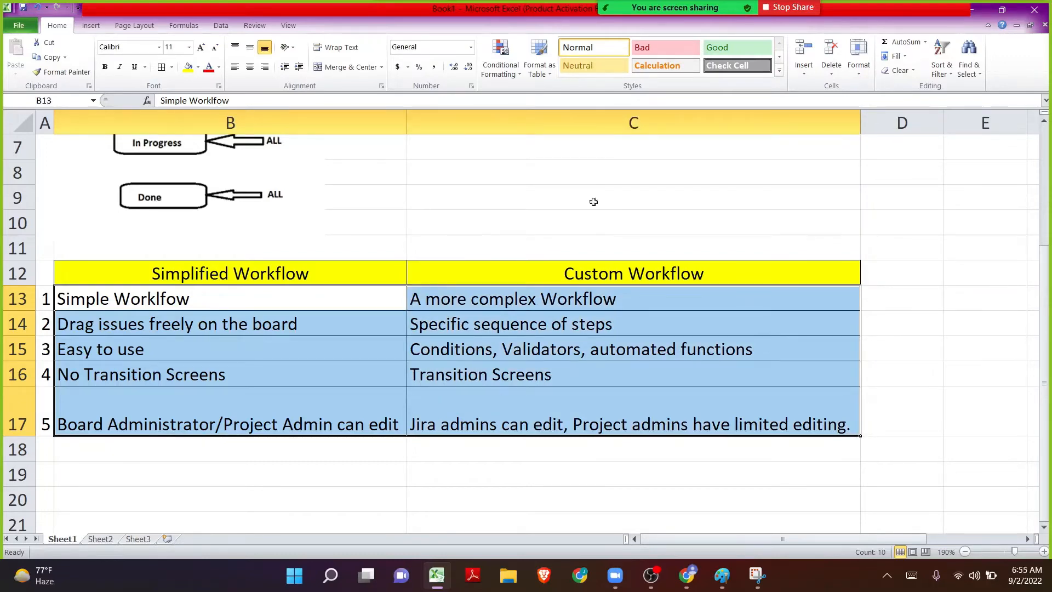
# - Open the Zoom meeting's participants list and look over the attendees beside the comparison table
pyautogui.moveTo(505, 27)
pyautogui.click(580, 8)
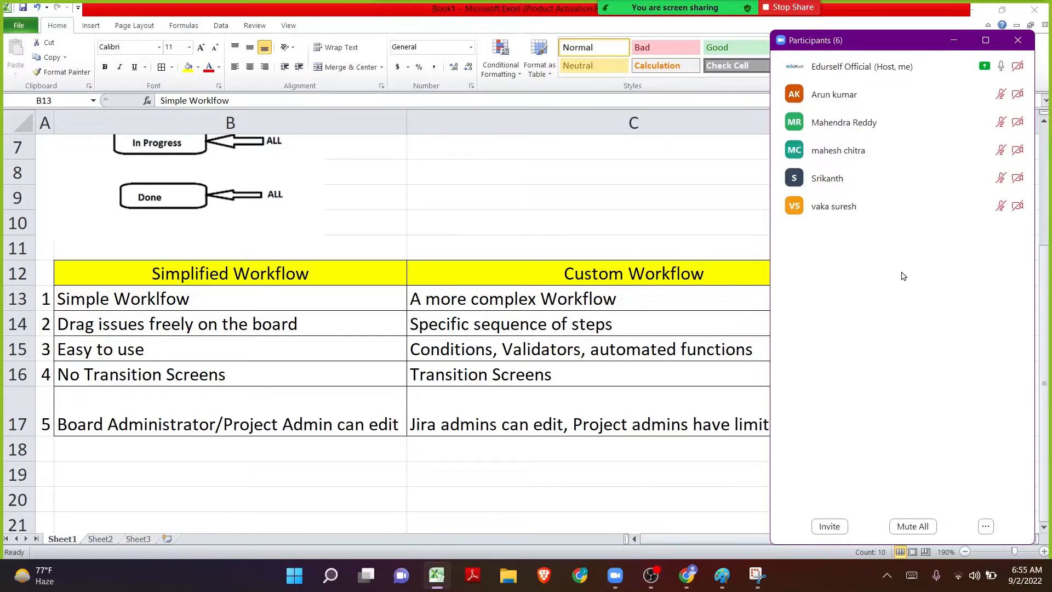
pyautogui.moveTo(856, 211)
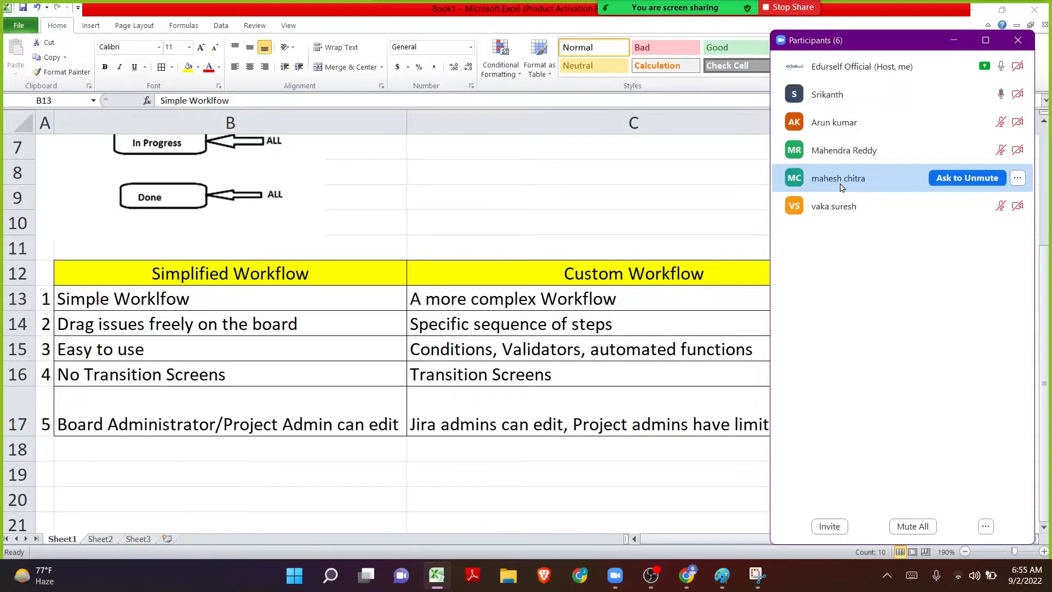
pyautogui.scroll(-2, 290, 355)
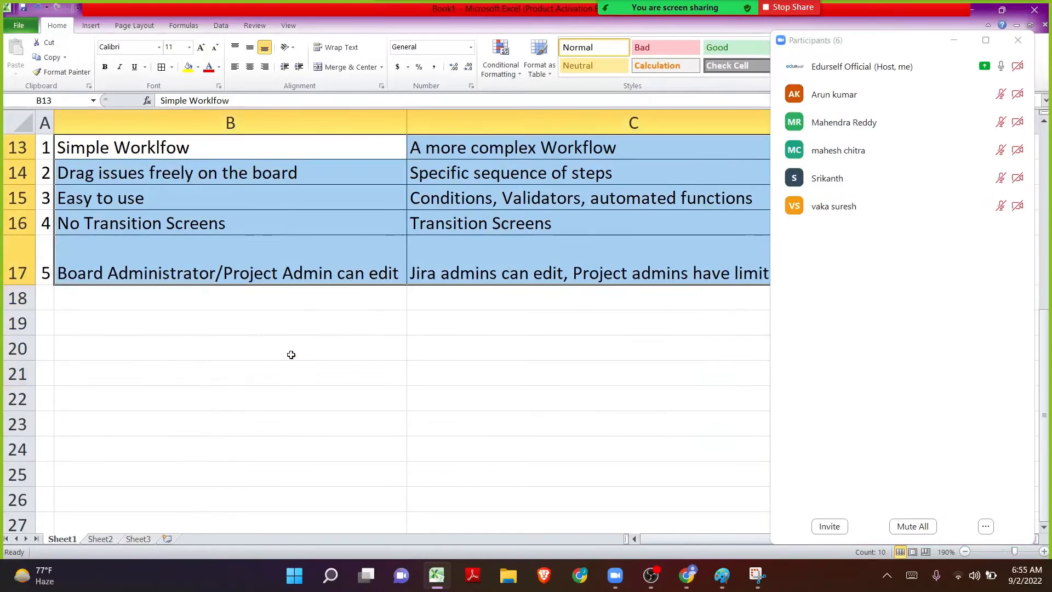
# - Deselect the comparison table and minimize the meeting's participants list
pyautogui.click(271, 331)
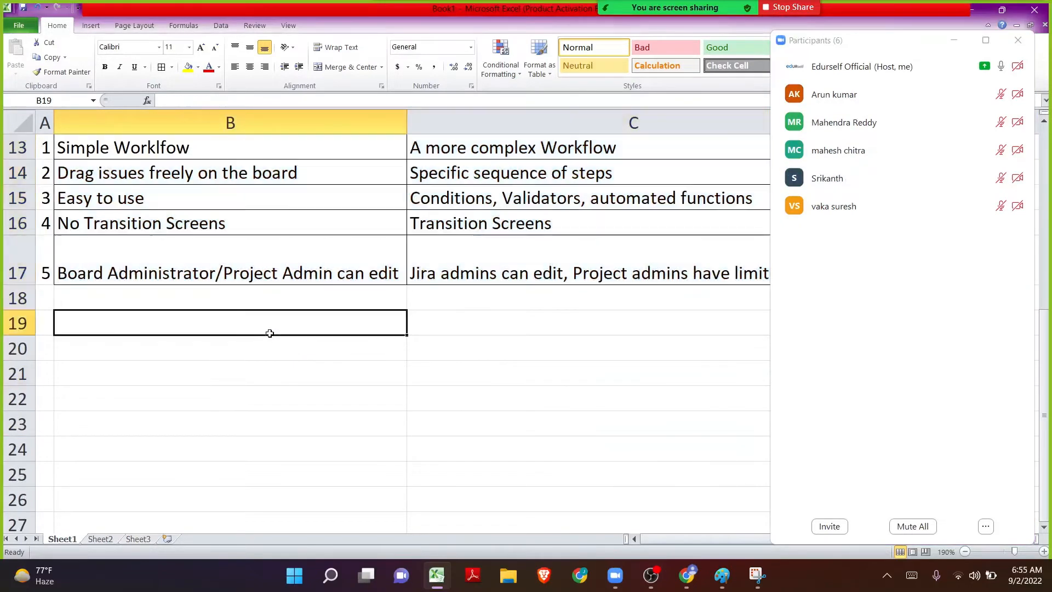
pyautogui.click(955, 43)
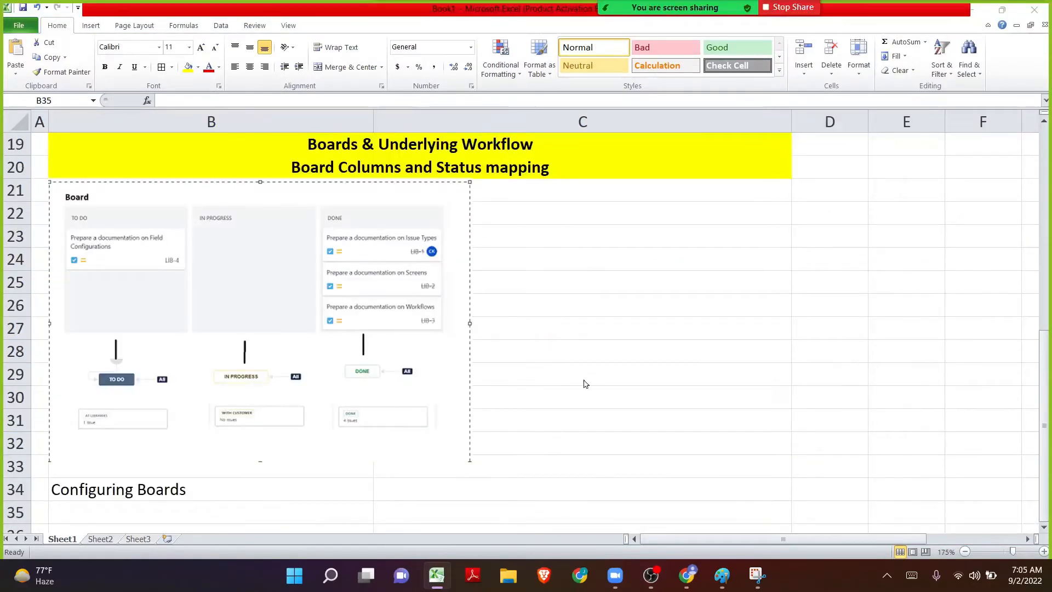
# - Merge and center the "Configuring Boards" heading across B34:E34
pyautogui.click(132, 515)
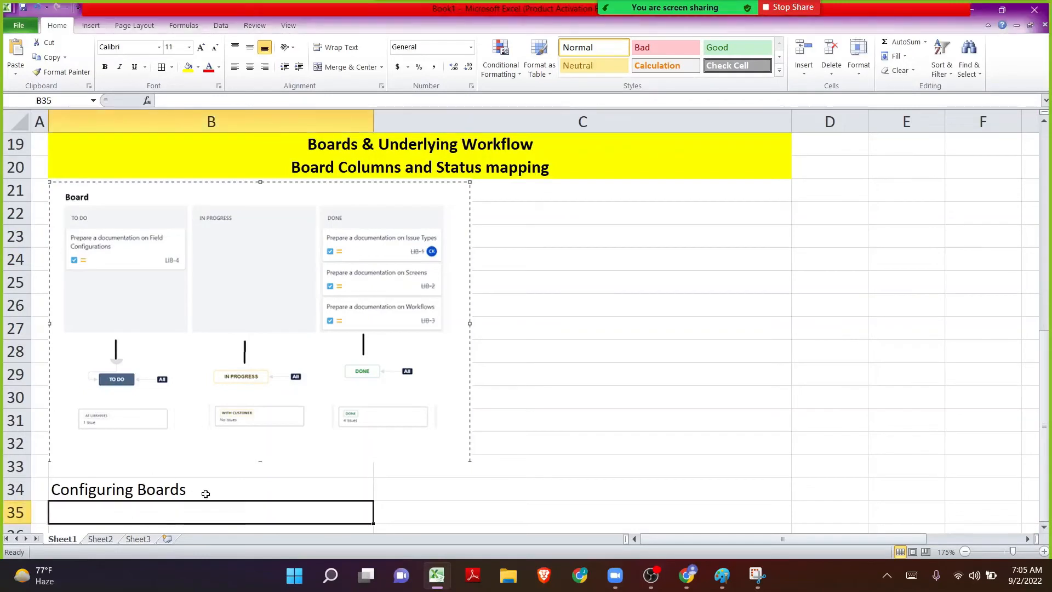
pyautogui.press('Down')
pyautogui.press('Down')
pyautogui.press('Down')
pyautogui.press('Down')
pyautogui.press('Down')
pyautogui.press('Down')
pyautogui.press('Down')
pyautogui.press('Down')
pyautogui.press('Down')
pyautogui.press('Down')
pyautogui.press('Down')
pyautogui.press('Down')
pyautogui.press('Down')
pyautogui.press('Down')
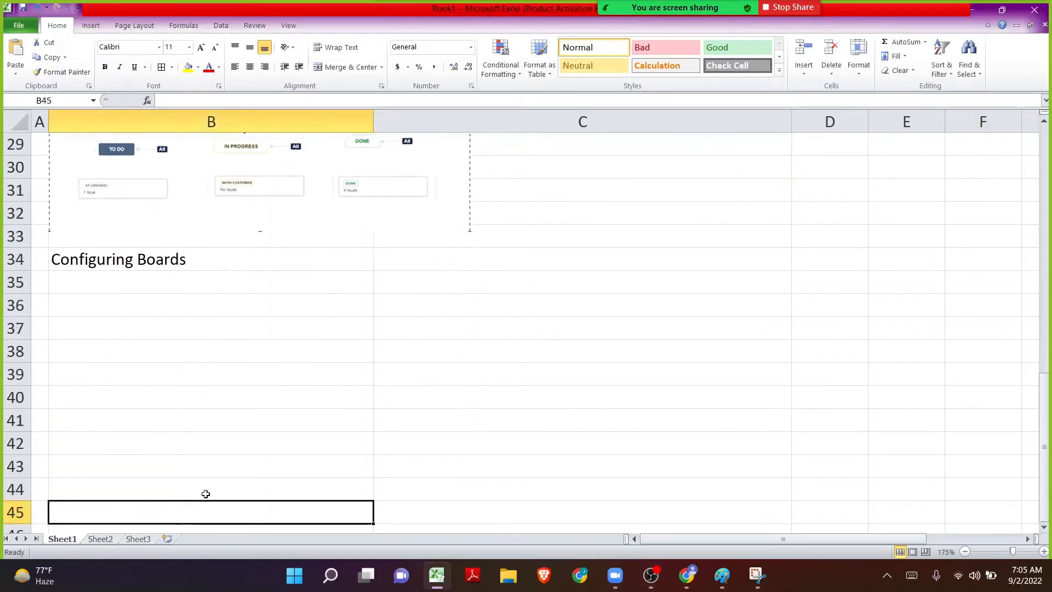
pyautogui.press('Down')
pyautogui.moveTo(90, 144); pyautogui.dragTo(887, 140)
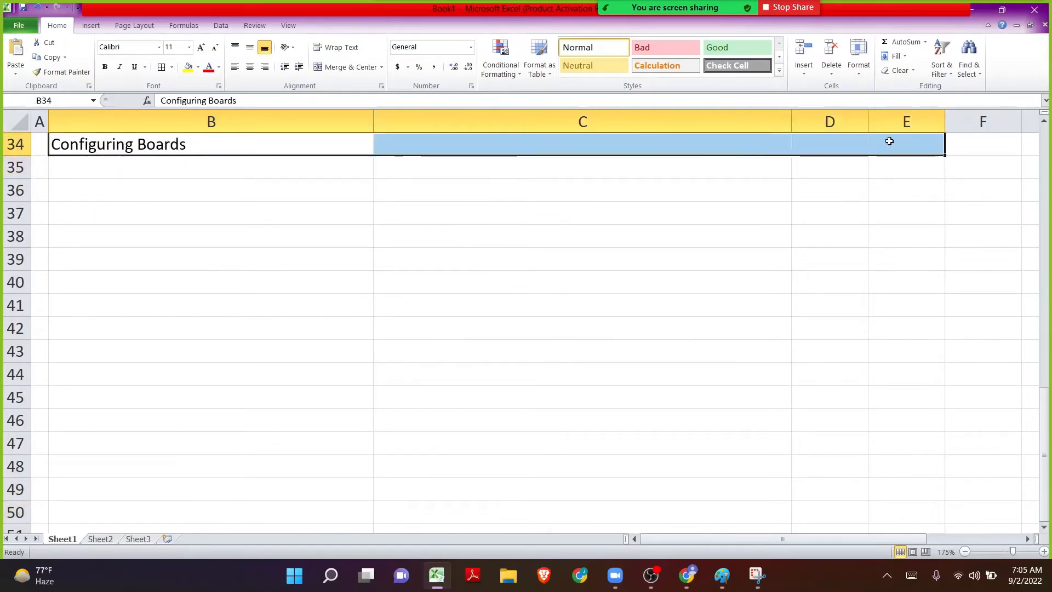
pyautogui.click(345, 68)
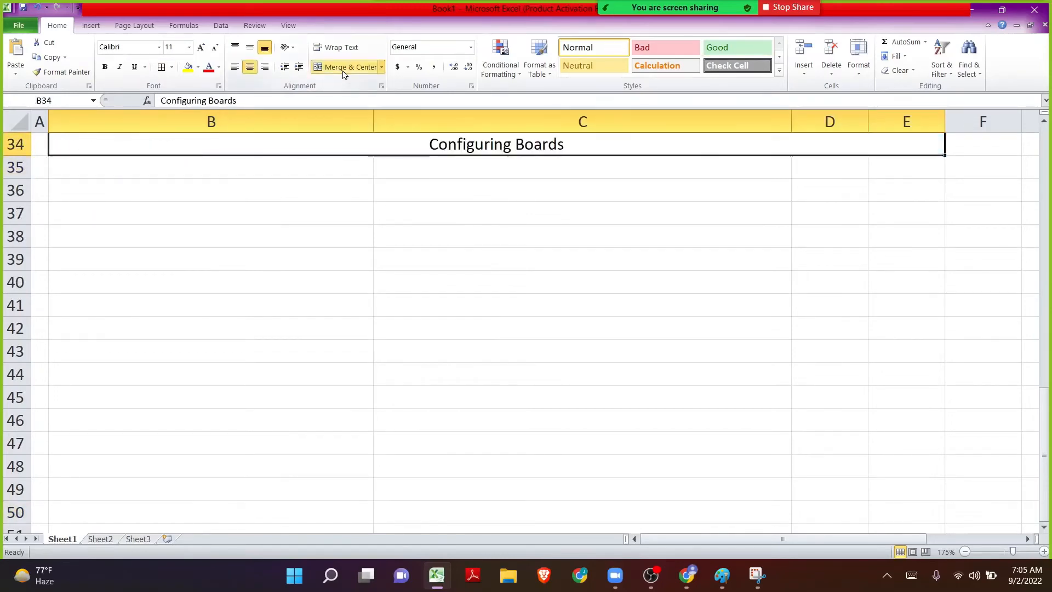
# - Fill the merged "Configuring Boards" heading with yellow and make its text bold
pyautogui.click(186, 67)
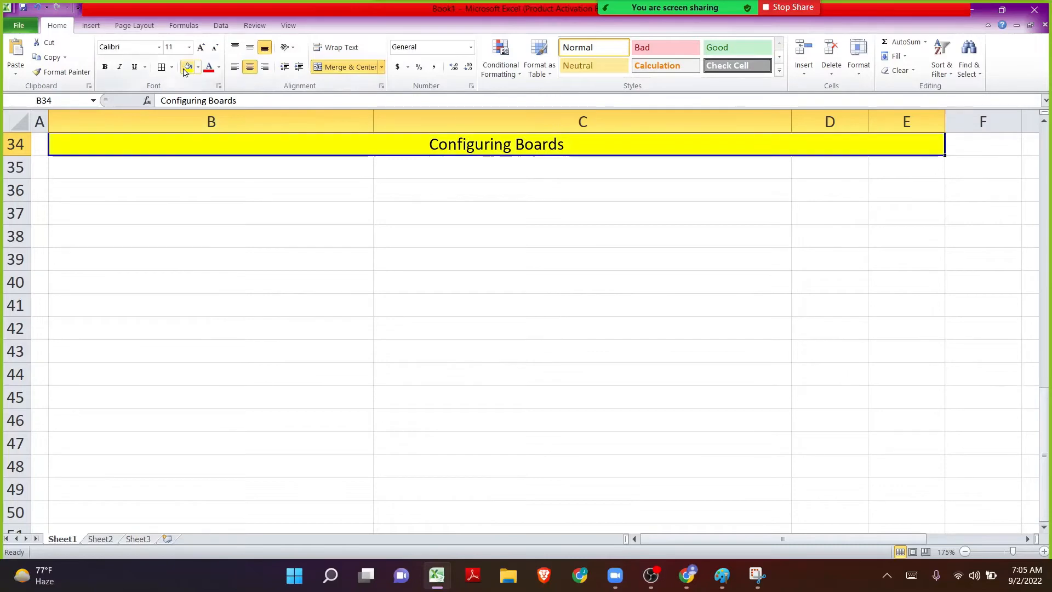
pyautogui.click(199, 165)
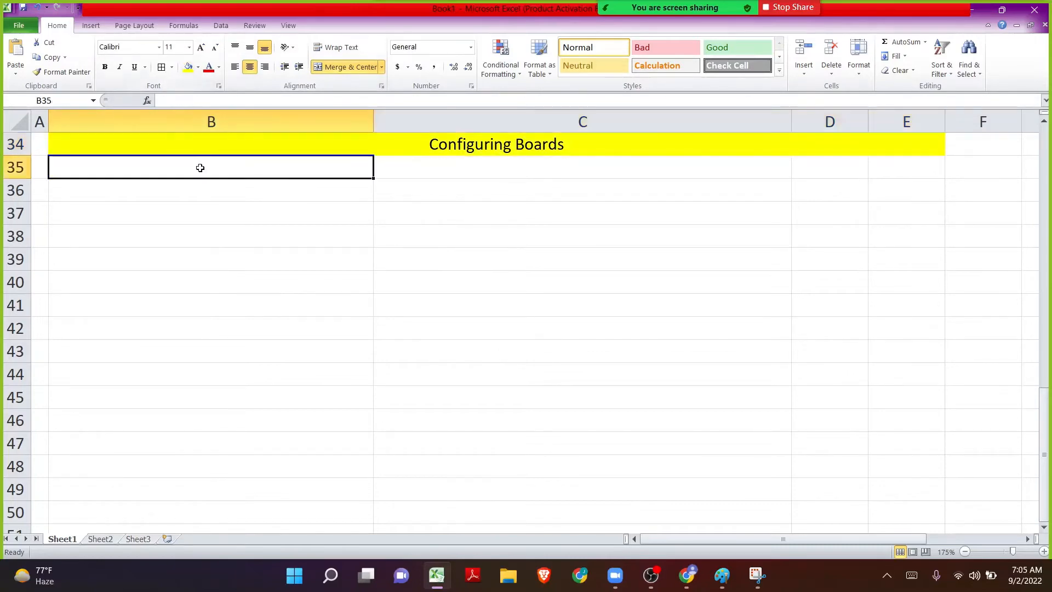
pyautogui.click(354, 149)
pyautogui.hotkey('ctrl', 'b')
# - Enter "Jira Admins" in B35 below the heading
pyautogui.click(255, 178)
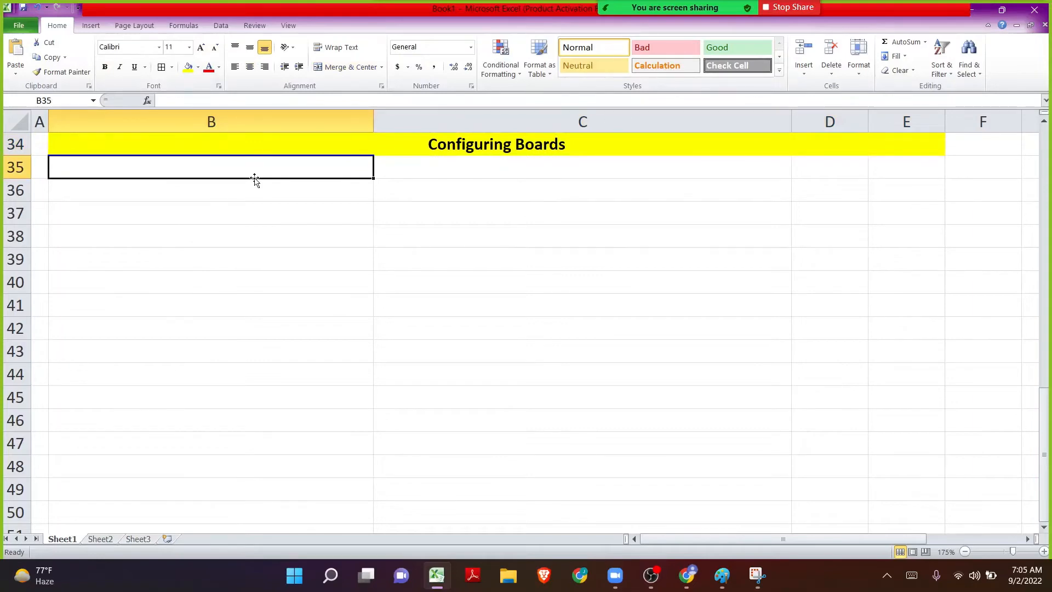
pyautogui.write('Jira ')
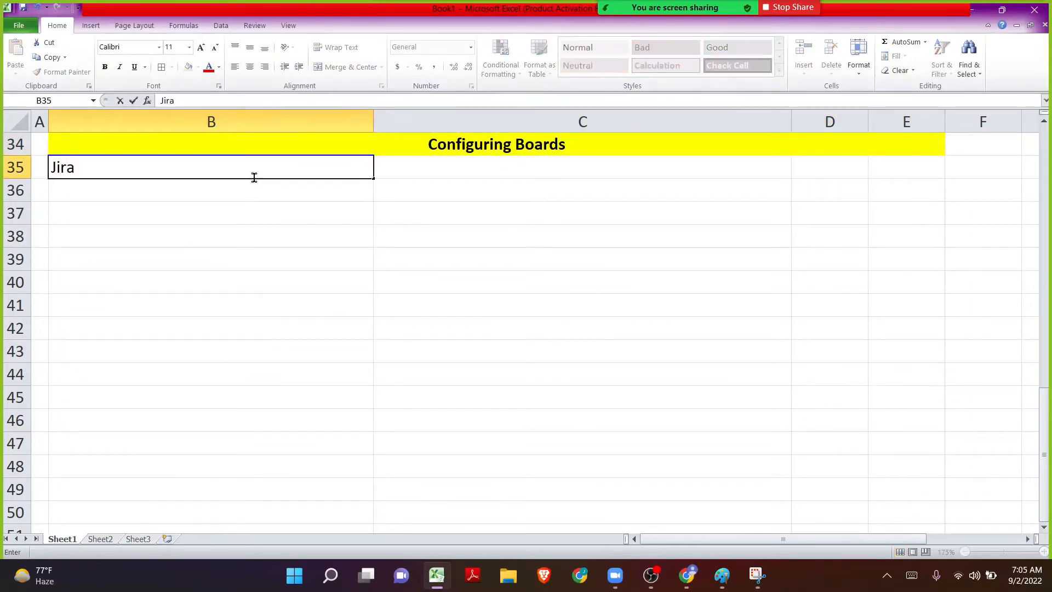
pyautogui.write('Admins')
pyautogui.press('Return')
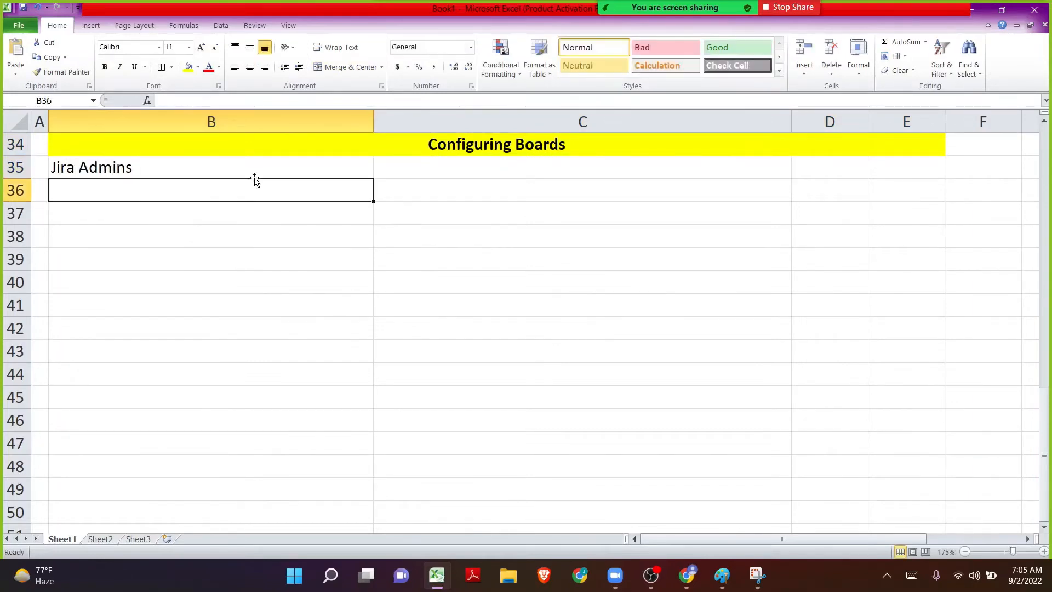
# - Enter "Board Admin Only" in D35
pyautogui.click(254, 177)
pyautogui.press('Right')
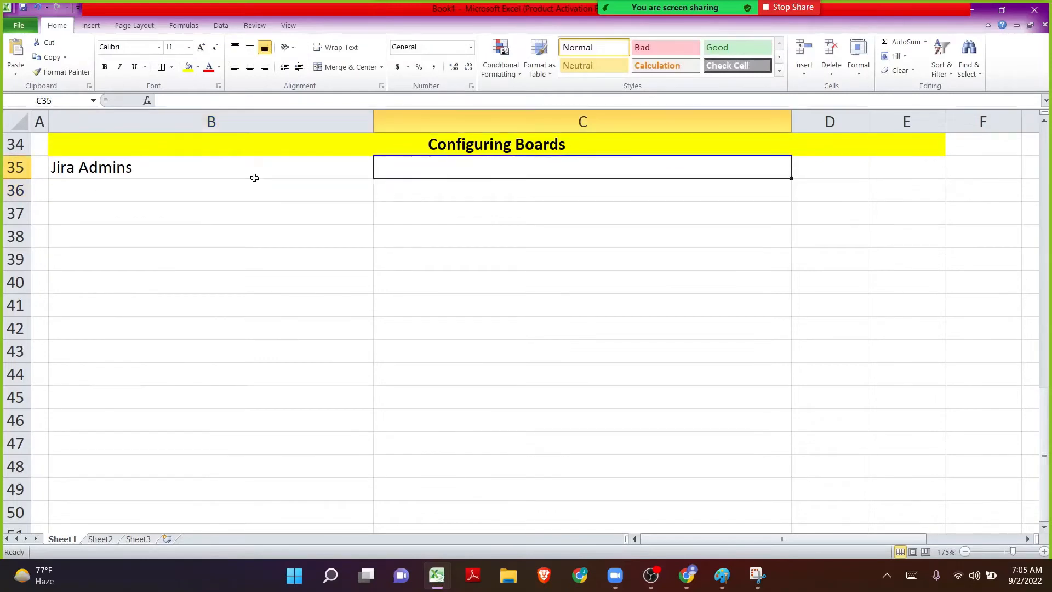
pyautogui.press('Right')
pyautogui.write('N')
pyautogui.press('BackSpace')
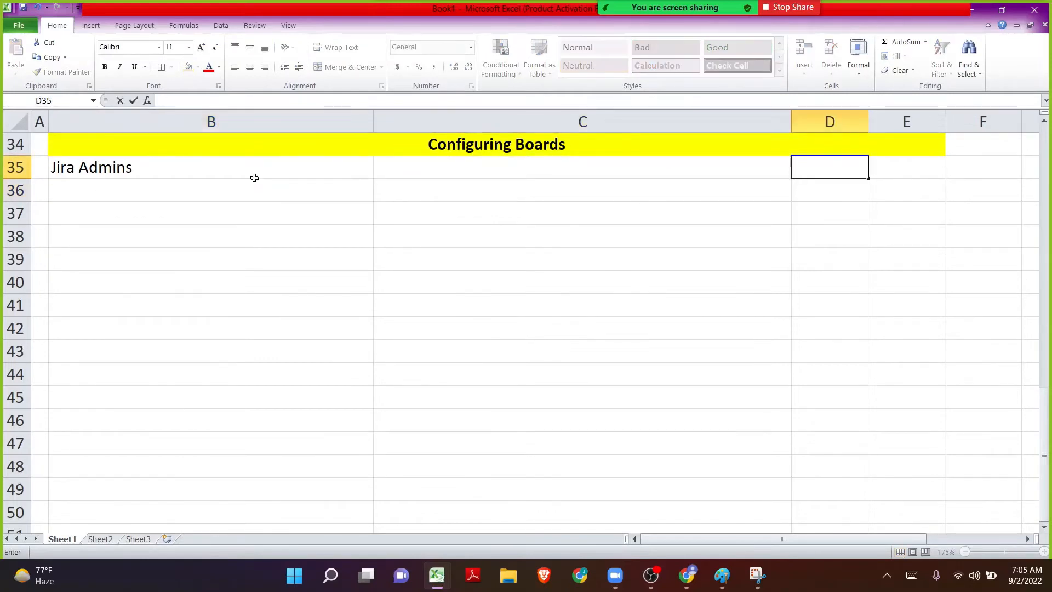
pyautogui.write('Board Ad')
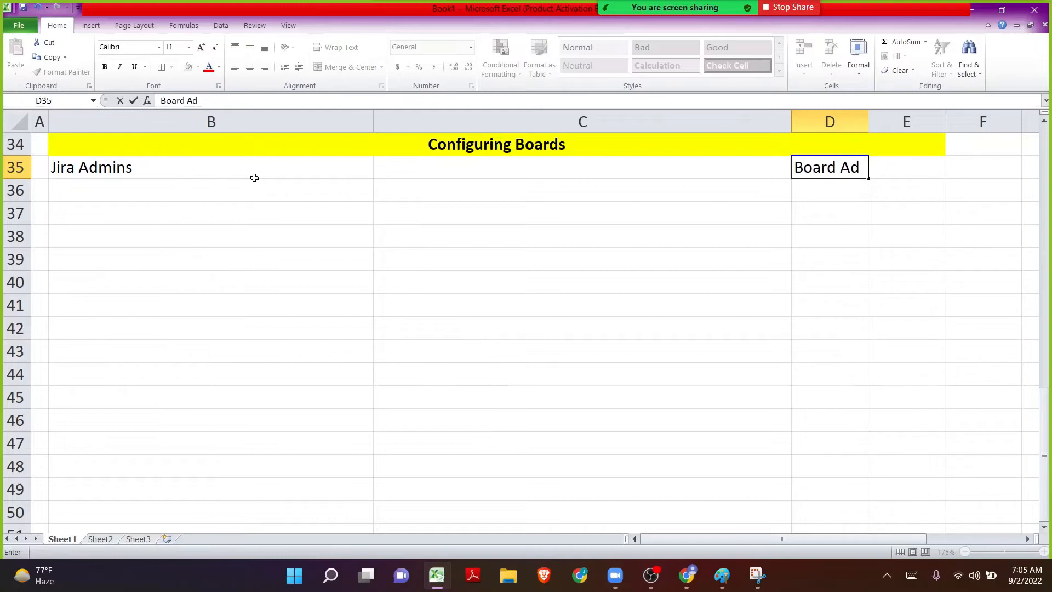
pyautogui.write('min Only')
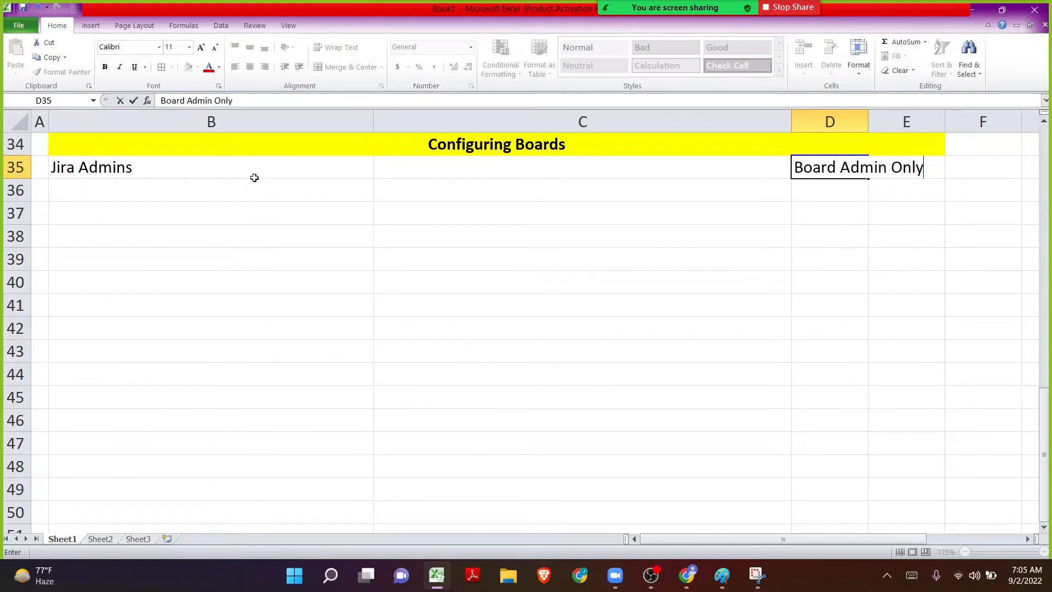
pyautogui.press('Return')
# - Enter "Project Admin Only" in E35
pyautogui.press('Up')
pyautogui.press('Right')
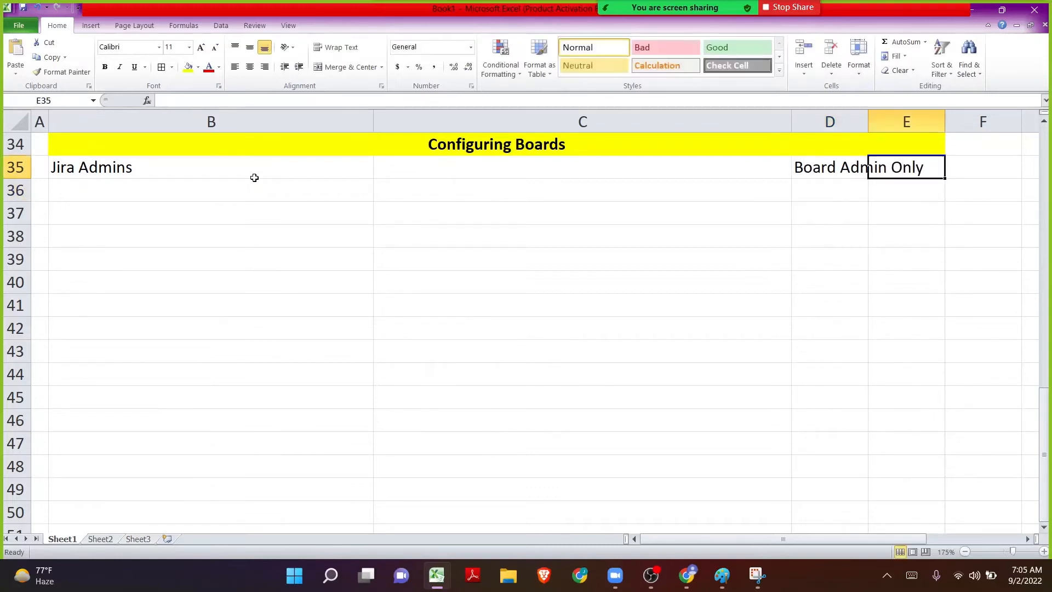
pyautogui.write('Pr')
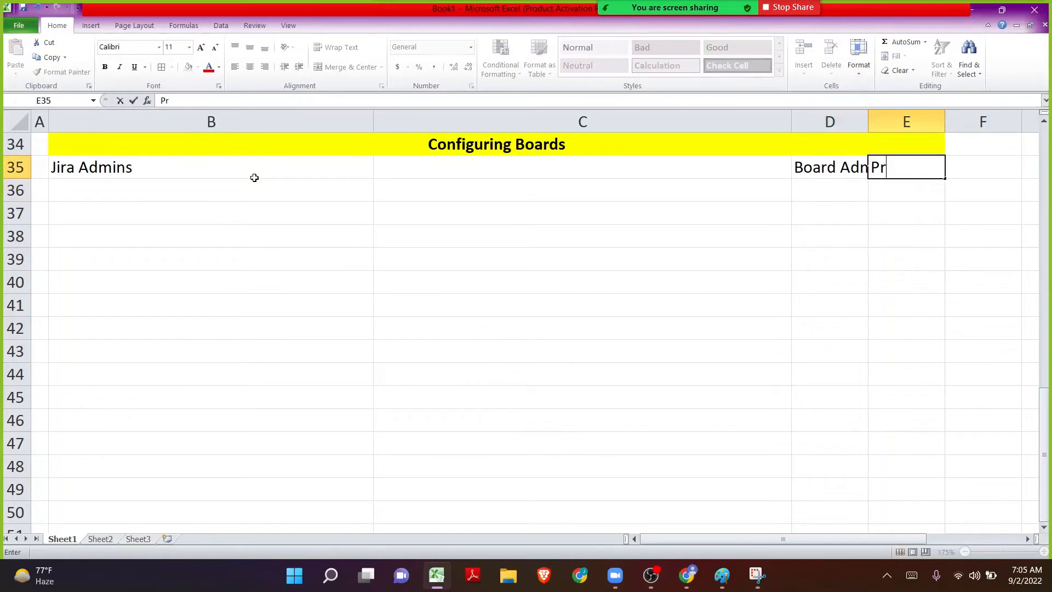
pyautogui.write('oject Adm')
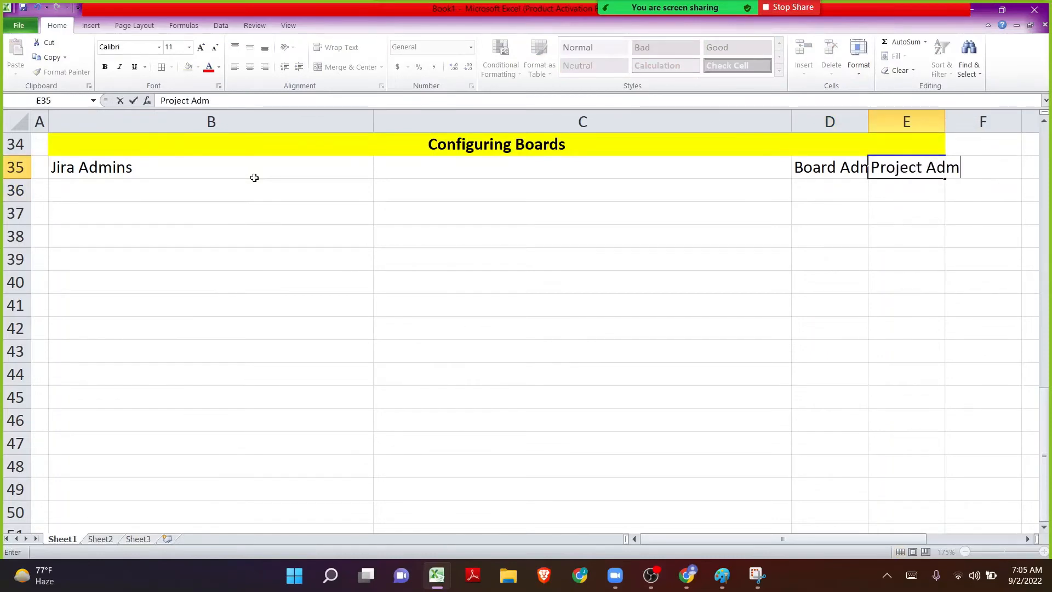
pyautogui.write('in Only')
pyautogui.press('Return')
# - Autofit columns D and E to the admin labels in row 35
pyautogui.press('Up')
pyautogui.press('Left')
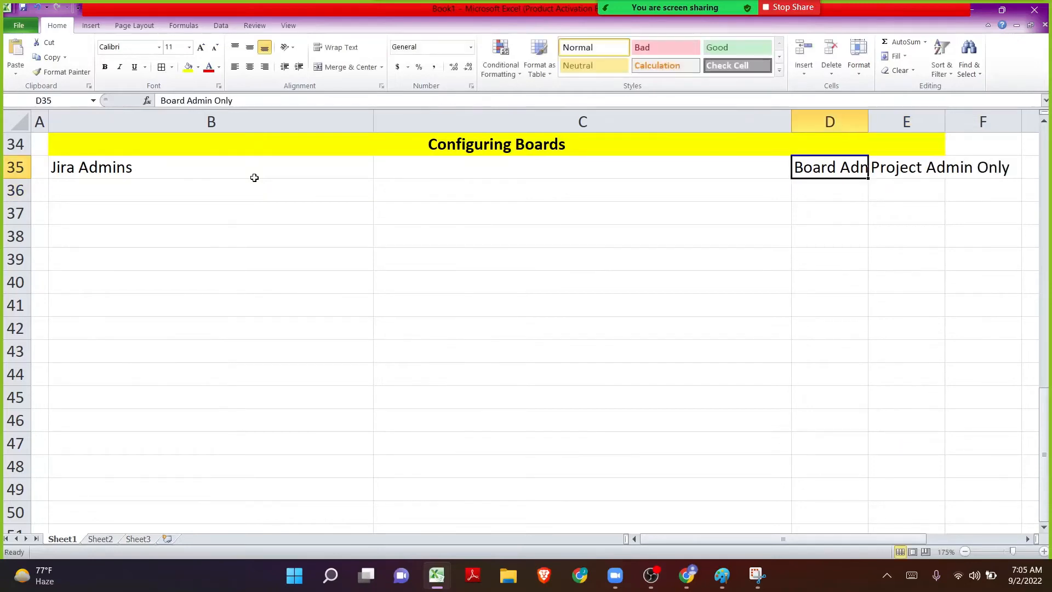
pyautogui.doubleClick(868, 122)
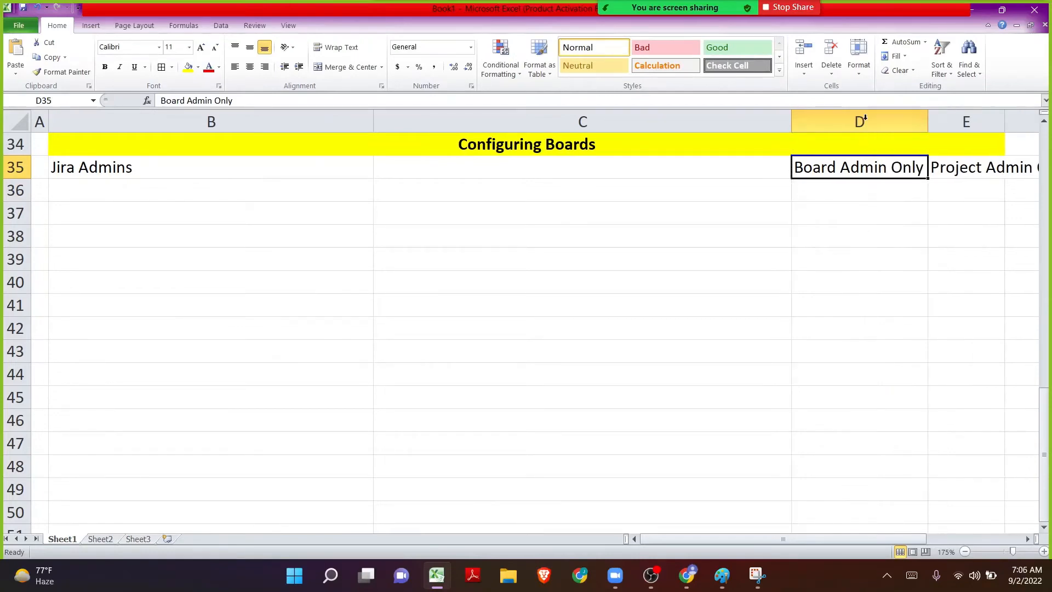
pyautogui.doubleClick(1004, 120)
# - Narrow columns B and C and widen columns D and E to balance the Configuring Boards table
pyautogui.scroll(5, 383, 261)
pyautogui.keyDown('ctrl'); pyautogui.scroll(-1, 383, 261); pyautogui.keyUp('ctrl')
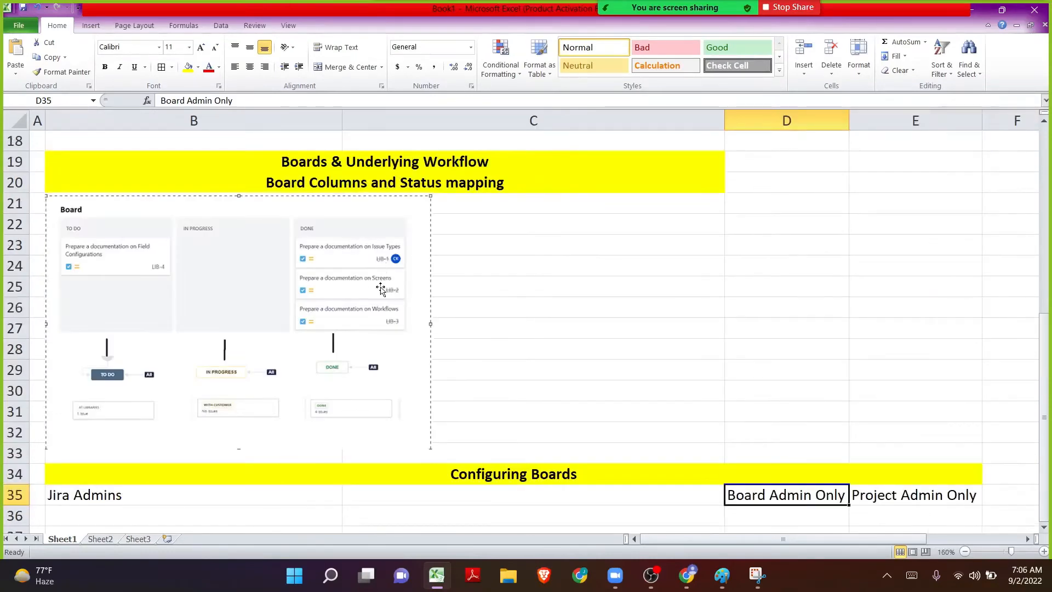
pyautogui.scroll(-4, 411, 289)
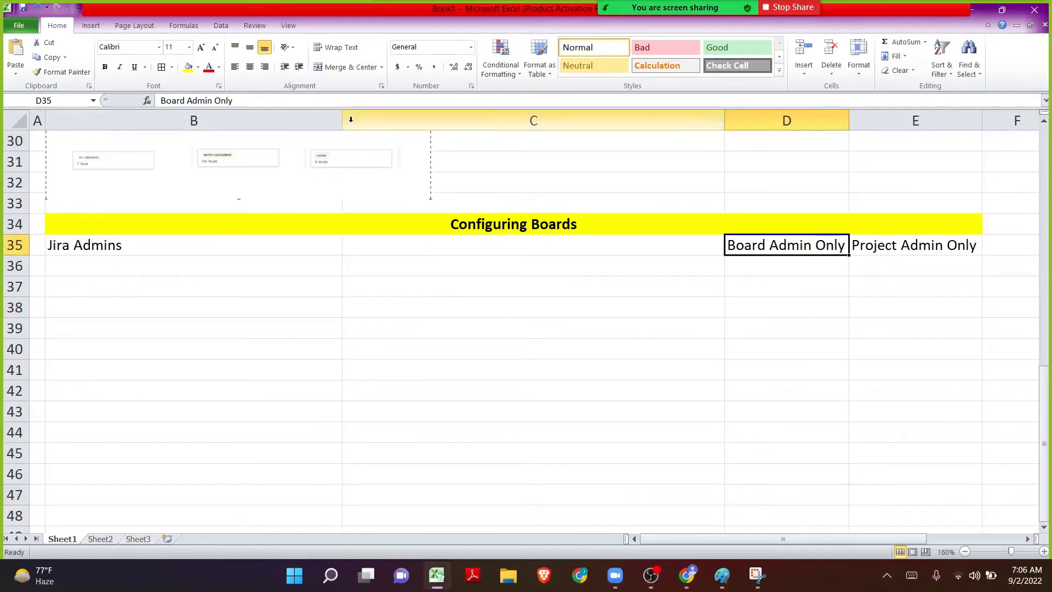
pyautogui.moveTo(342, 119); pyautogui.dragTo(320, 120)
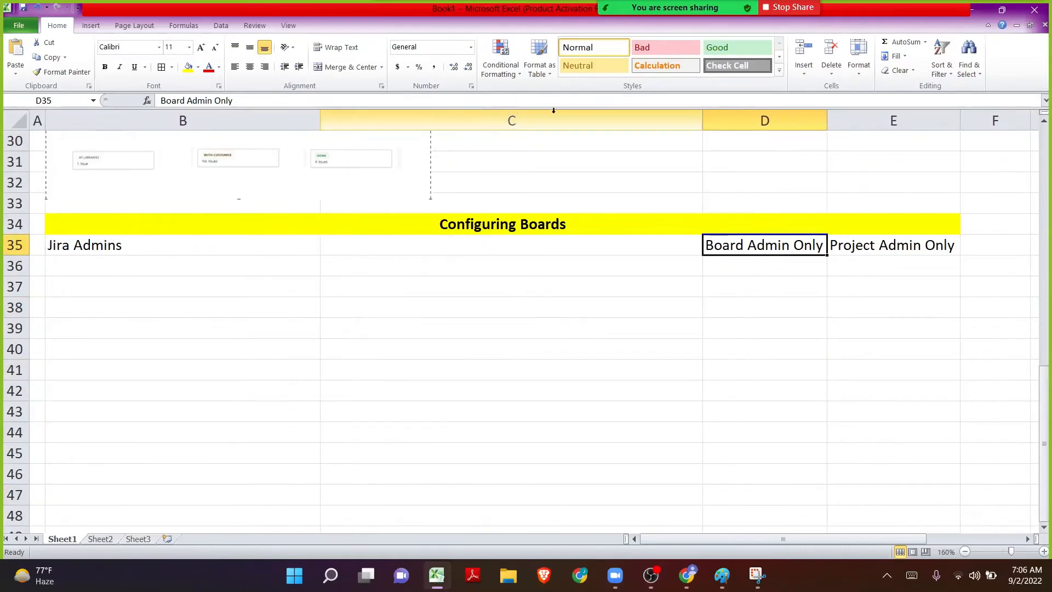
pyautogui.moveTo(706, 124); pyautogui.dragTo(570, 141)
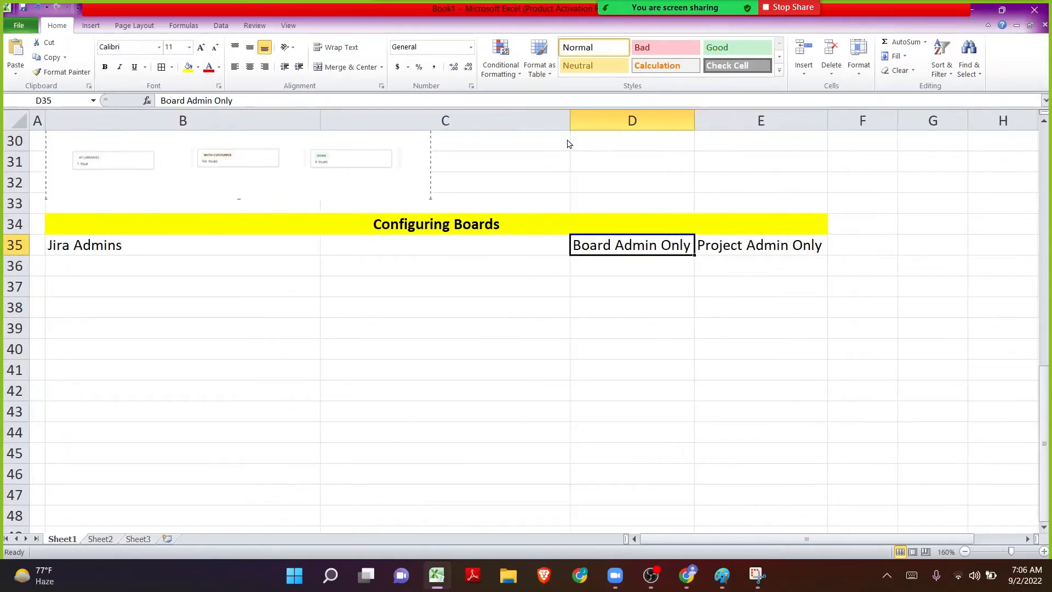
pyautogui.moveTo(689, 117); pyautogui.dragTo(777, 118)
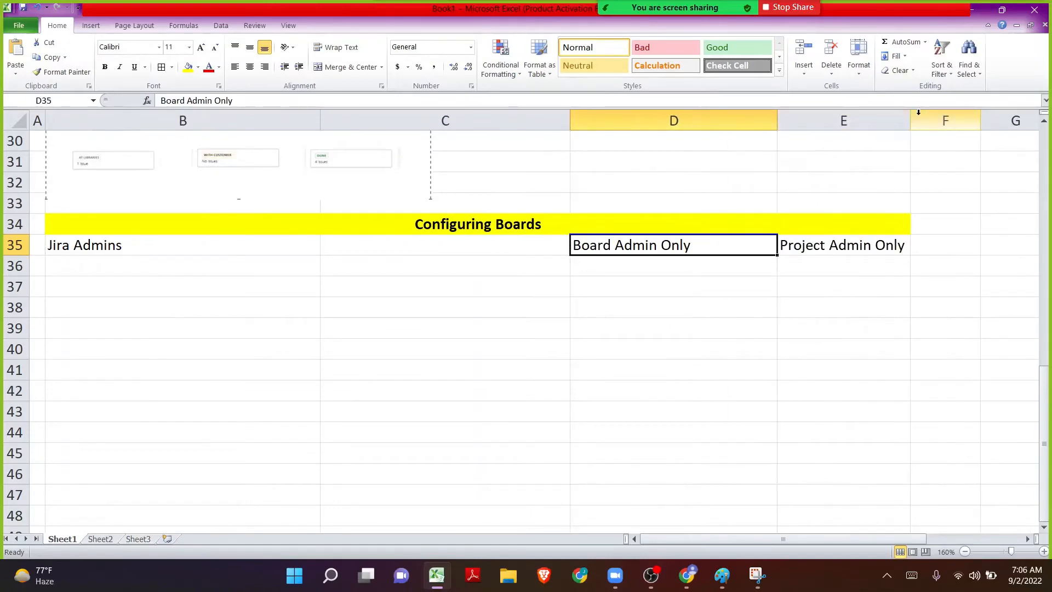
pyautogui.moveTo(907, 117); pyautogui.dragTo(986, 117)
# - Try to paste a copy of D35:E35 over the merged "Configuring Boards" heading row
pyautogui.moveTo(717, 242); pyautogui.dragTo(857, 242)
pyautogui.hotkey('ctrl', 'c')
pyautogui.click(717, 227)
pyautogui.hotkey('ctrl', 'v')
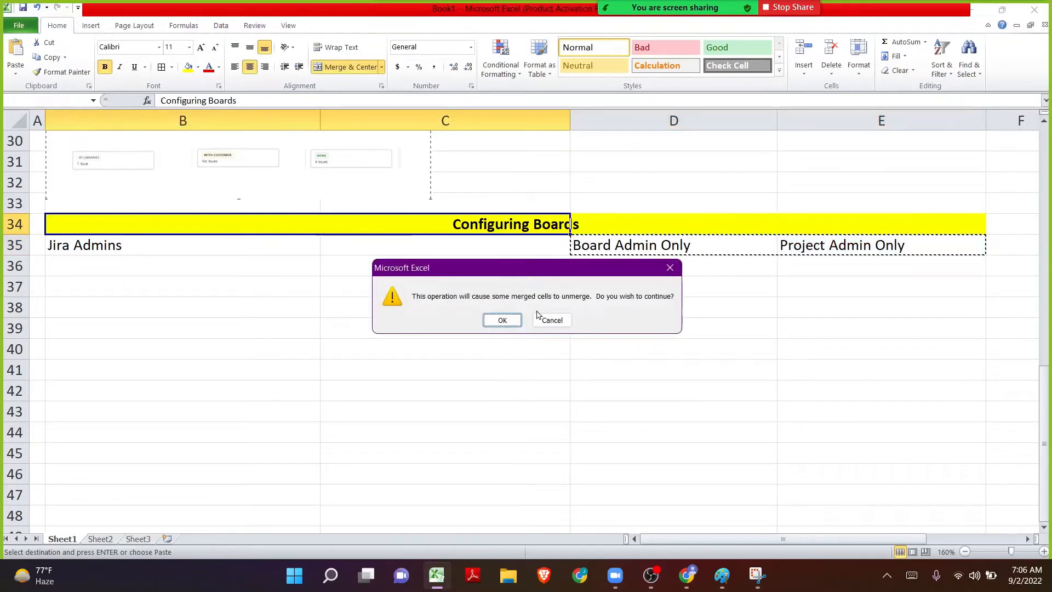
pyautogui.click(502, 319)
pyautogui.hotkey('ctrl', 'z')
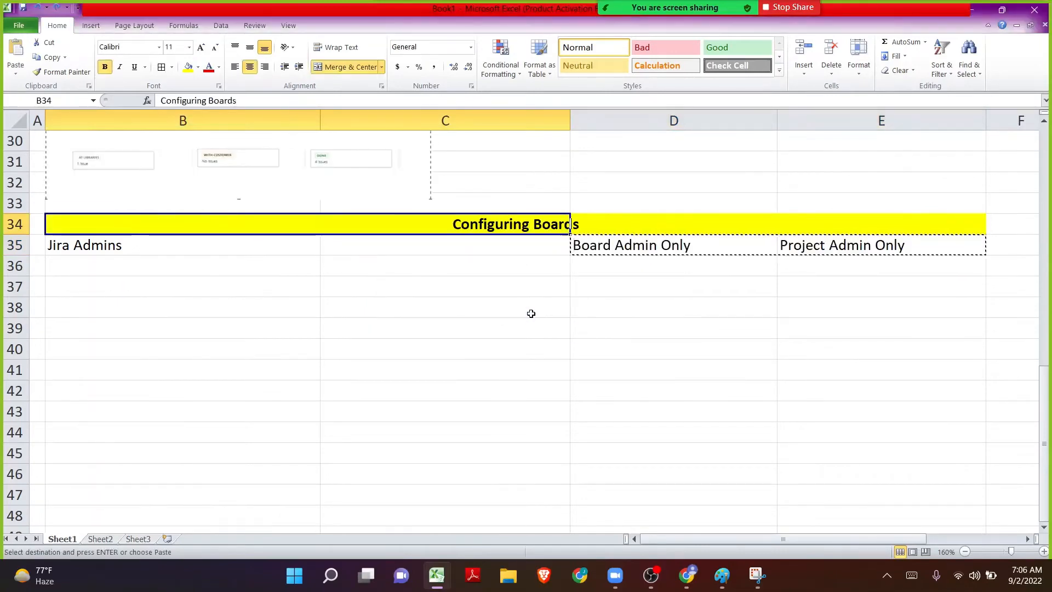
pyautogui.click(528, 312)
# - Format the header cells B35:E35 with borders, a light pink fill and centered text
pyautogui.moveTo(145, 248); pyautogui.dragTo(855, 246)
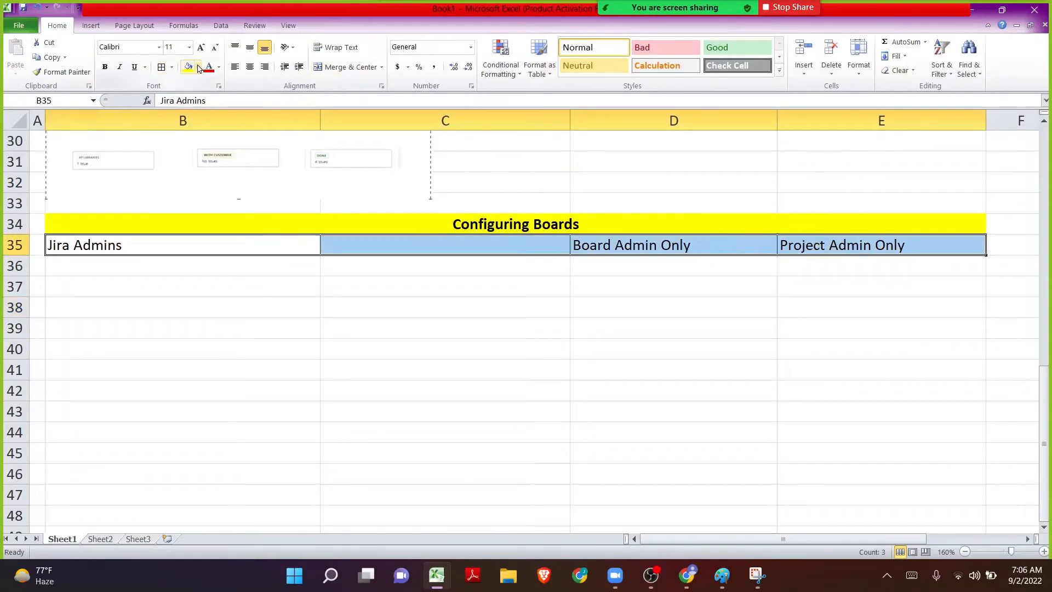
pyautogui.click(198, 67)
pyautogui.click(152, 103)
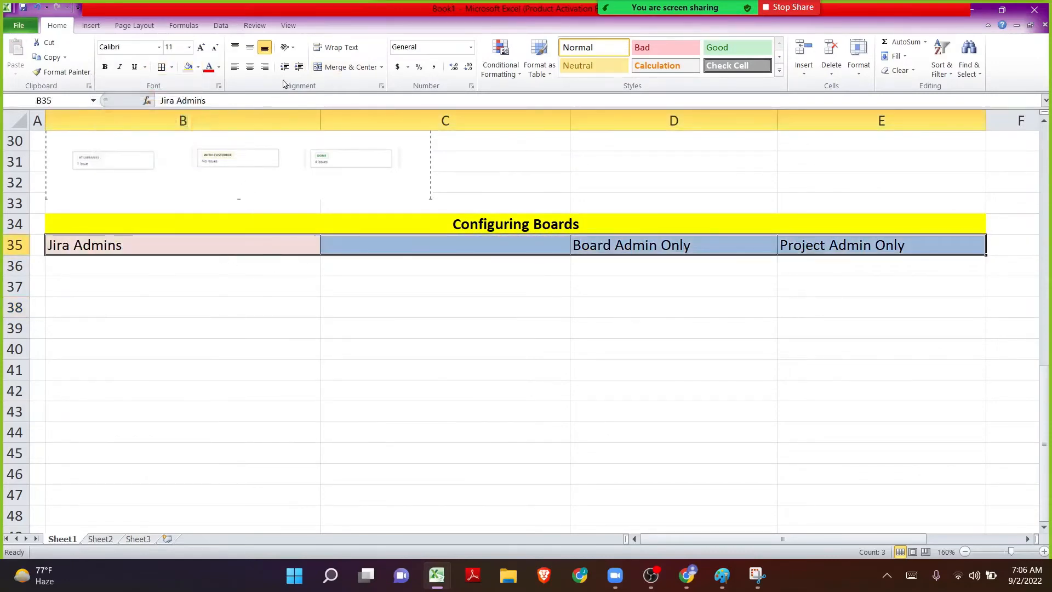
pyautogui.click(249, 67)
pyautogui.click(430, 327)
pyautogui.click(211, 250)
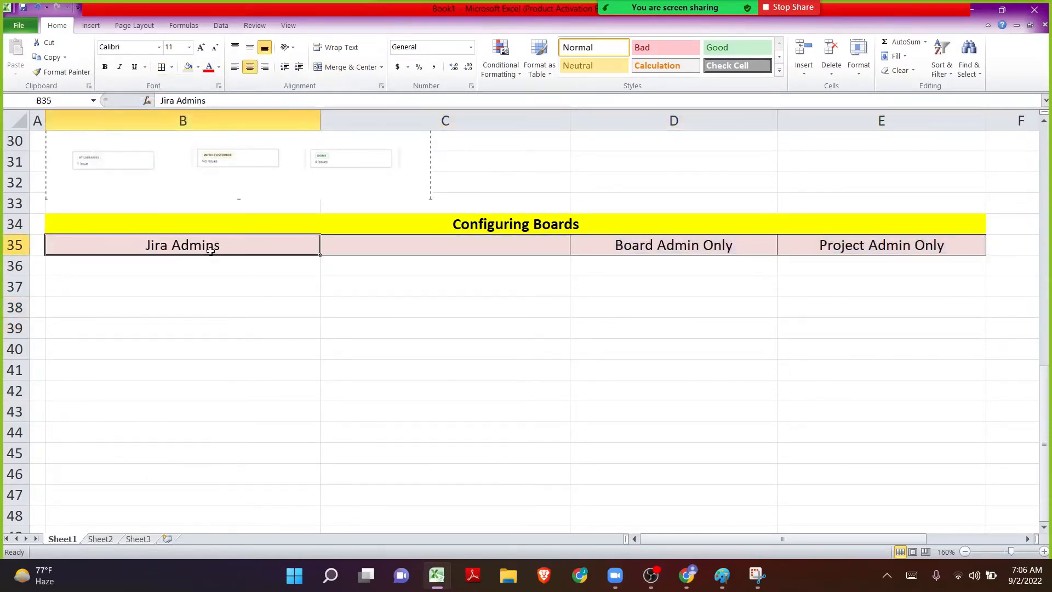
pyautogui.doubleClick(639, 244)
pyautogui.click(817, 242)
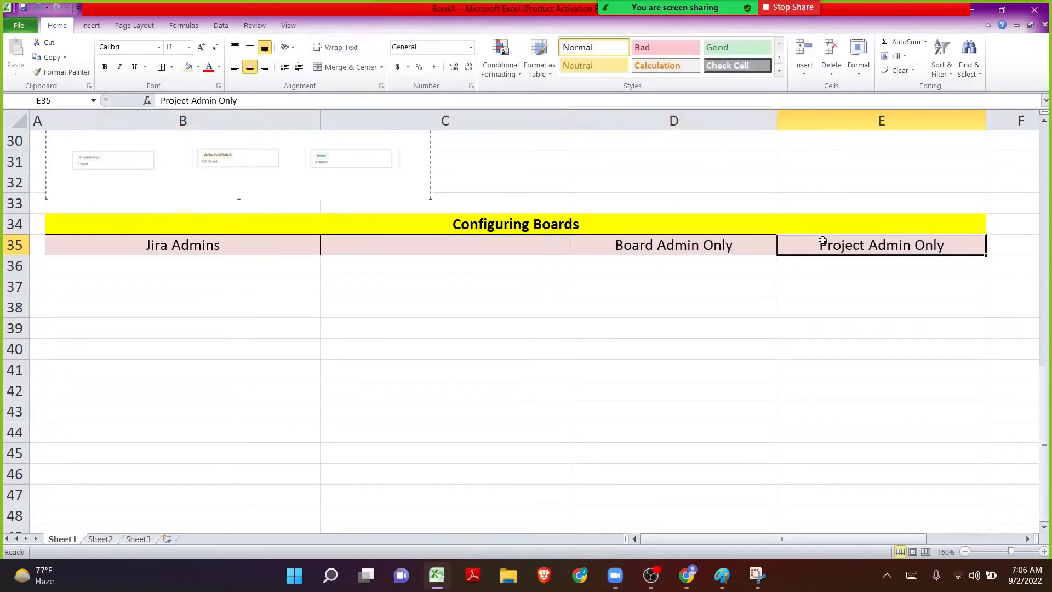
pyautogui.doubleClick(820, 241)
pyautogui.moveTo(819, 242); pyautogui.dragTo(908, 248)
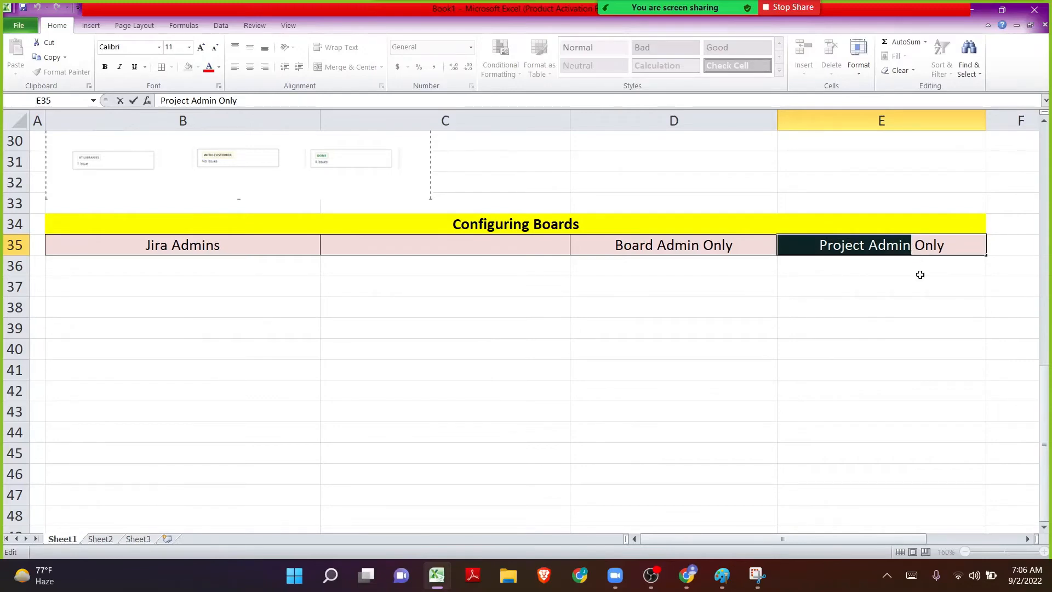
pyautogui.click(918, 274)
pyautogui.click(875, 247)
pyautogui.doubleClick(875, 247)
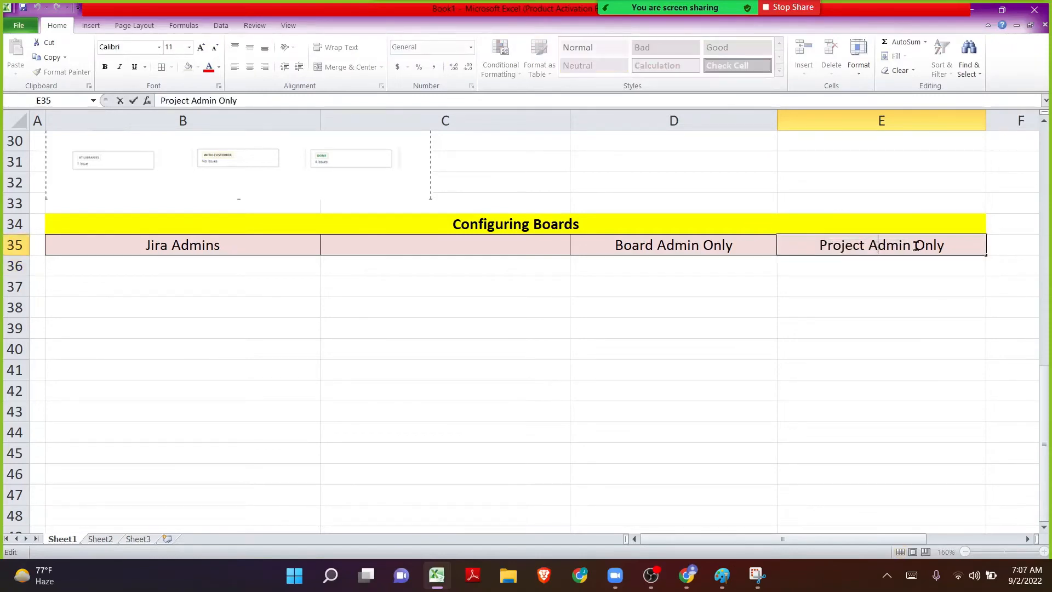
pyautogui.moveTo(913, 246); pyautogui.dragTo(954, 243)
pyautogui.click(859, 289)
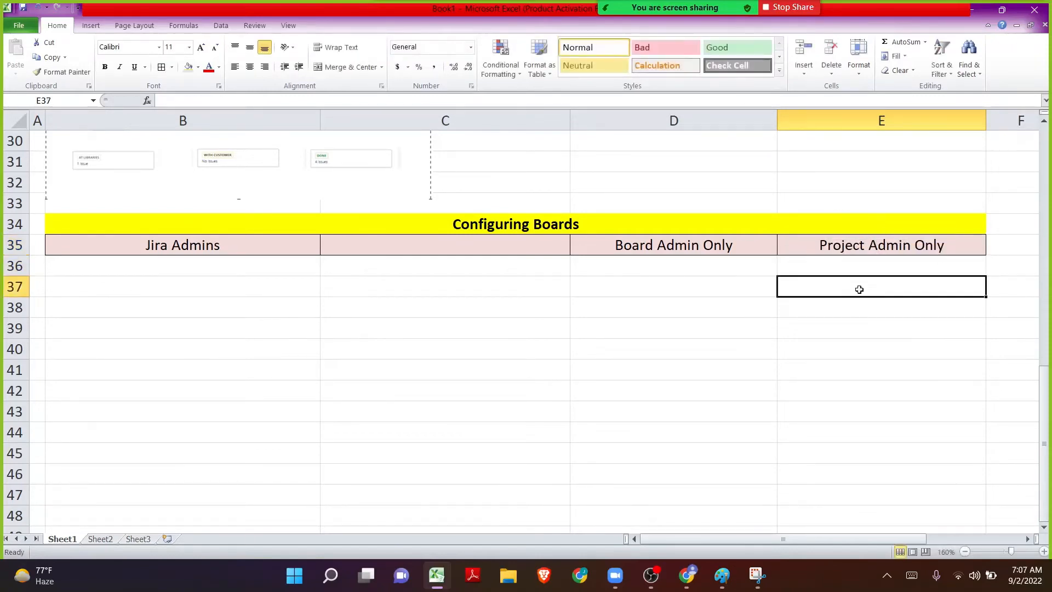
pyautogui.doubleClick(859, 246)
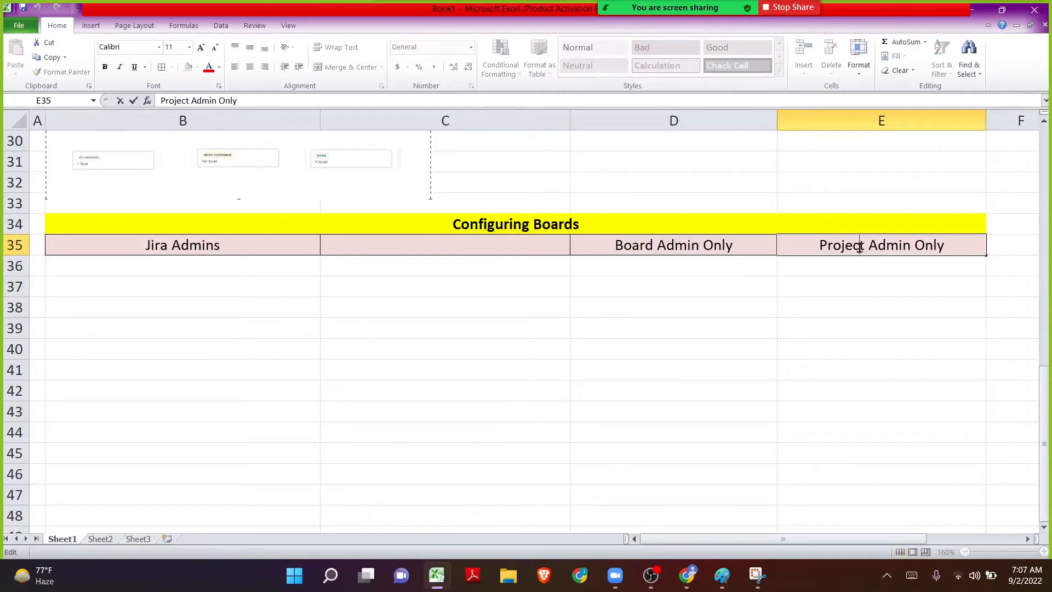
pyautogui.click(636, 283)
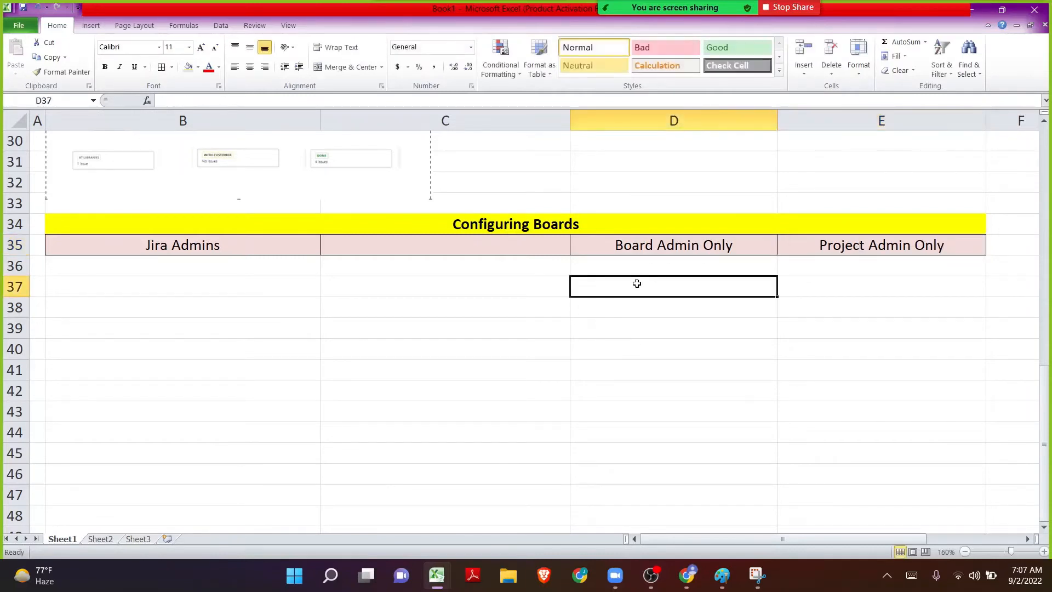
pyautogui.doubleClick(639, 241)
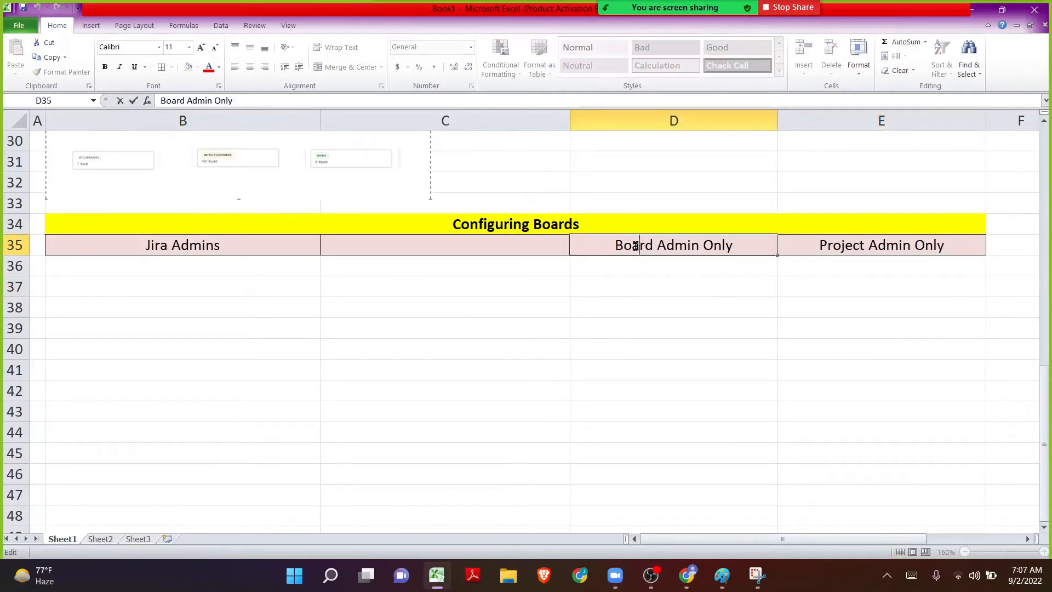
pyautogui.moveTo(608, 246); pyautogui.dragTo(700, 245)
# - Enter the header "Project admin + Board Admin" in the empty cell C35 of the Configuring Boards table
pyautogui.click(454, 244)
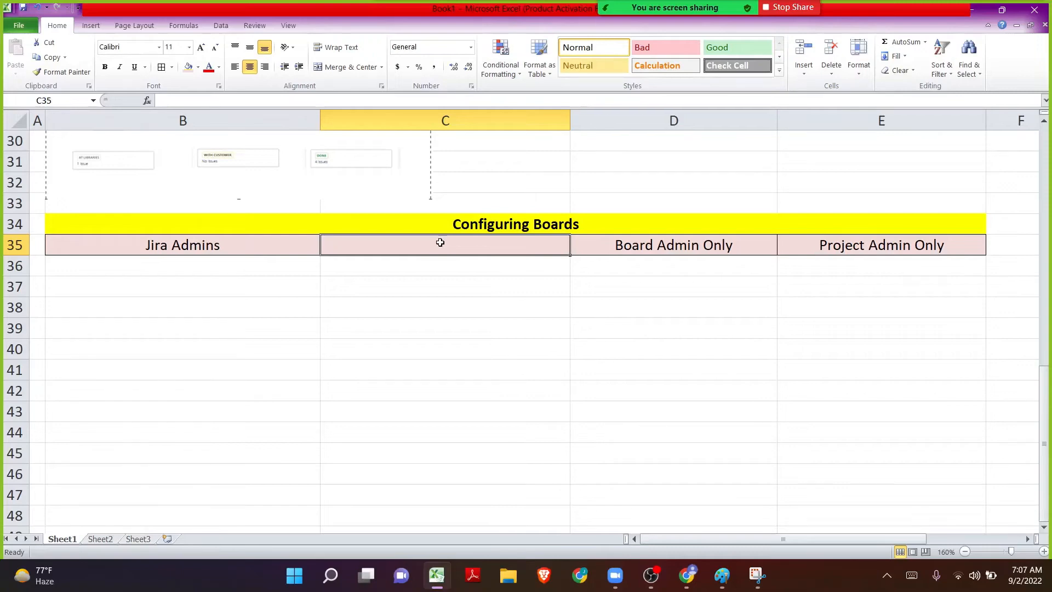
pyautogui.doubleClick(439, 242)
pyautogui.write('Pr')
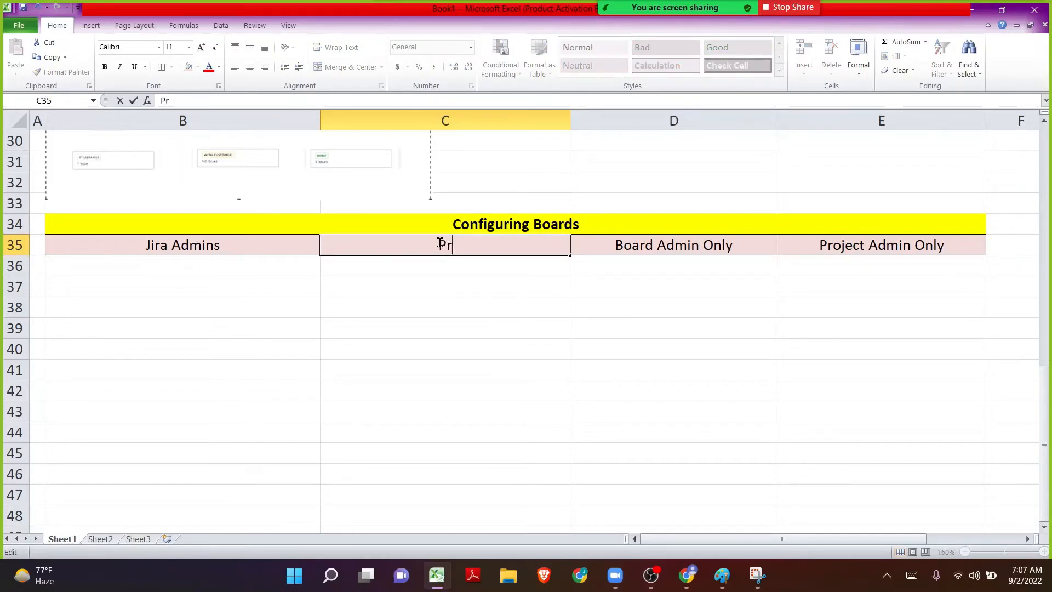
pyautogui.write('oject admin +')
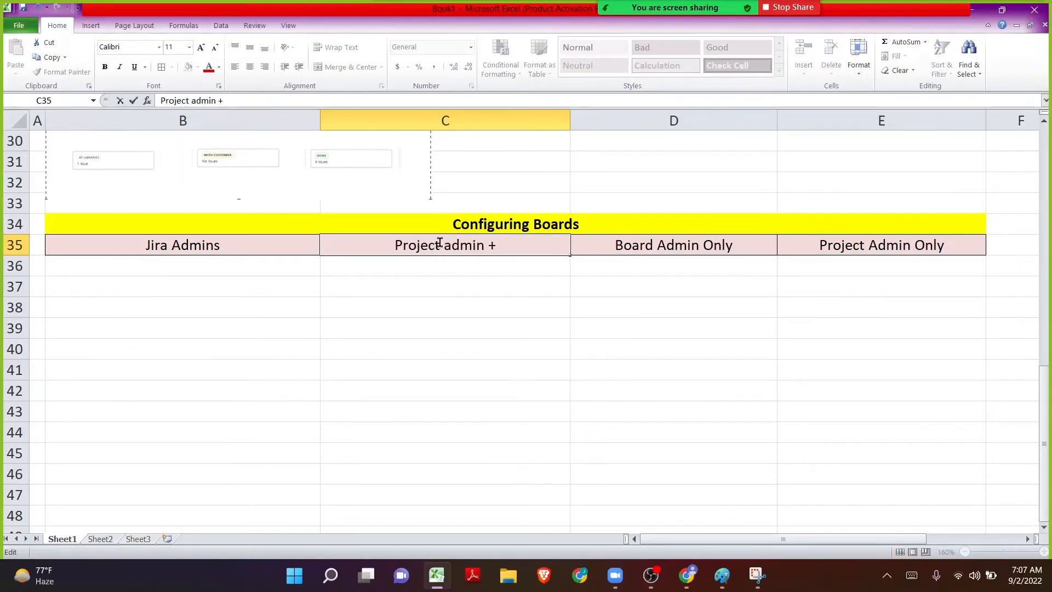
pyautogui.write(' Board ')
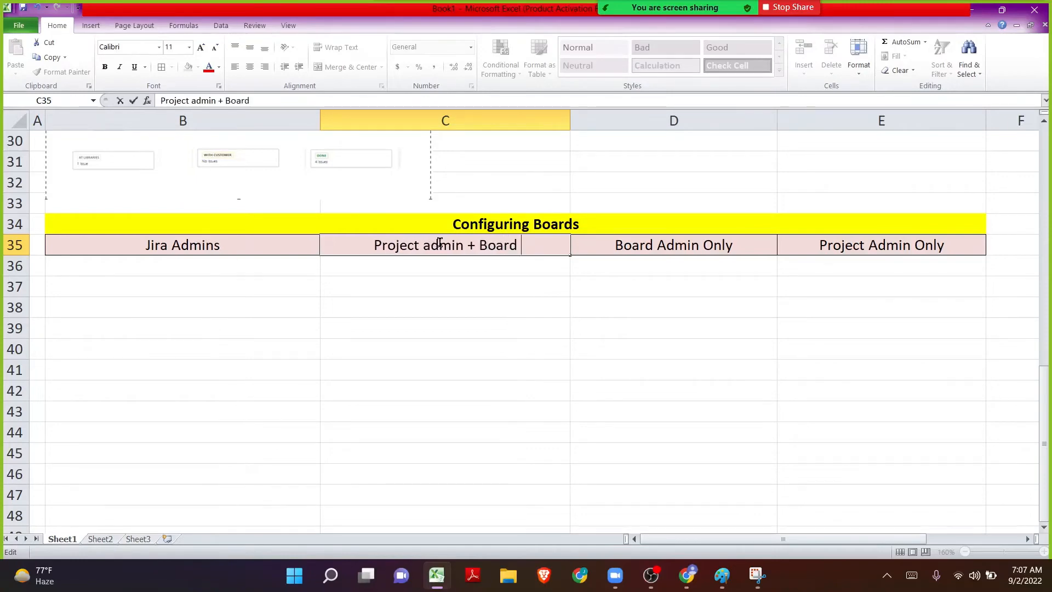
pyautogui.write('Admin')
pyautogui.press('Return')
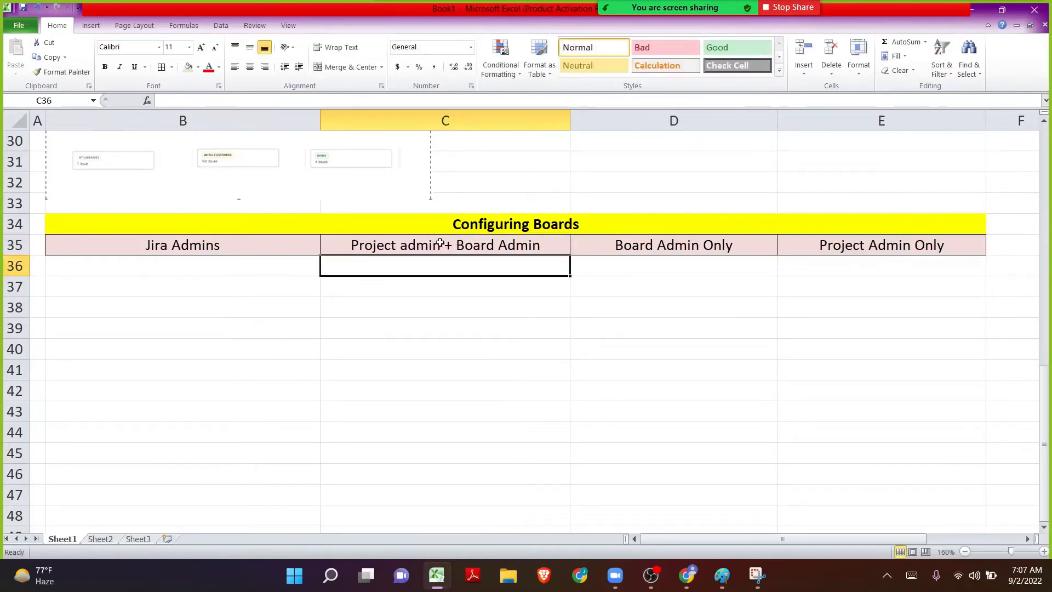
# - Narrow column B closer to its "Jira Admins" header and widen column C around the combined admin header
pyautogui.click(440, 244)
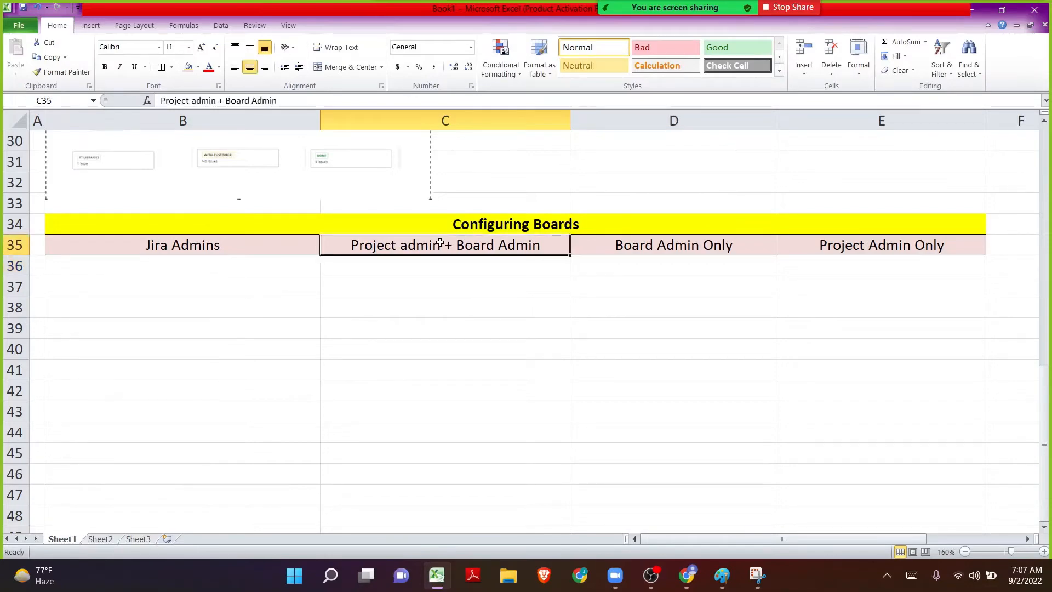
pyautogui.press('Home')
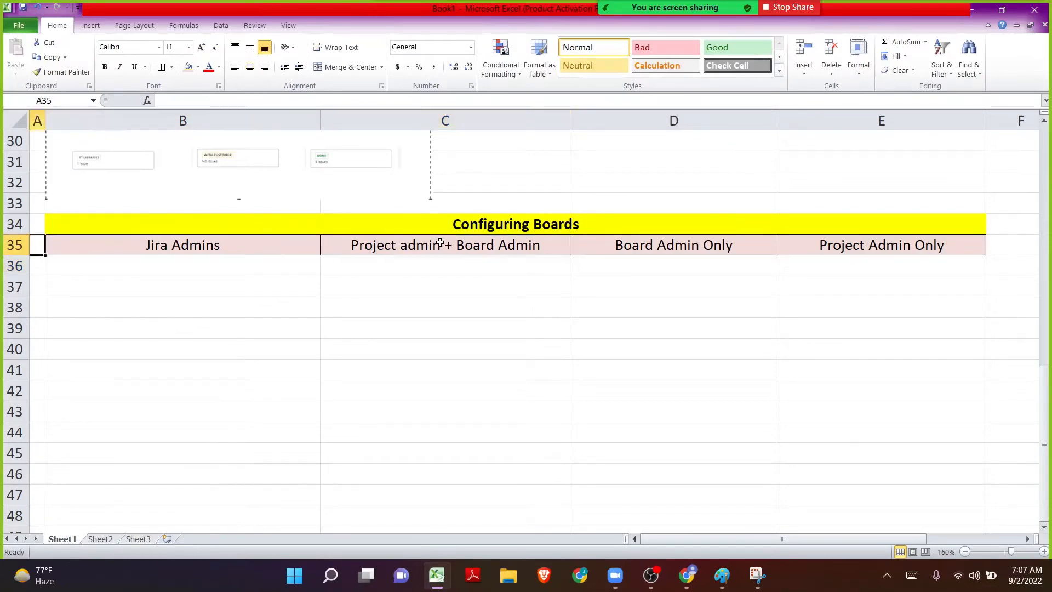
pyautogui.moveTo(319, 119); pyautogui.dragTo(200, 120)
pyautogui.moveTo(449, 116); pyautogui.dragTo(348, 116)
pyautogui.doubleClick(347, 116)
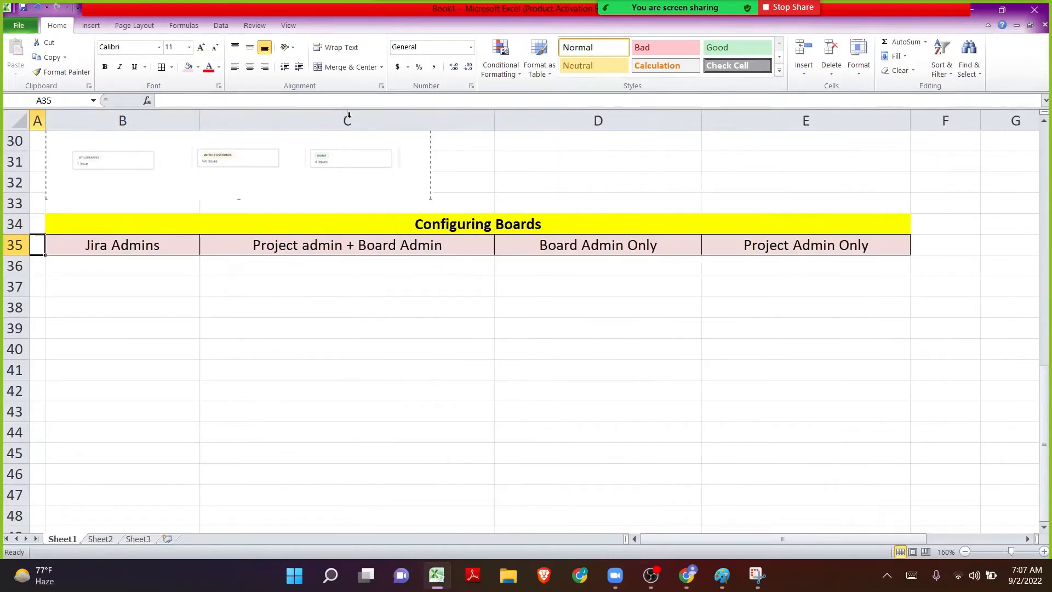
# - Fit columns D and E to their headers, narrow column B, and widen column A to about 48 characters
pyautogui.doubleClick(700, 116)
pyautogui.doubleClick(827, 117)
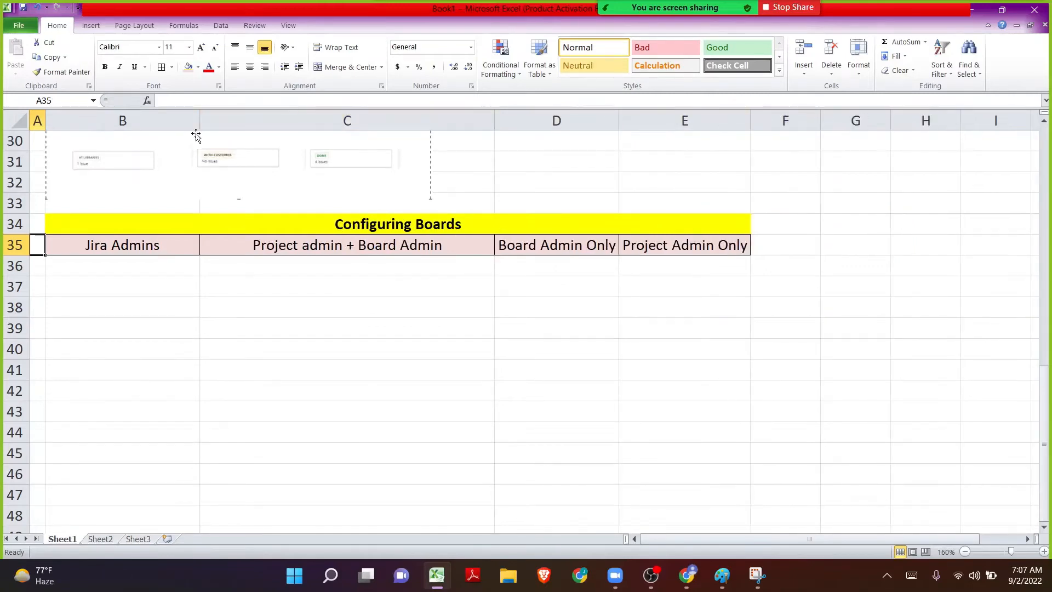
pyautogui.doubleClick(202, 116)
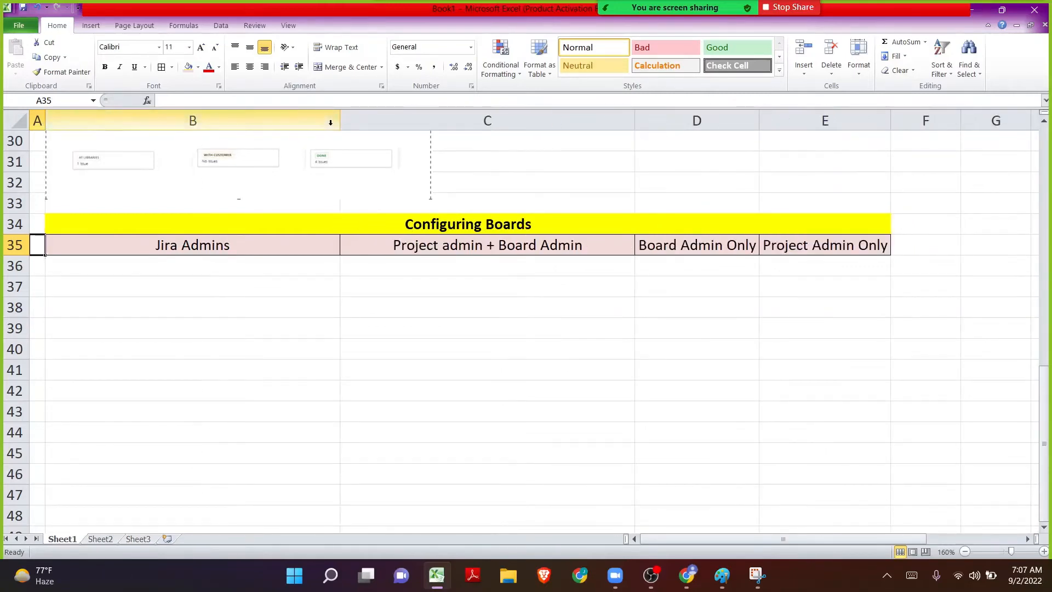
pyautogui.moveTo(339, 120); pyautogui.dragTo(164, 129)
pyautogui.moveTo(144, 131); pyautogui.dragTo(163, 131)
pyautogui.moveTo(45, 122); pyautogui.dragTo(421, 123)
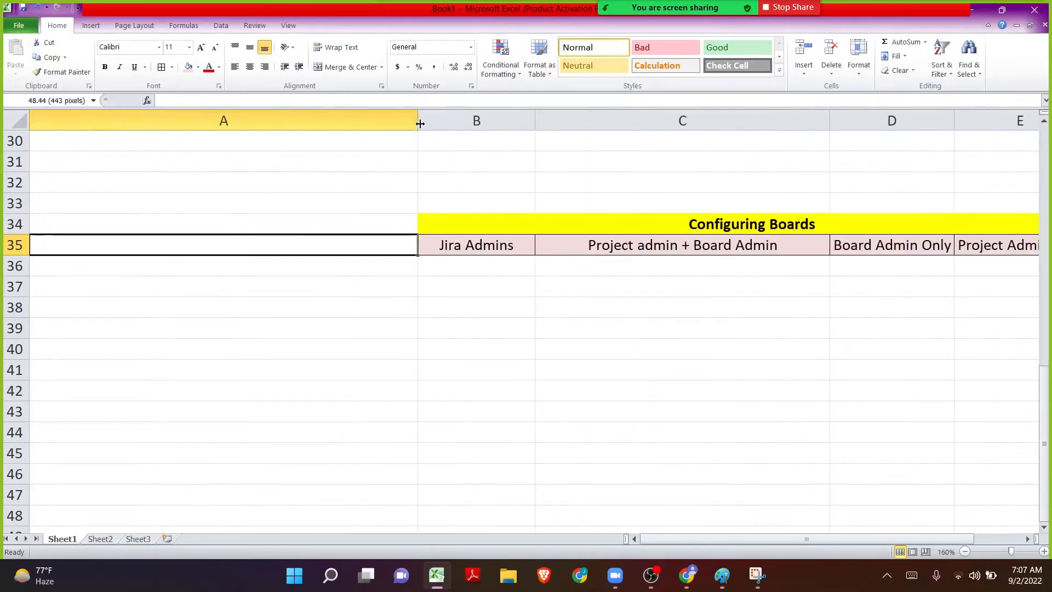
# - Enter "Add Columns to a board and map statuses using any type of workflow" in cell A36 and wrap its text
pyautogui.click(251, 264)
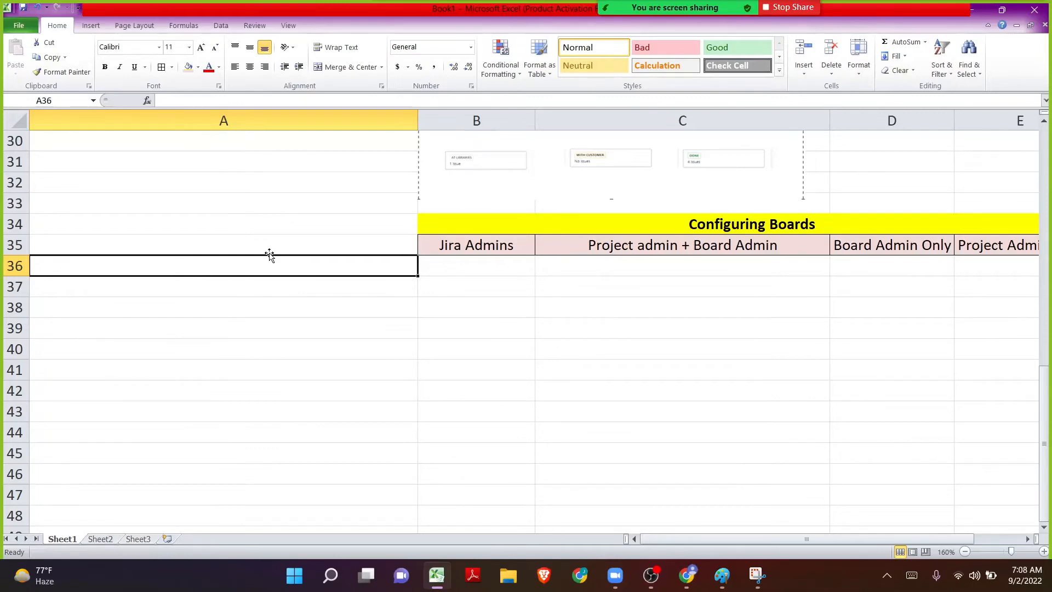
pyautogui.write('Add C')
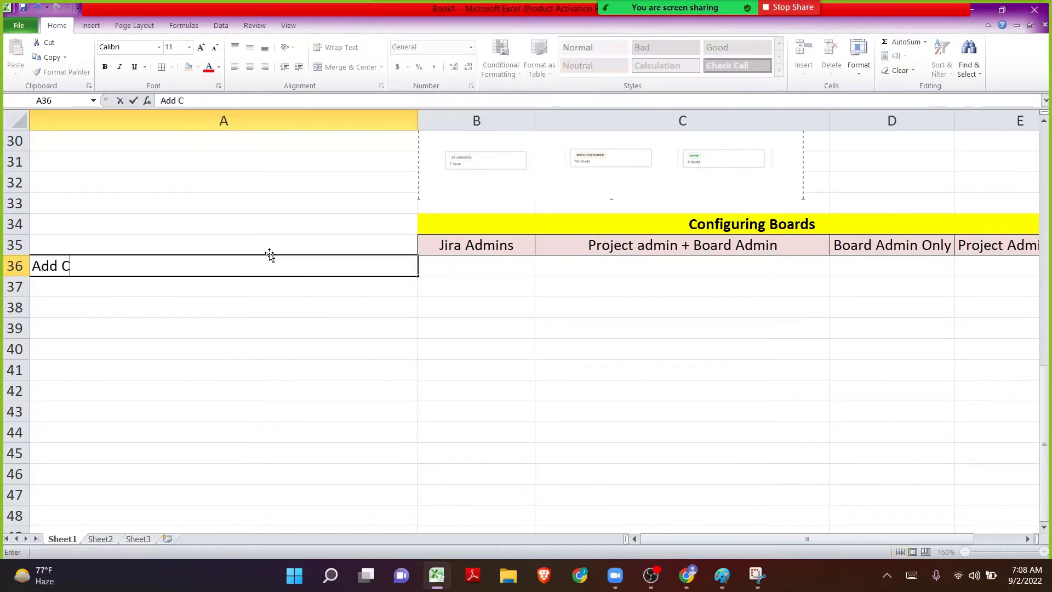
pyautogui.write('olumns')
pyautogui.press('BackSpace')
pyautogui.write('ns to a board')
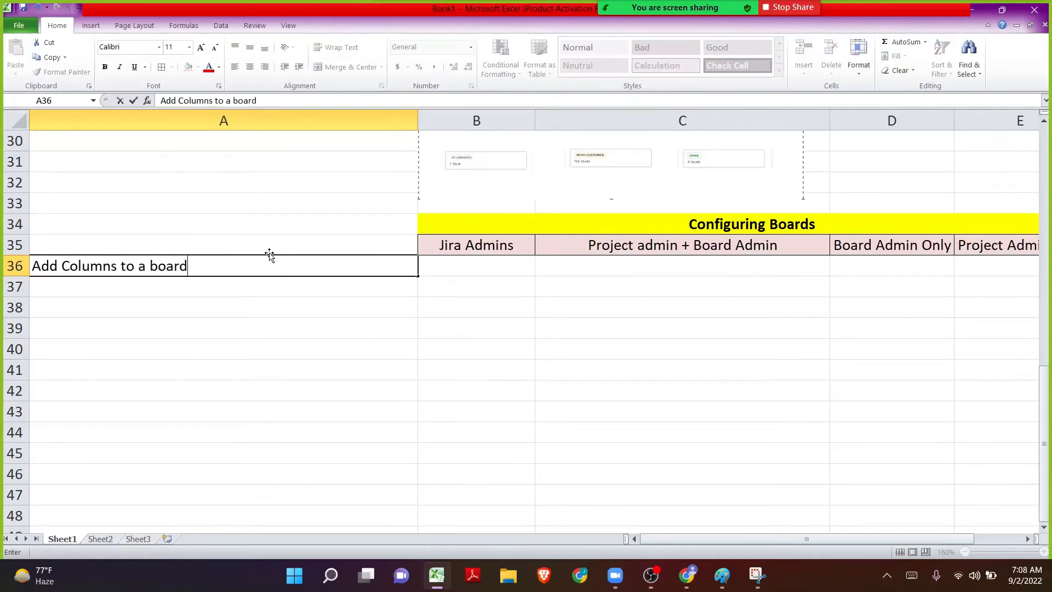
pyautogui.write(' and map s')
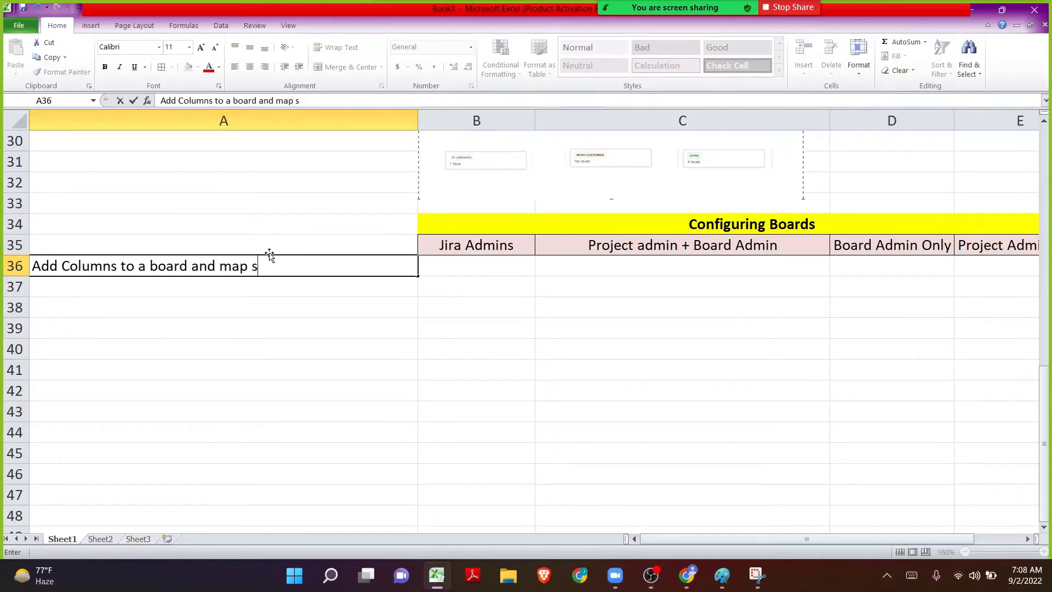
pyautogui.write('tatuses using any ')
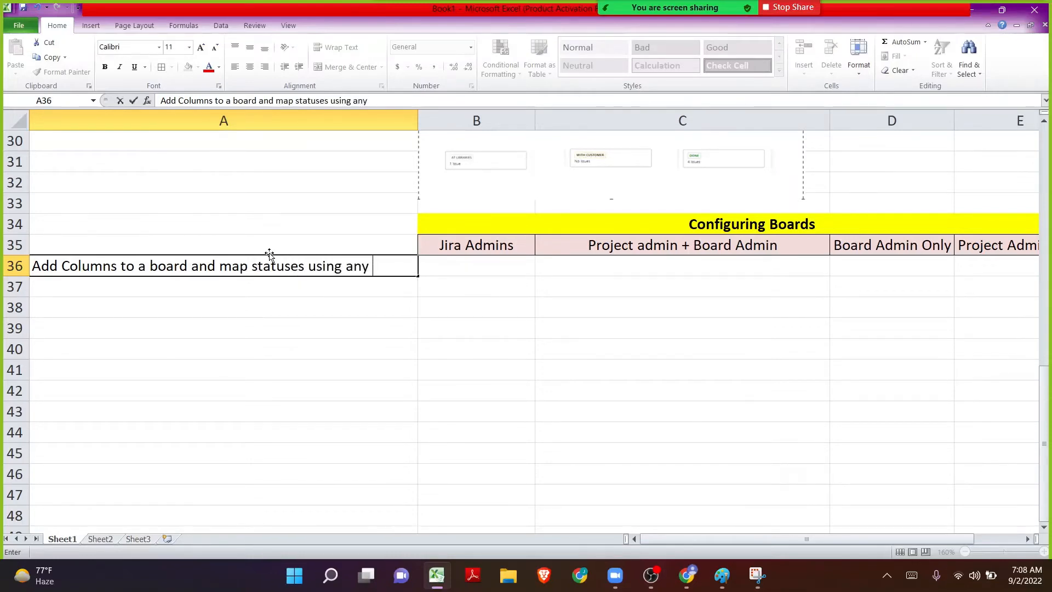
pyautogui.write('time')
pyautogui.press('BackSpace')
pyautogui.press('BackSpace')
pyautogui.press('BackSpace')
pyautogui.press('BackSpace')
pyautogui.write('ype of workflow')
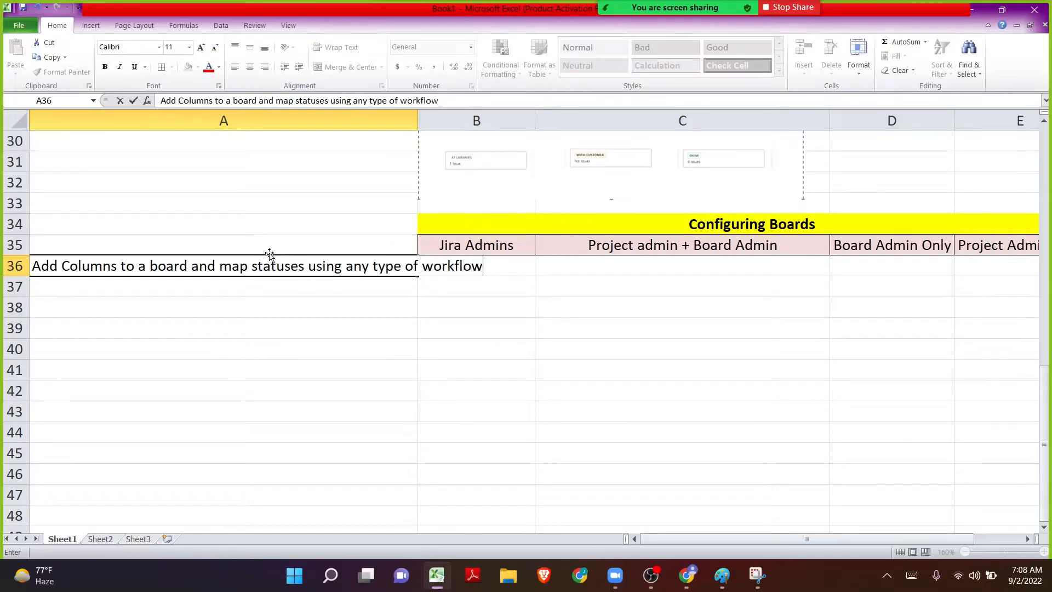
pyautogui.press('Return')
pyautogui.click(269, 252)
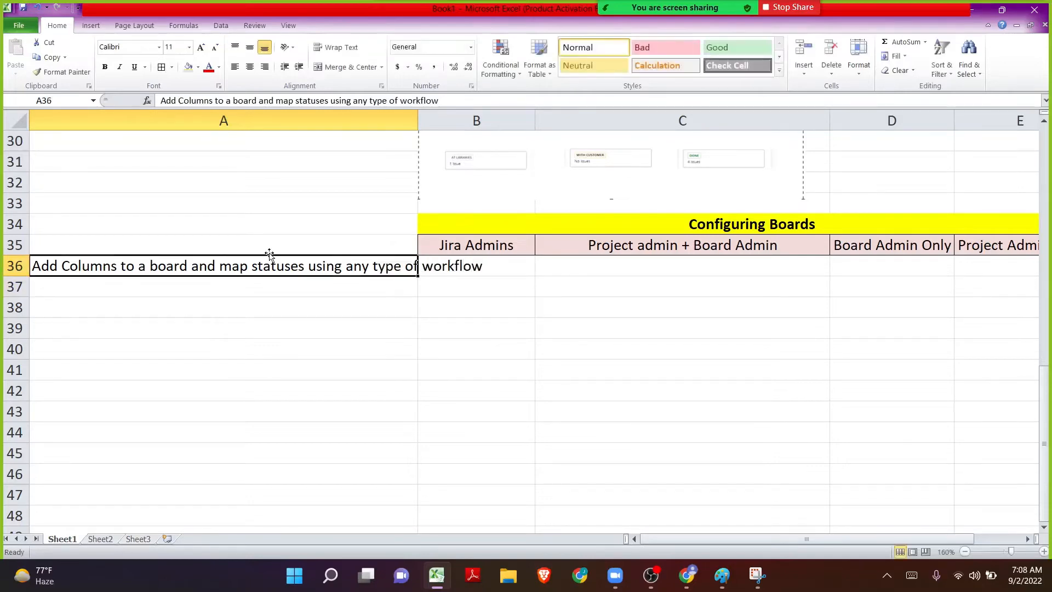
pyautogui.click(336, 48)
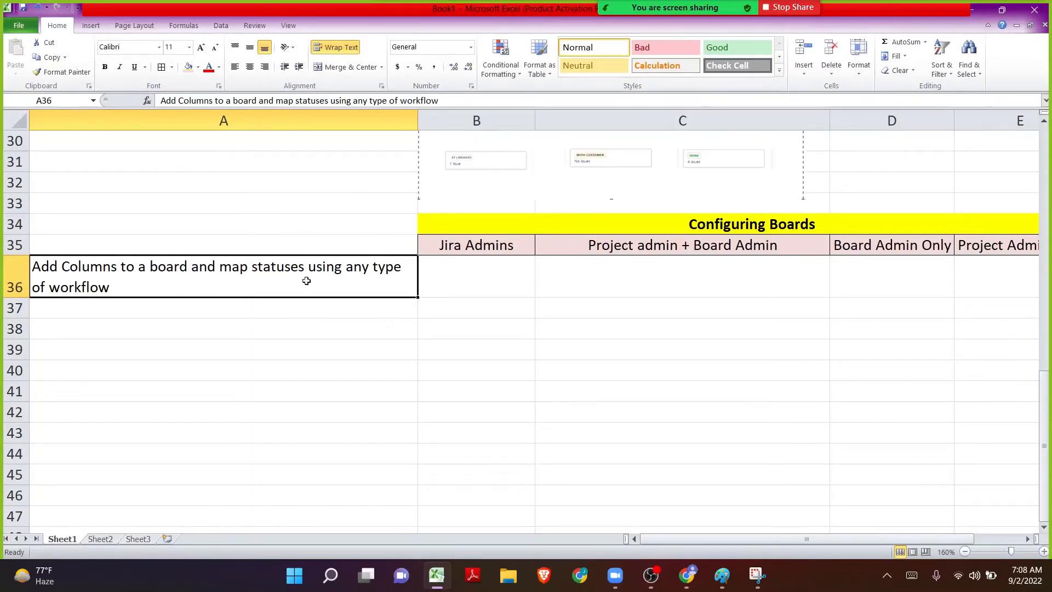
# - Apply the Bad style to cell E36 under Project Admin Only and enter "No" in it
pyautogui.click(436, 277)
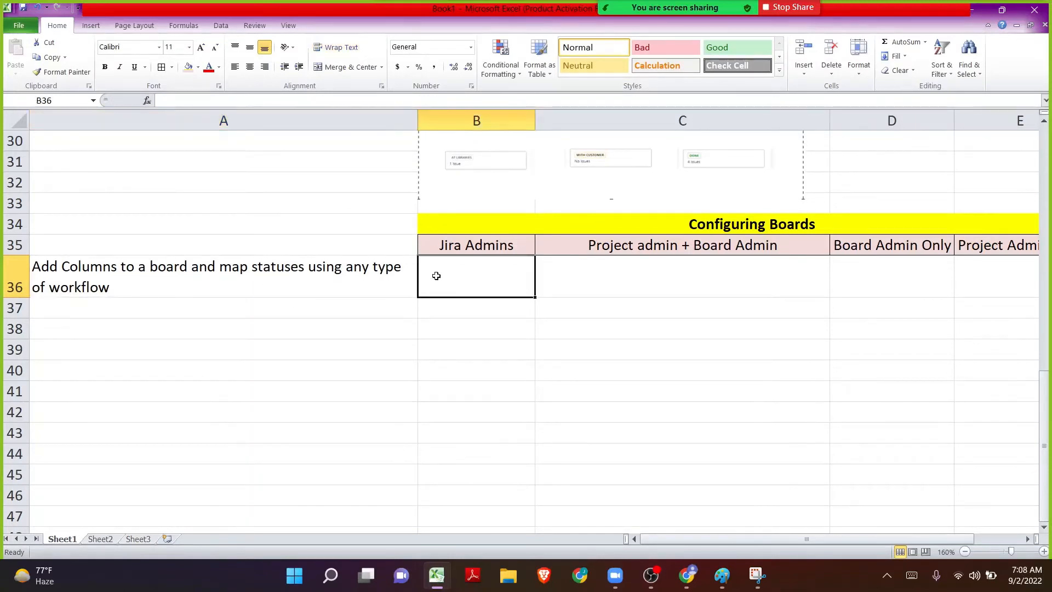
pyautogui.click(896, 277)
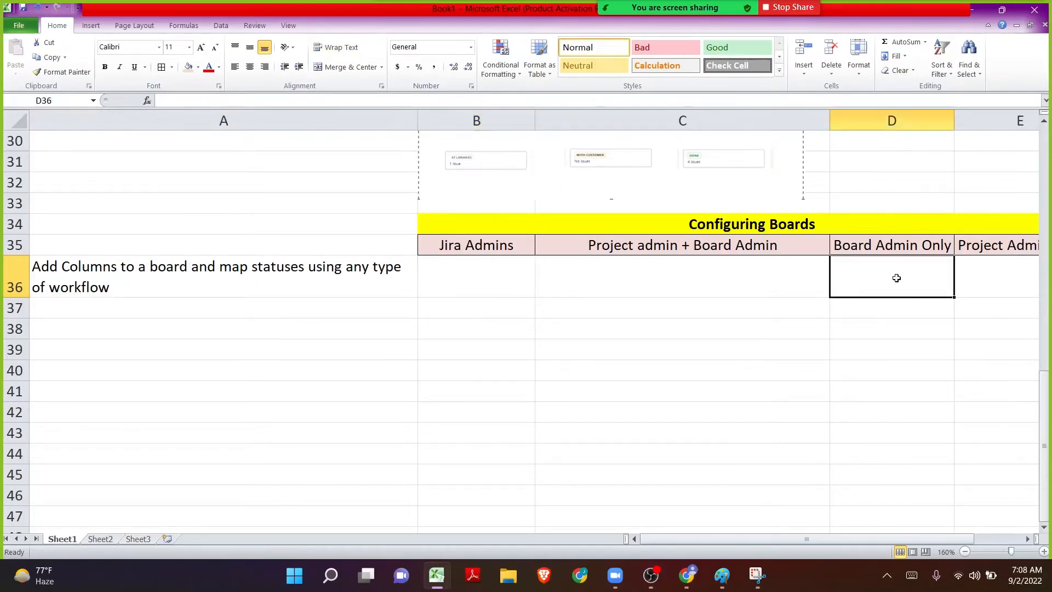
pyautogui.click(663, 271)
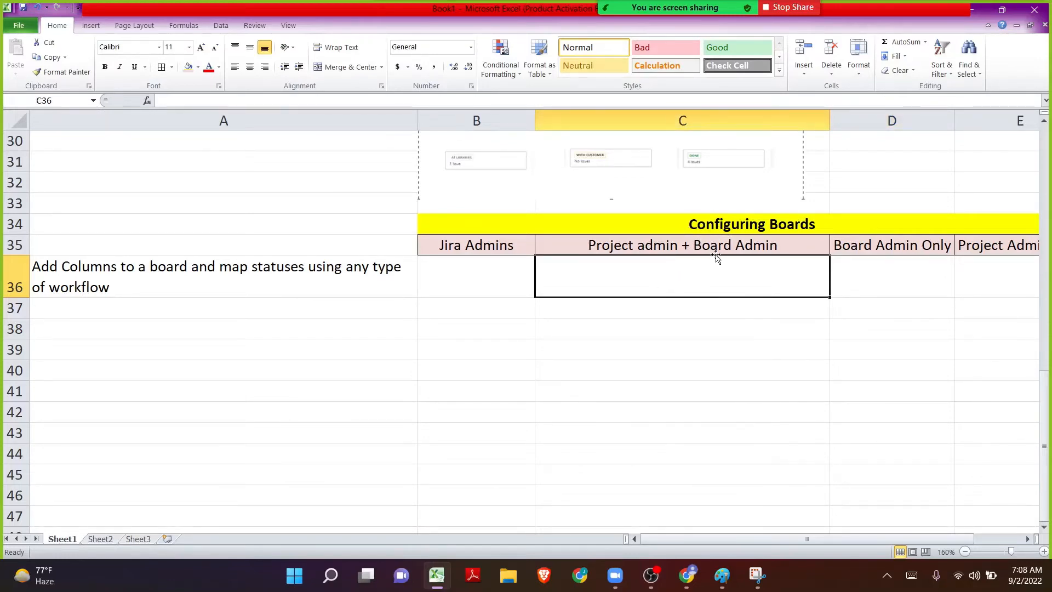
pyautogui.click(968, 273)
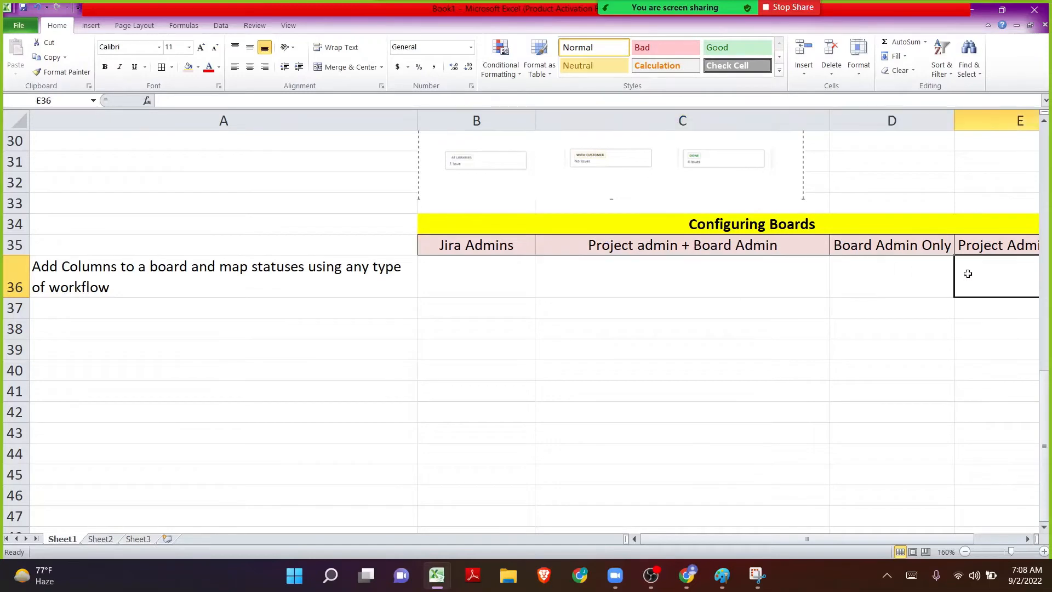
pyautogui.click(644, 46)
pyautogui.write('No')
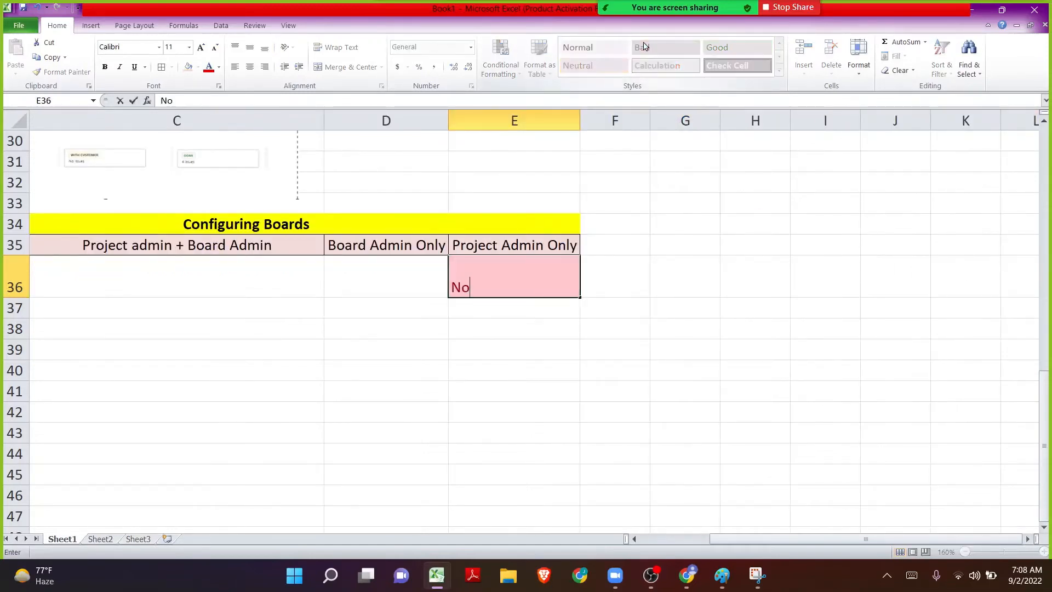
pyautogui.press('Return')
# - Apply the Good style to cell B36 under Jira Admins and enter "Yes" in it
pyautogui.press('Up')
pyautogui.press('Home')
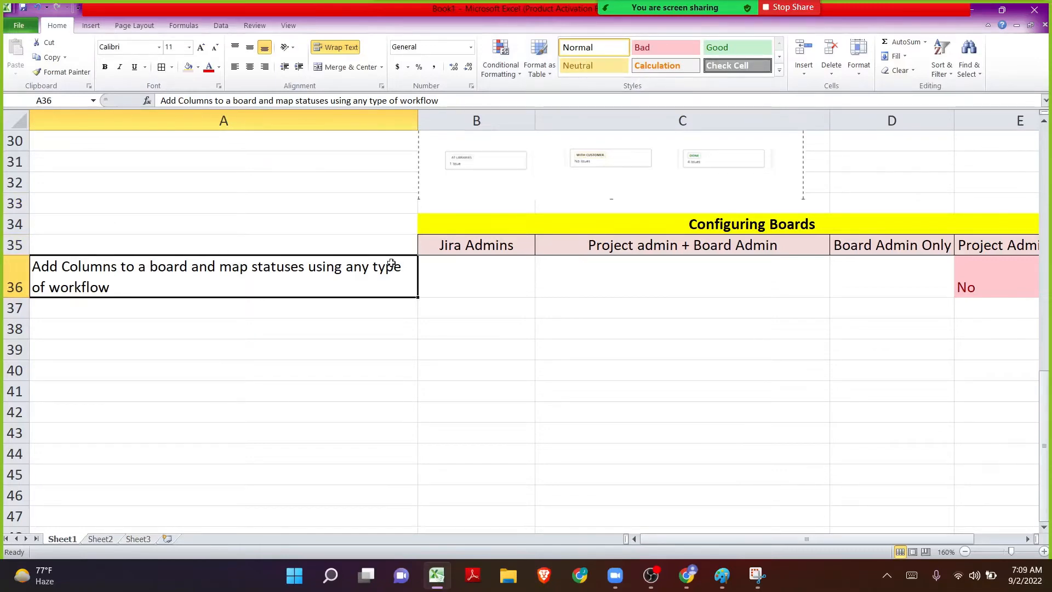
pyautogui.click(434, 274)
pyautogui.click(752, 49)
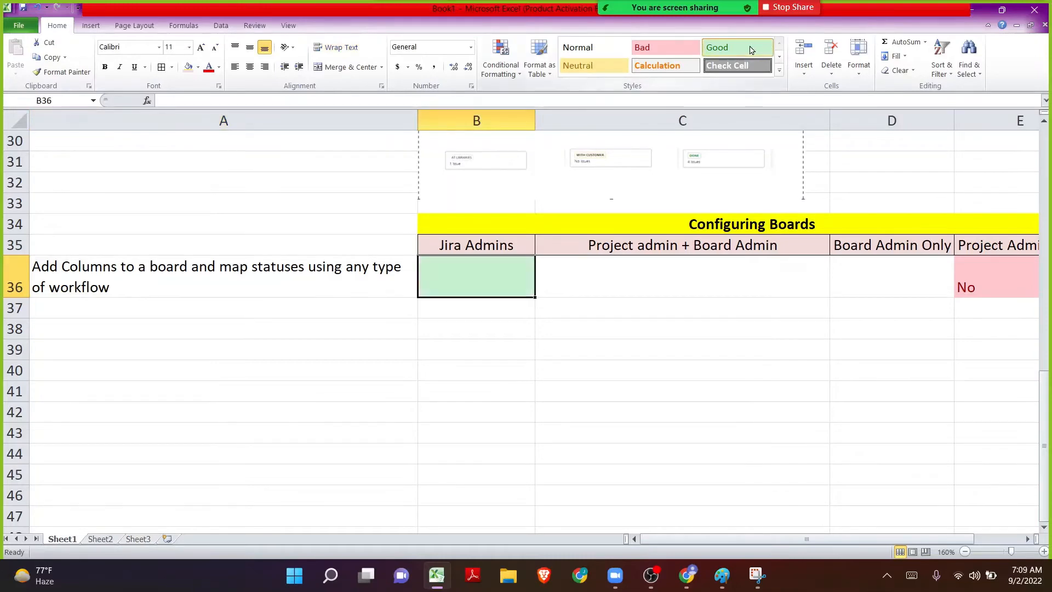
pyautogui.write('Yes')
pyautogui.press('Return')
# - Apply the Good style to cell D36 under Board Admin Only and enter "Yes" in it
pyautogui.press('Up')
pyautogui.press('Right')
pyautogui.press('Right')
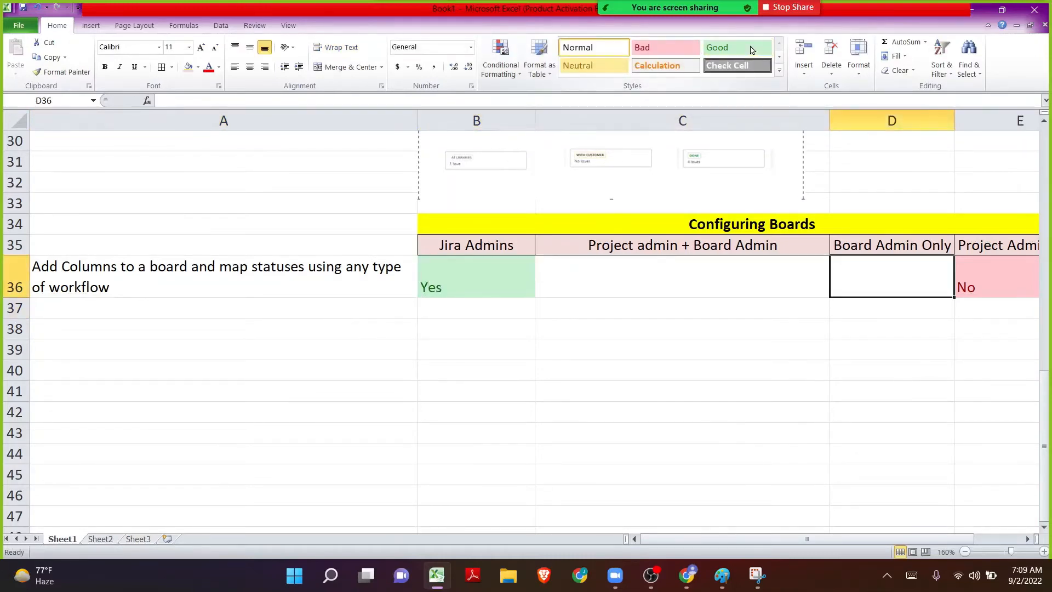
pyautogui.click(752, 49)
pyautogui.write('Yes')
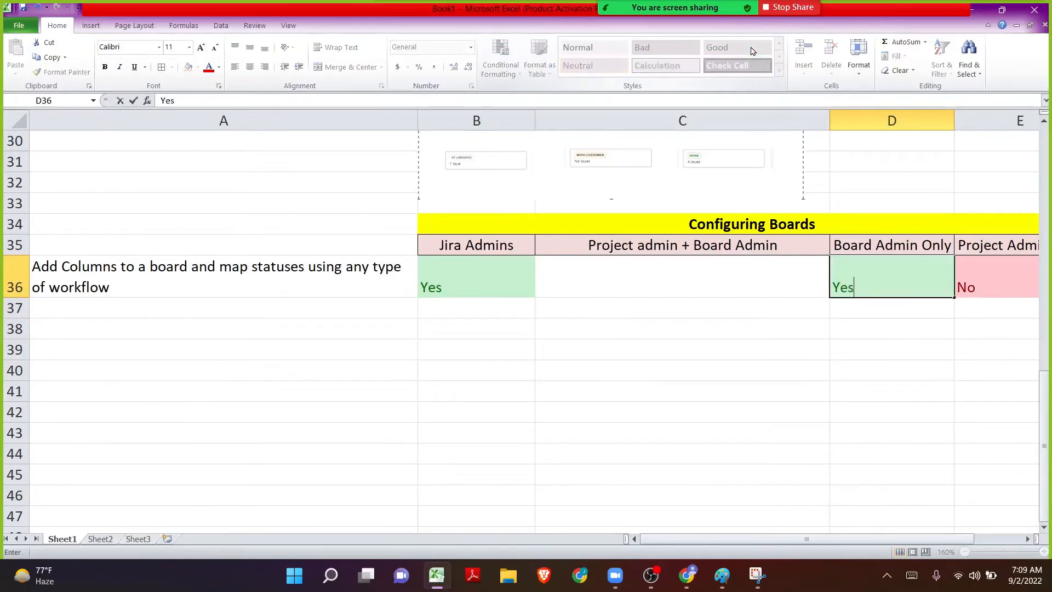
pyautogui.press('Return')
# - Apply the Good style to cell C36 under Project admin + Board Admin and enter "Yes" in it
pyautogui.press('Up')
pyautogui.press('Left')
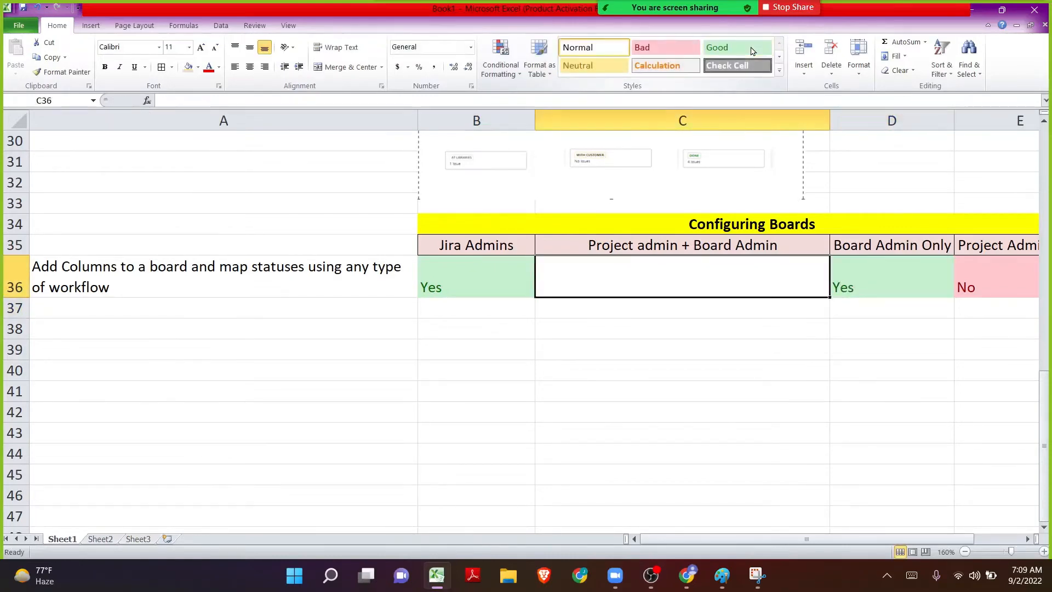
pyautogui.click(744, 55)
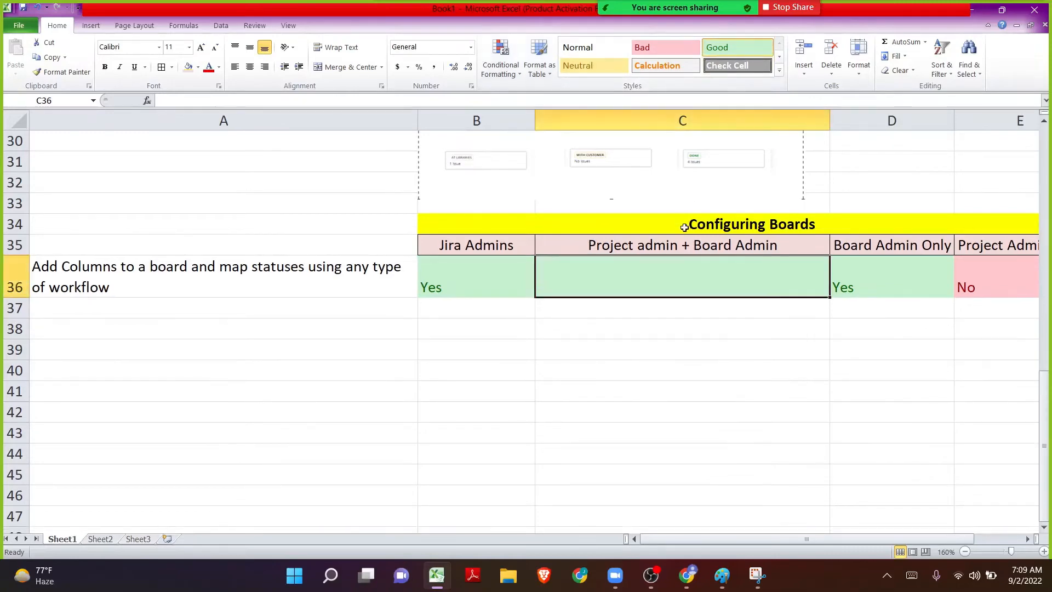
pyautogui.click(609, 246)
pyautogui.doubleClick(608, 245)
pyautogui.moveTo(608, 245); pyautogui.dragTo(693, 250)
pyautogui.click(658, 280)
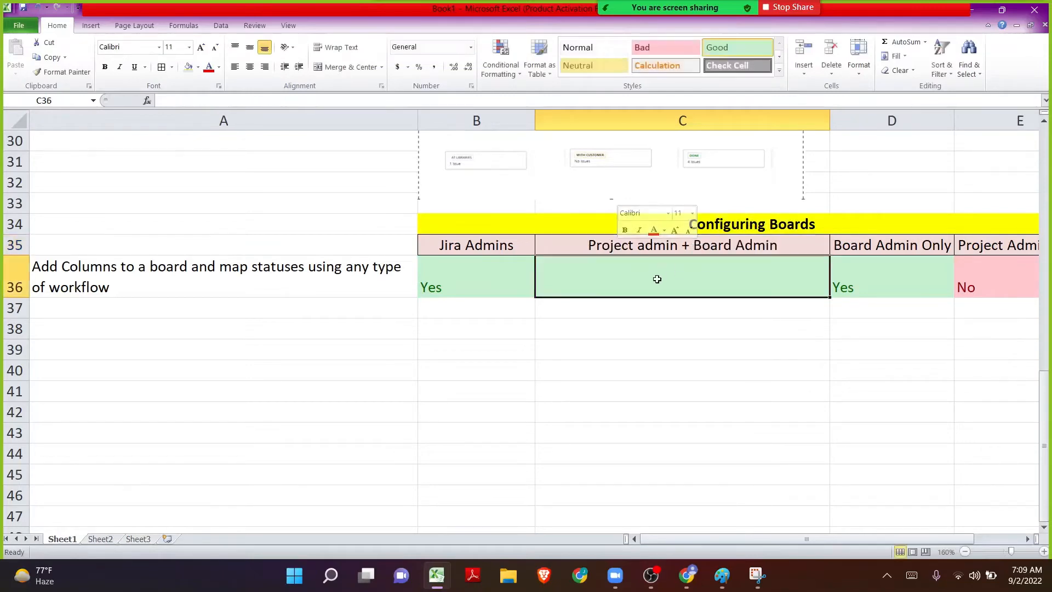
pyautogui.write('Yes')
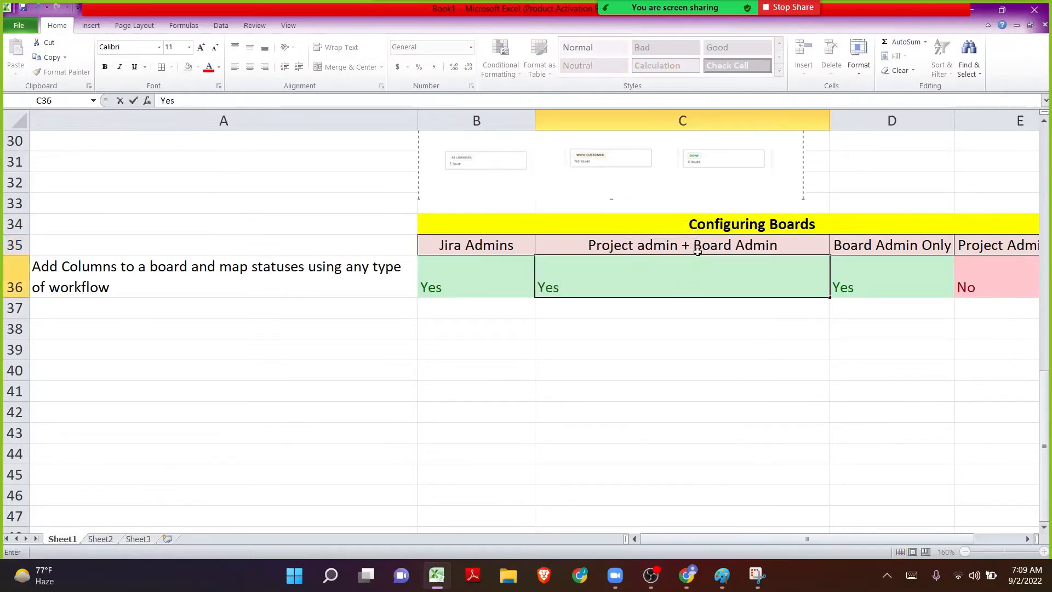
pyautogui.press('Return')
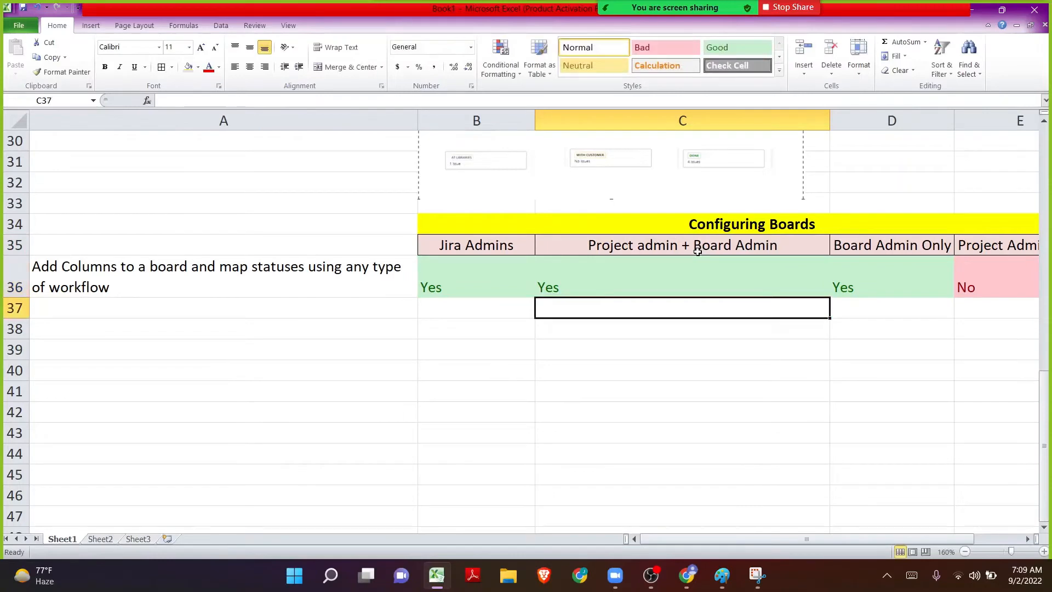
# - Add borders around all the cells in B36:E36 and centre their contents horizontally
pyautogui.press('Up')
pyautogui.moveTo(476, 277); pyautogui.dragTo(695, 247)
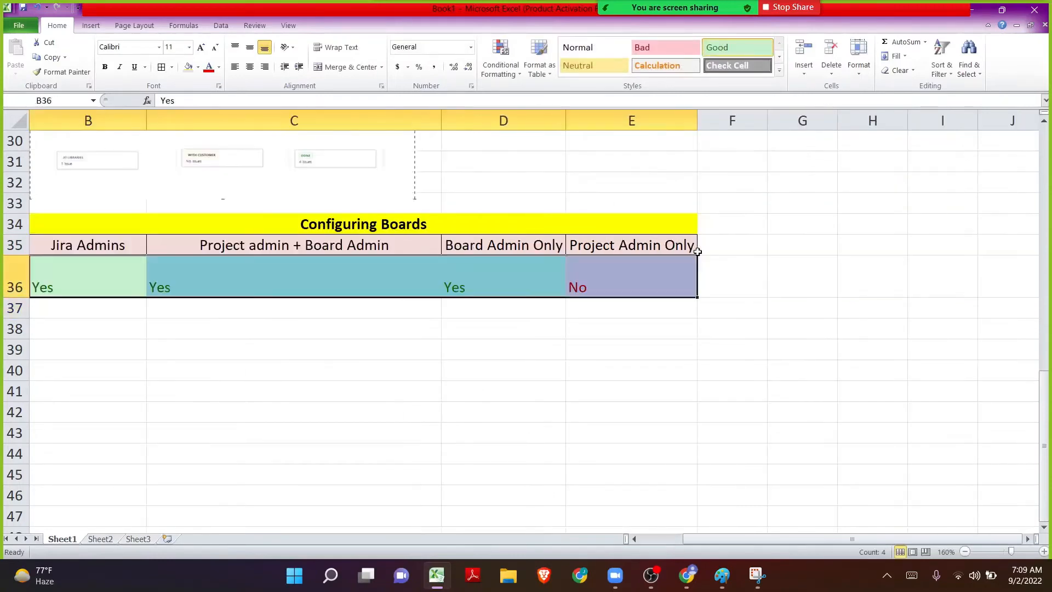
pyautogui.click(161, 66)
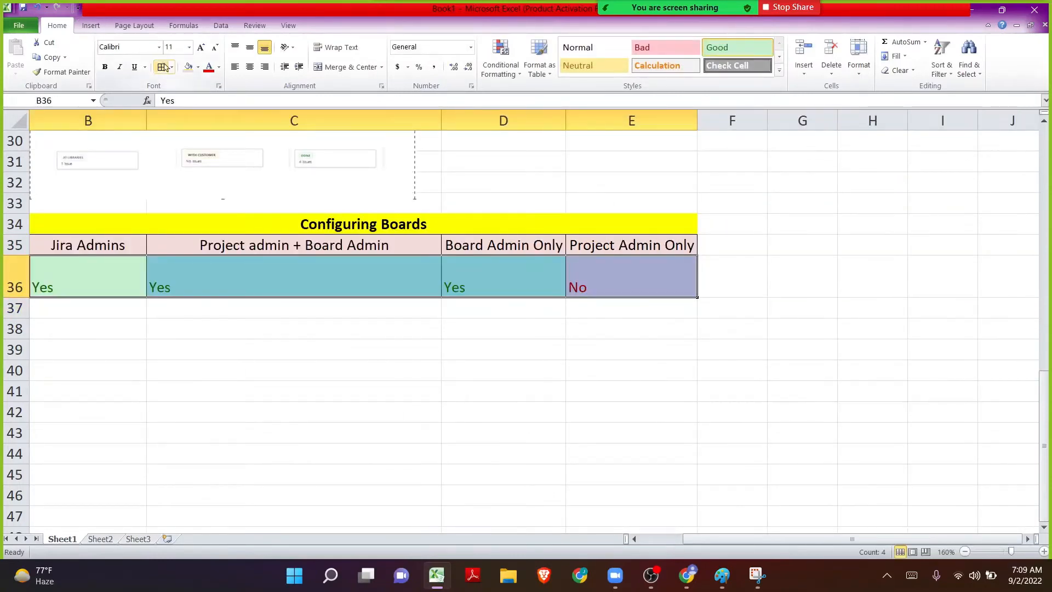
pyautogui.click(249, 67)
# - Enter "Add Statuses to a board using the Simplified worflow" in cell A37
pyautogui.click(291, 354)
pyautogui.press('Home')
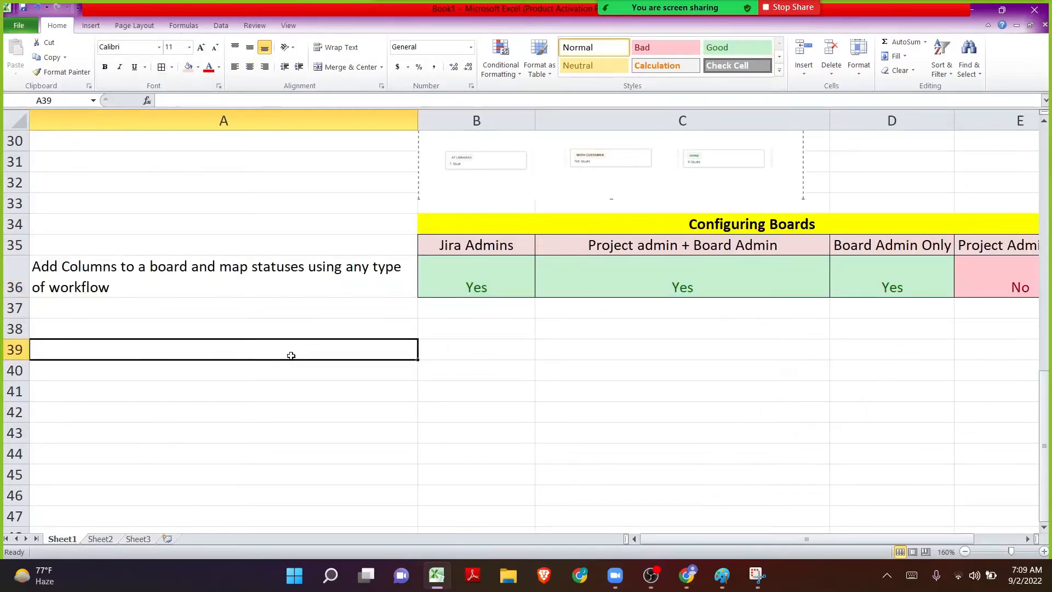
pyautogui.press('Up')
pyautogui.press('Up')
pyautogui.write('Ad')
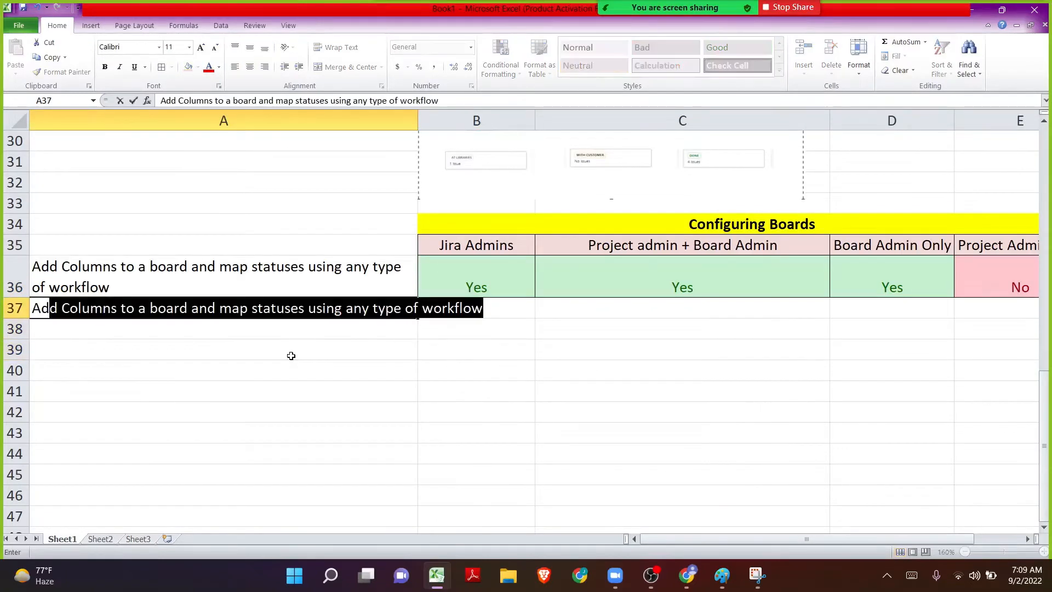
pyautogui.write('d Stat')
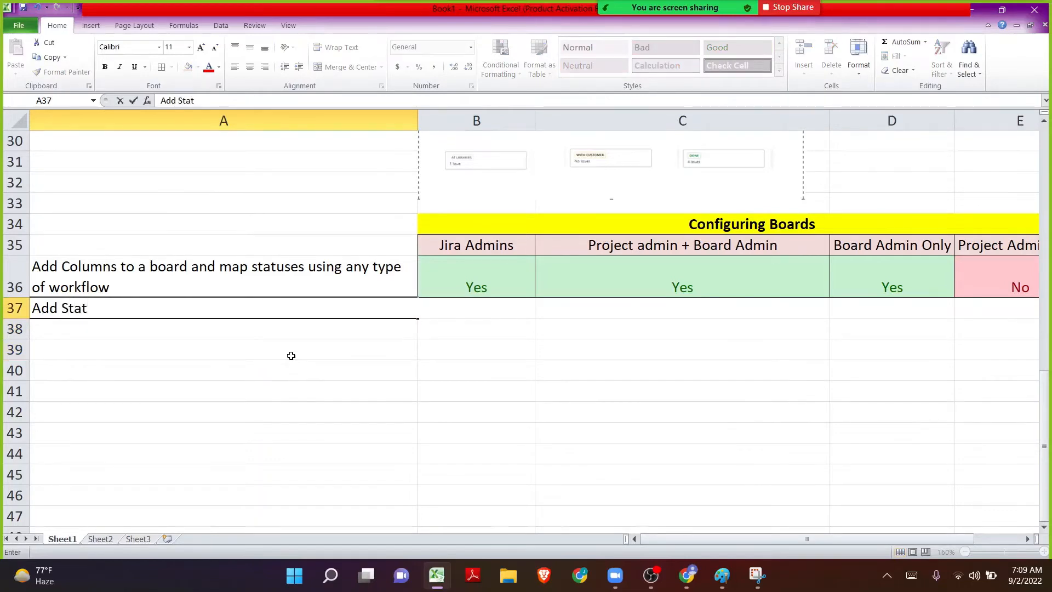
pyautogui.write('uses to a board ')
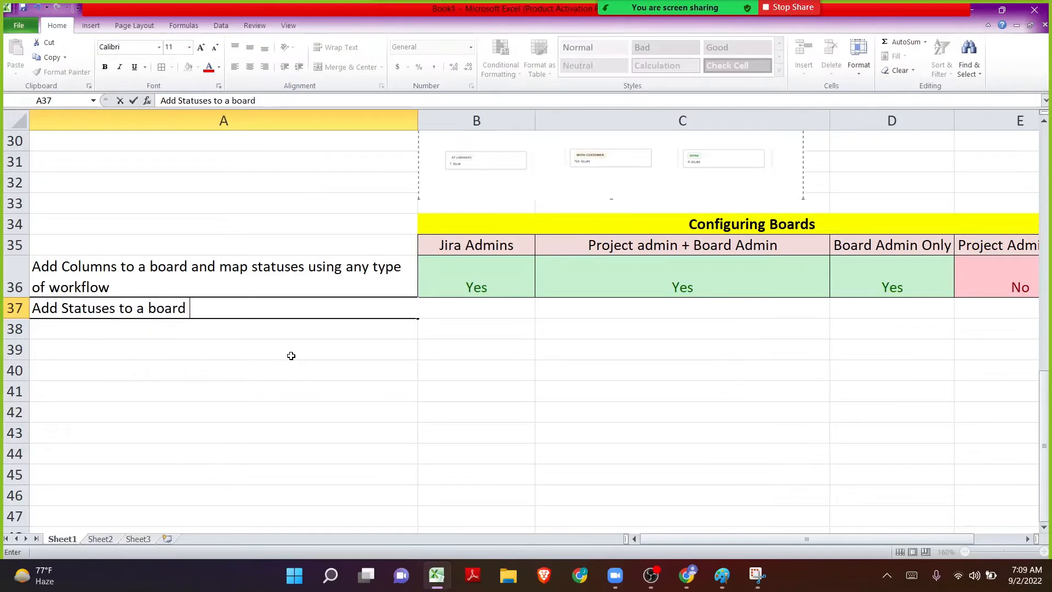
pyautogui.write('using the Simplified ')
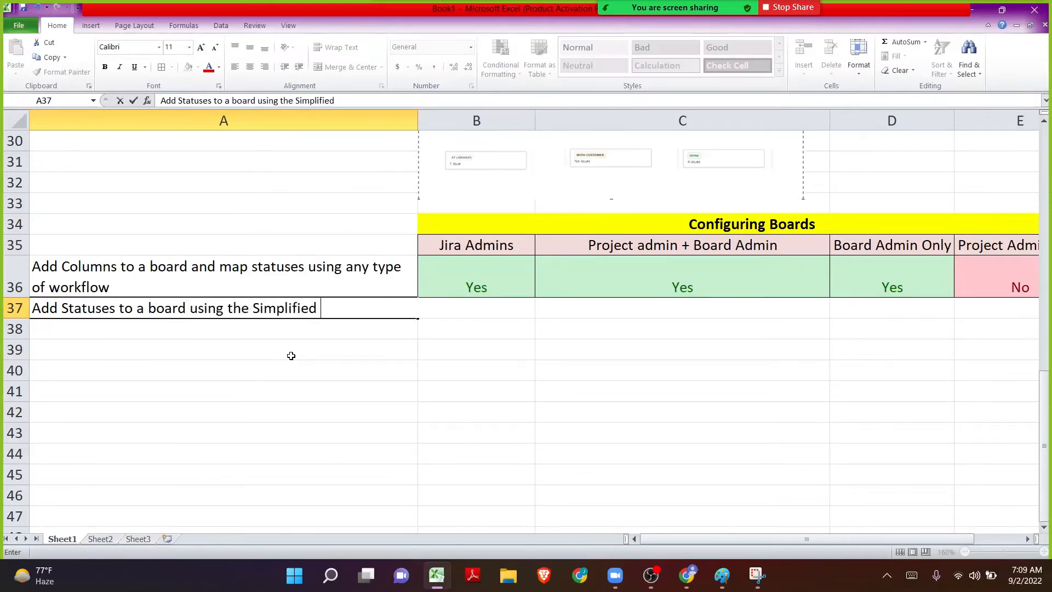
pyautogui.write('worflow')
pyautogui.press('Return')
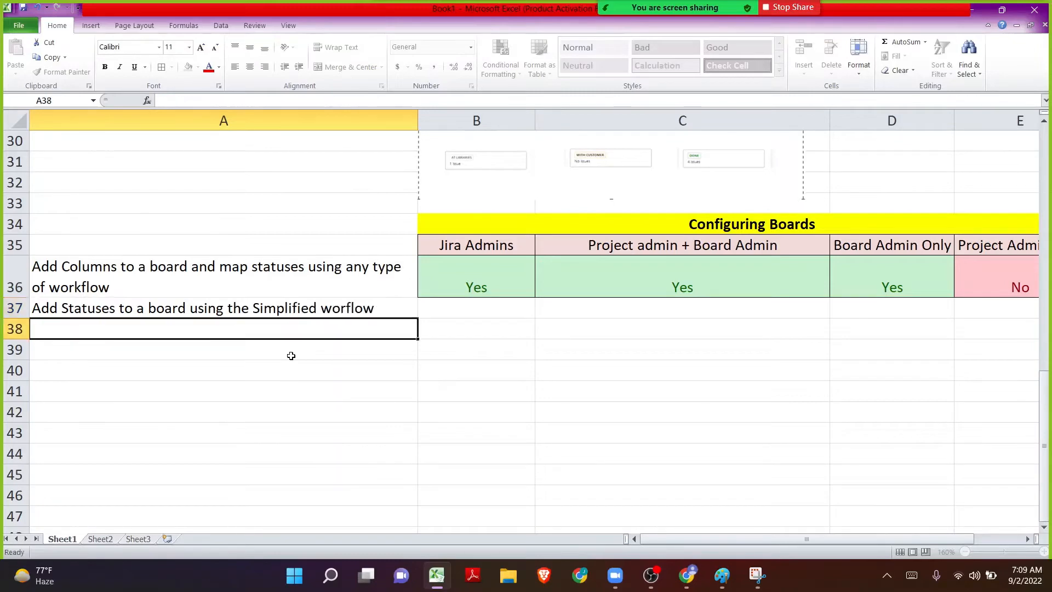
# - Enter "Yes" in cell B37 under Jira Admins for the simplified workflow statuses task
pyautogui.click(340, 312)
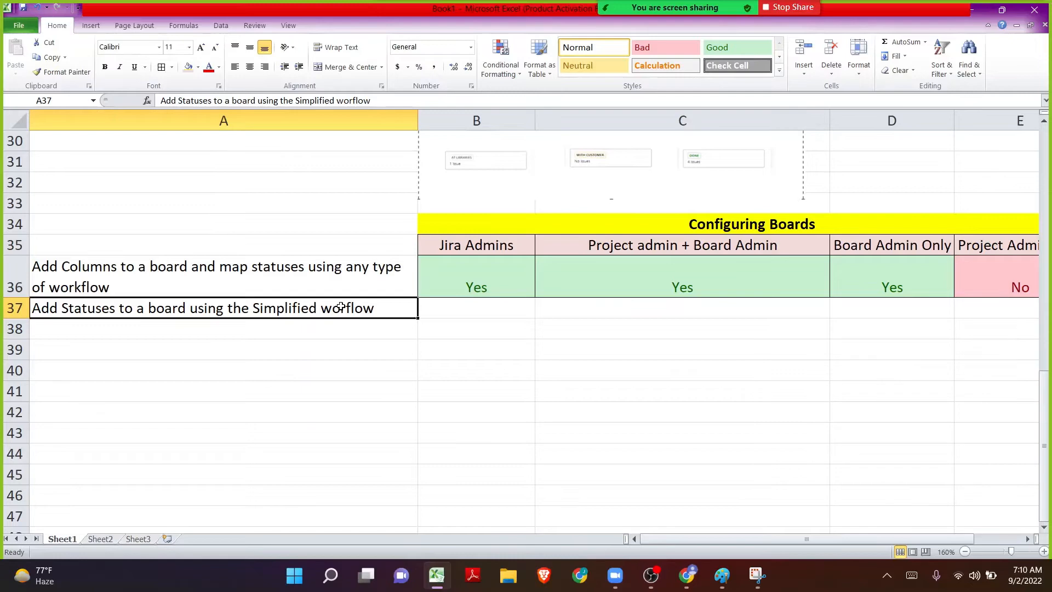
pyautogui.press('Tab')
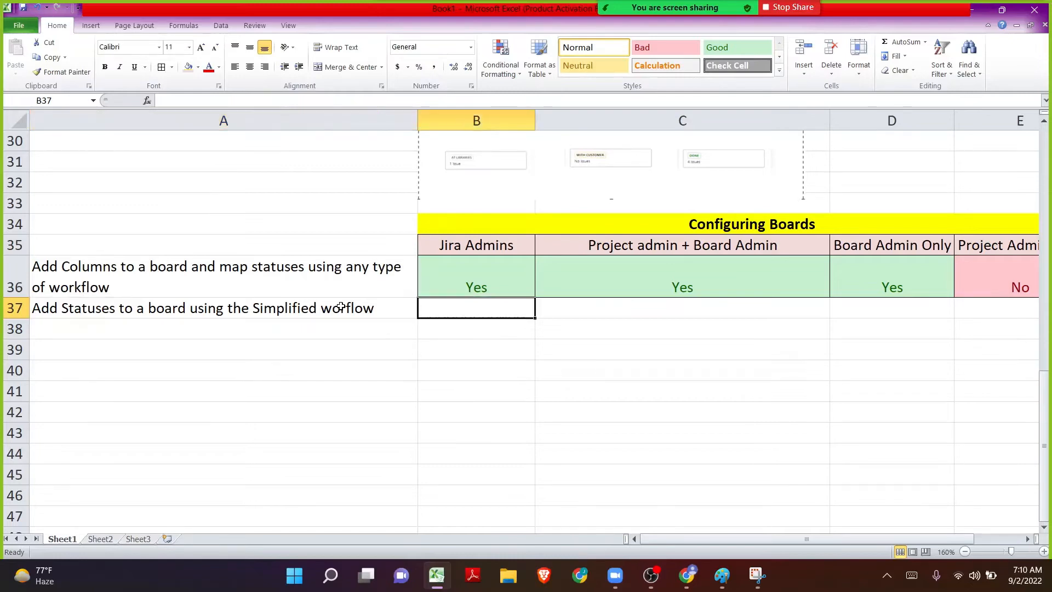
pyautogui.write('YEs')
pyautogui.press('Return')
pyautogui.press('Up')
pyautogui.write('Yes')
pyautogui.press('Return')
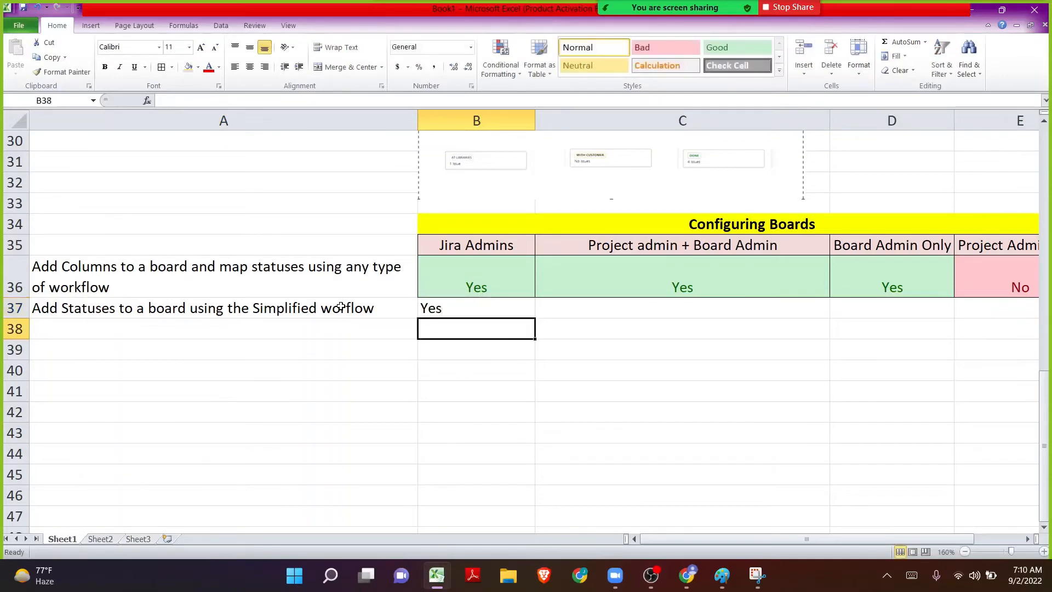
# - Enter "Yes" in cell C37 under Project admin + Board Admin
pyautogui.click(127, 302)
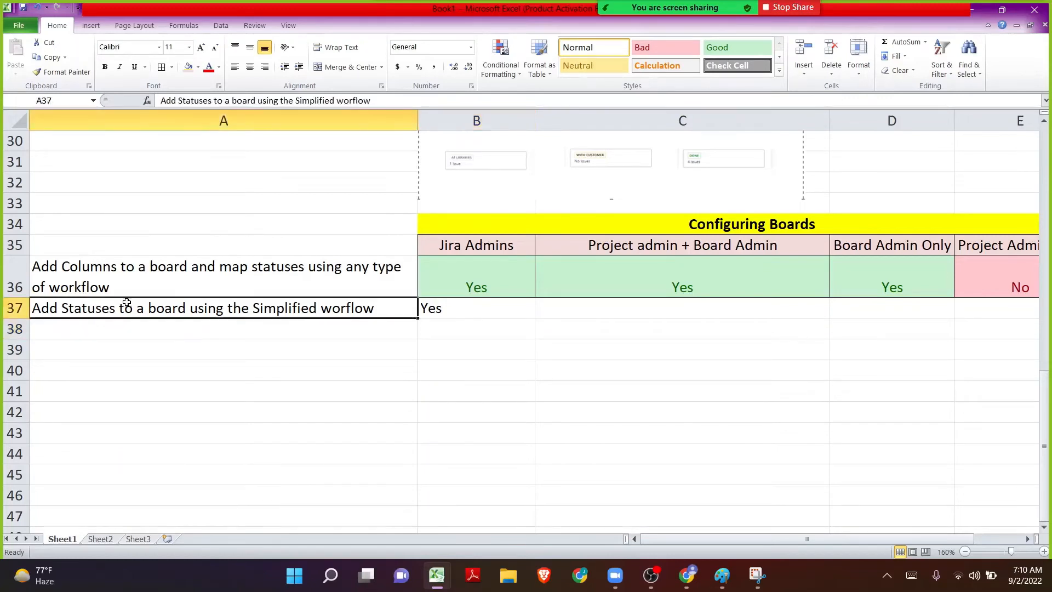
pyautogui.click(611, 314)
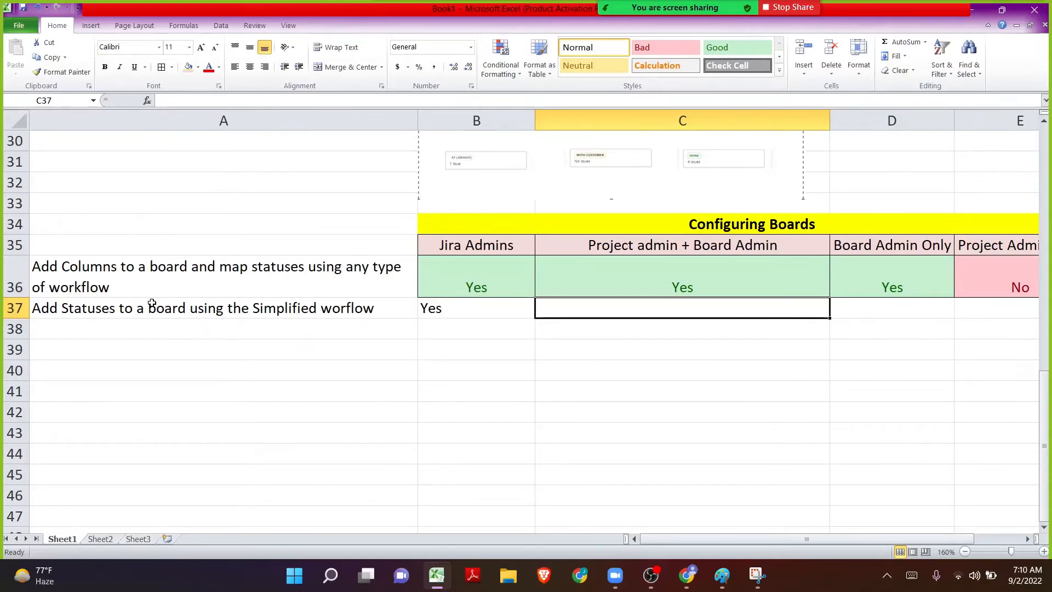
pyautogui.write('Yes')
pyautogui.press('Return')
pyautogui.press('Up')
# - Enter "No" in cells D37 and E37 under Board Admin Only and Project Admin Only
pyautogui.press('Right')
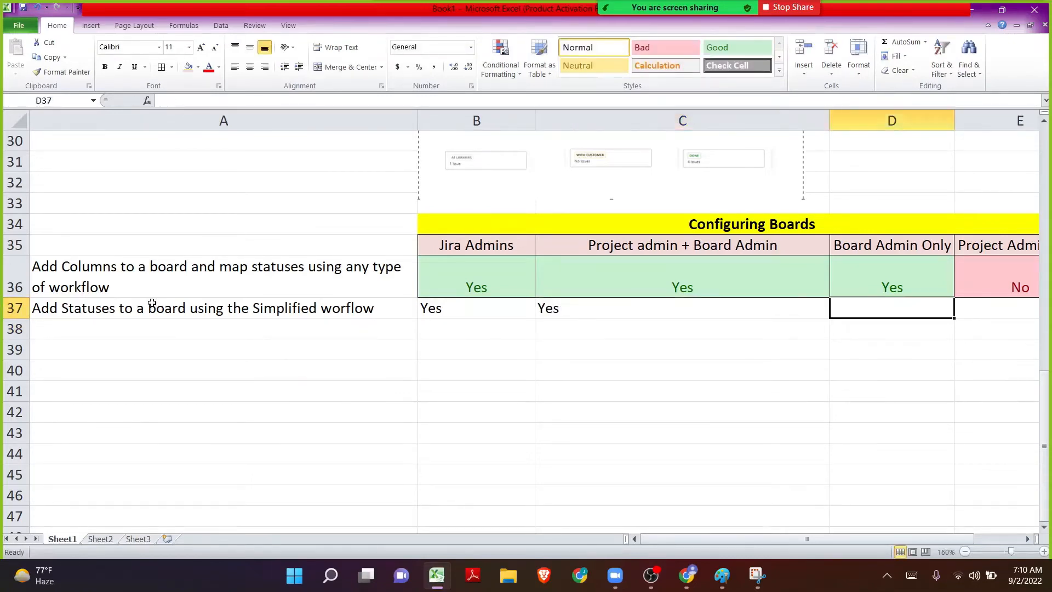
pyautogui.write('No')
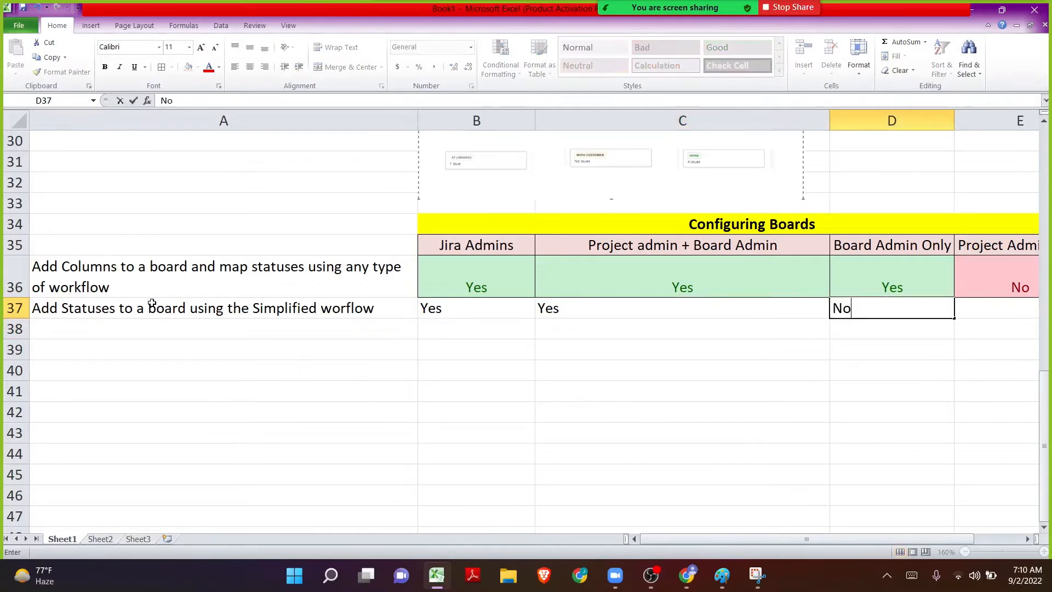
pyautogui.press('Return')
pyautogui.press('Up')
pyautogui.press('Right')
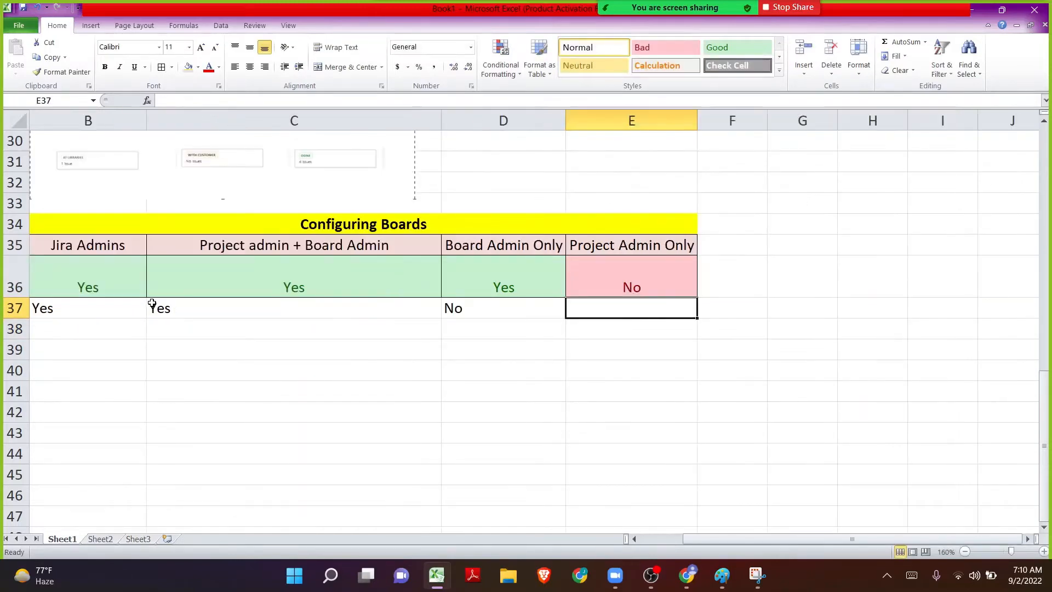
pyautogui.write('No')
pyautogui.press('Return')
# - Apply the Bad style to the No cells D37:E37 and the Good style to the Yes cells B37:C37
pyautogui.press('Up')
pyautogui.hotkey('shift', 'Left')
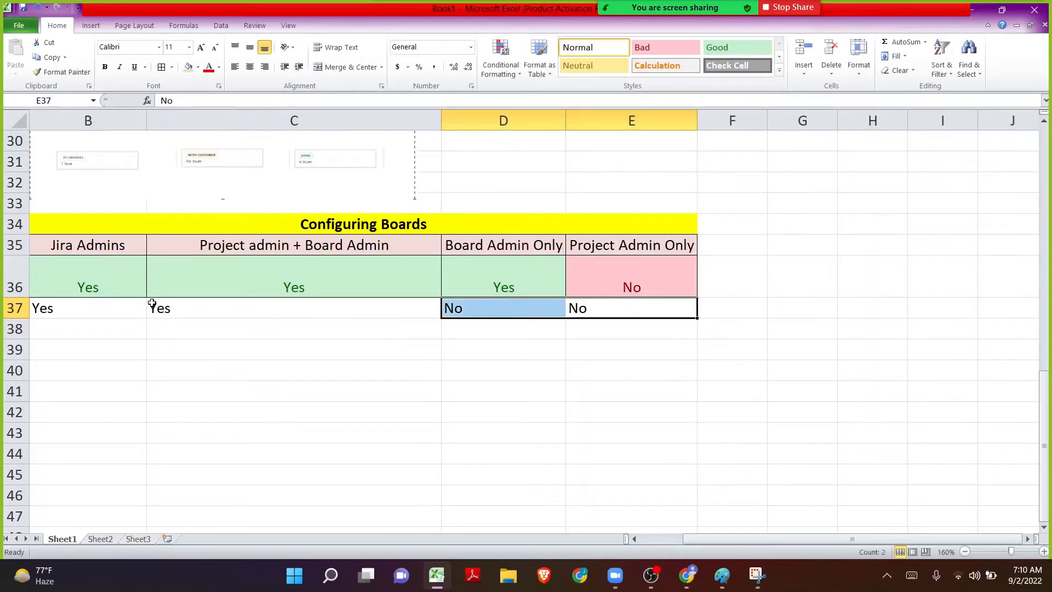
pyautogui.click(650, 46)
pyautogui.press('Left')
pyautogui.hotkey('shift', 'Left')
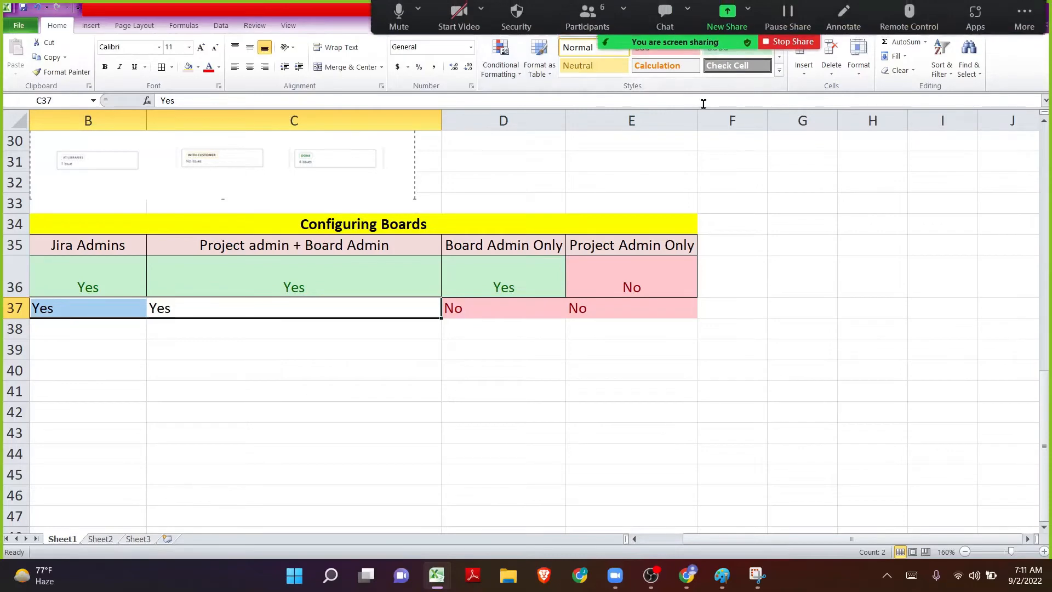
pyautogui.click(734, 49)
# - Centre the contents of B37:E37 horizontally and add borders around all of these cells
pyautogui.press('Left')
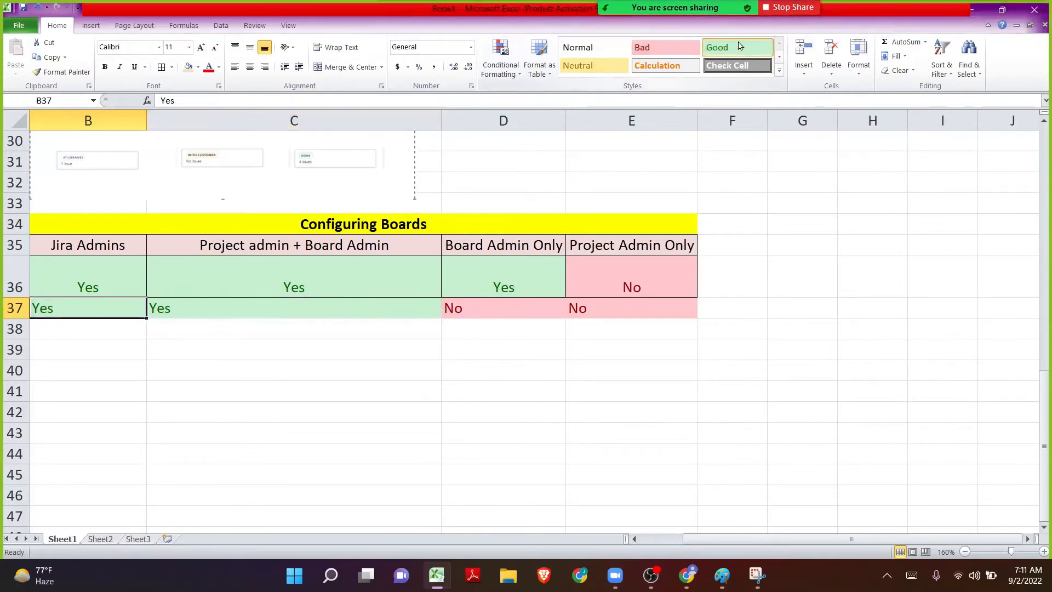
pyautogui.press('Right')
pyautogui.hotkey('shift', 'Right')
pyautogui.hotkey('shift', 'Right')
pyautogui.hotkey('shift', 'Right')
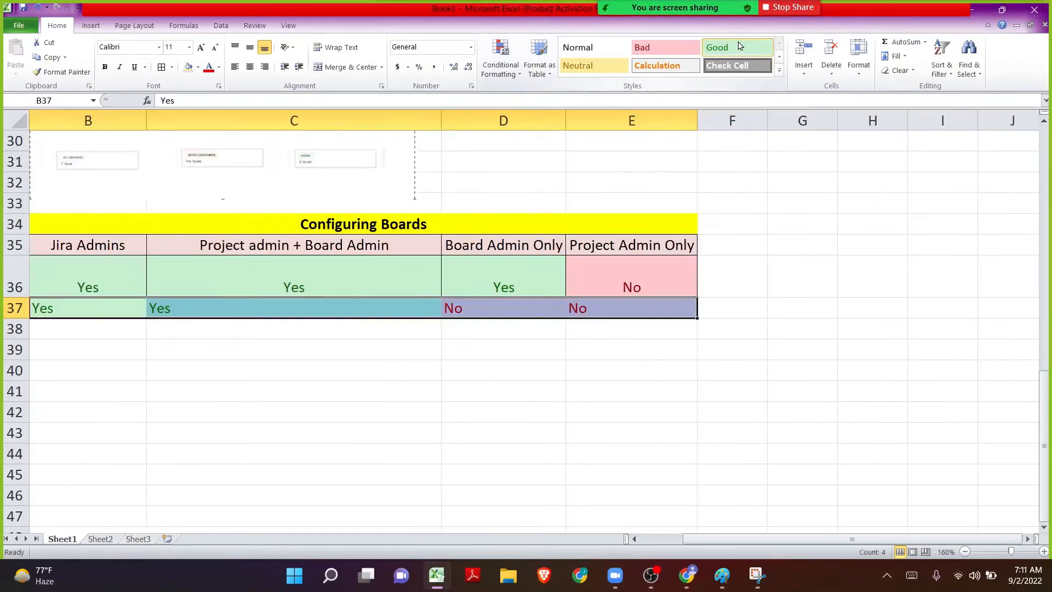
pyautogui.click(249, 66)
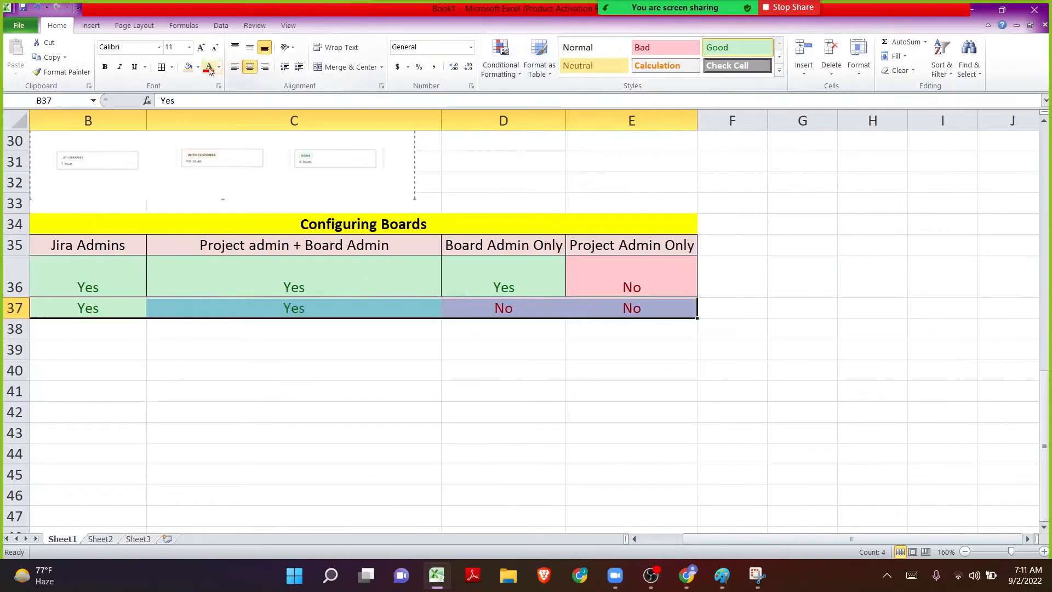
pyautogui.click(162, 68)
pyautogui.click(342, 330)
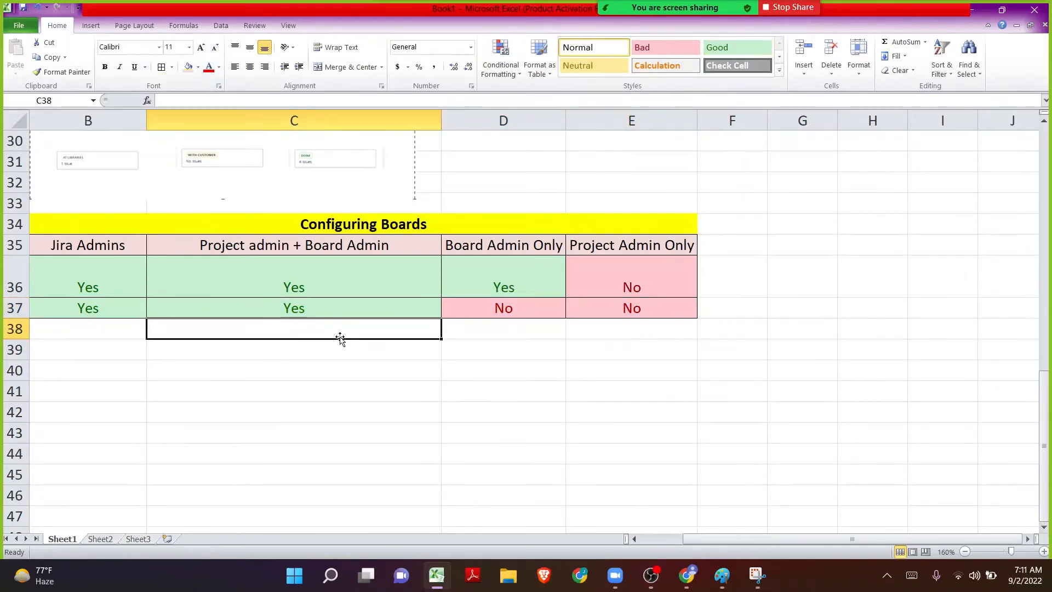
pyautogui.press('Up')
pyautogui.press('Up')
pyautogui.press('Left')
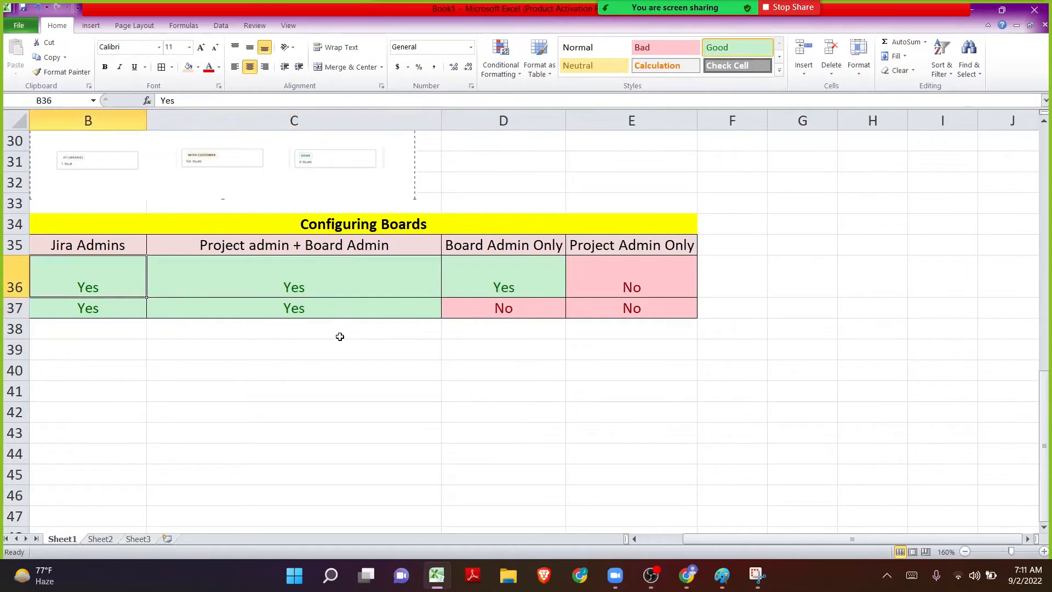
pyautogui.hotkey('shift', 'Down')
pyautogui.hotkey('shift', 'Right')
pyautogui.hotkey('shift', 'Right')
pyautogui.hotkey('shift', 'Right')
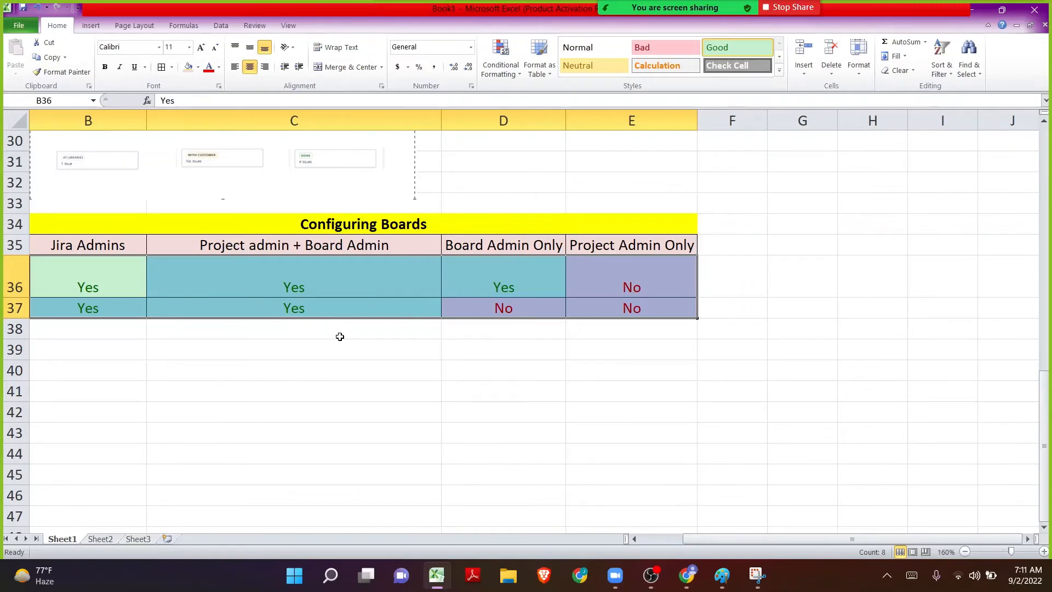
# - Enter "Cannot configure the board" in cell A38 as the next task description
pyautogui.press('Left')
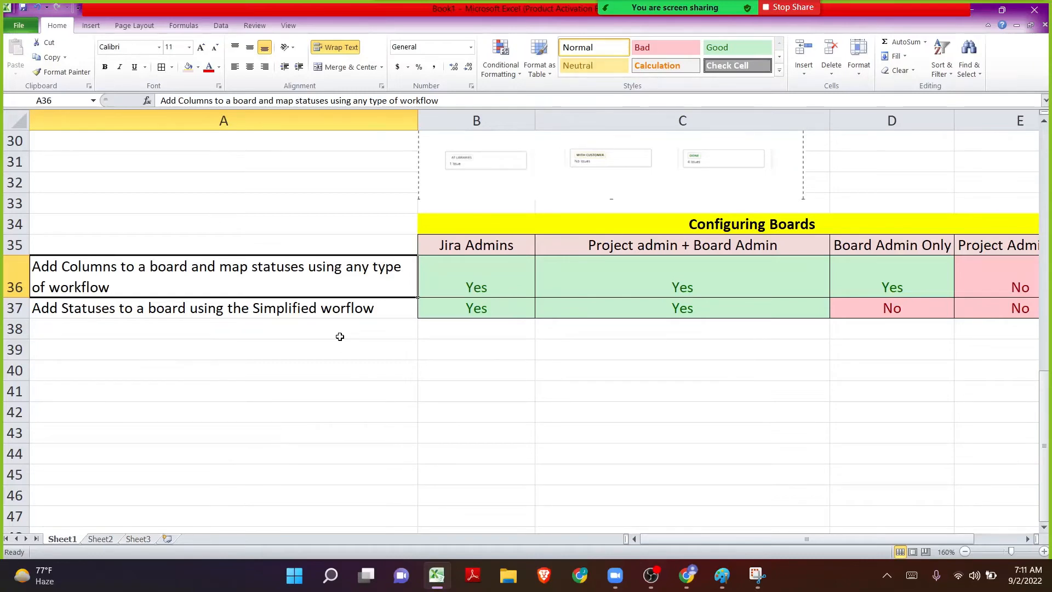
pyautogui.press('Down')
pyautogui.press('Down')
pyautogui.write('C')
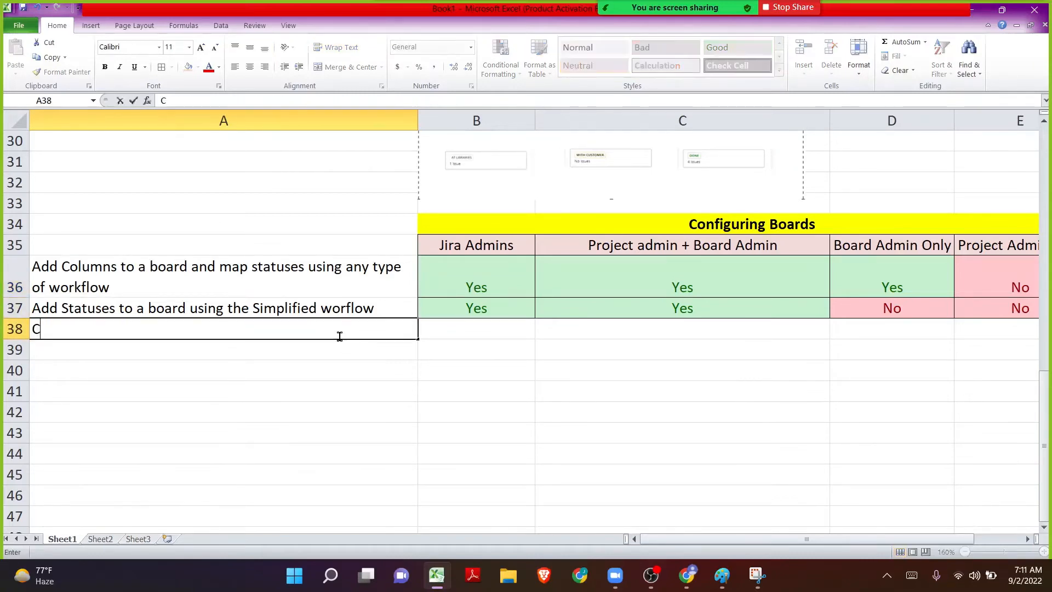
pyautogui.write('annot confi')
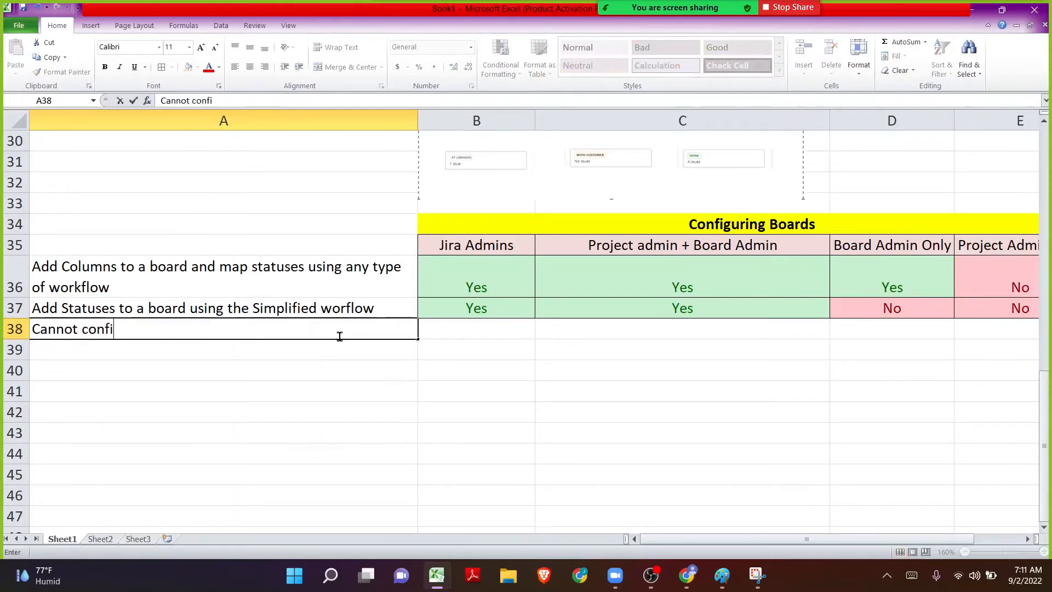
pyautogui.write('gure the board')
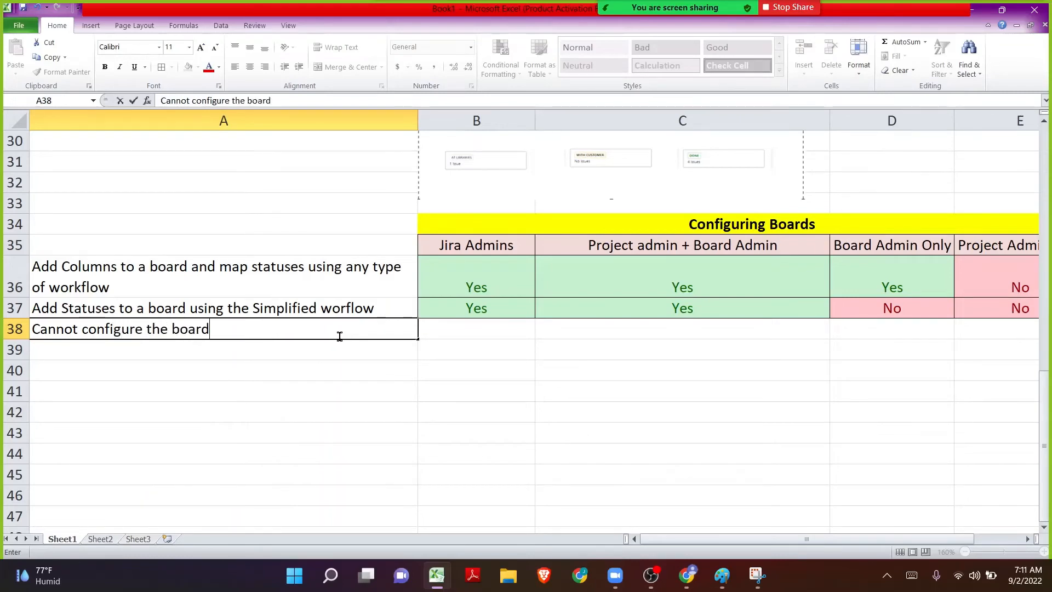
pyautogui.press('Return')
# - Enter "Yes" in cell E38 under Project Admin Only for the Cannot configure the board row
pyautogui.press('Up')
pyautogui.press('Right')
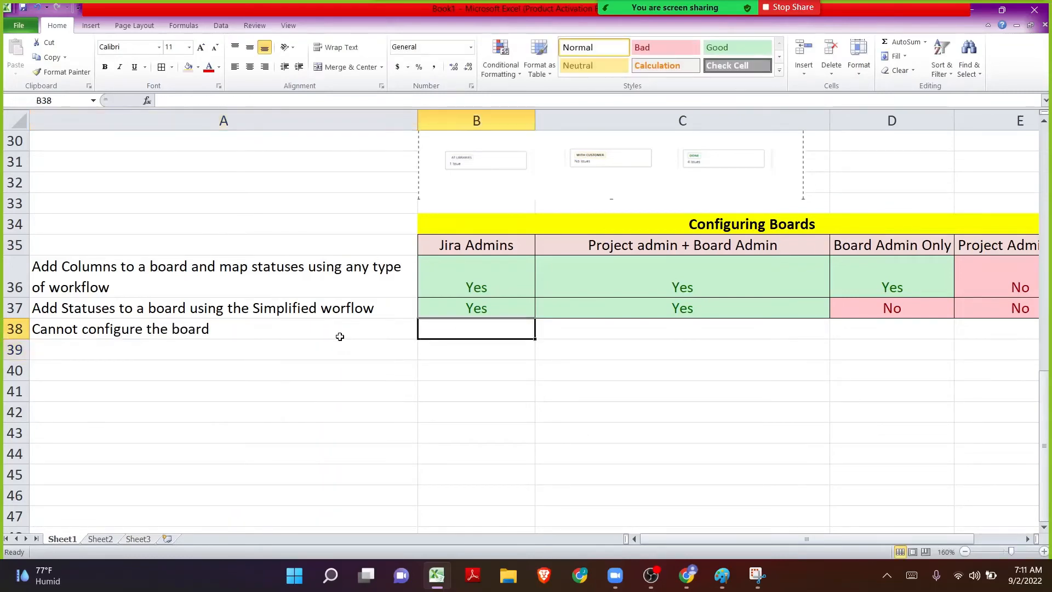
pyautogui.press('Right')
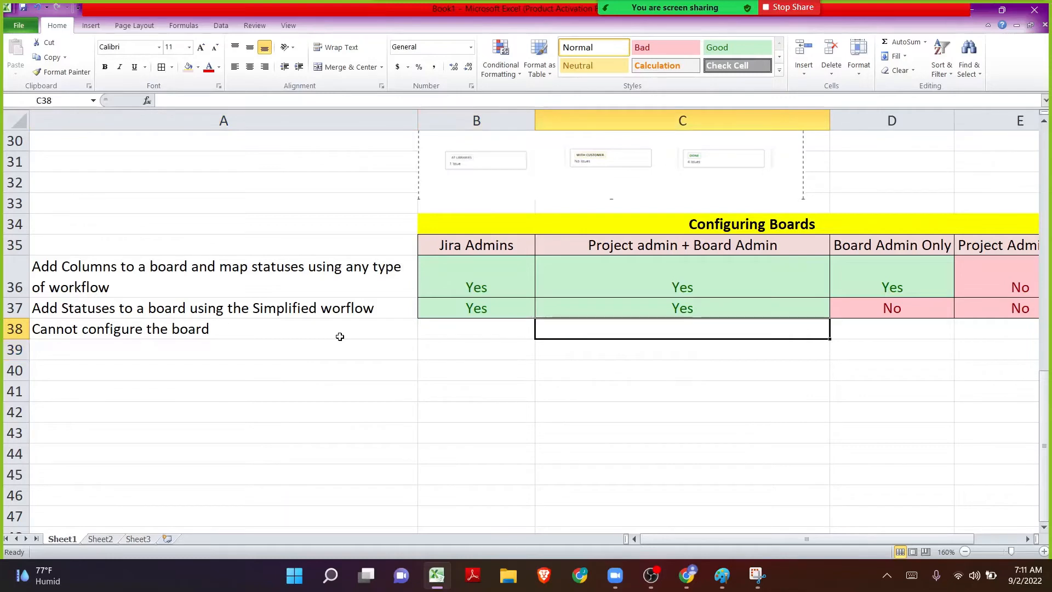
pyautogui.press('Right')
pyautogui.press('Right')
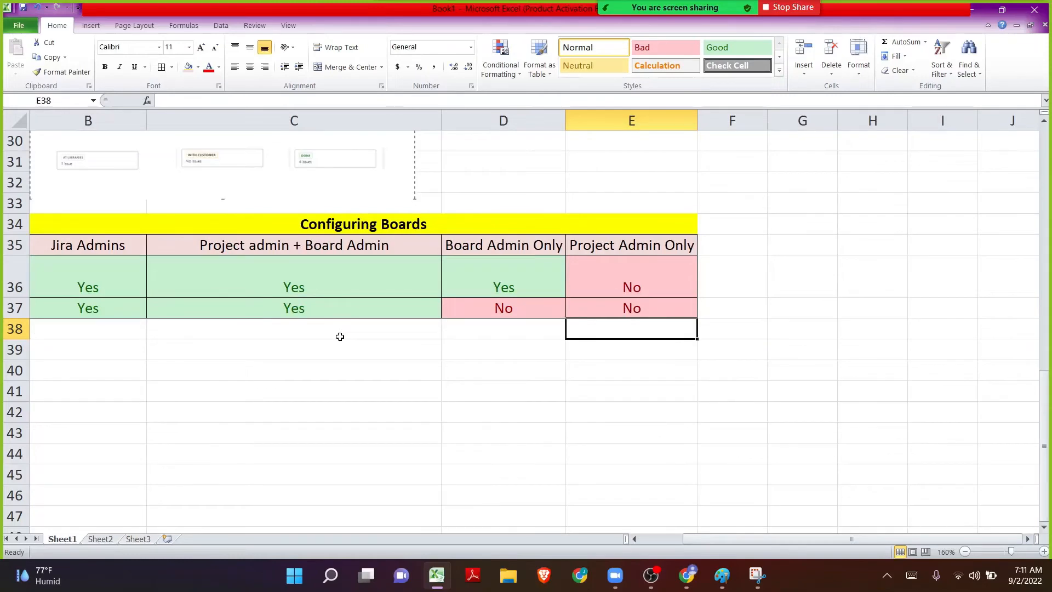
pyautogui.press('Home')
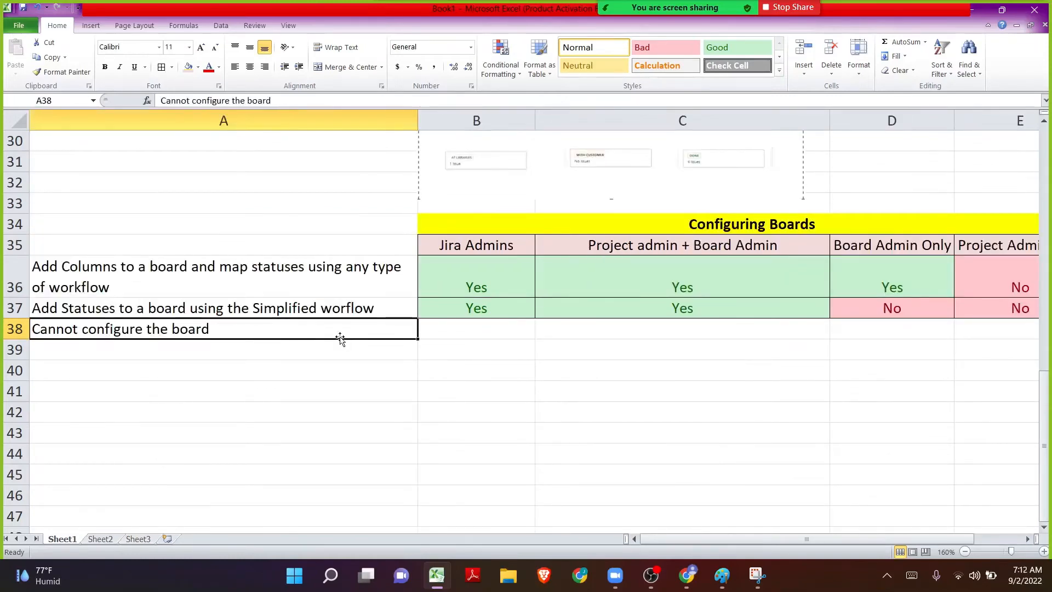
pyautogui.press('Right')
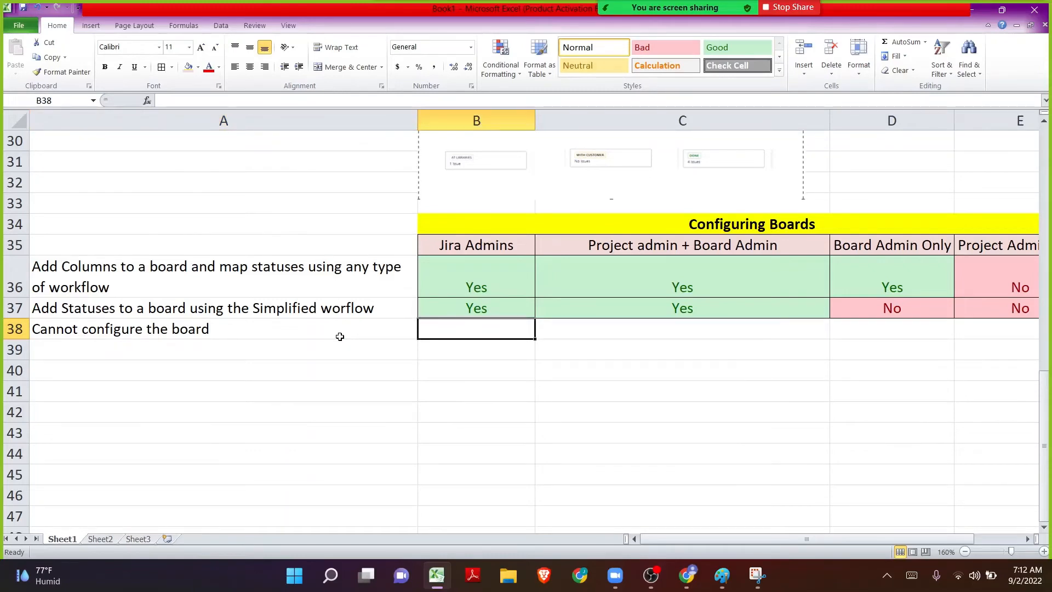
pyautogui.press('Right')
pyautogui.press('Right')
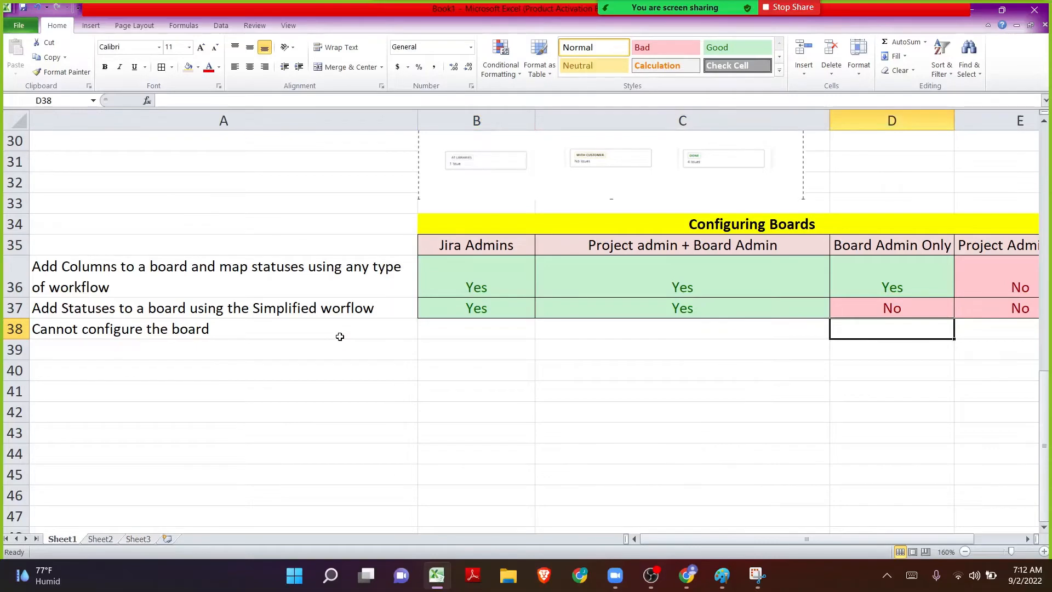
pyautogui.press('Right')
pyautogui.write('Yes')
pyautogui.press('Return')
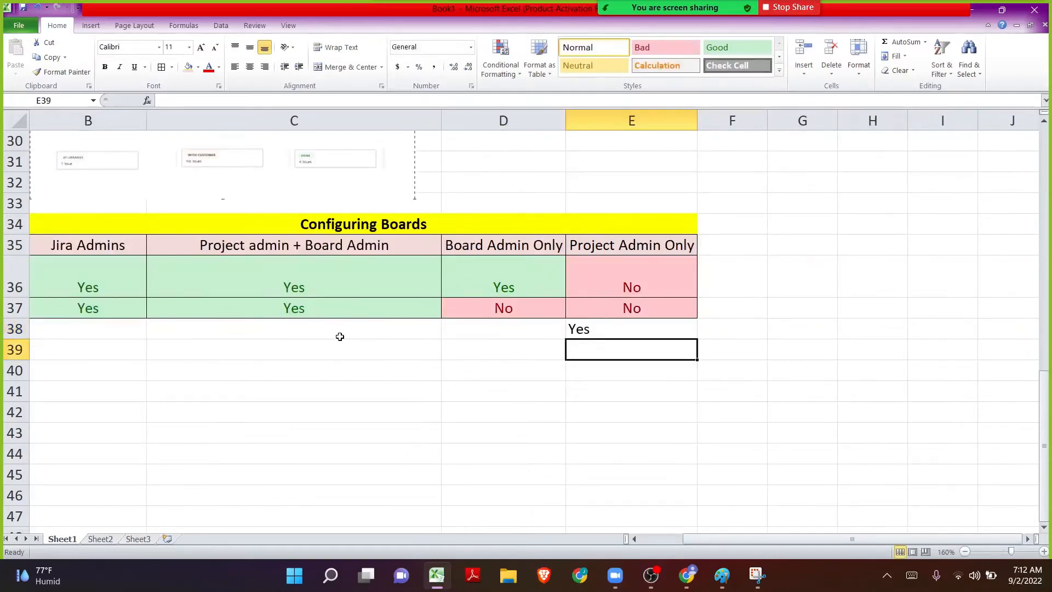
# - Apply the Good style to cell E38 and centre its contents horizontally
pyautogui.press('Up')
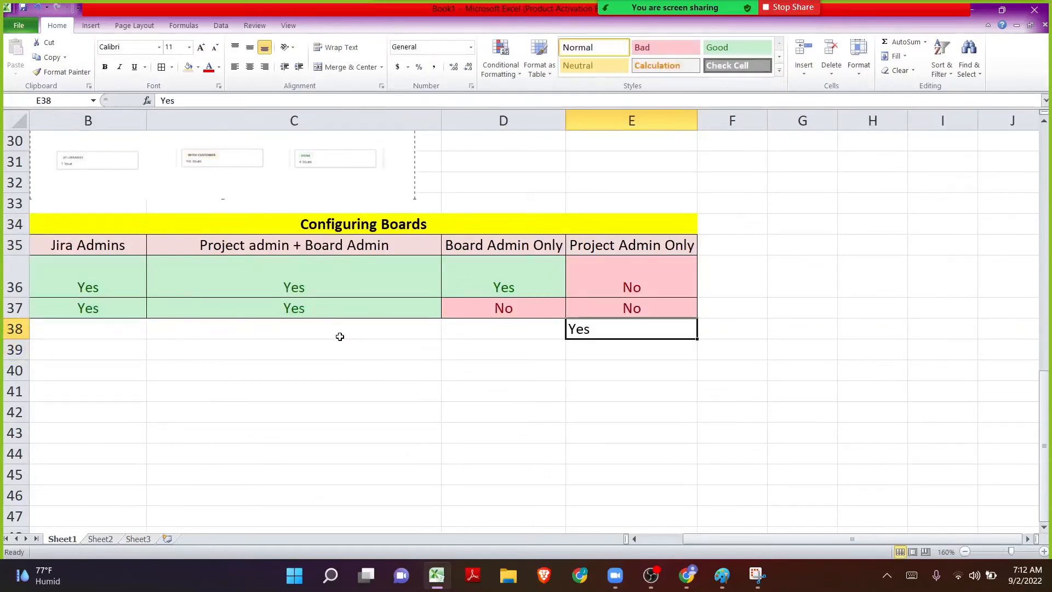
pyautogui.click(721, 49)
pyautogui.click(251, 66)
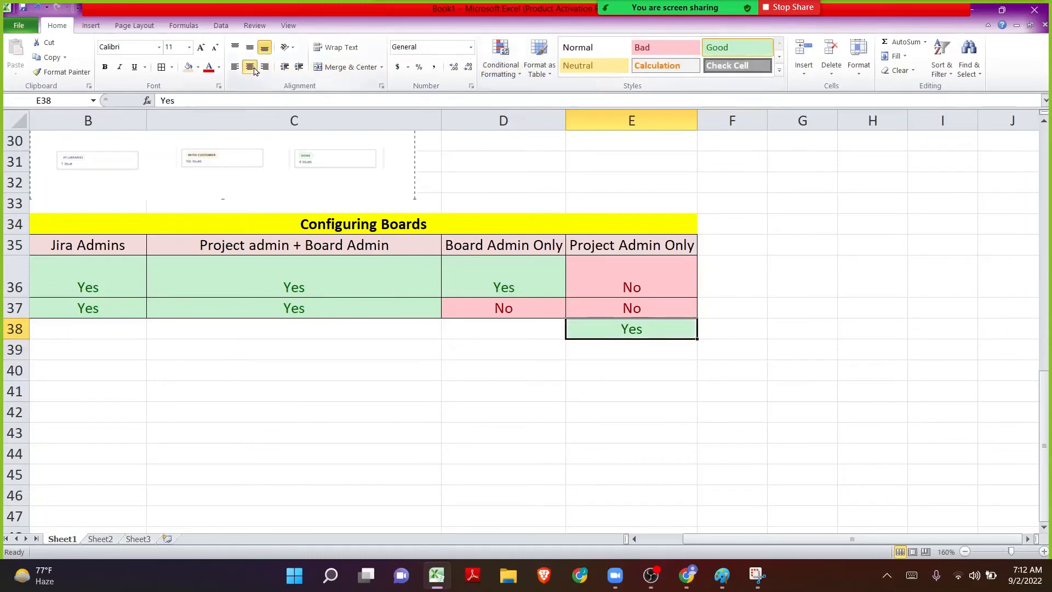
# - Copy the formatted No cell D37 into D38, C38 and B38 to complete the Cannot configure the board row
pyautogui.press('Left')
pyautogui.hotkey('shift', 'Left')
pyautogui.hotkey('shift', 'Left')
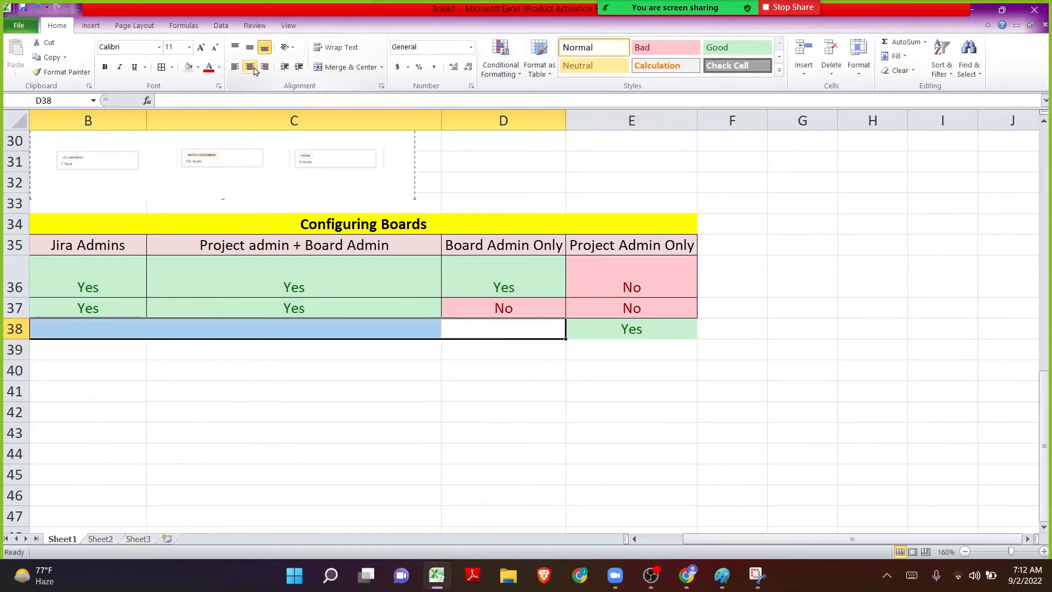
pyautogui.click(482, 307)
pyautogui.hotkey('ctrl', 'c')
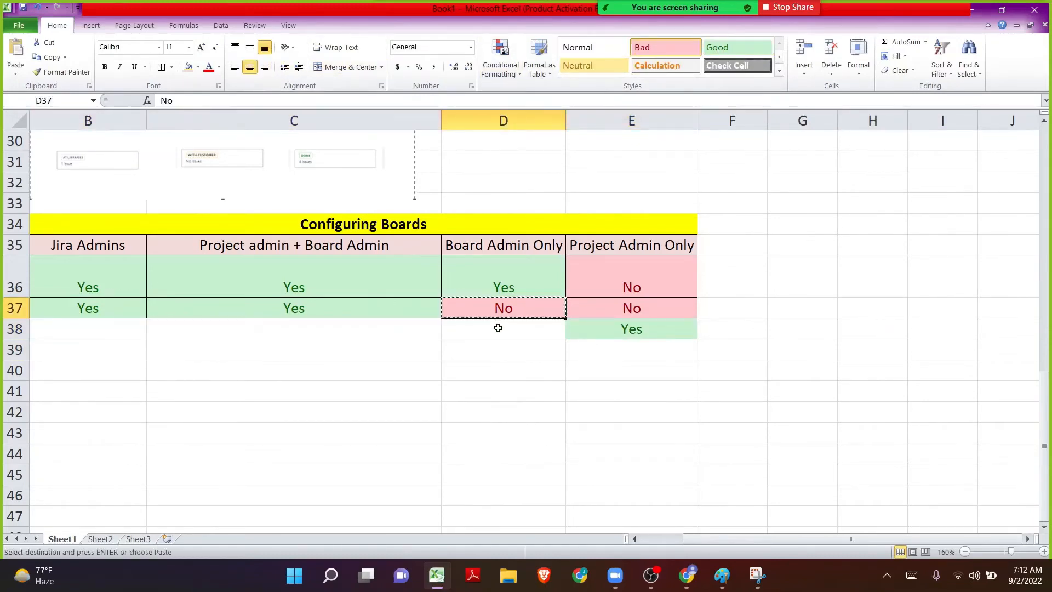
pyautogui.click(498, 327)
pyautogui.hotkey('ctrl', 'v')
pyautogui.press('Left')
pyautogui.hotkey('ctrl', 'v')
pyautogui.press('Left')
pyautogui.hotkey('ctrl', 'v')
pyautogui.press('Left')
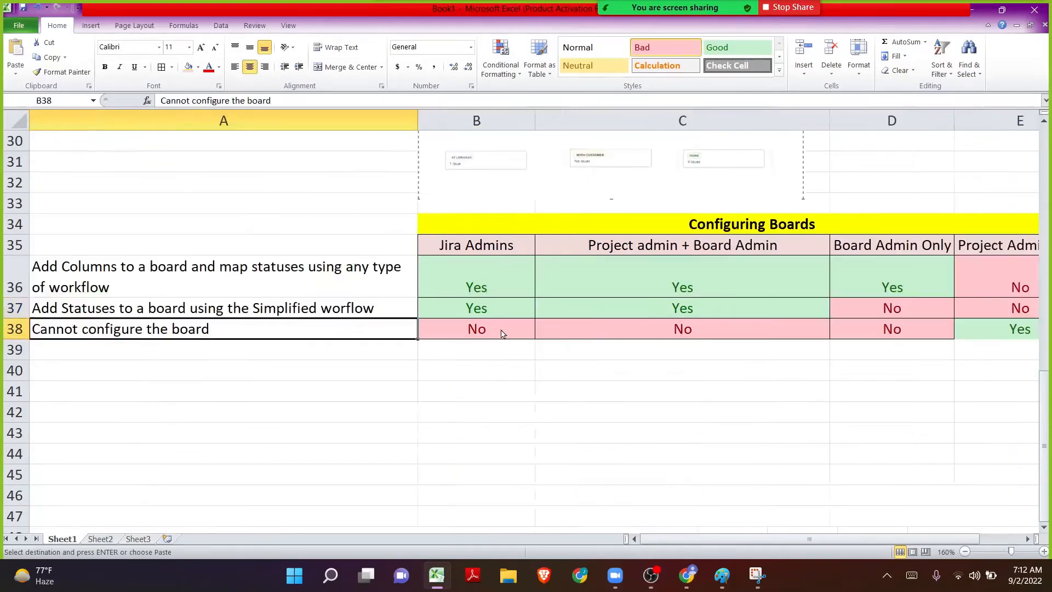
pyautogui.press('Escape')
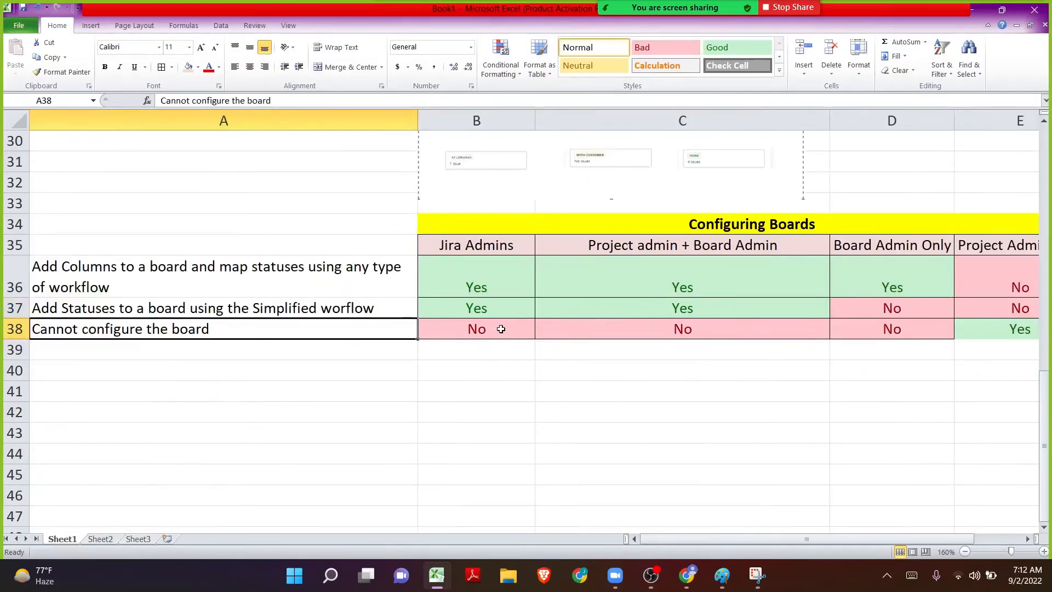
pyautogui.click(602, 218)
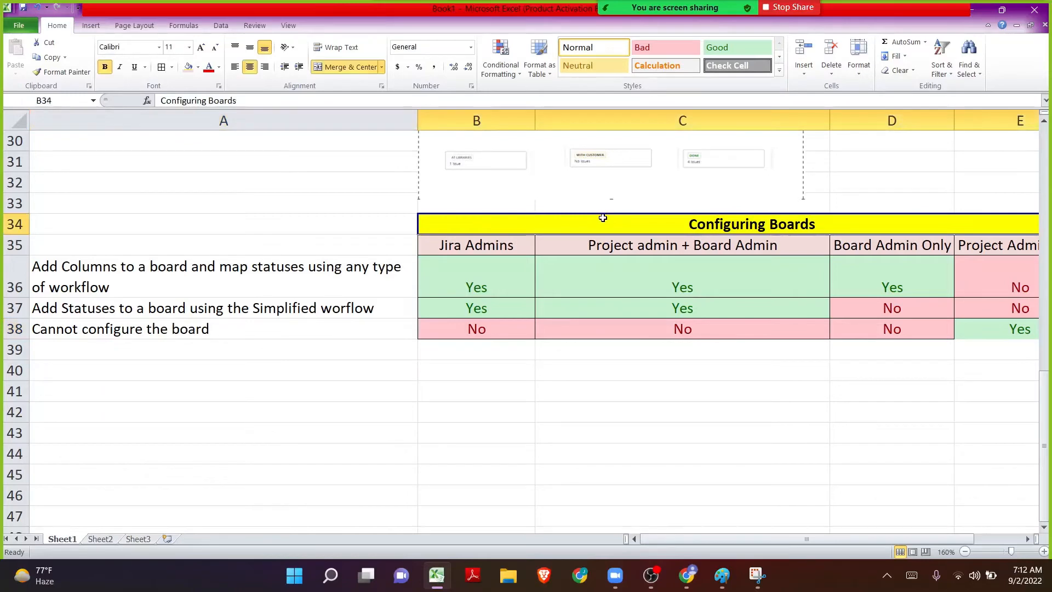
pyautogui.moveTo(301, 271); pyautogui.dragTo(296, 325)
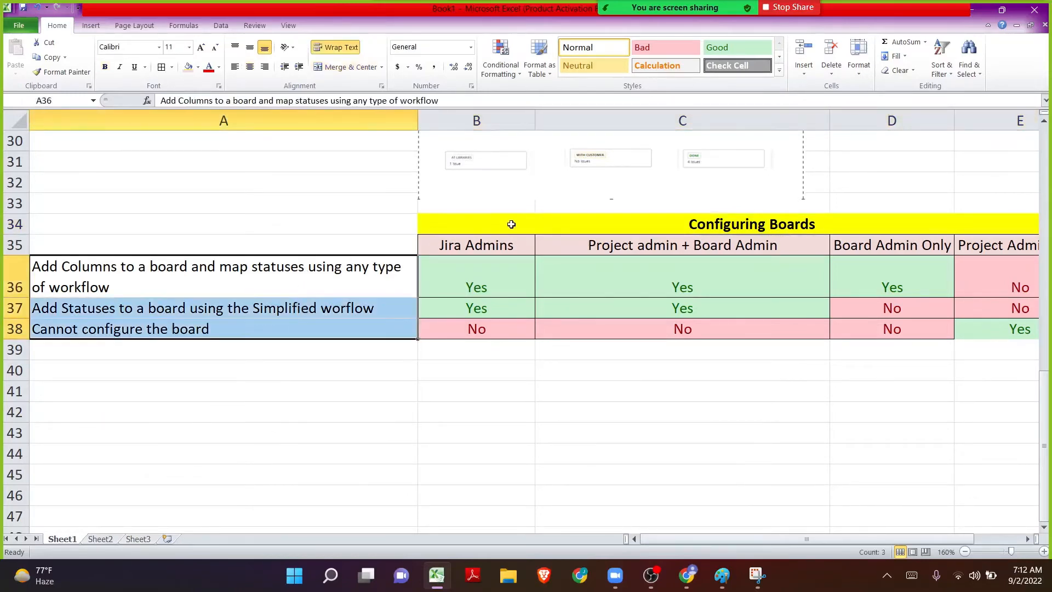
pyautogui.moveTo(511, 225); pyautogui.dragTo(348, 314)
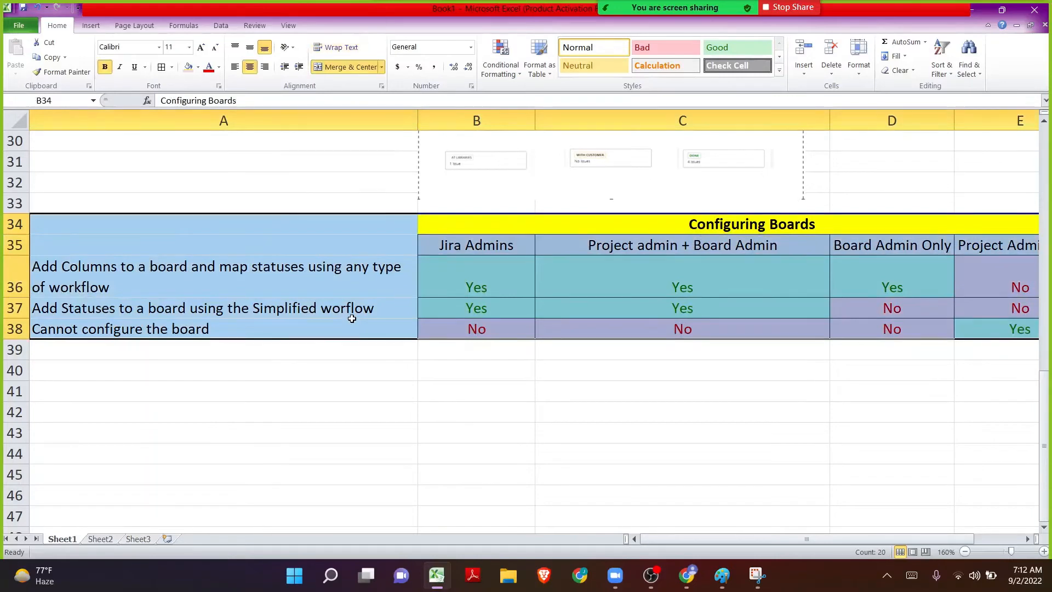
pyautogui.moveTo(614, 15)
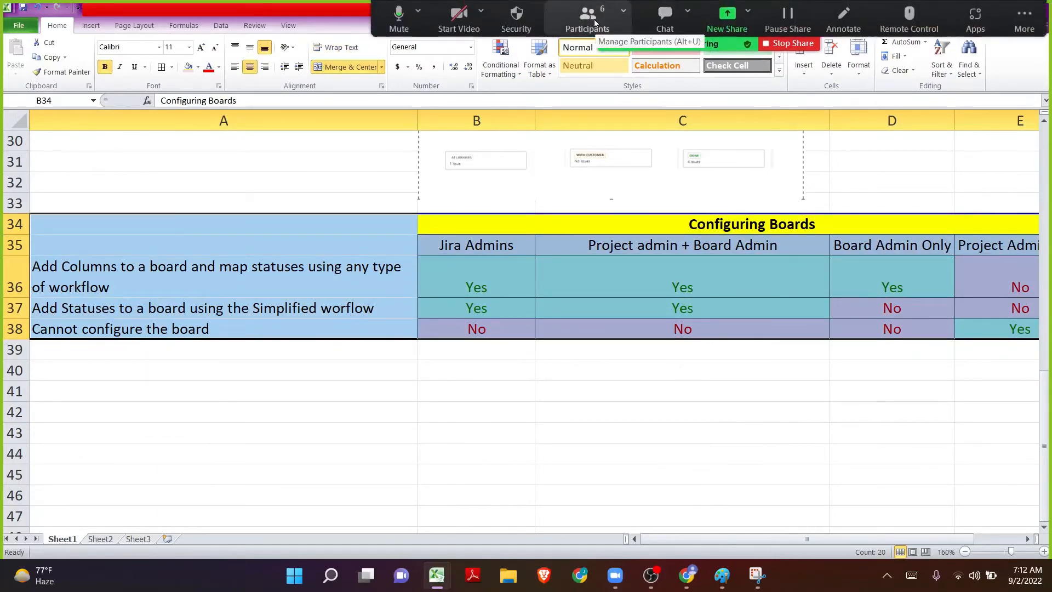
# - Switch to Jira in Chrome, go to the Your work home page and close the second LIB board tab
pyautogui.click(687, 574)
pyautogui.click(74, 84)
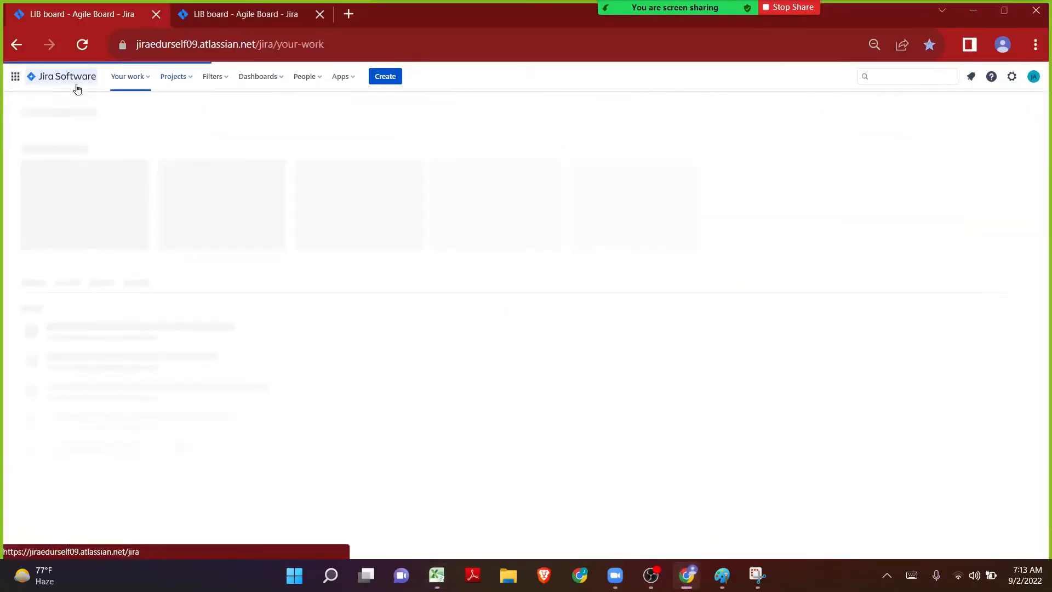
pyautogui.click(318, 13)
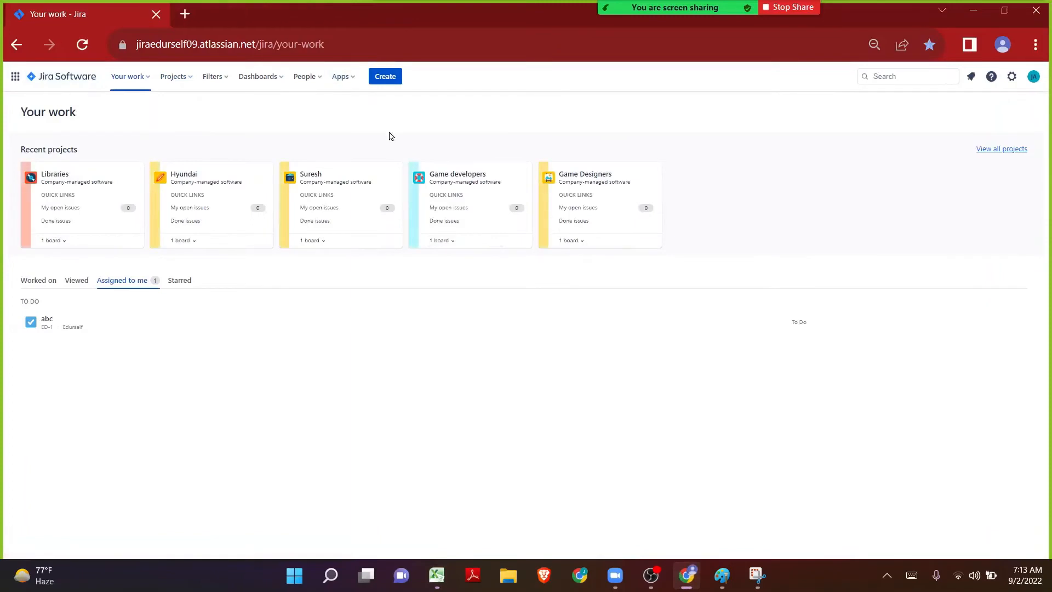
# - Search the Jira administration pages for "work" and open the Workflows page
pyautogui.press('.')
pyautogui.write('worf')
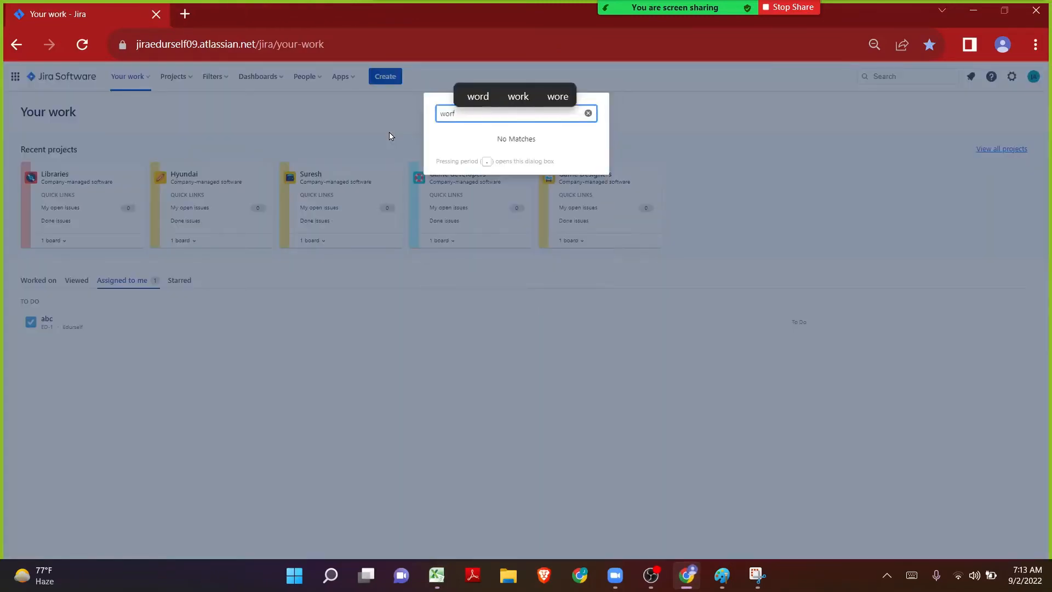
pyautogui.press('BackSpace')
pyautogui.write('k')
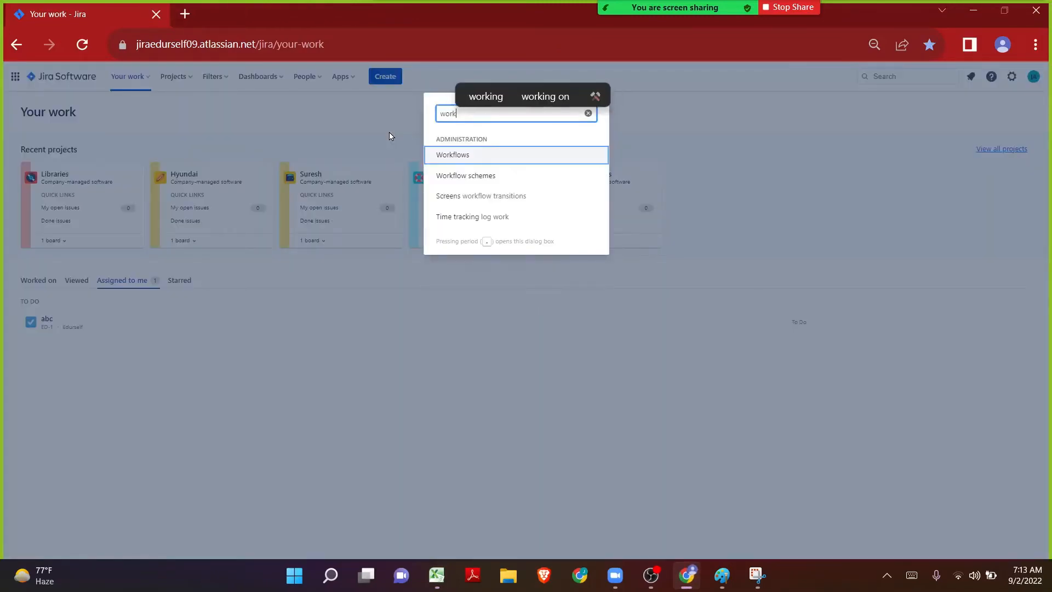
pyautogui.press('Return')
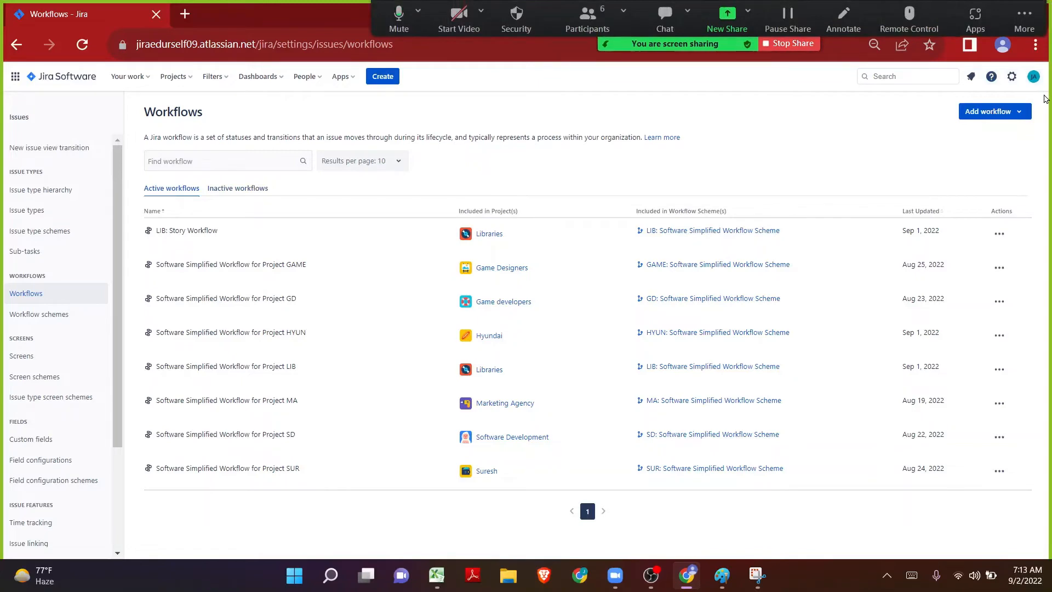
# - Switch back to Excel and enter "Active Workflow" in cell A40 below the permission matrix
pyautogui.click(442, 583)
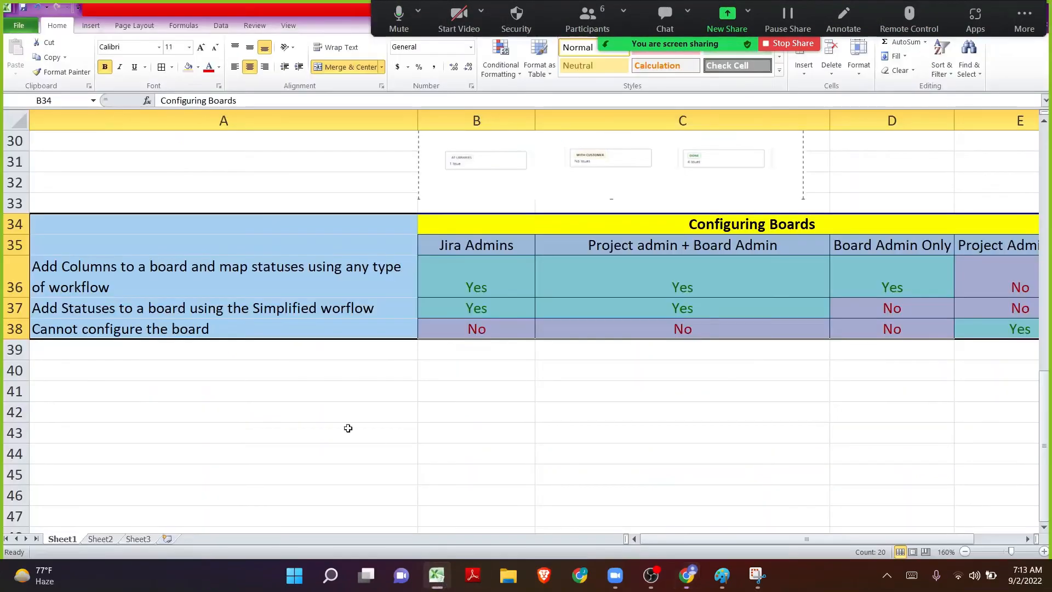
pyautogui.click(275, 398)
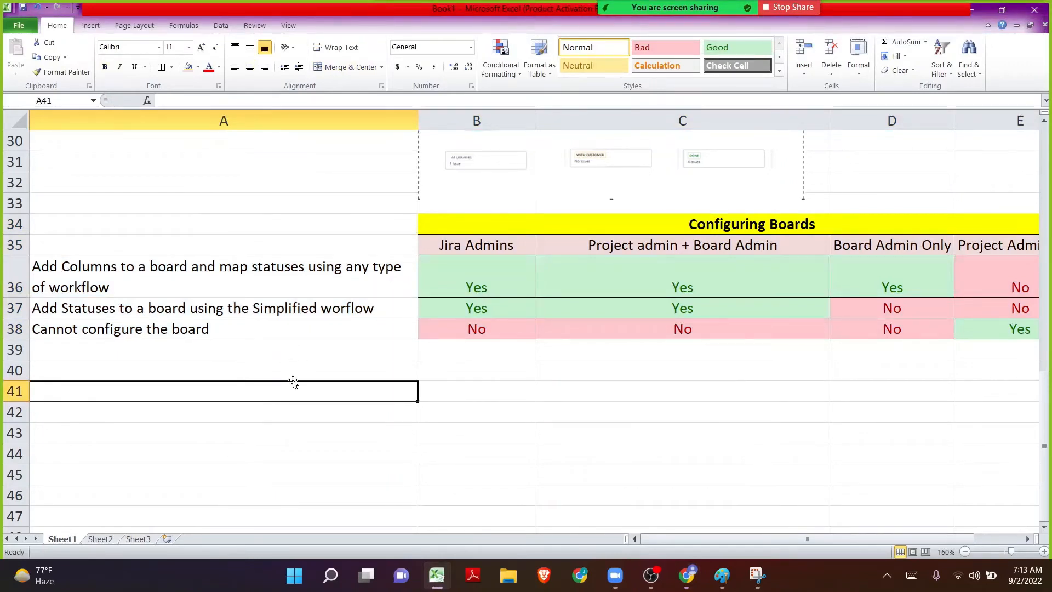
pyautogui.scroll(-3, 293, 382)
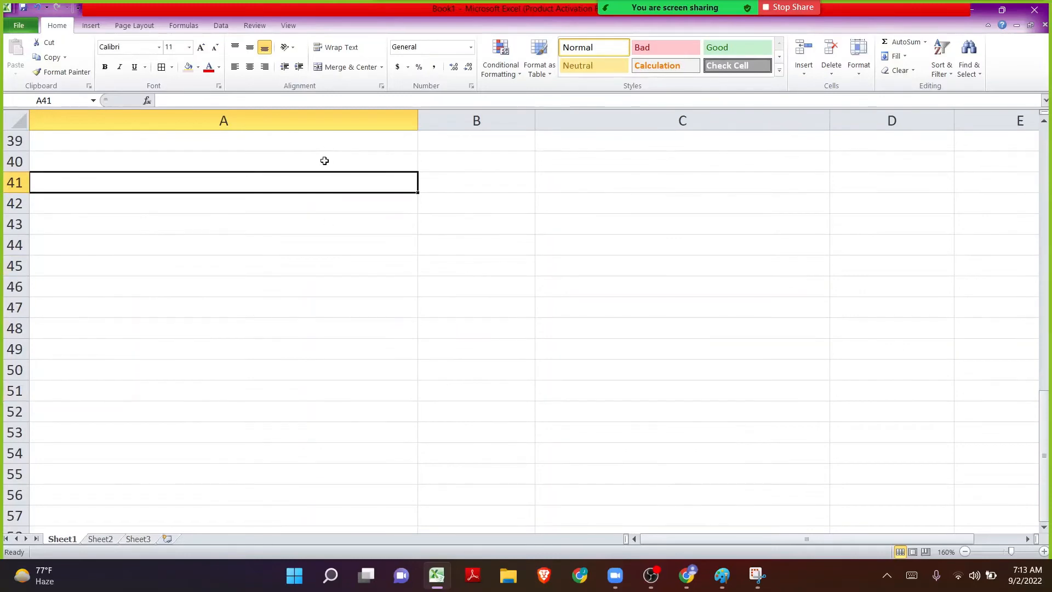
pyautogui.click(312, 163)
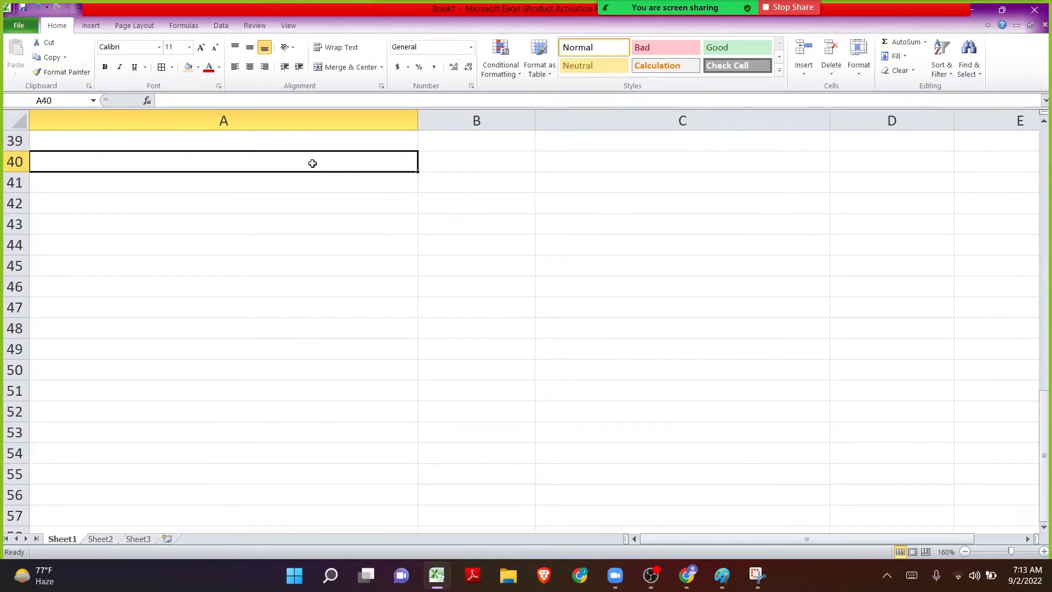
pyautogui.write('Active')
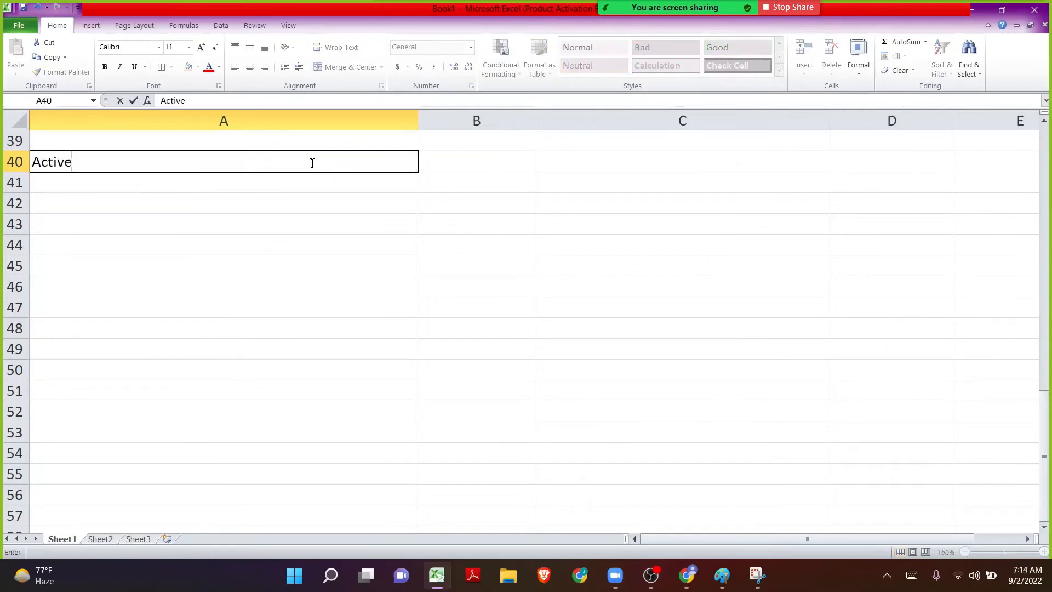
pyautogui.write(' Worfklow')
pyautogui.press('BackSpace')
pyautogui.press('BackSpace')
pyautogui.press('BackSpace')
pyautogui.press('BackSpace')
pyautogui.press('BackSpace')
pyautogui.write('kflow')
pyautogui.press('Return')
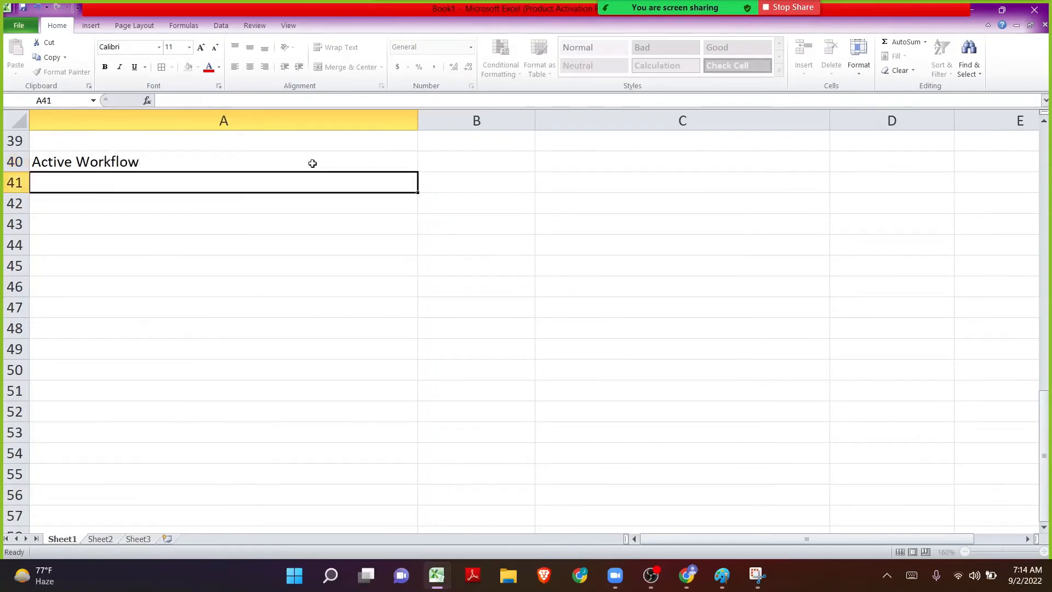
# - Enter "Inactive Worklfow" in cell B40 as the heading beside Active Workflow
pyautogui.click(313, 163)
pyautogui.press('Right')
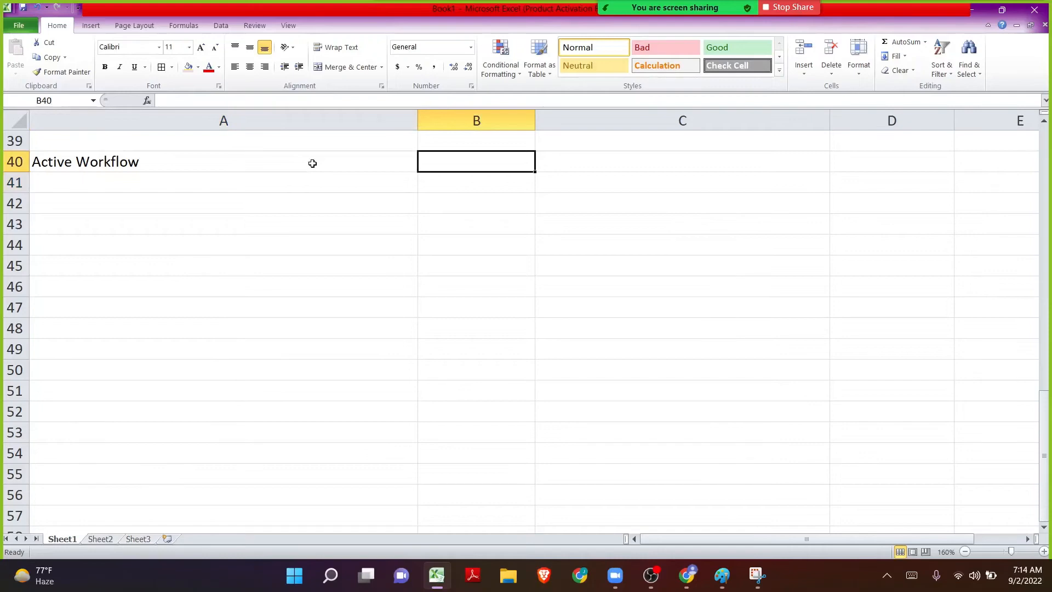
pyautogui.write('In')
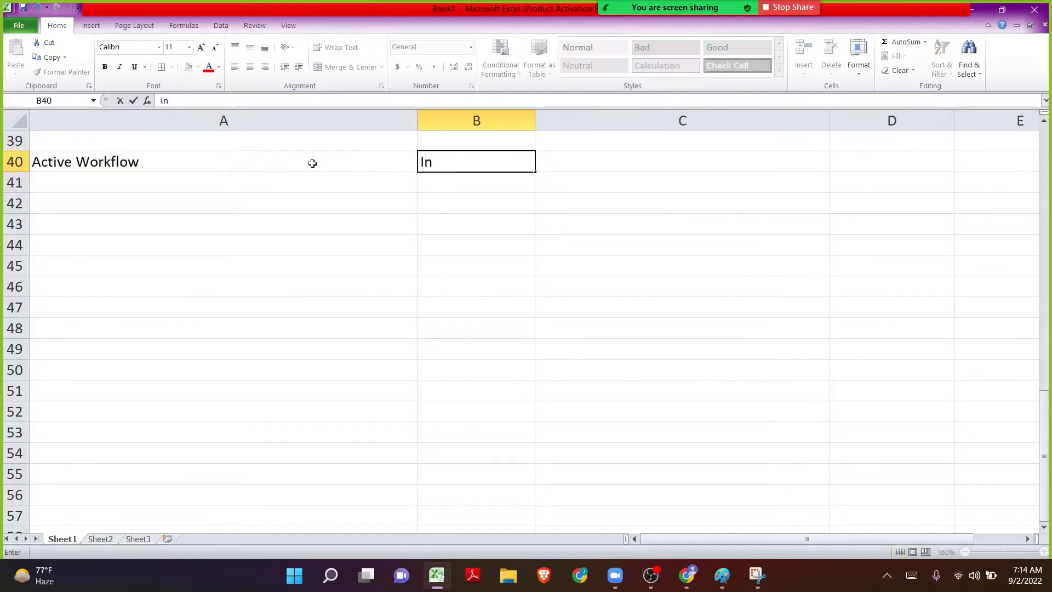
pyautogui.write('active Worklf')
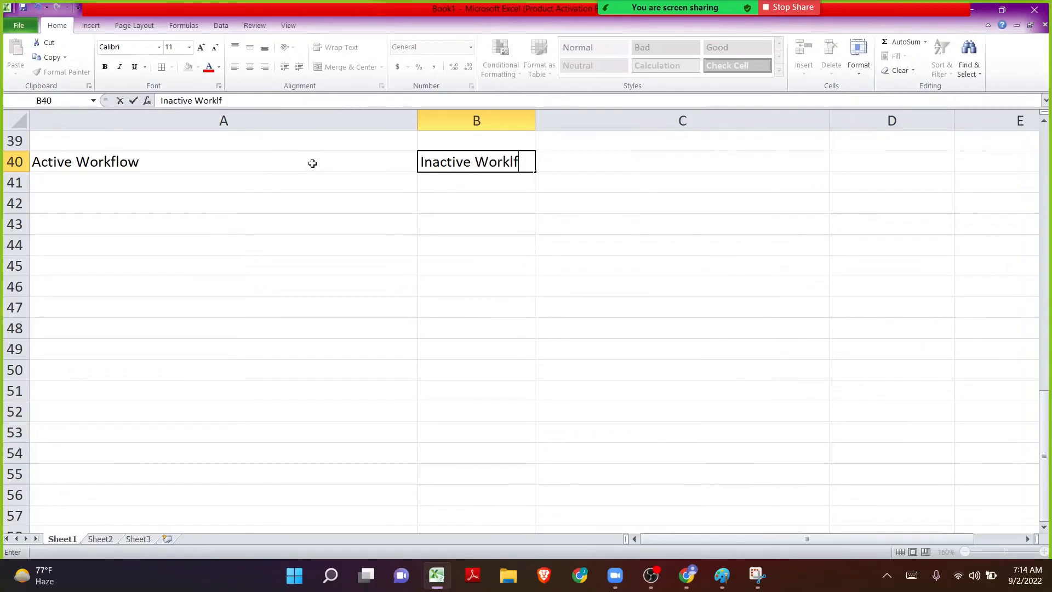
pyautogui.write('ow')
pyautogui.press('Return')
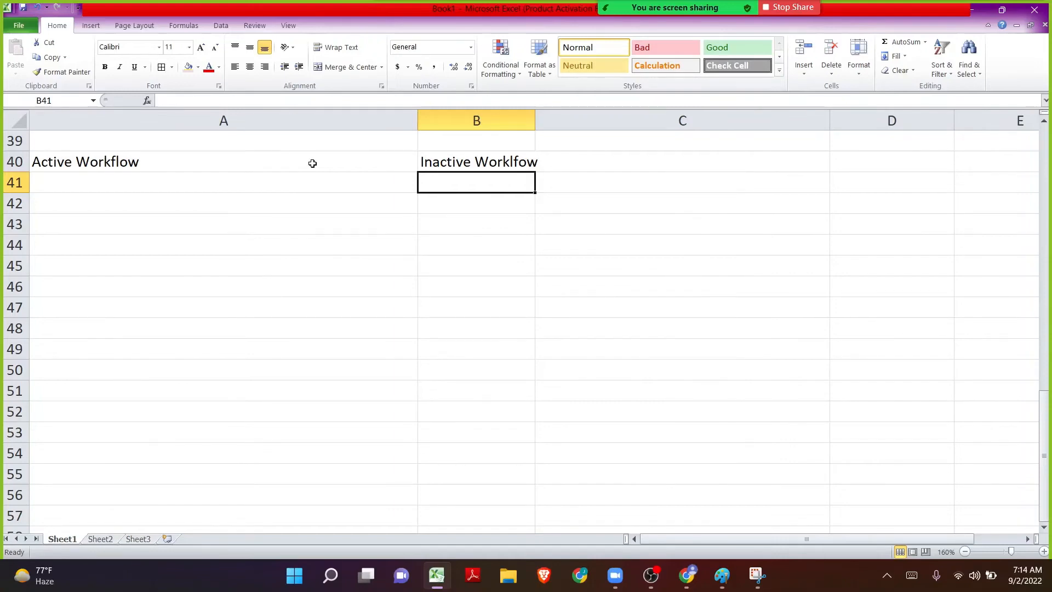
# - Format the headings in A40:B40 with centred text and a yellow fill, and widen column B well beyond its heading
pyautogui.click(115, 177)
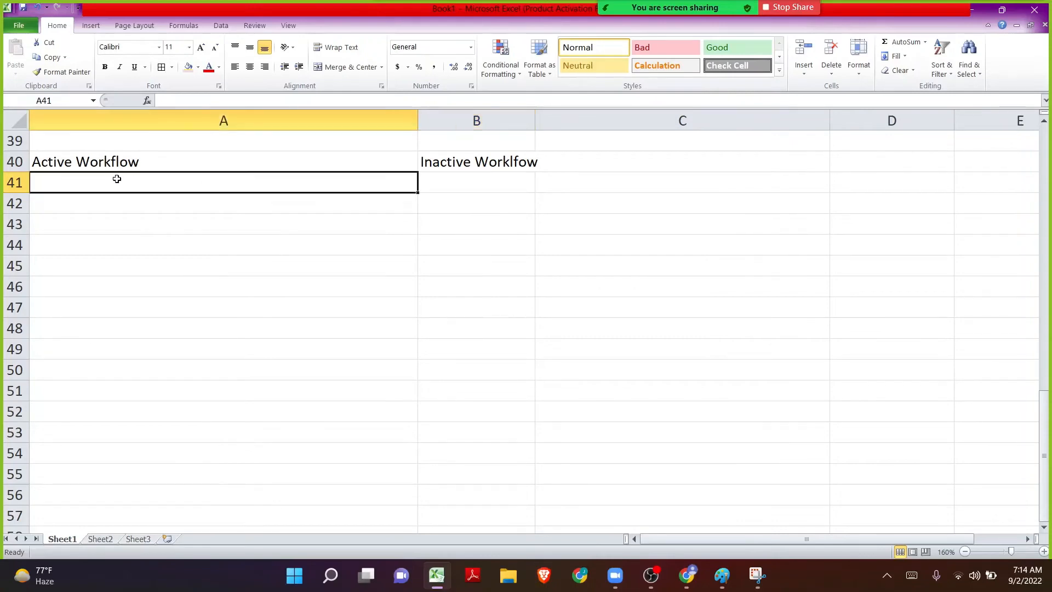
pyautogui.moveTo(120, 166); pyautogui.dragTo(458, 160)
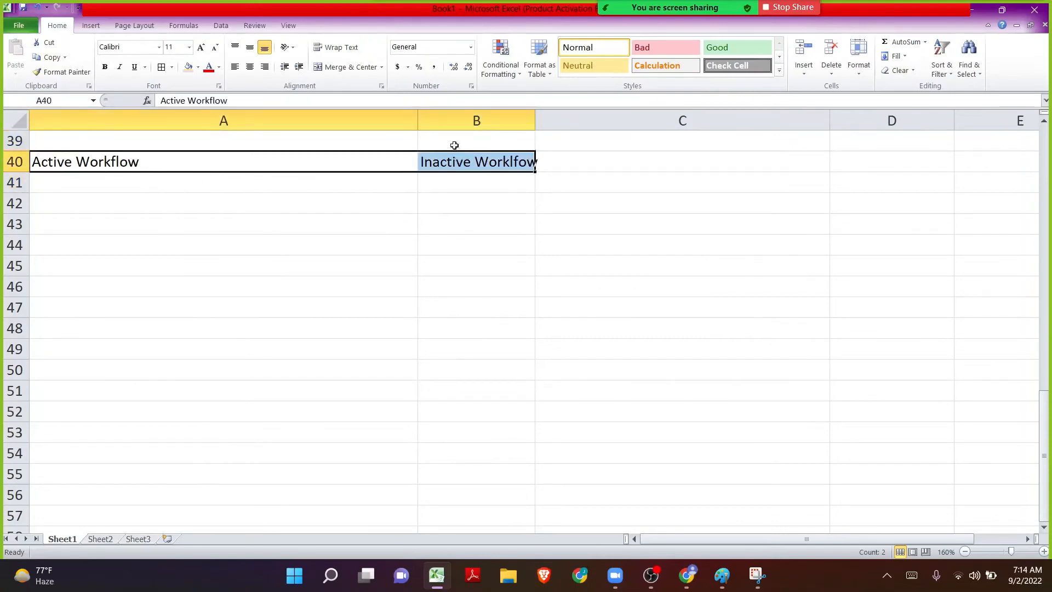
pyautogui.click(249, 66)
pyautogui.click(197, 66)
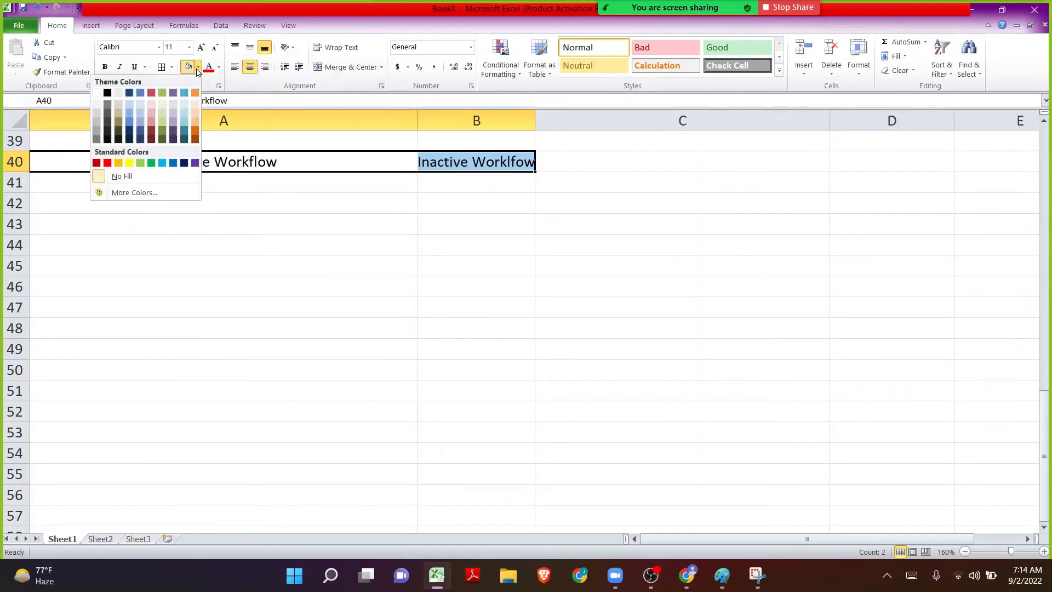
pyautogui.click(130, 162)
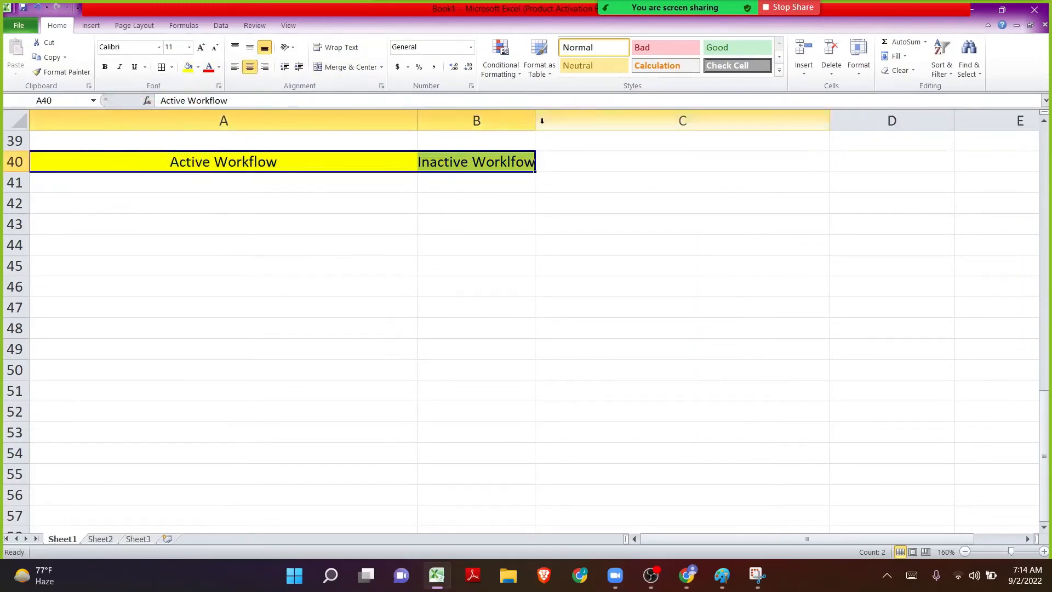
pyautogui.moveTo(535, 120); pyautogui.dragTo(720, 115)
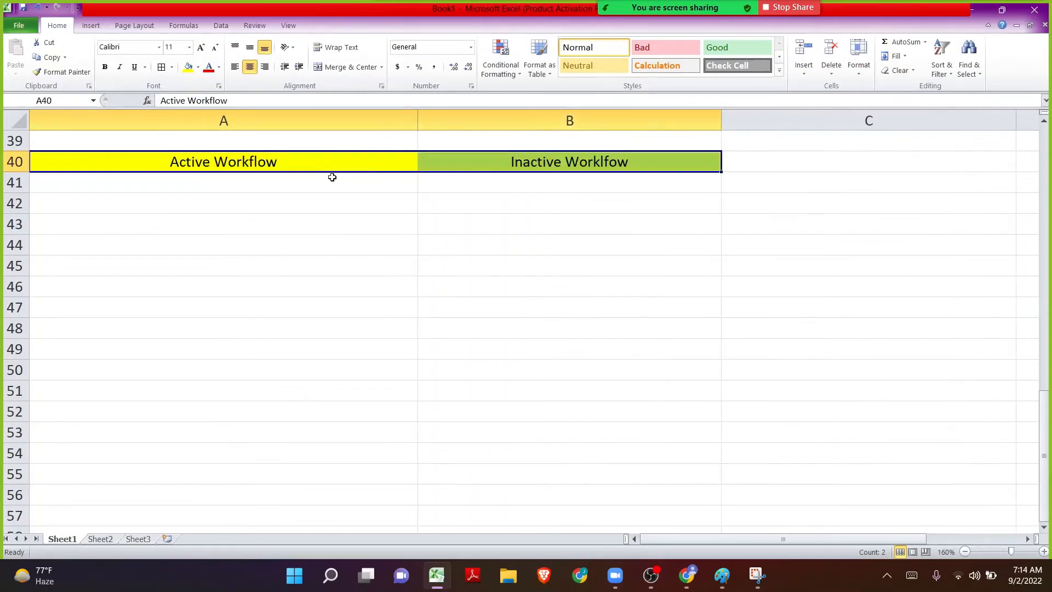
# - Enter "Currently being used" in A41 under Active Workflow and "Not in use" in B41 under the inactive heading
pyautogui.click(302, 181)
pyautogui.write('Current')
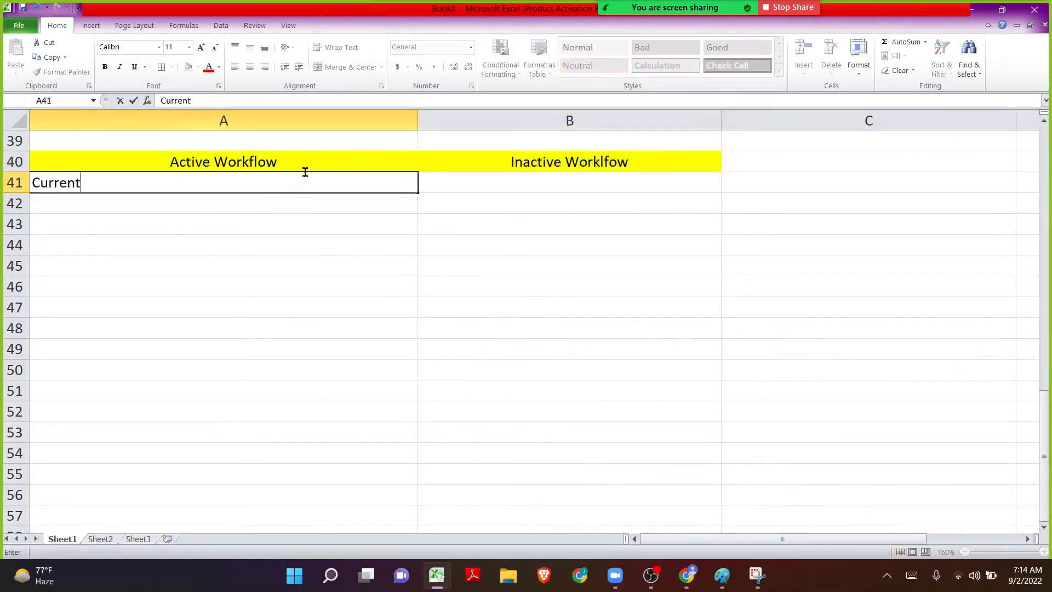
pyautogui.write('ly being used')
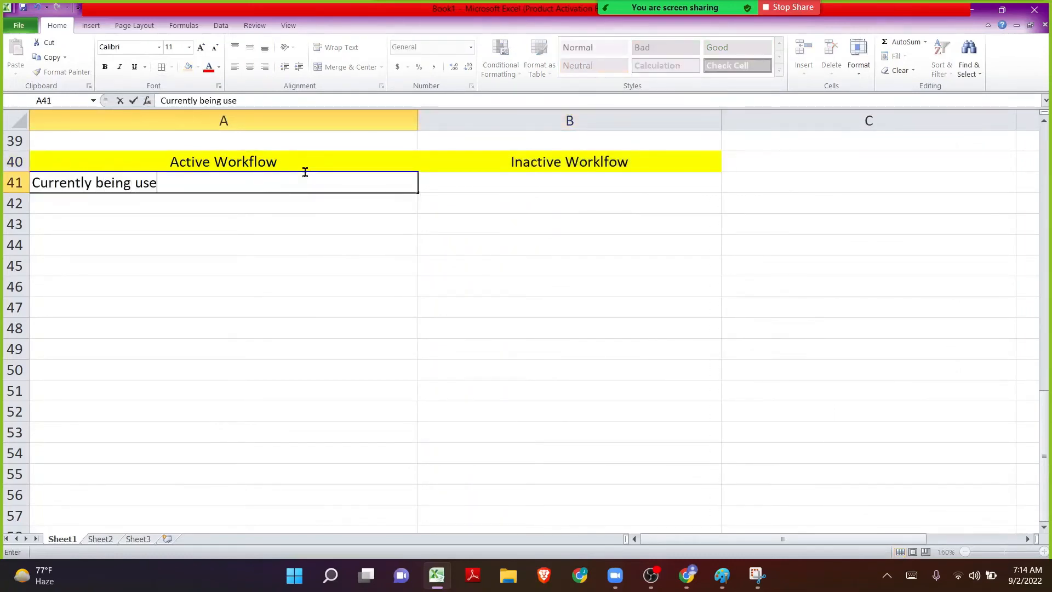
pyautogui.press('Return')
pyautogui.press('Up')
pyautogui.press('Right')
pyautogui.write('Not in use')
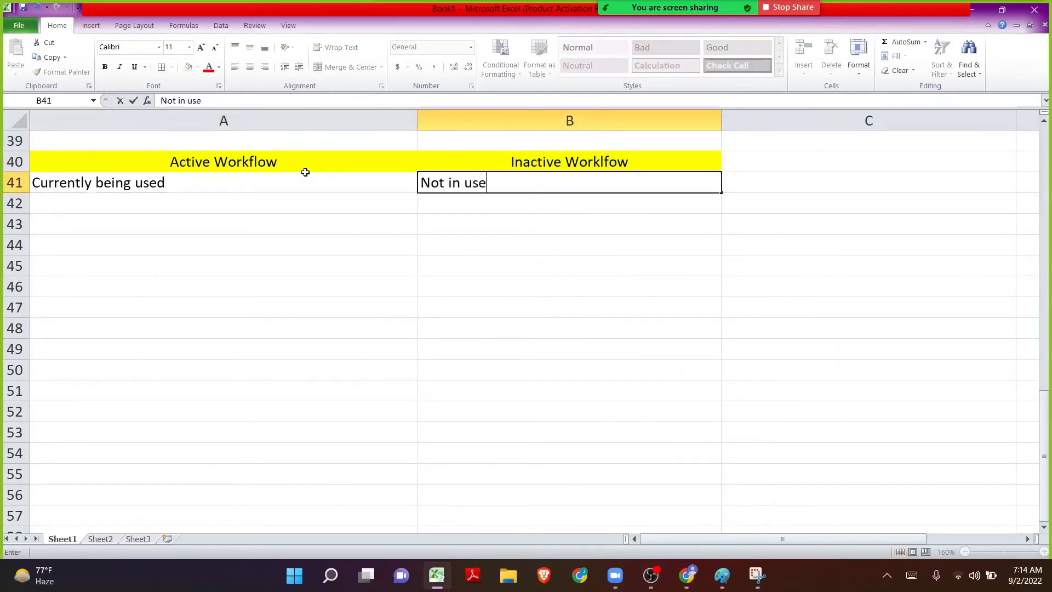
pyautogui.press('Return')
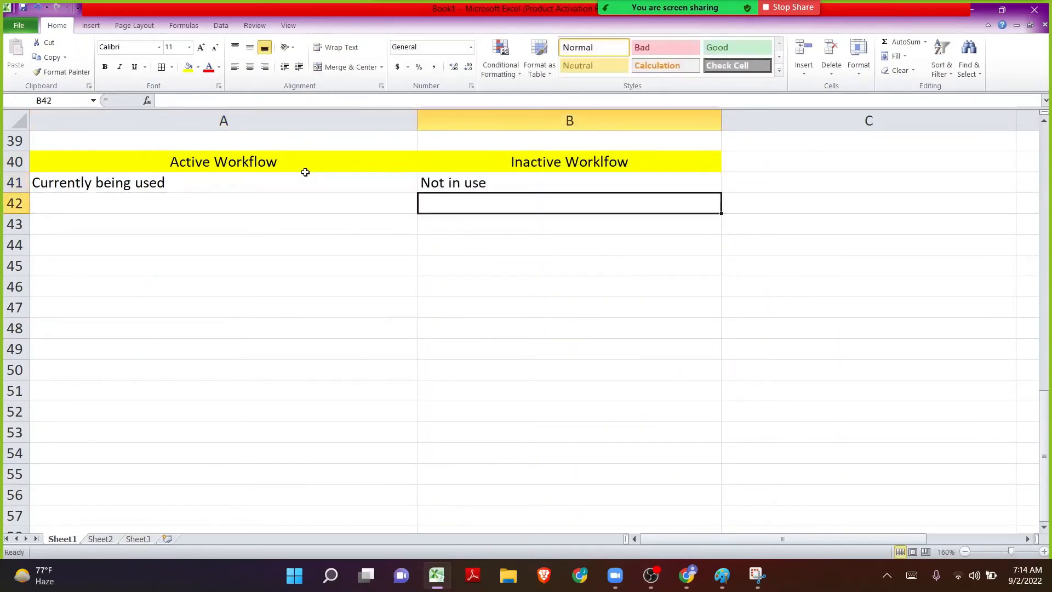
# - Centre the contents of cells A41:B41 horizontally
pyautogui.press('Up')
pyautogui.press('Left')
pyautogui.moveTo(299, 179); pyautogui.dragTo(456, 181)
pyautogui.click(249, 67)
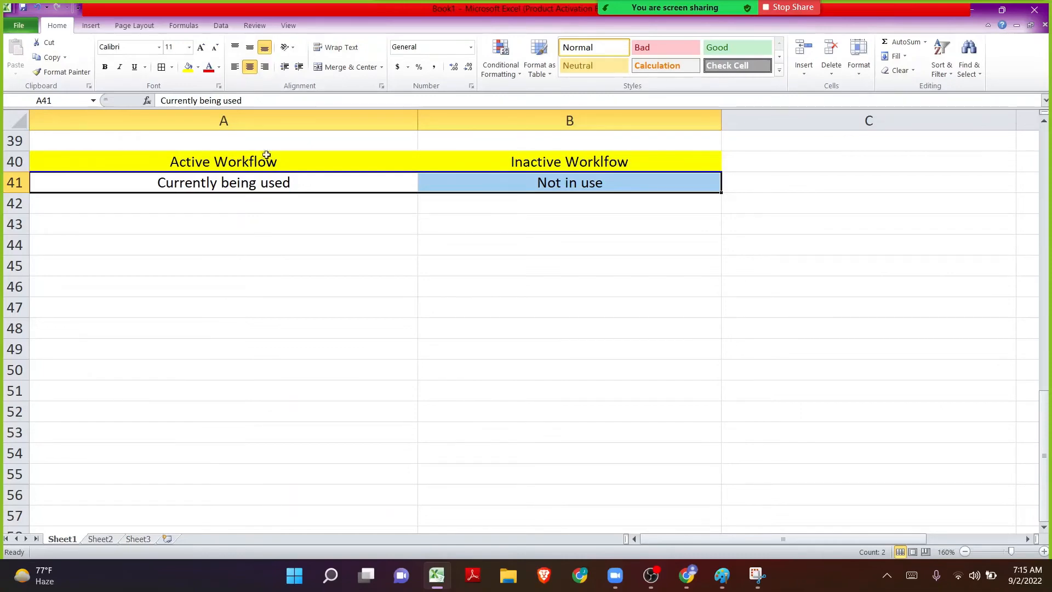
pyautogui.click(472, 157)
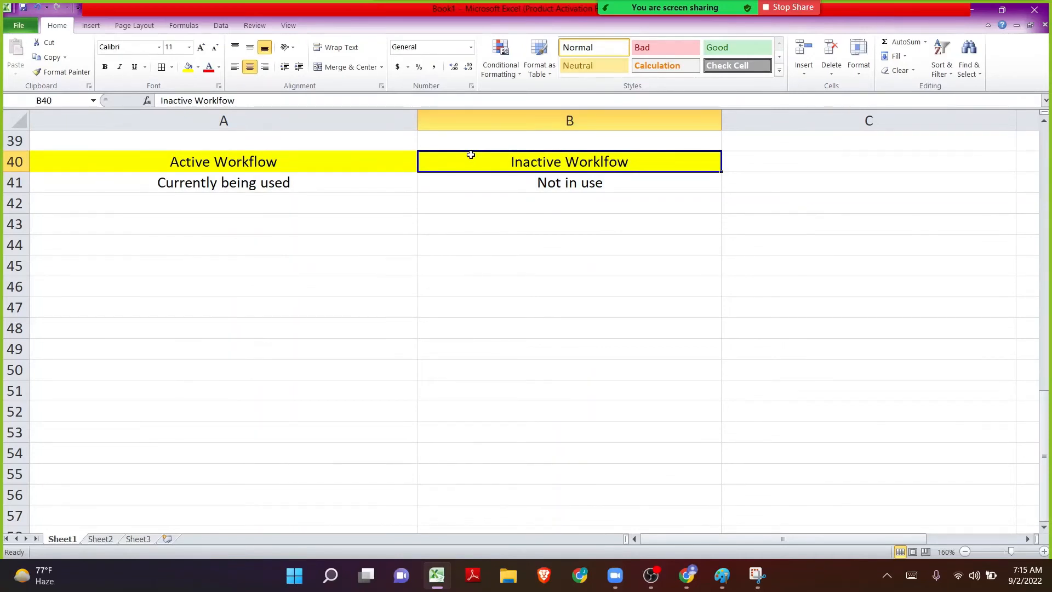
pyautogui.moveTo(271, 186); pyautogui.dragTo(448, 188)
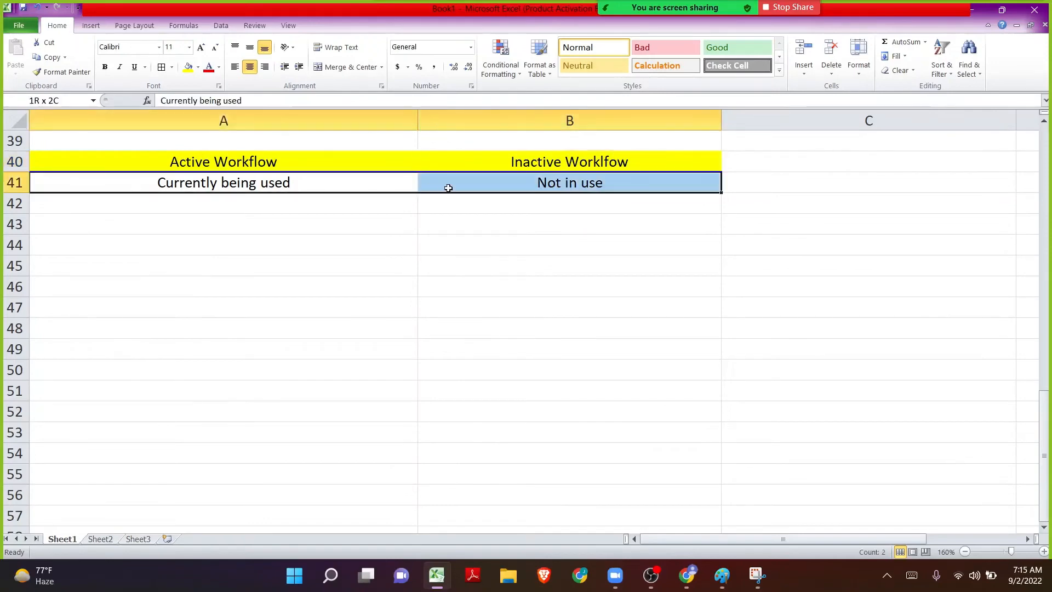
pyautogui.click(286, 188)
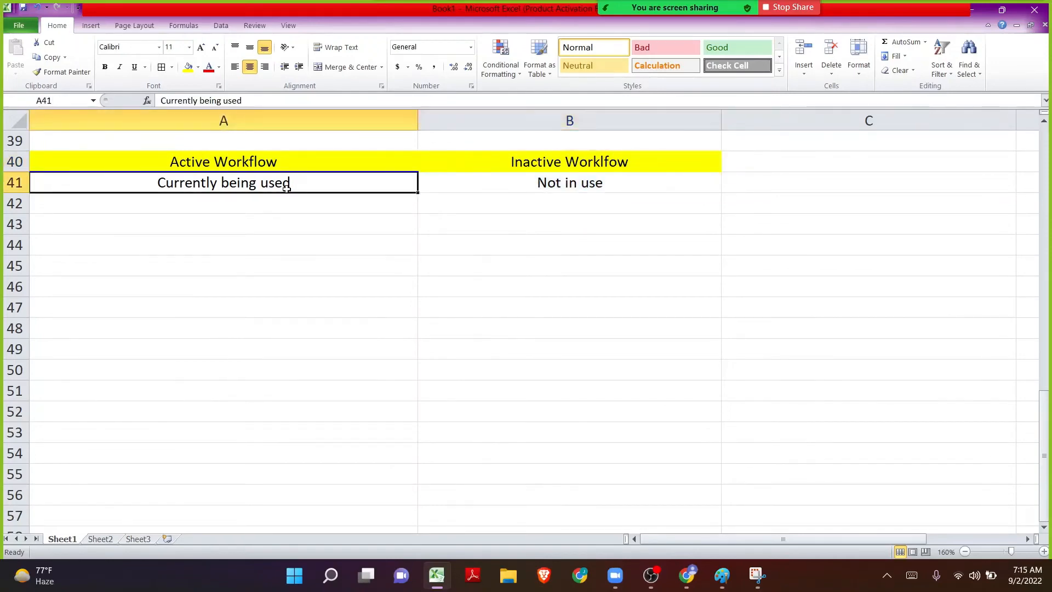
pyautogui.click(489, 180)
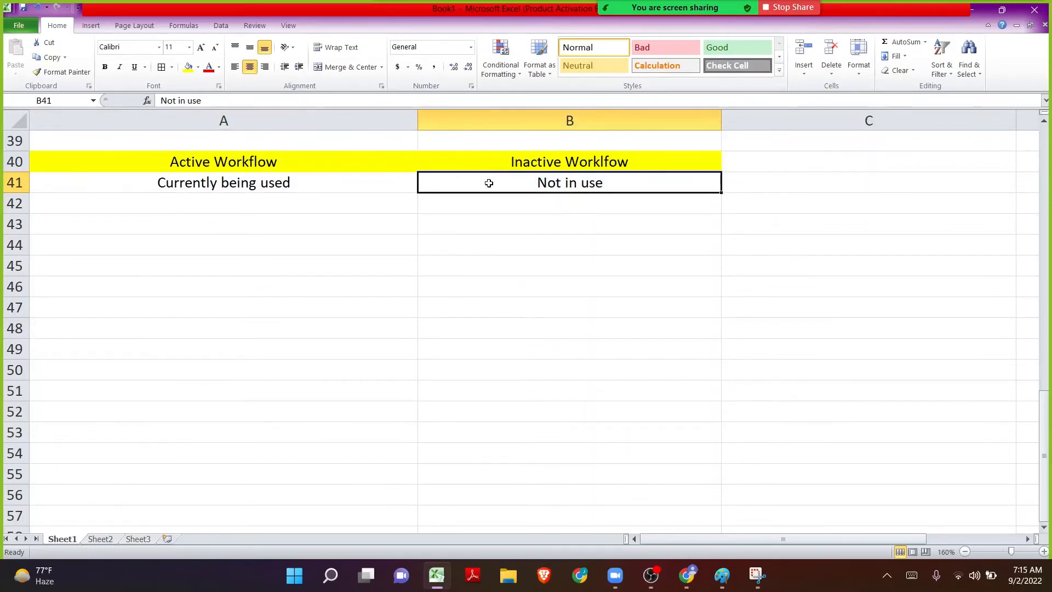
# - Enter "Associated with an Active Workflow scheme and a Project" in cell A42 under the active workflow column
pyautogui.click(201, 199)
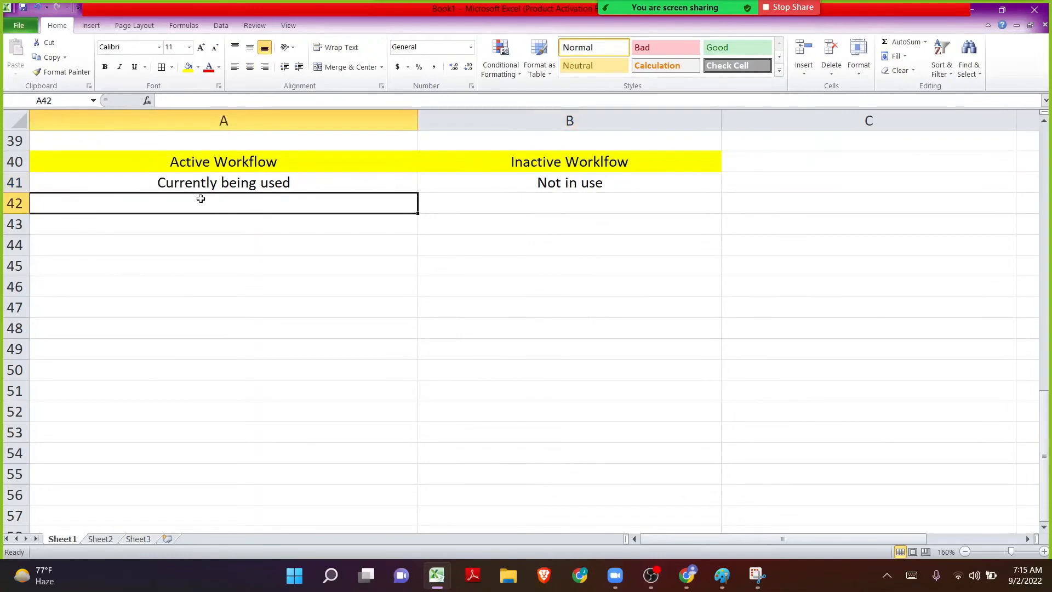
pyautogui.write('Assoc')
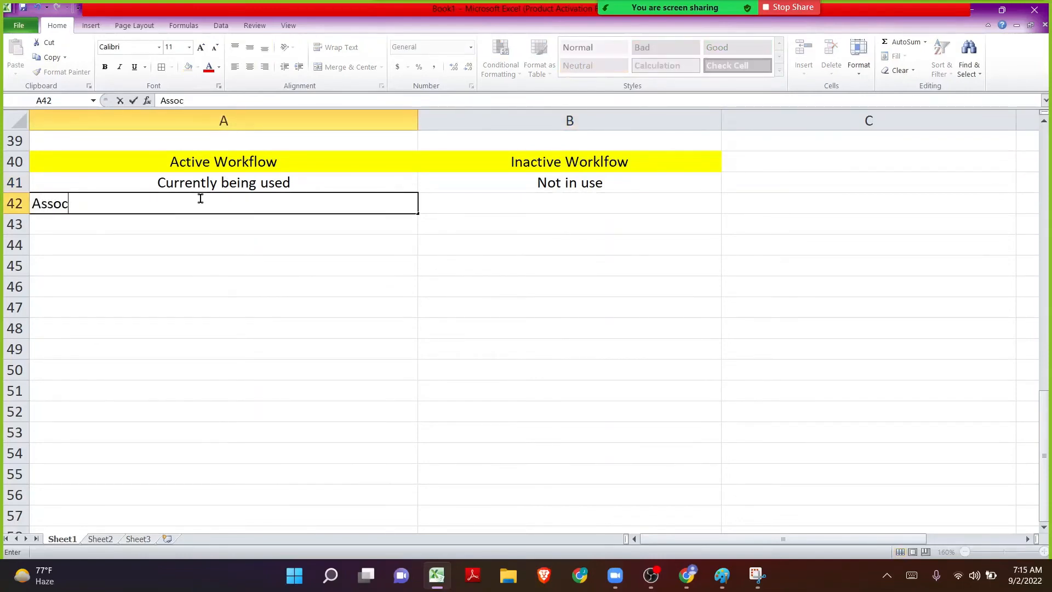
pyautogui.write('iated with an')
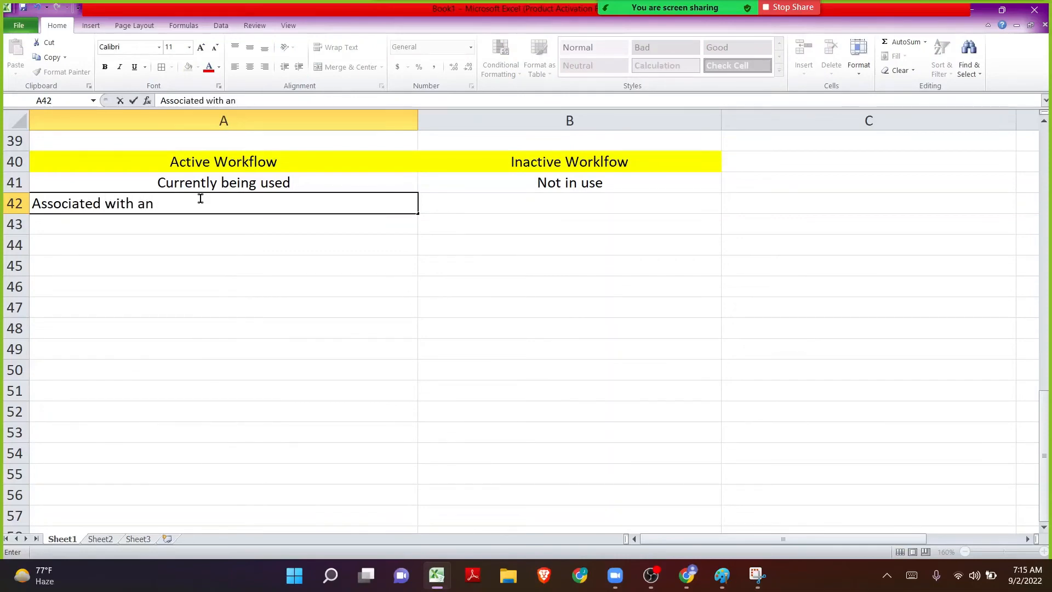
pyautogui.write(' Active Workf')
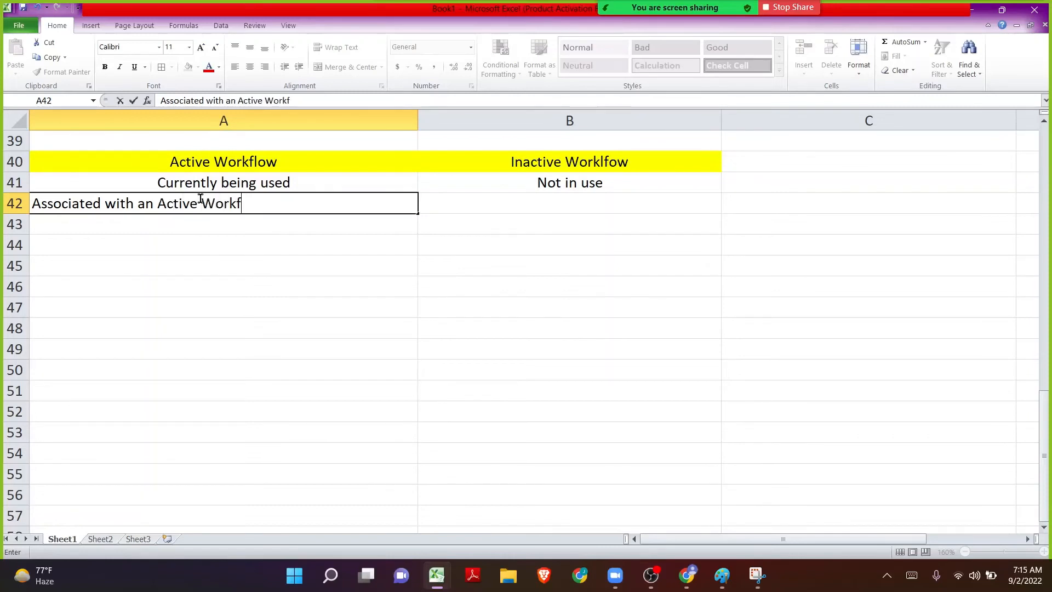
pyautogui.write('low scheme ')
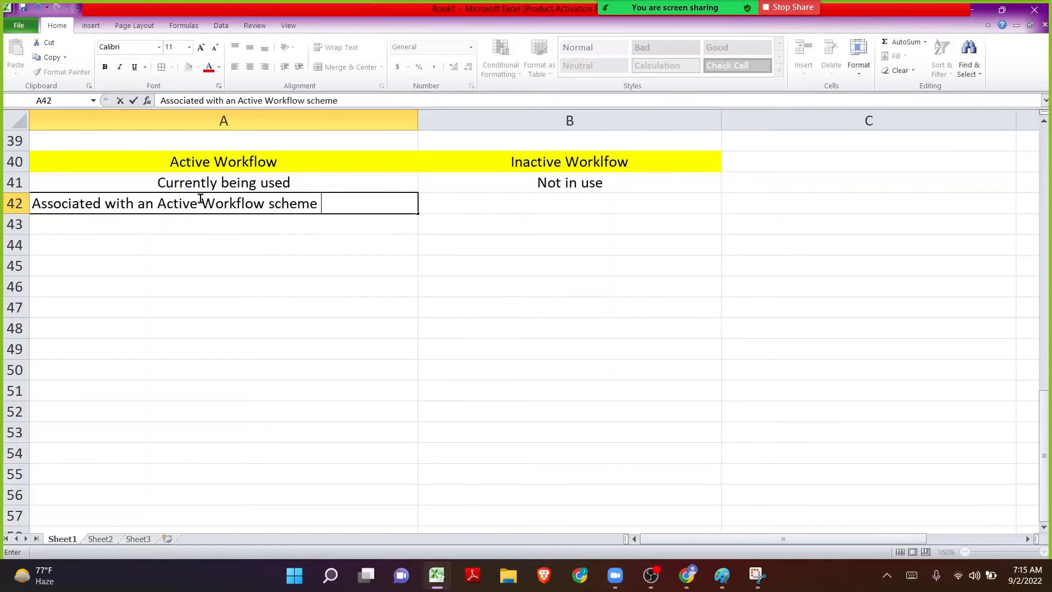
pyautogui.write('and a Project')
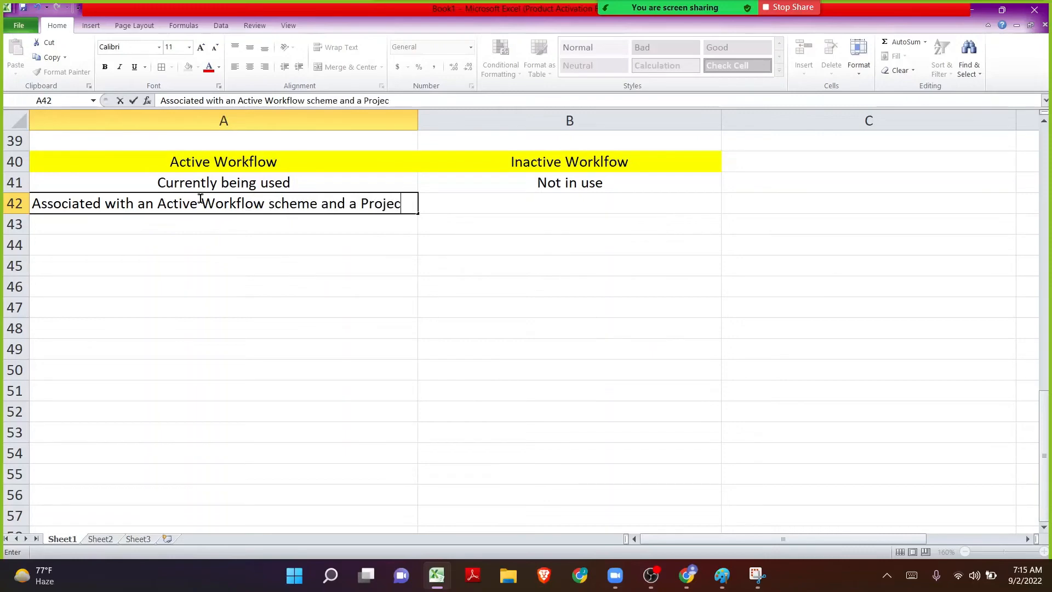
pyautogui.press('Return')
pyautogui.press('Up')
pyautogui.press('Up')
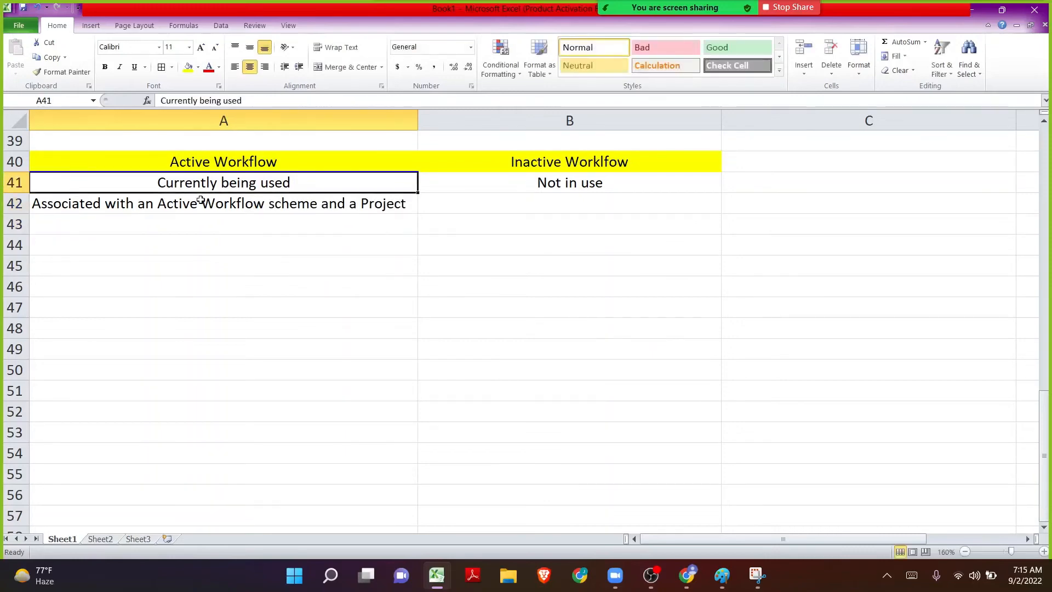
pyautogui.hotkey('ctrl', 'b')
pyautogui.hotkey('ctrl', 'b')
pyautogui.hotkey('ctrl', 'b')
pyautogui.hotkey('ctrl', 'b')
pyautogui.hotkey('ctrl', 'b')
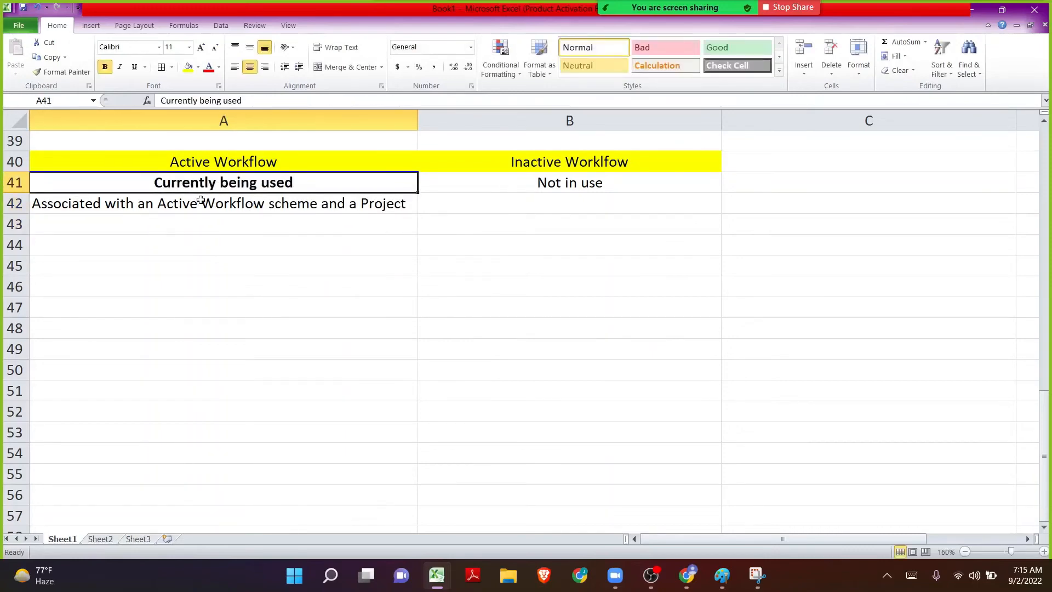
pyautogui.hotkey('ctrl', 'b')
pyautogui.press('Down')
pyautogui.hotkey('ctrl', 'b')
pyautogui.hotkey('ctrl', 'b')
pyautogui.hotkey('ctrl', 'b')
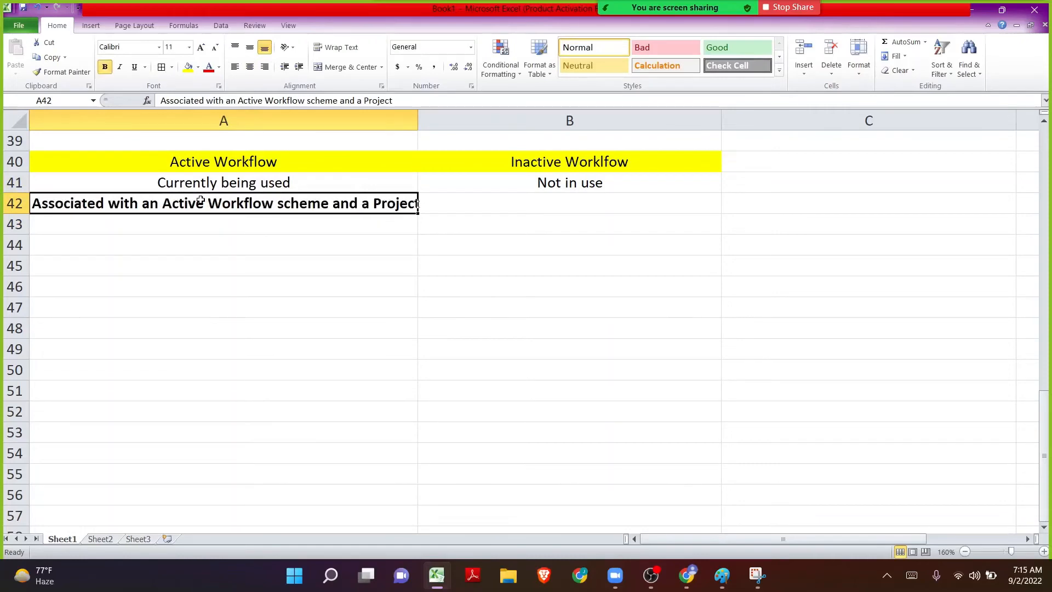
pyautogui.hotkey('ctrl', 'b')
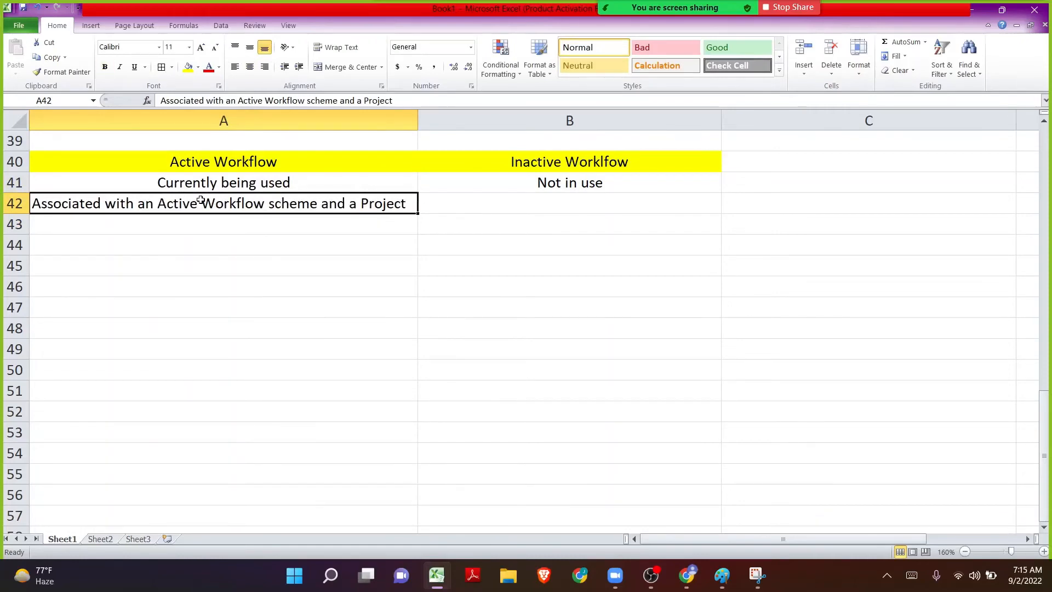
pyautogui.doubleClick(200, 204)
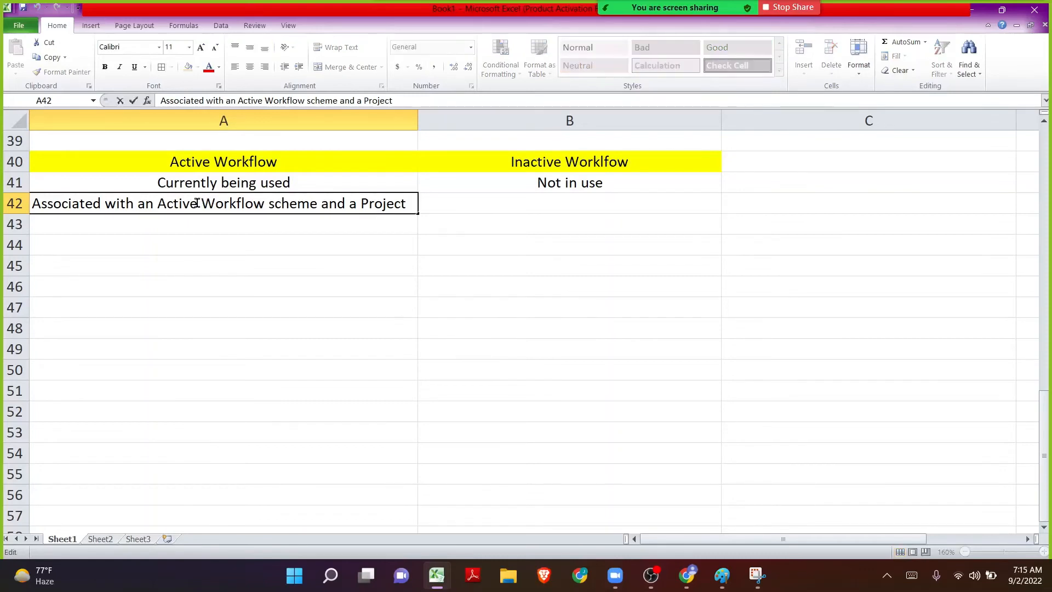
pyautogui.moveTo(202, 203); pyautogui.dragTo(317, 203)
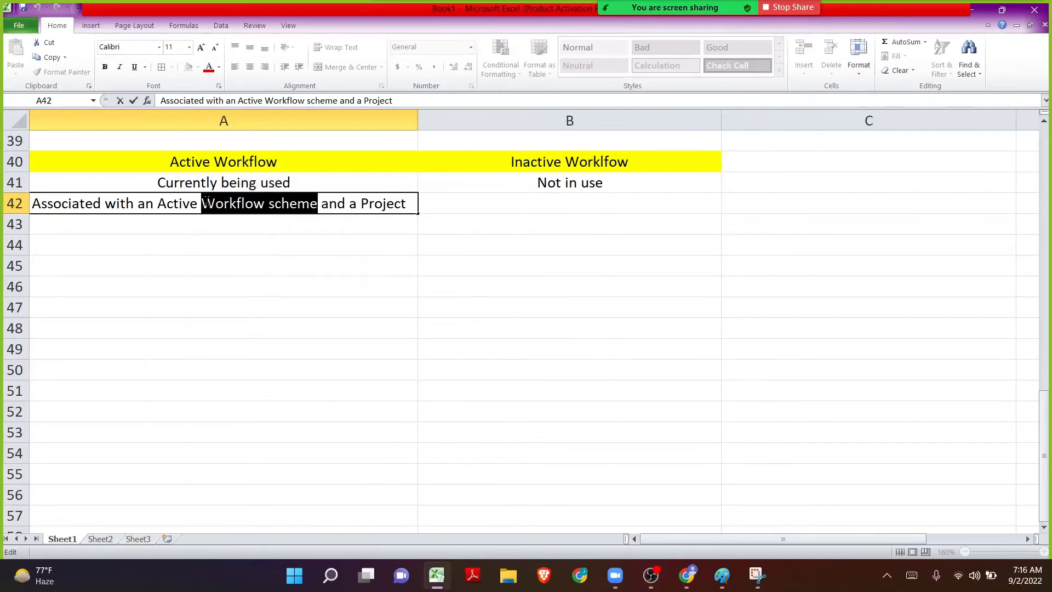
pyautogui.click(204, 201)
pyautogui.moveTo(204, 202); pyautogui.dragTo(318, 206)
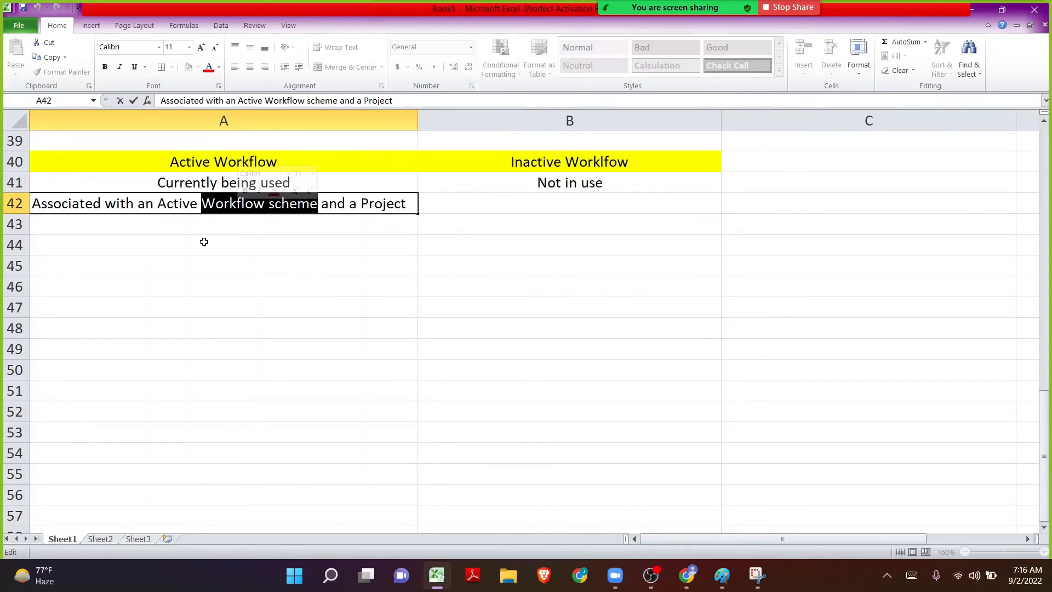
pyautogui.click(160, 186)
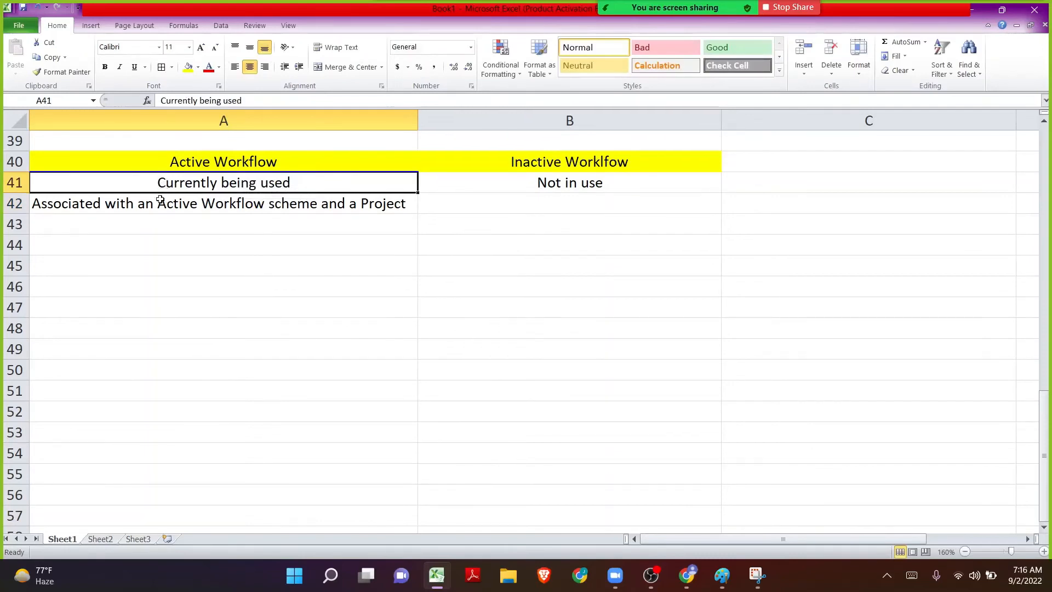
pyautogui.click(160, 200)
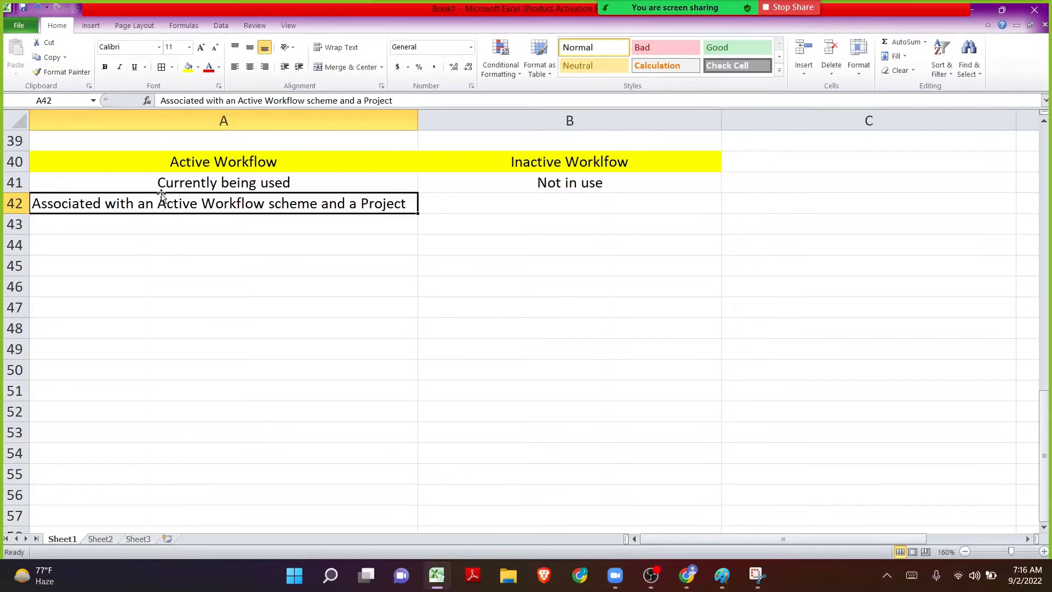
pyautogui.moveTo(164, 185); pyautogui.dragTo(168, 198)
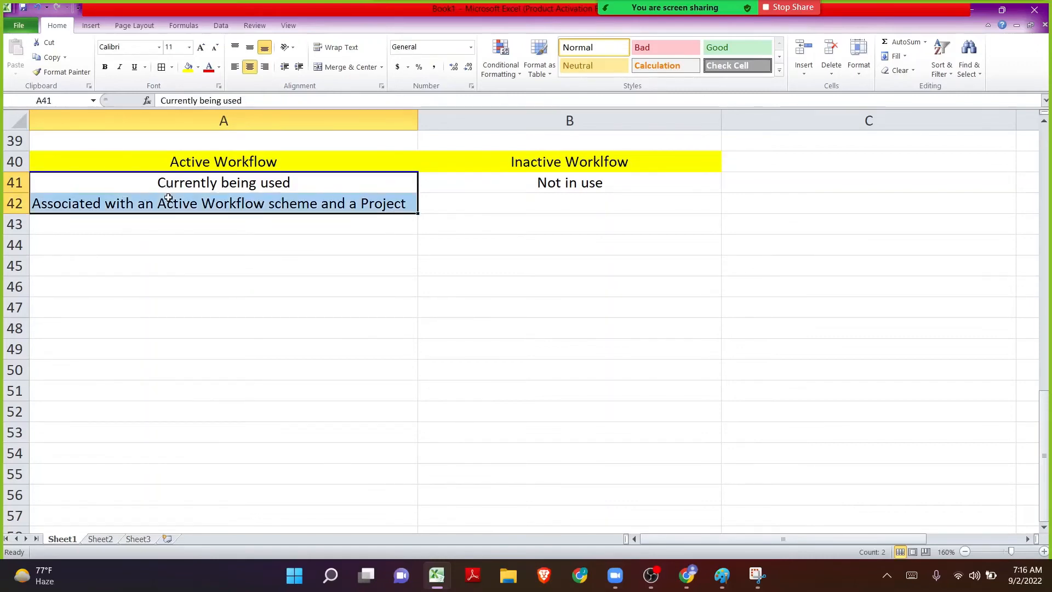
# - Enter "Not associated with any worklfow scheme or Project" in cell B42 under the inactive workflow heading
pyautogui.click(463, 207)
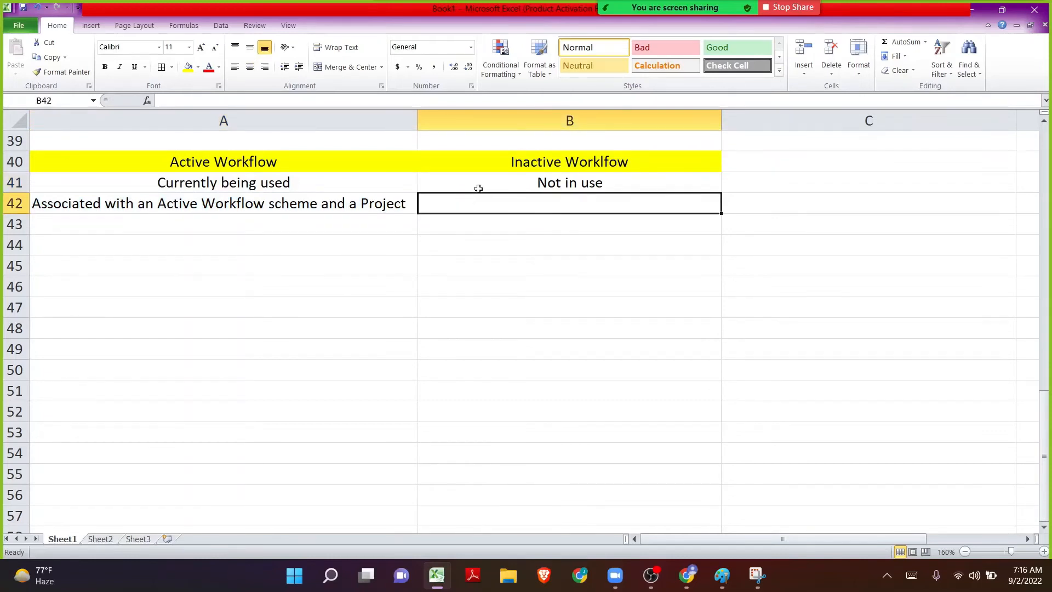
pyautogui.write('Not ')
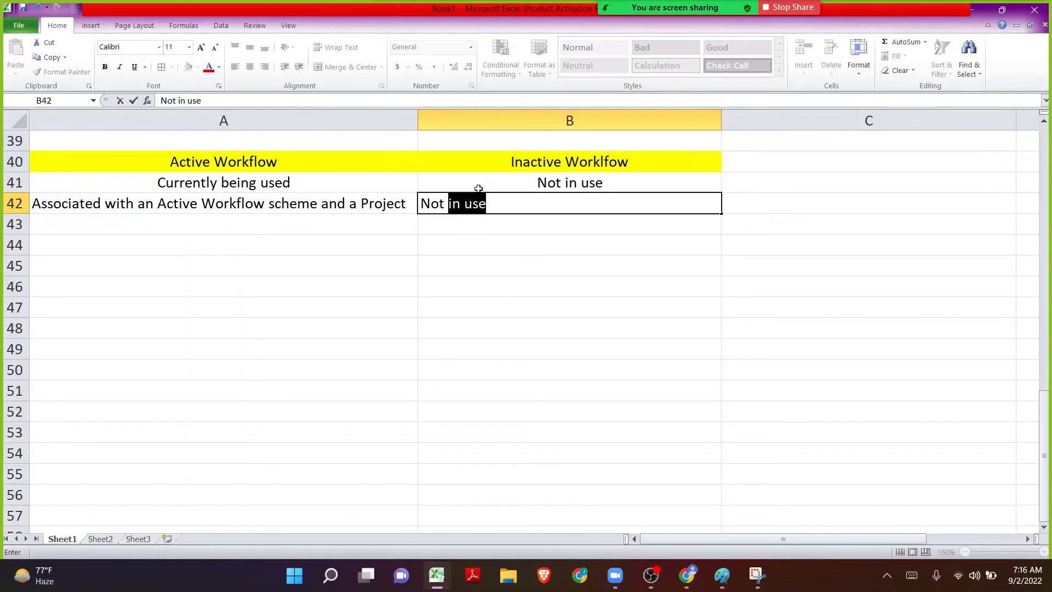
pyautogui.write('associated ')
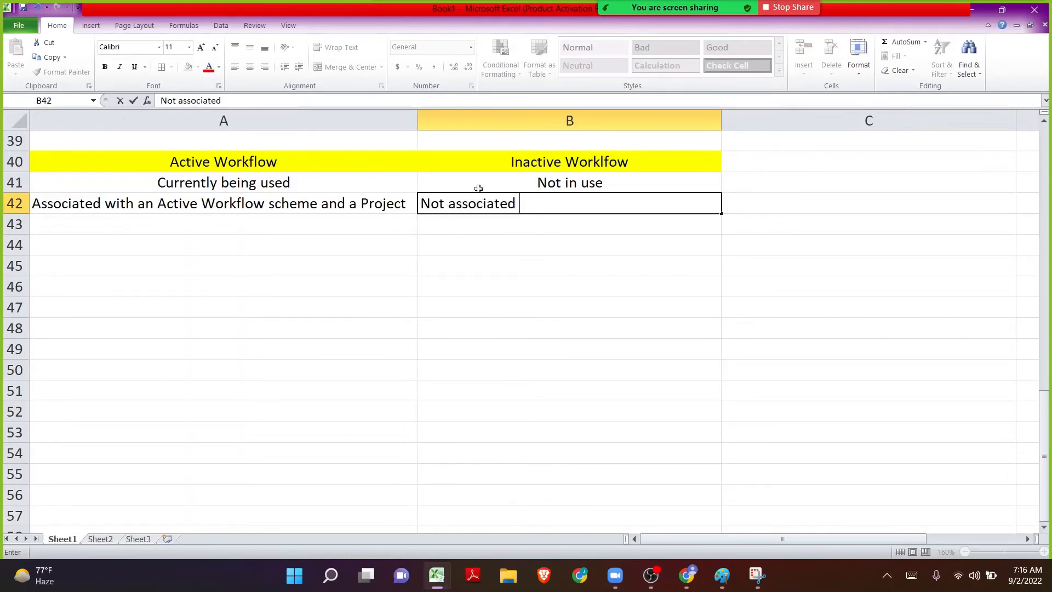
pyautogui.write('with any wo')
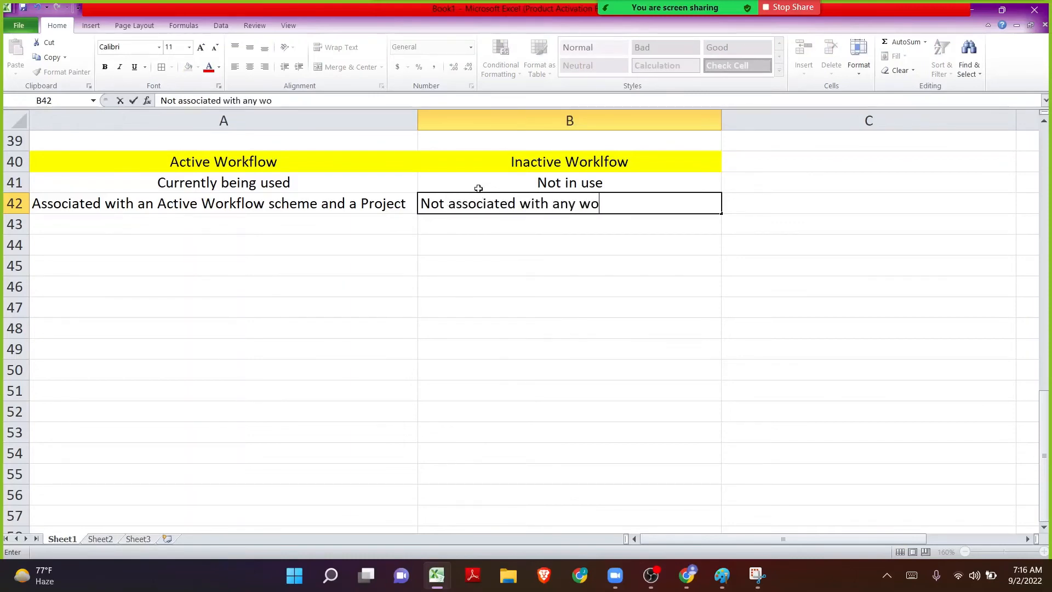
pyautogui.write('rklfow scheme or a')
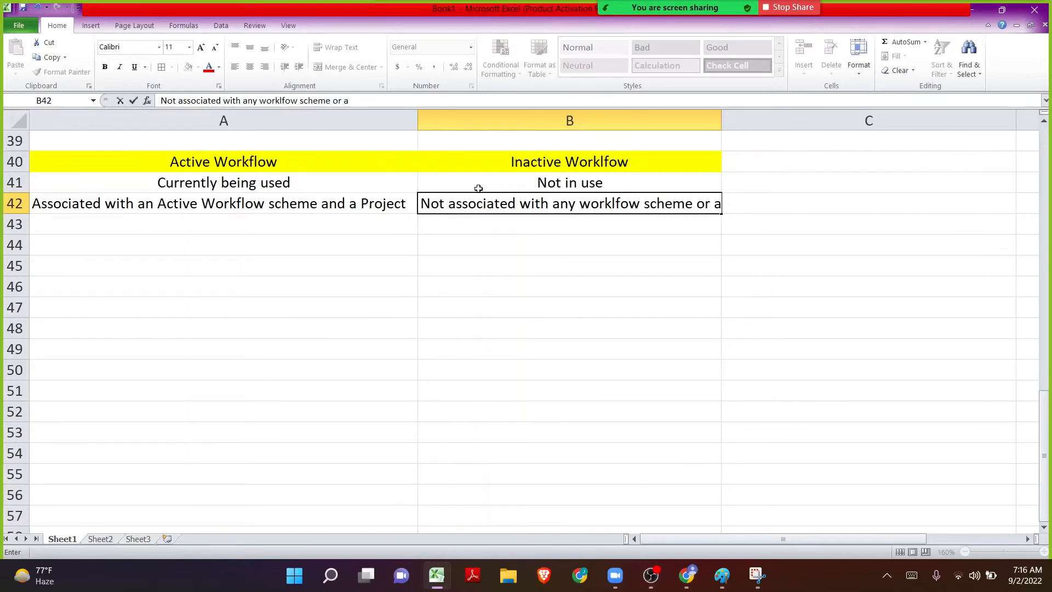
pyautogui.press('BackSpace')
pyautogui.write('Project')
pyautogui.press('Return')
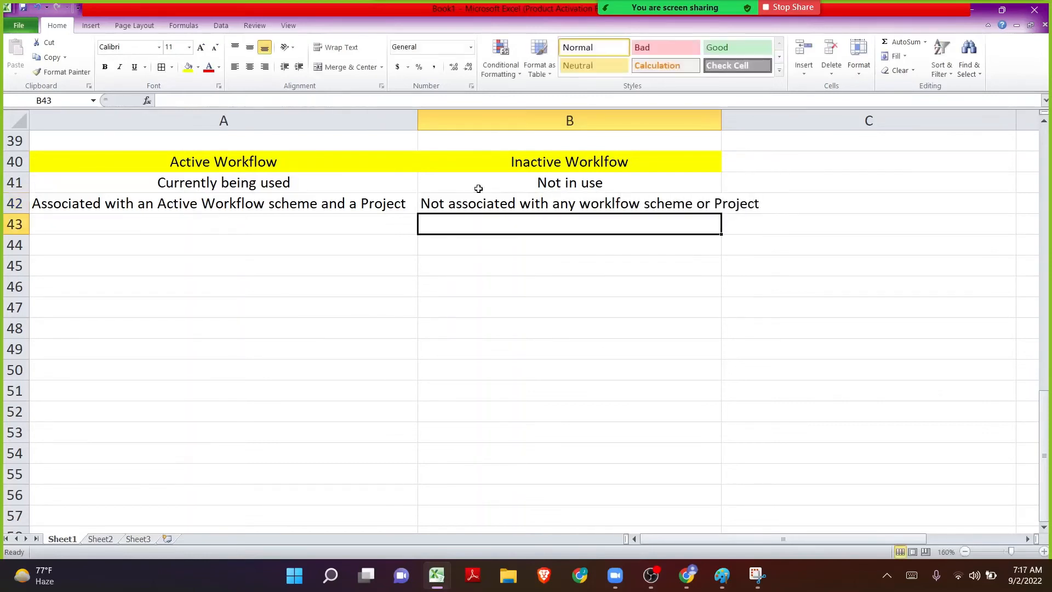
# - Enter "Can be edited" in cell B43 under the inactive workflow heading
pyautogui.press('Left')
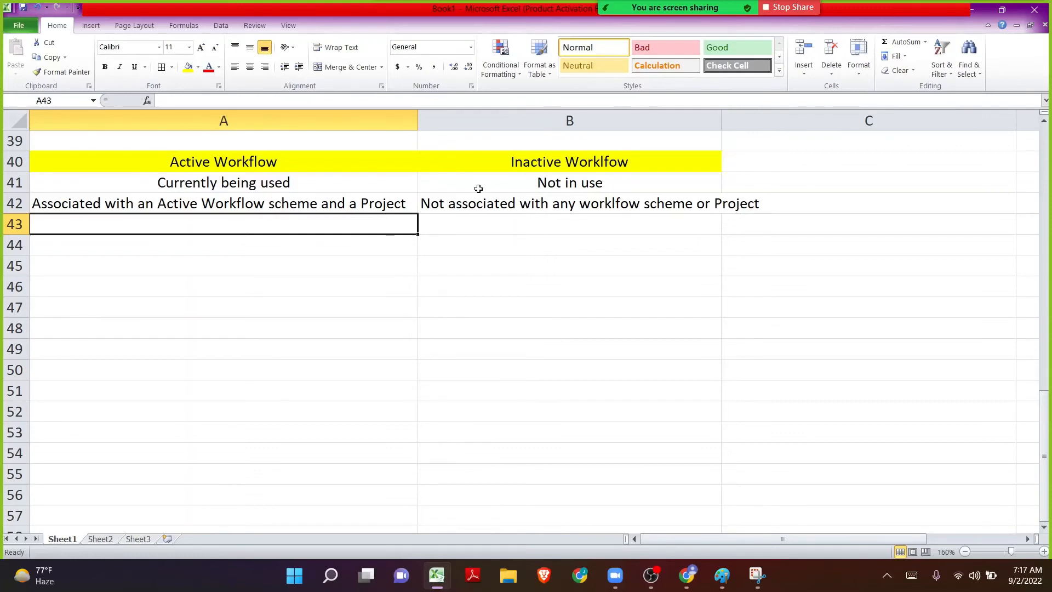
pyautogui.press('Right')
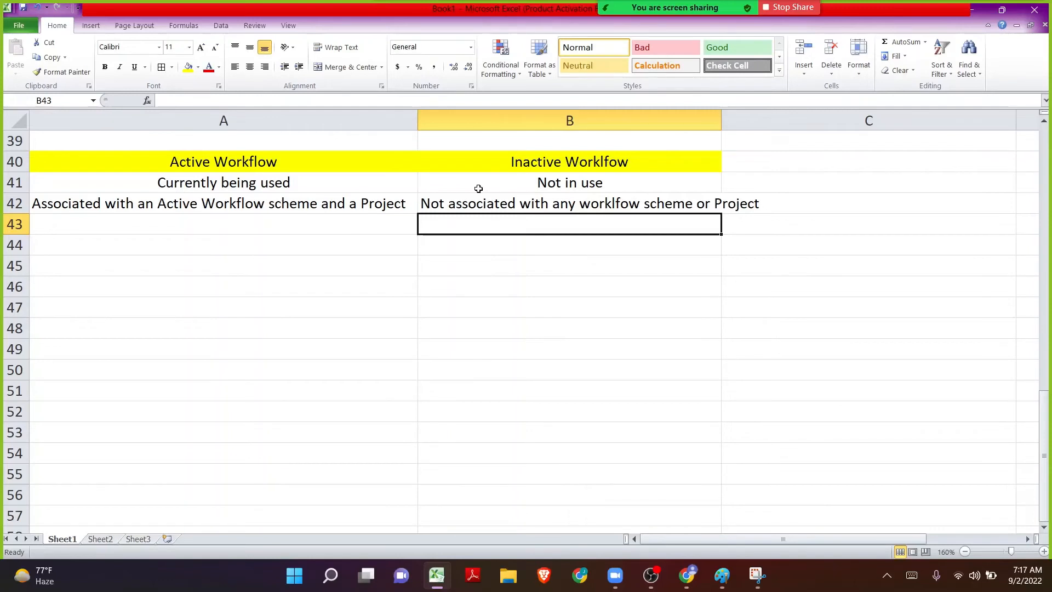
pyautogui.write('Can be edi')
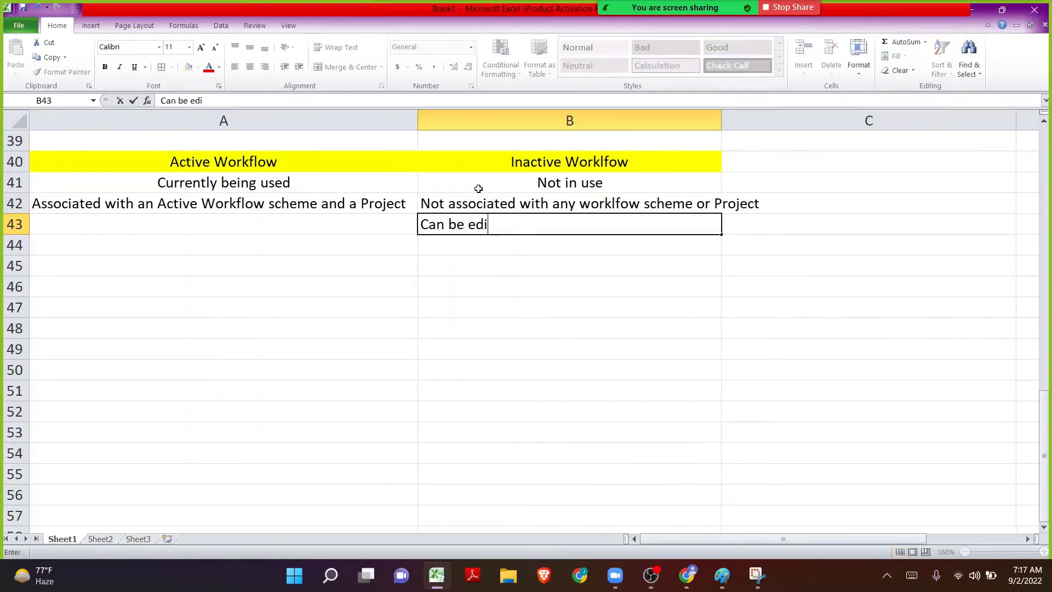
pyautogui.write('ted')
pyautogui.press('Return')
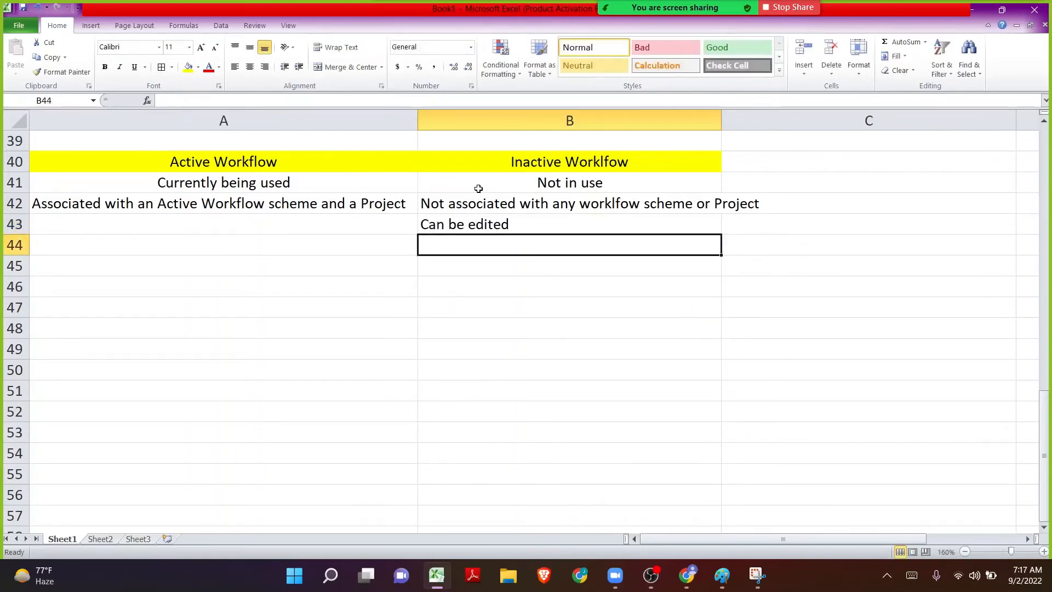
# - Copy the text of B43 into A43 and change the copy to "Can't be edited"
pyautogui.press('Up')
pyautogui.hotkey('ctrl', 'c')
pyautogui.press('Left')
pyautogui.hotkey('ctrl', 'v')
pyautogui.press('F2')
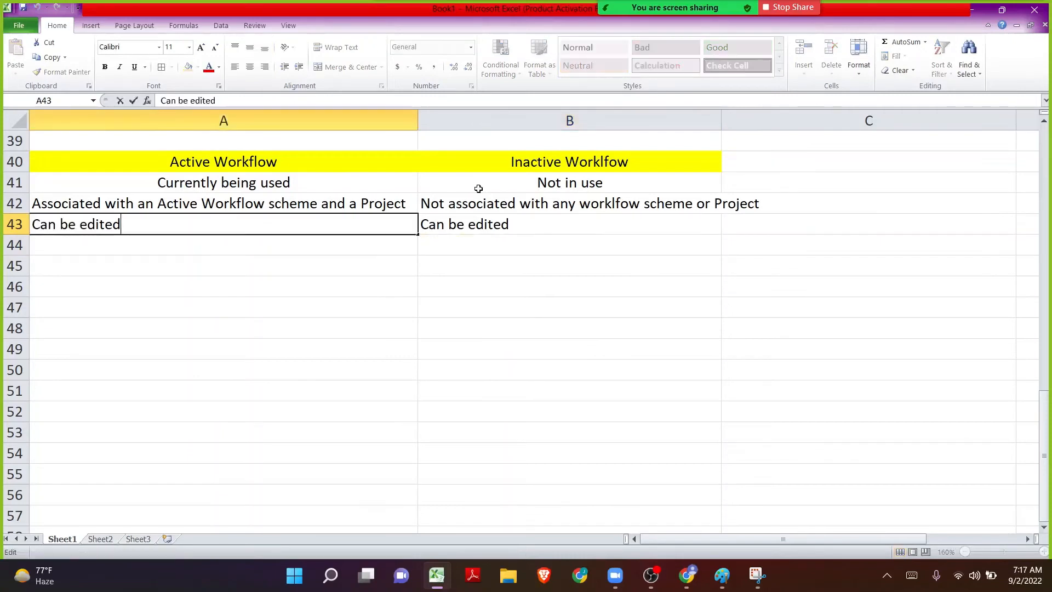
pyautogui.hotkey('ctrl', 'Left')
pyautogui.hotkey('ctrl', 'Left')
pyautogui.press('Left')
pyautogui.write("'t")
pyautogui.press('Return')
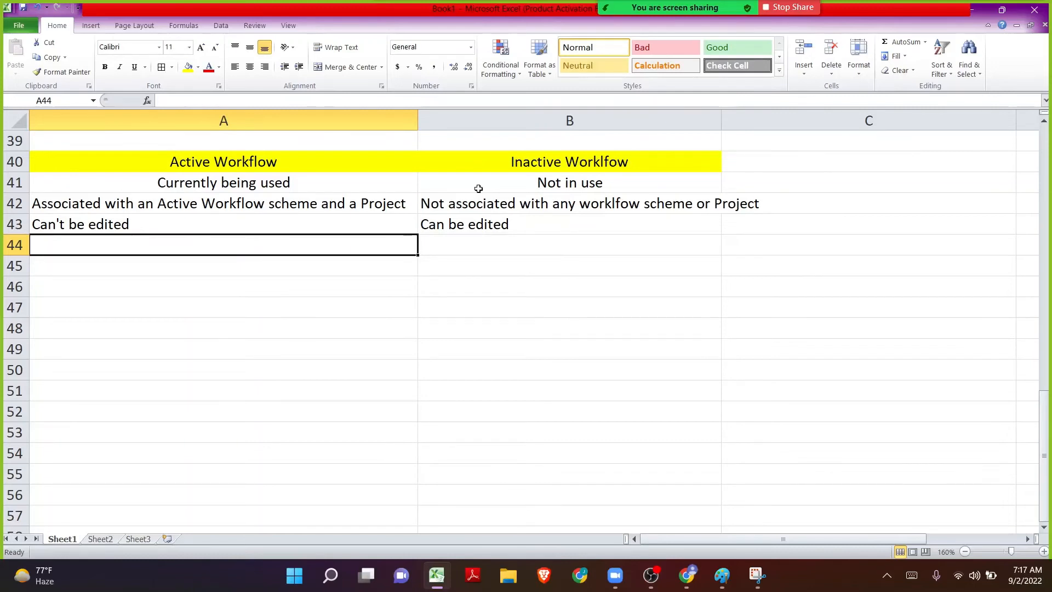
# - Append "(draft-edit)" to the text in cell A43
pyautogui.press('Up')
pyautogui.press('F2')
pyautogui.write('(')
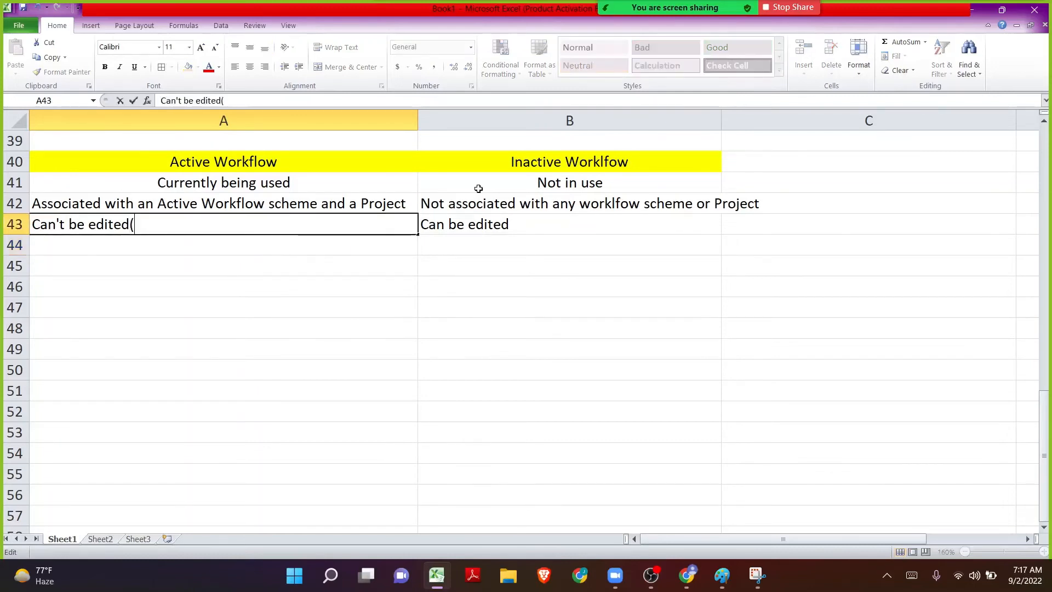
pyautogui.write('draft-edit')
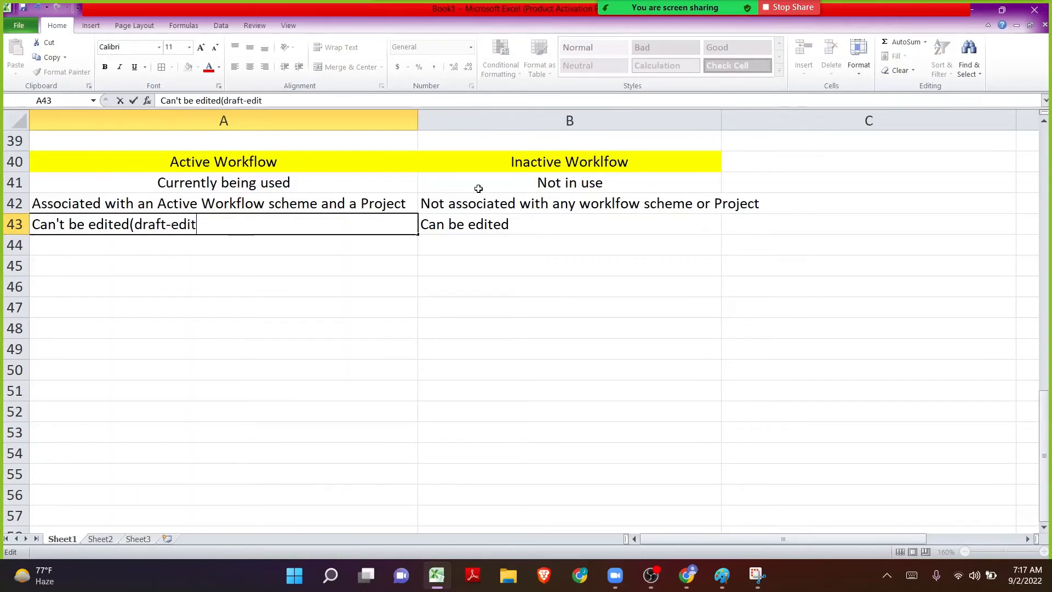
pyautogui.write(')')
pyautogui.press('Return')
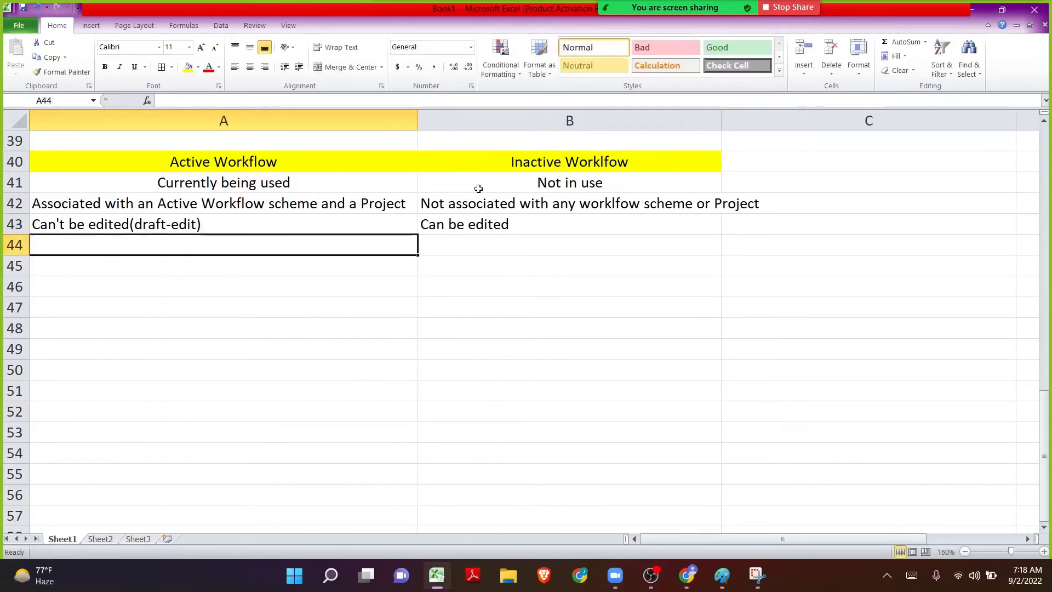
pyautogui.click(173, 225)
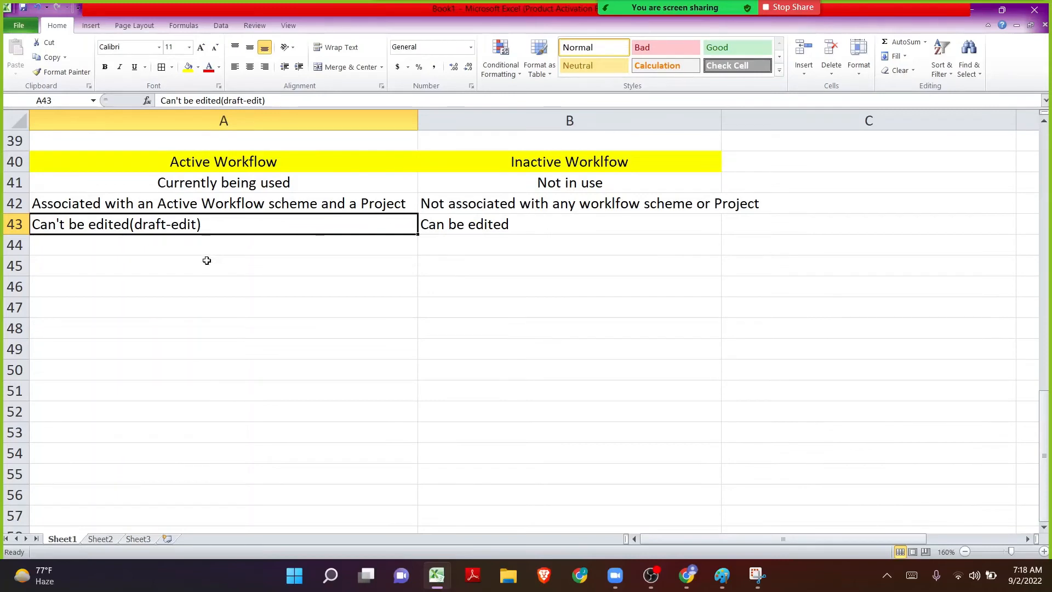
pyautogui.click(191, 272)
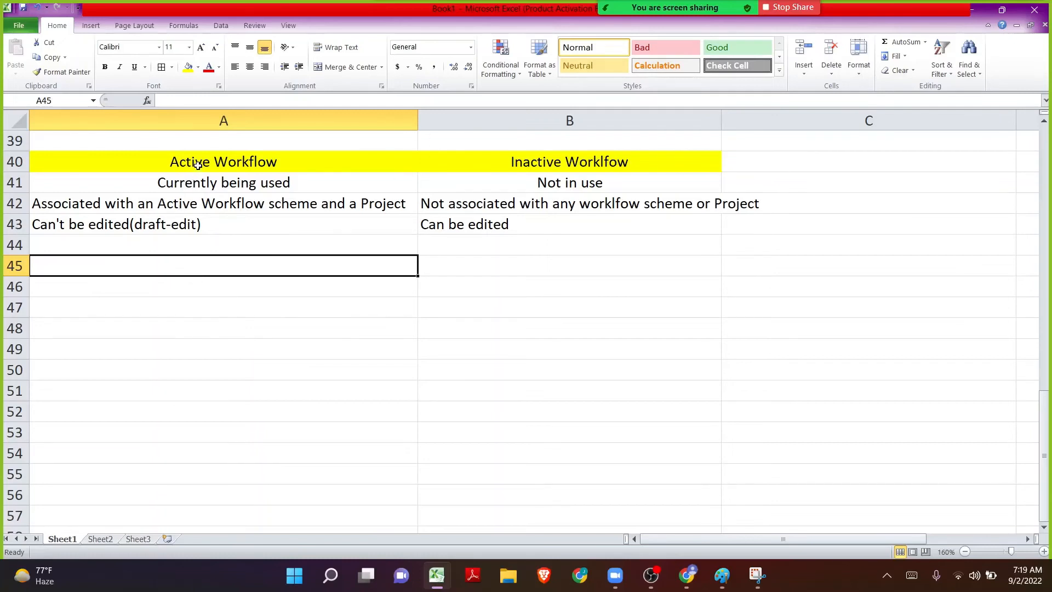
# - Centre the contents of the whole comparison table A40:B43 horizontally
pyautogui.moveTo(195, 165); pyautogui.dragTo(537, 228)
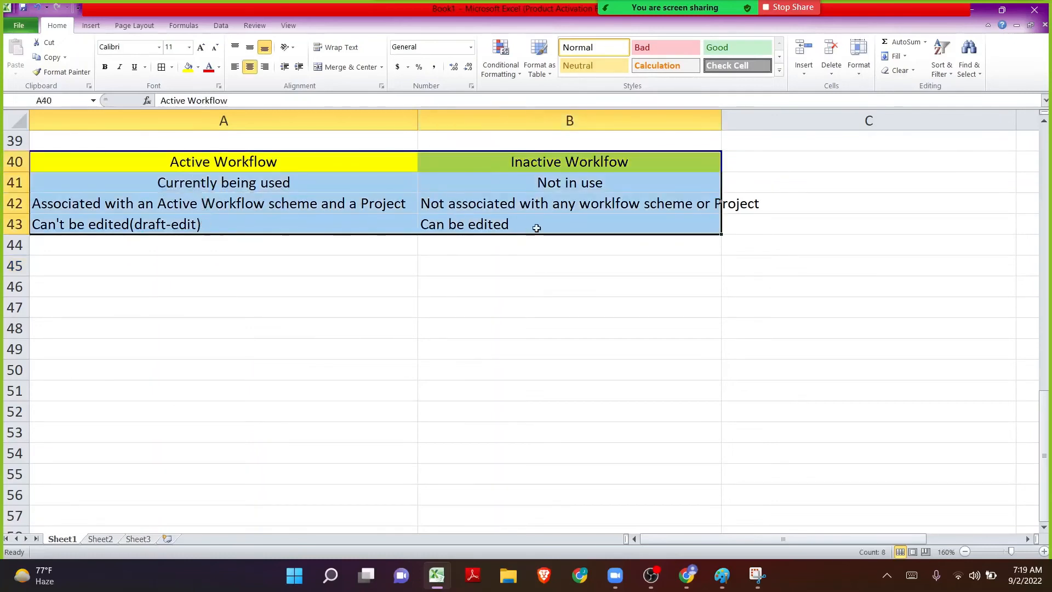
pyautogui.click(249, 66)
pyautogui.click(249, 66)
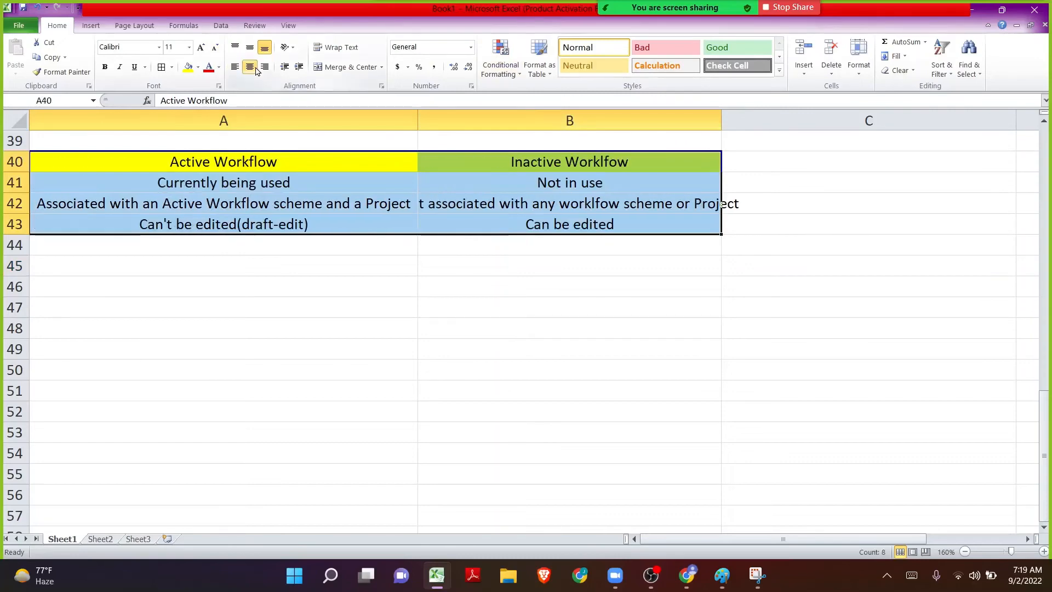
# - Apply cell borders to the whole workflow comparison table A40:B43
pyautogui.moveTo(318, 254); pyautogui.dragTo(316, 267)
pyautogui.moveTo(301, 166); pyautogui.dragTo(520, 228)
pyautogui.click(161, 68)
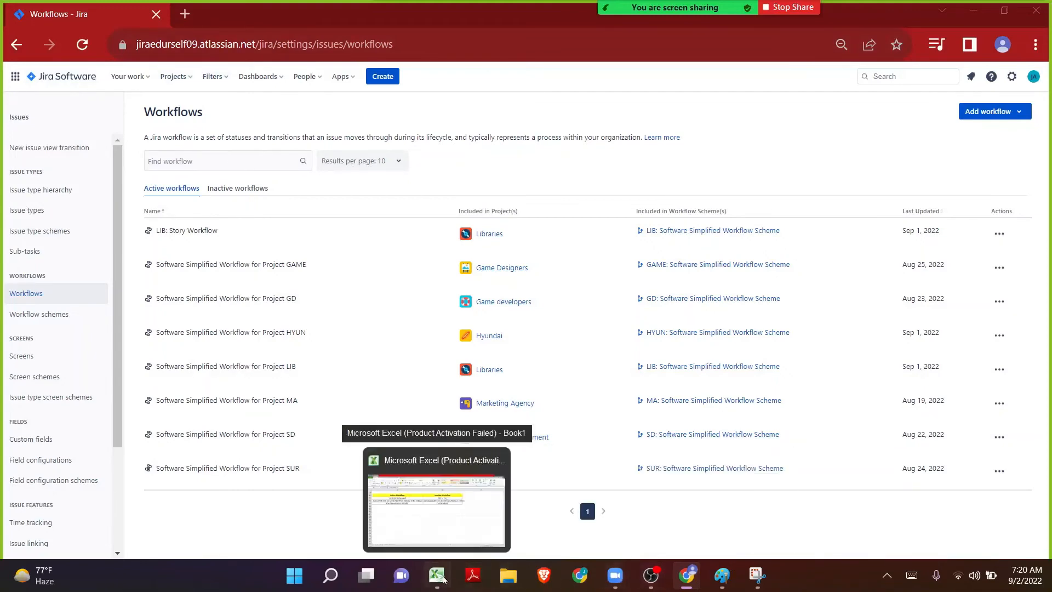
# - Open Microsoft Word with a blank document and maximize its window
pyautogui.press('super')
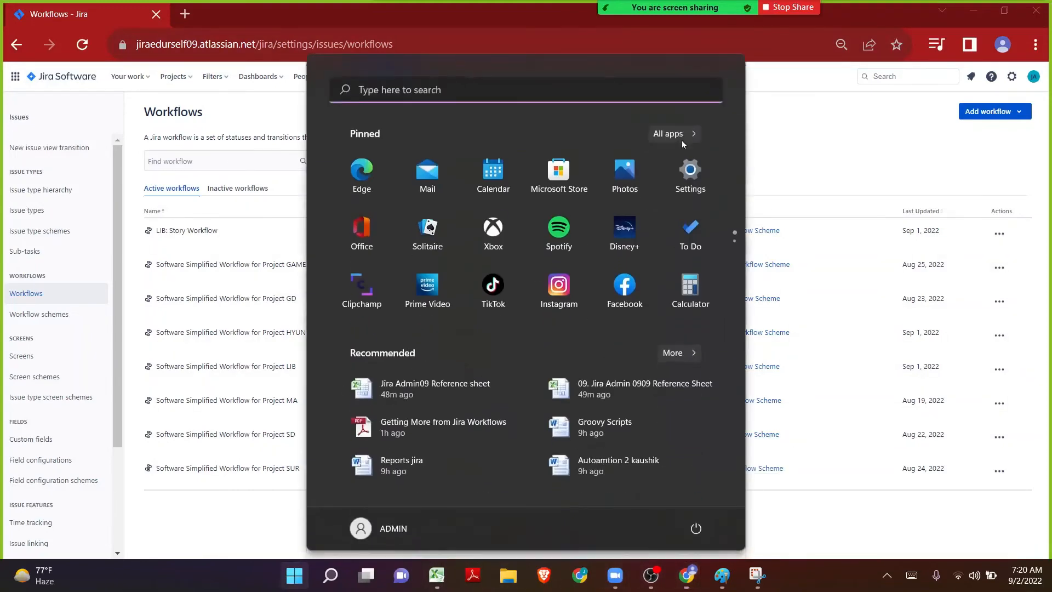
pyautogui.write('word')
pyautogui.press('Return')
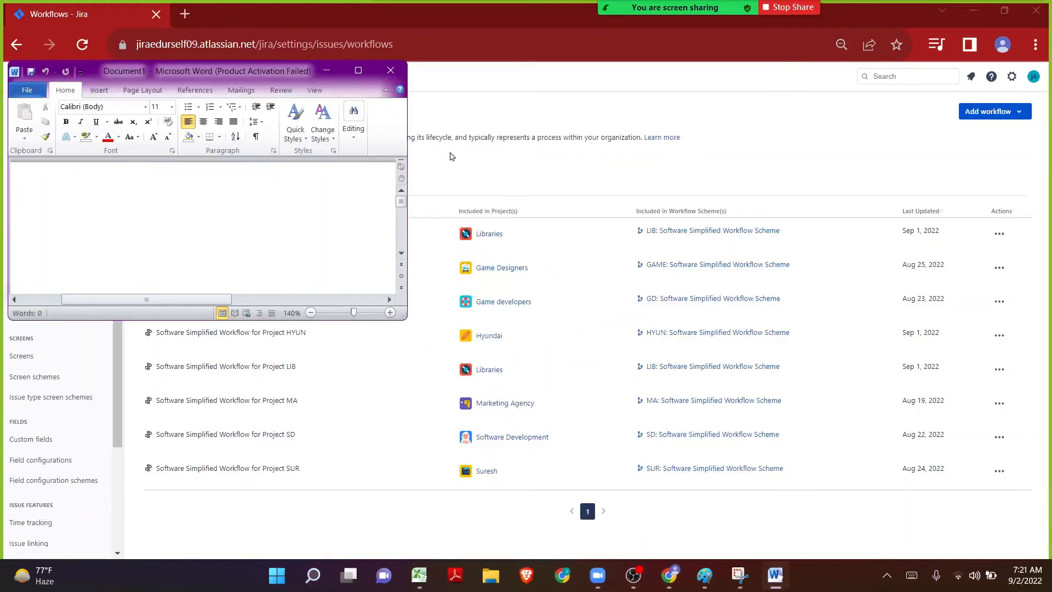
pyautogui.click(358, 71)
# - Begin the workflow request in the document with the text "Hi Tea, for the project “Lob"
pyautogui.write('Hi')
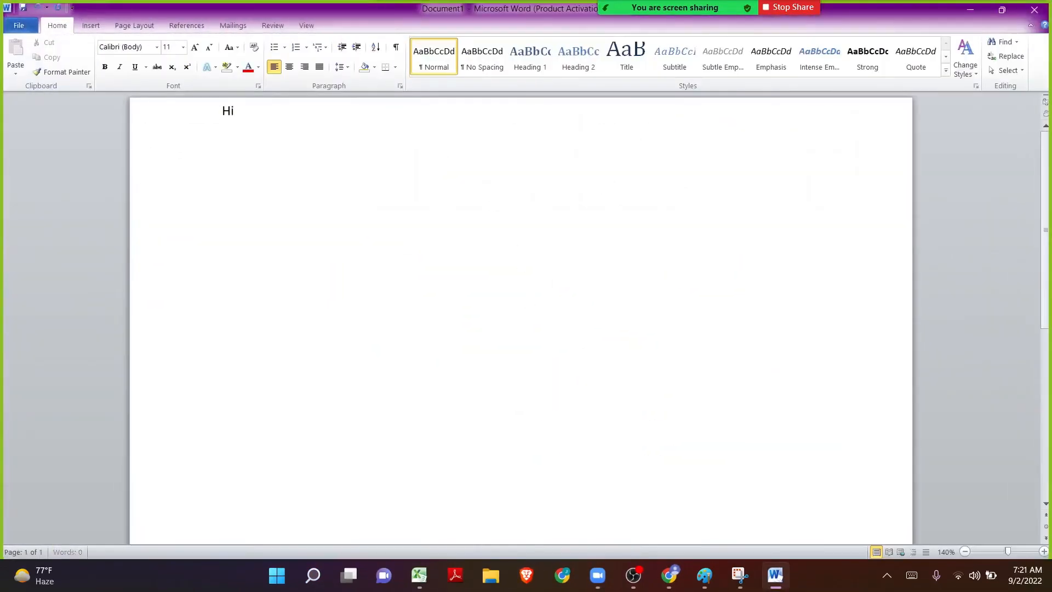
pyautogui.write(' Team')
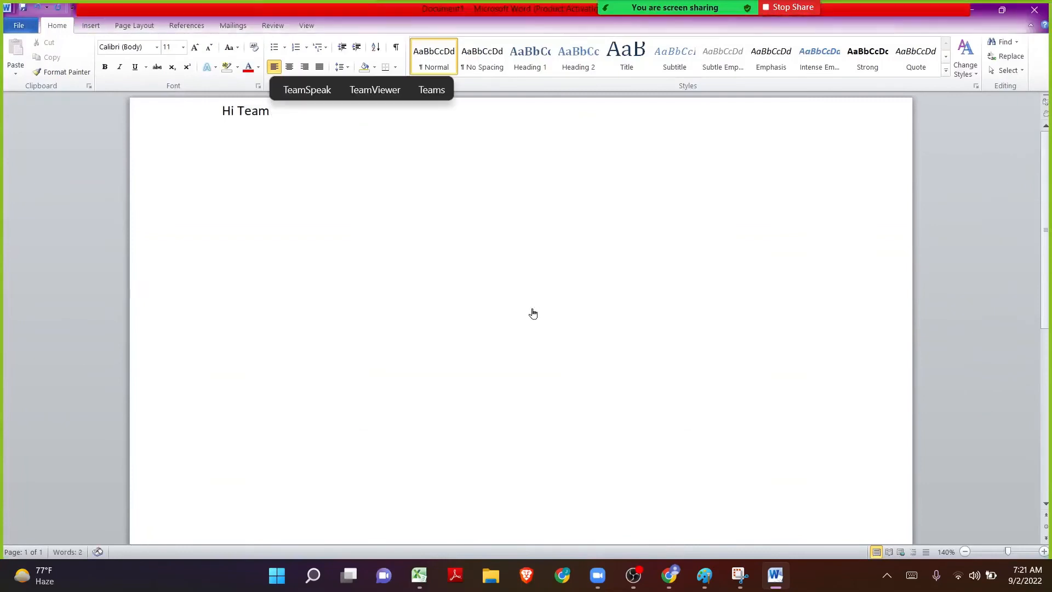
pyautogui.press('BackSpace')
pyautogui.write(', for the pr')
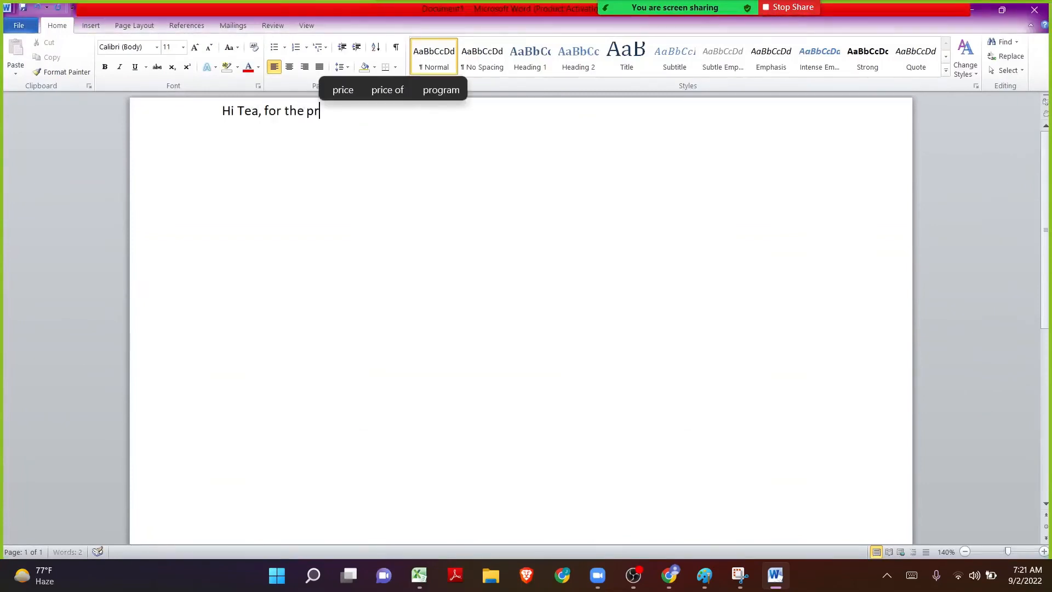
pyautogui.write('oject "Lo')
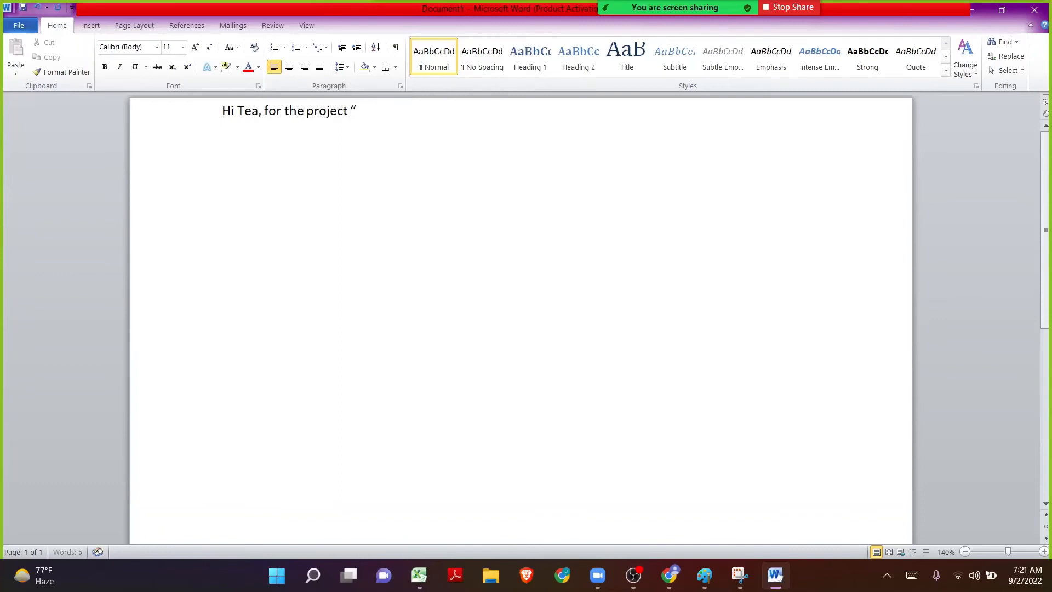
pyautogui.write('b')
# - Replace the word "for" before "the project" with "in", keeping a space after it
pyautogui.hotkey('ctrl', 'Left')
pyautogui.hotkey('ctrl', 'Left')
pyautogui.hotkey('ctrl', 'Left')
pyautogui.hotkey('ctrl', 'Left')
pyautogui.hotkey('ctrl', 'shift', 'Left')
pyautogui.write('in')
pyautogui.hotkey('ctrl', 'Right')
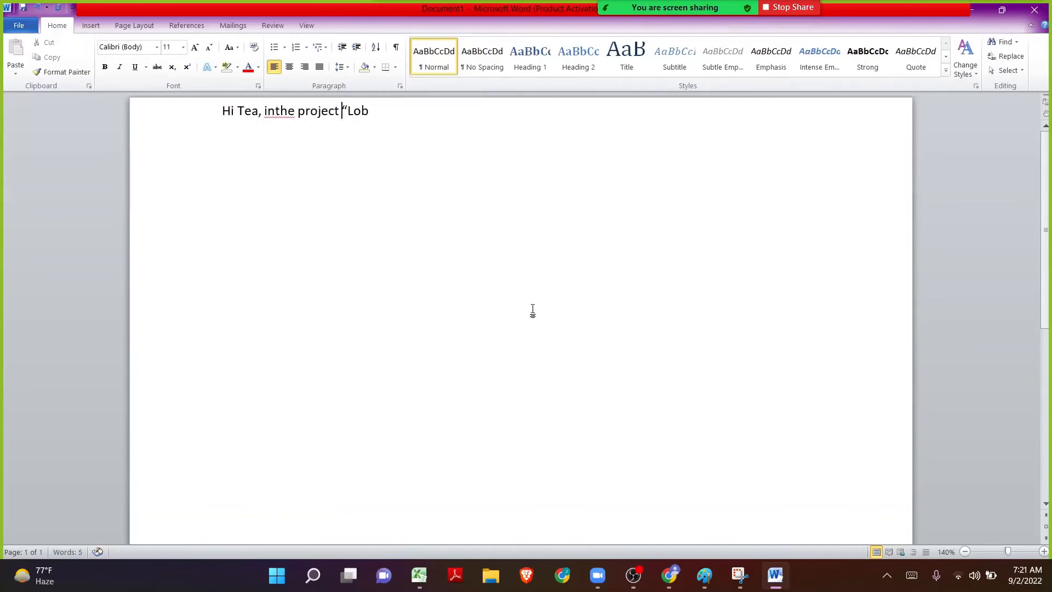
pyautogui.press('Left')
pyautogui.press('Left')
pyautogui.press('Left')
pyautogui.press('Left')
pyautogui.hotkey('ctrl', 'Right')
pyautogui.hotkey('ctrl', 'Right')
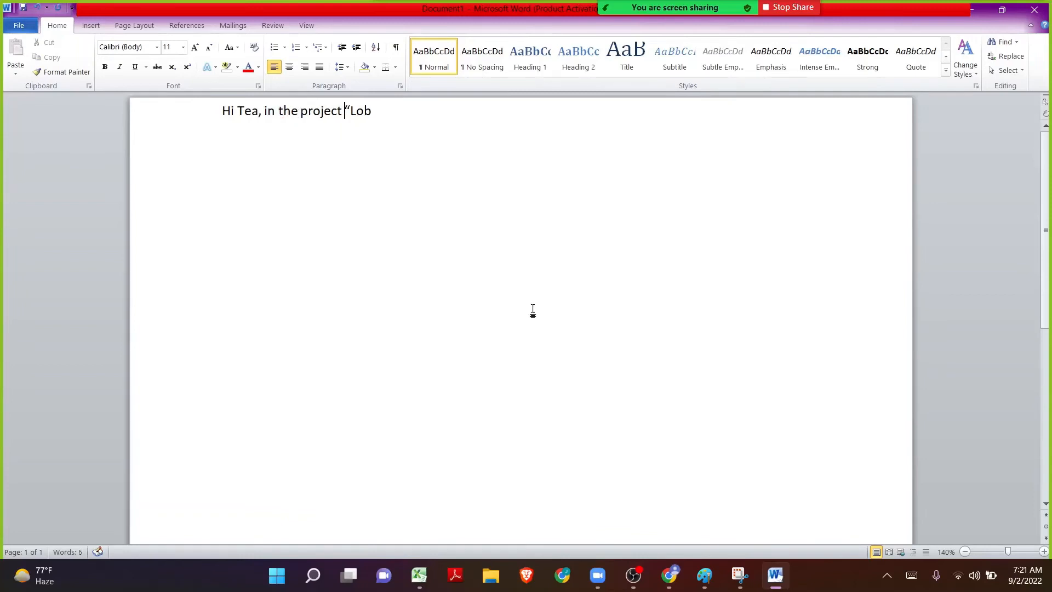
# - Replace “Lob with “Libraries’ and continue the line with for the Issue Type “Task”,
pyautogui.hotkey('ctrl', 'shift', 'Right')
pyautogui.write('Librar')
pyautogui.write("ies'")
pyautogui.write(' for the')
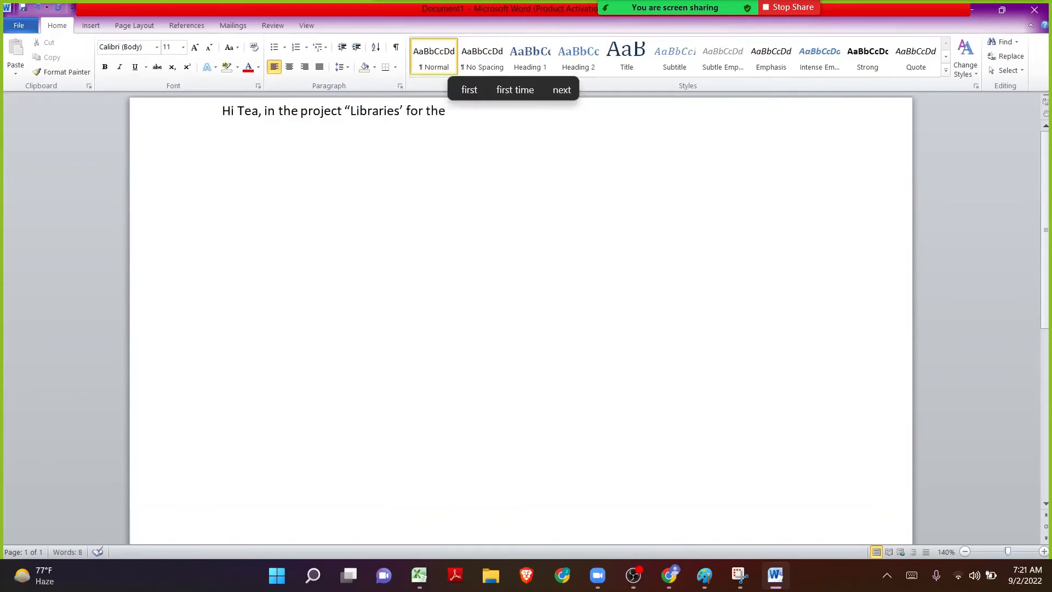
pyautogui.write(' Issue Type')
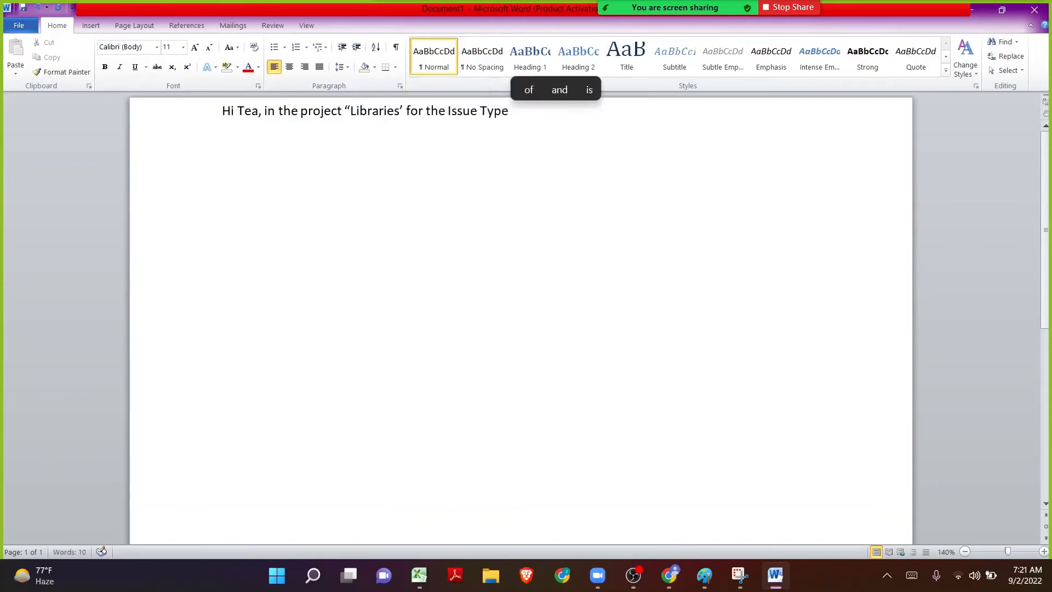
pyautogui.write(' "Task"')
pyautogui.write(',')
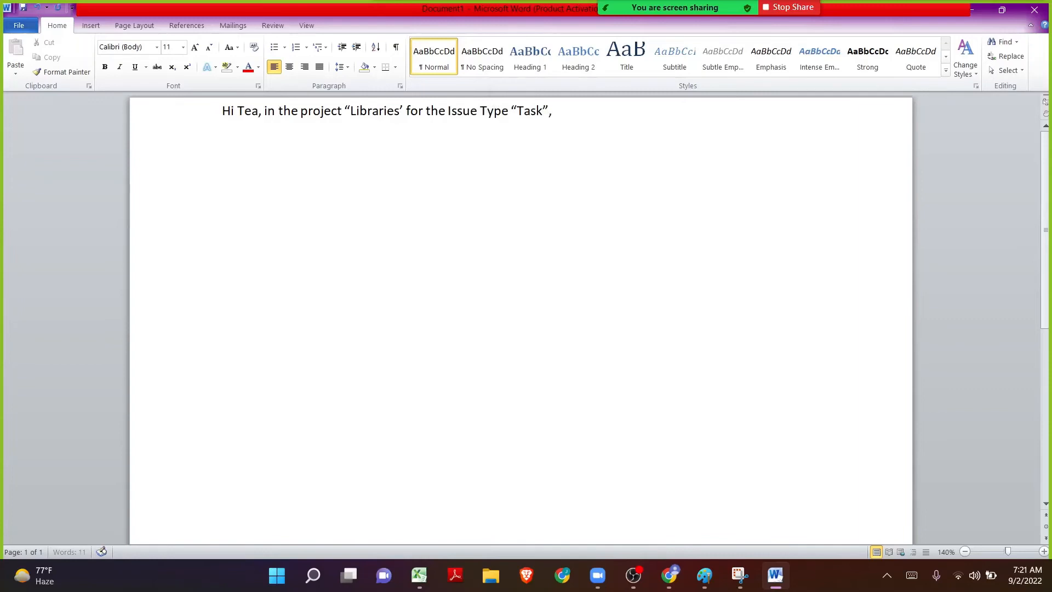
# - Add a second paragraph reading "We would like to have the below Workflow", followed by an empty line
pyautogui.press('Return')
pyautogui.write('We would like to have the below')
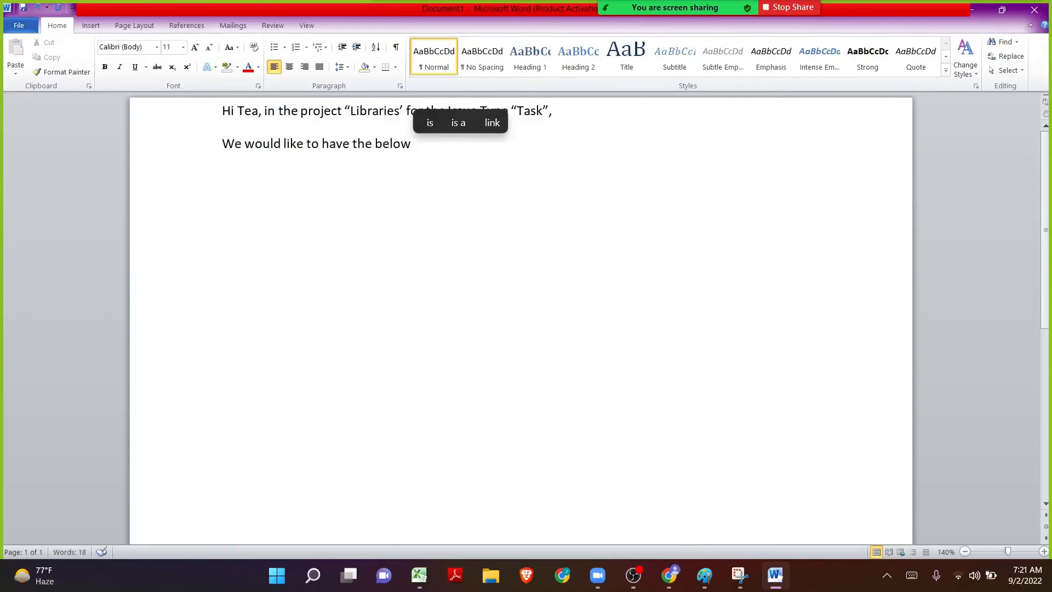
pyautogui.write(' Workflow')
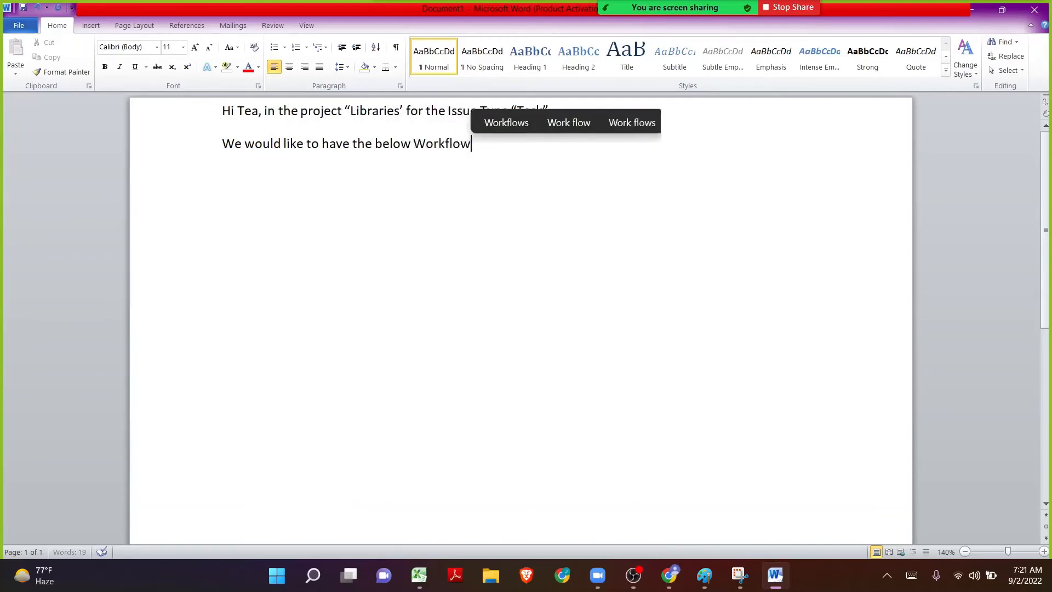
pyautogui.press('Return')
pyautogui.press('Return')
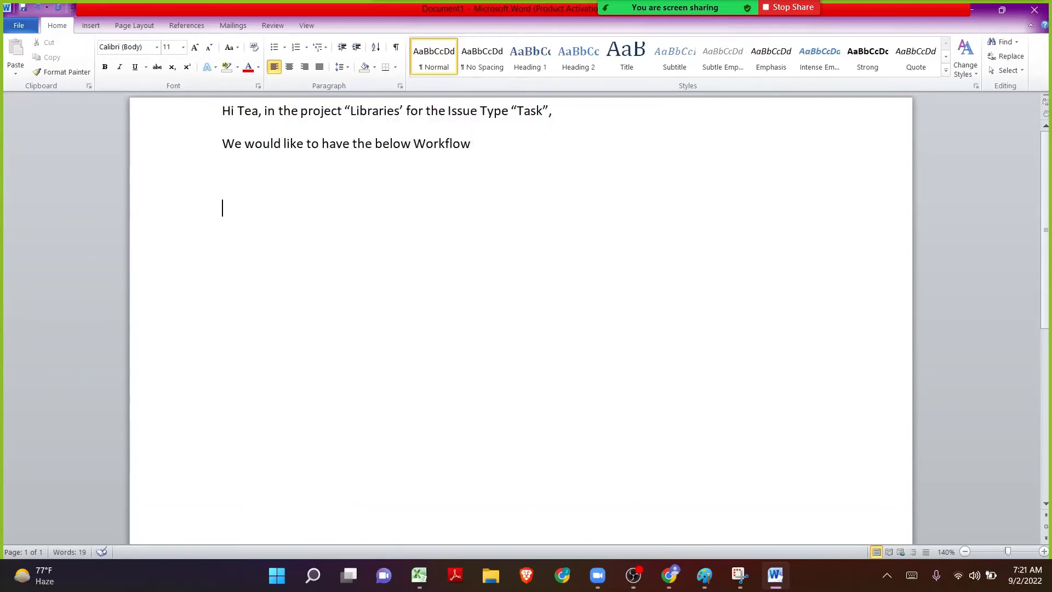
# - Switch to Paint and draw four rounded rectangles, each about 550 px wide, stacked vertically in the blank area beside the board picture
pyautogui.click(705, 575)
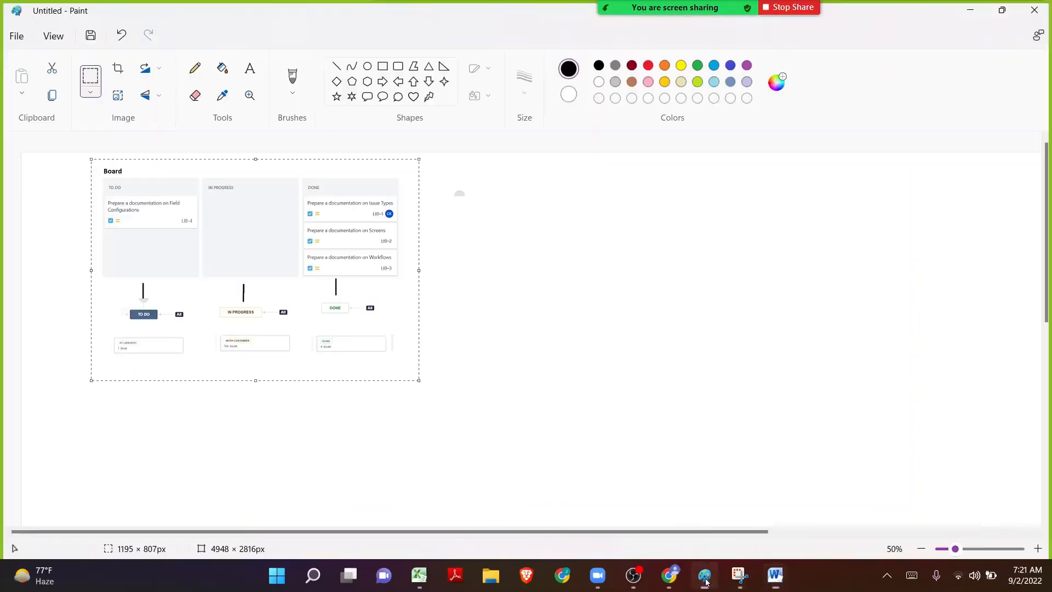
pyautogui.click(522, 378)
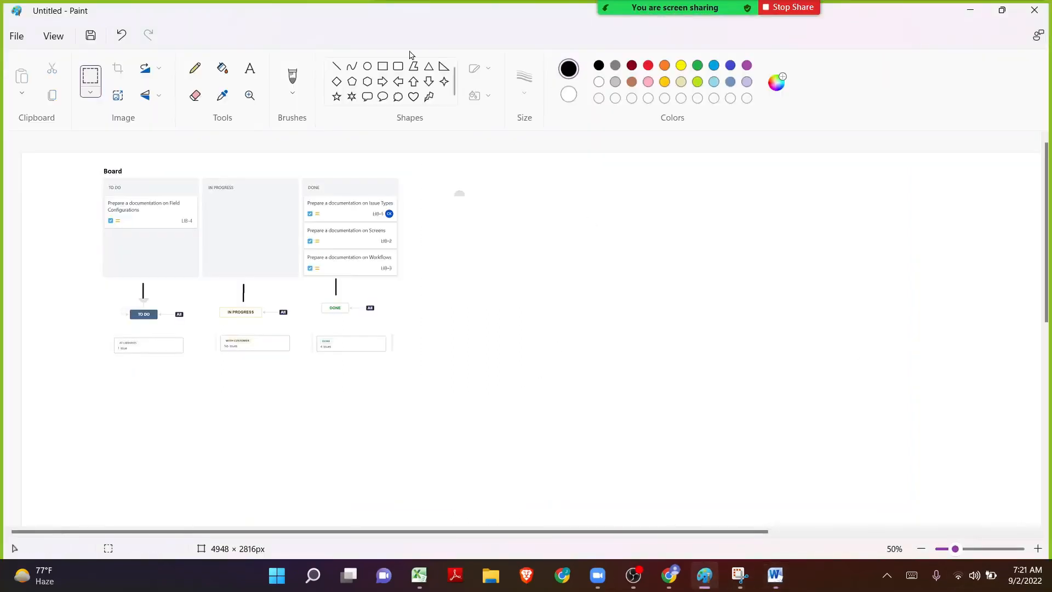
pyautogui.click(398, 65)
pyautogui.moveTo(684, 248); pyautogui.dragTo(836, 285)
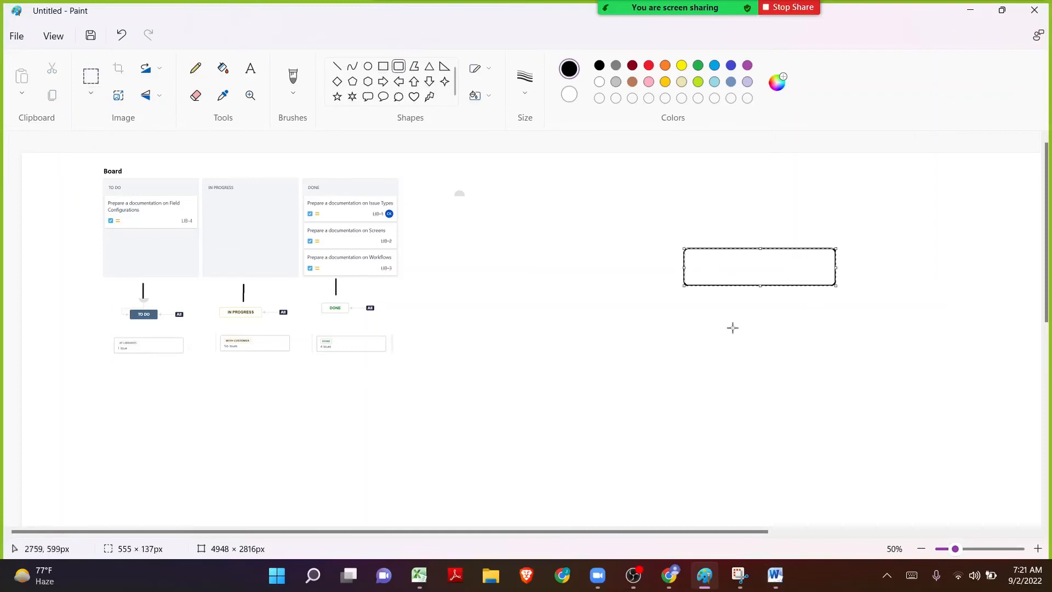
pyautogui.click(689, 332)
pyautogui.moveTo(691, 349); pyautogui.dragTo(840, 370)
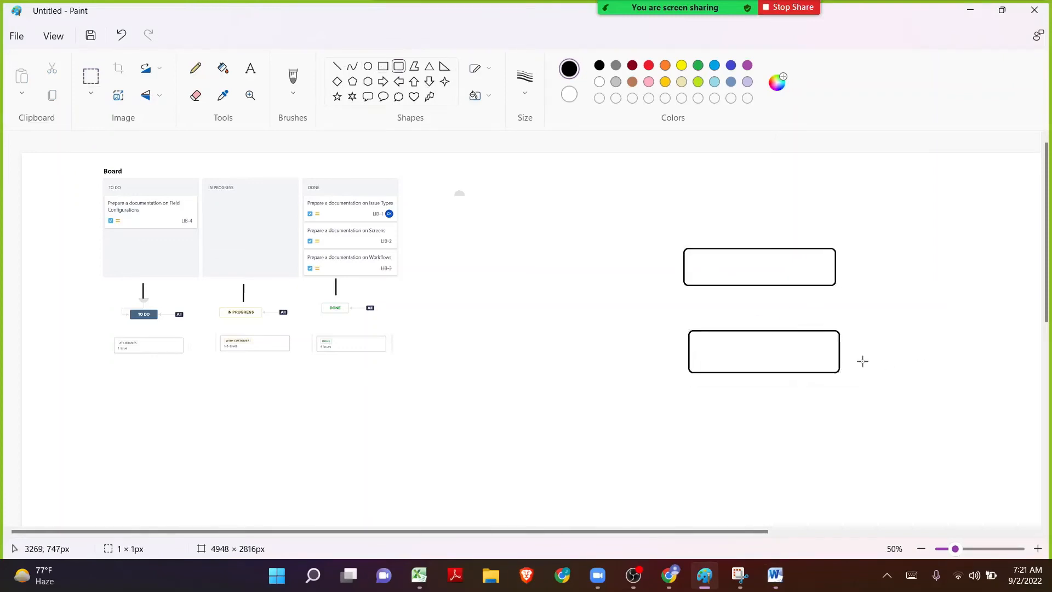
pyautogui.moveTo(695, 404); pyautogui.dragTo(840, 459)
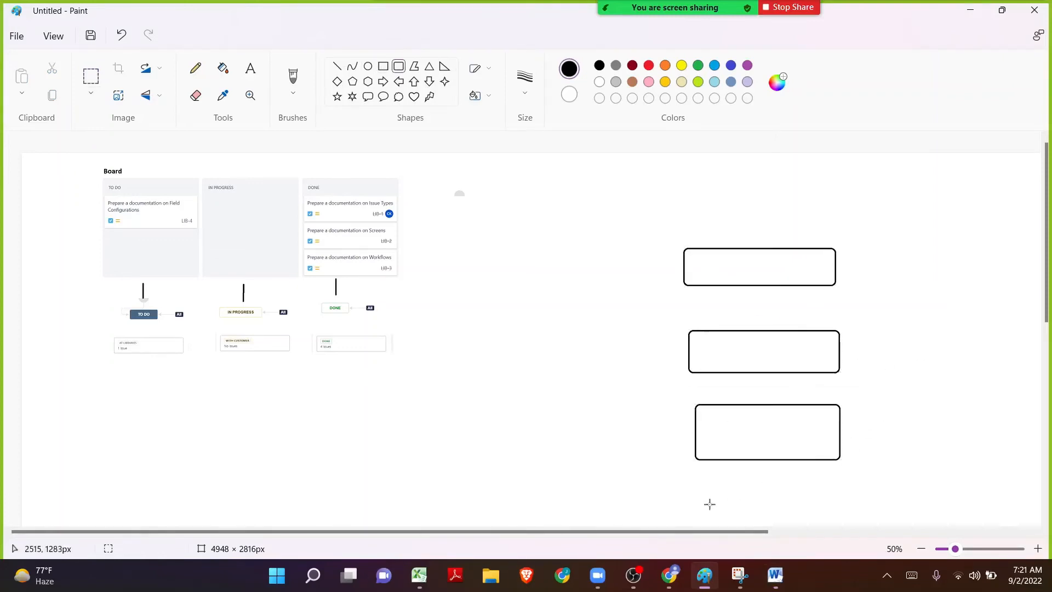
pyautogui.moveTo(699, 492); pyautogui.dragTo(845, 522)
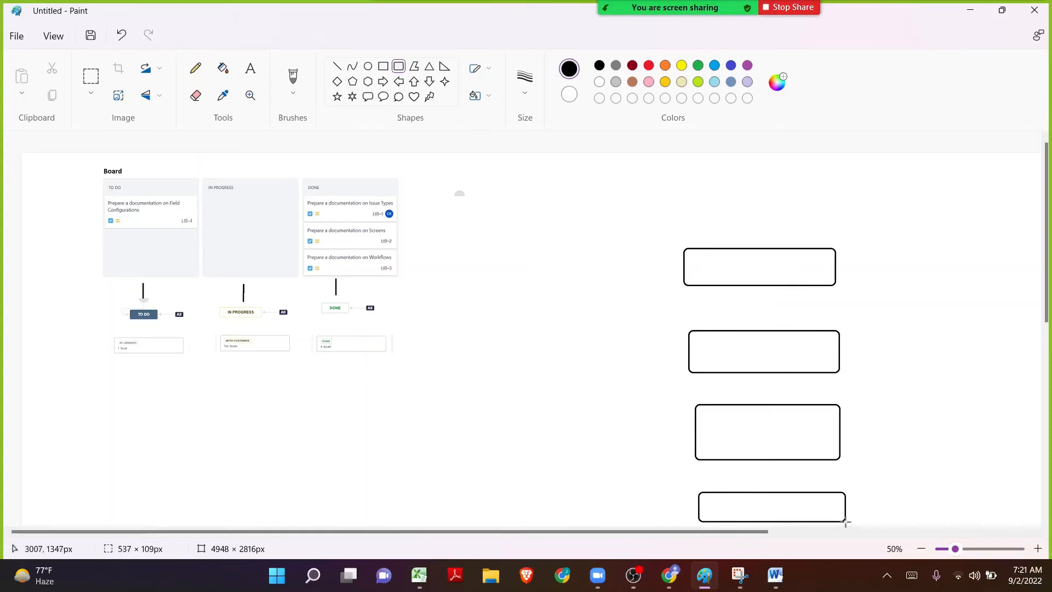
# - Draw a small circle to the left of the uppermost box and join the two with a straight horizontal line
pyautogui.scroll(-3, 841, 372)
pyautogui.click(513, 291)
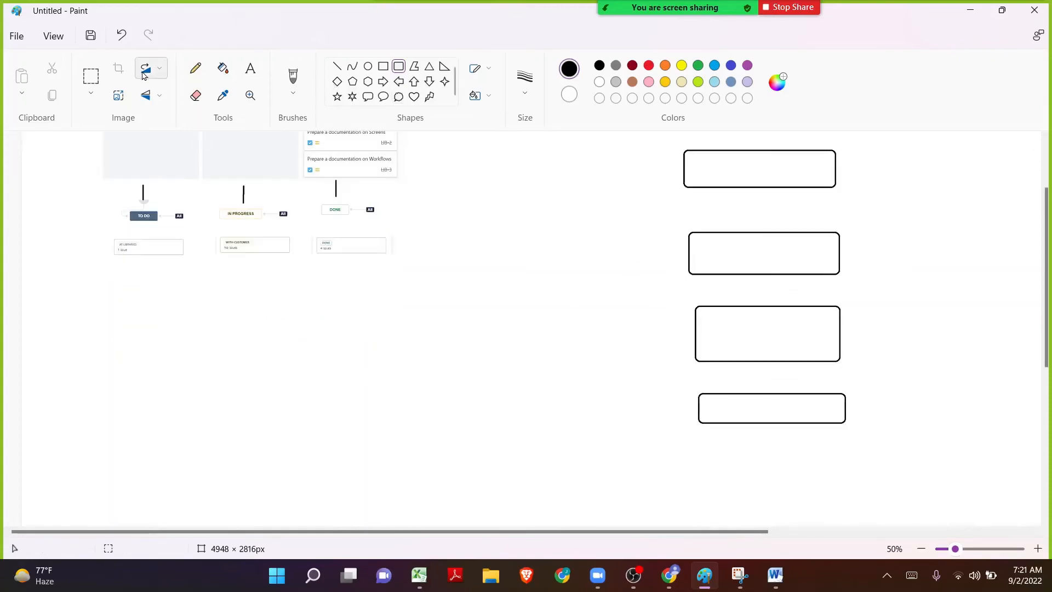
pyautogui.click(368, 65)
pyautogui.moveTo(505, 152)
pyautogui.mouseDown()
pyautogui.moveTo(516, 183)
pyautogui.moveTo(543, 188)
pyautogui.moveTo(684, 168)
pyautogui.mouseUp()
pyautogui.click(337, 66)
pyautogui.click(672, 263)
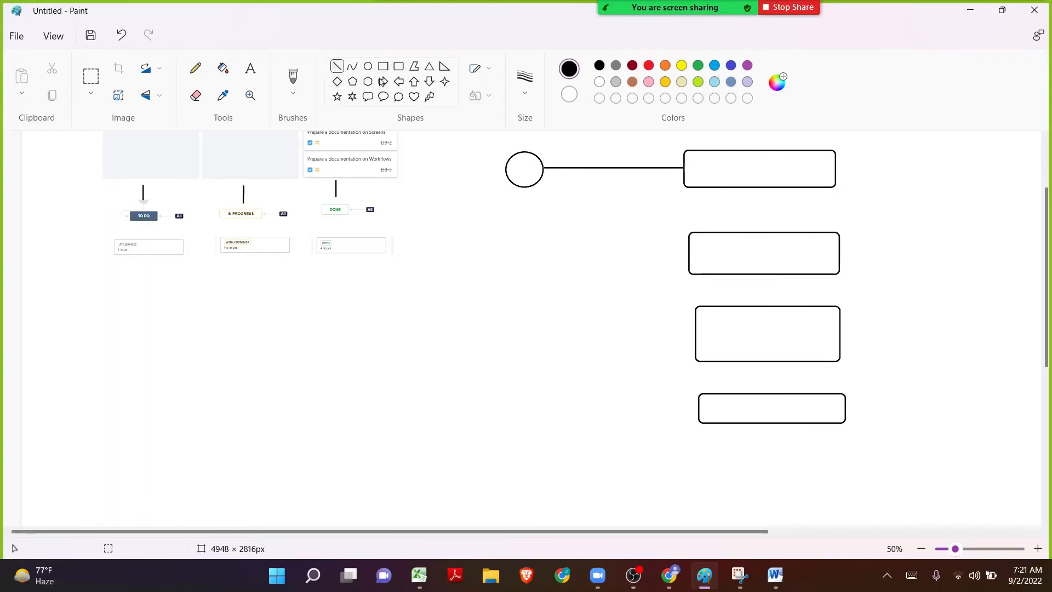
# - Draw a down arrow in each of the three gaps between the four stacked boxes, linking them in sequence
pyautogui.click(429, 82)
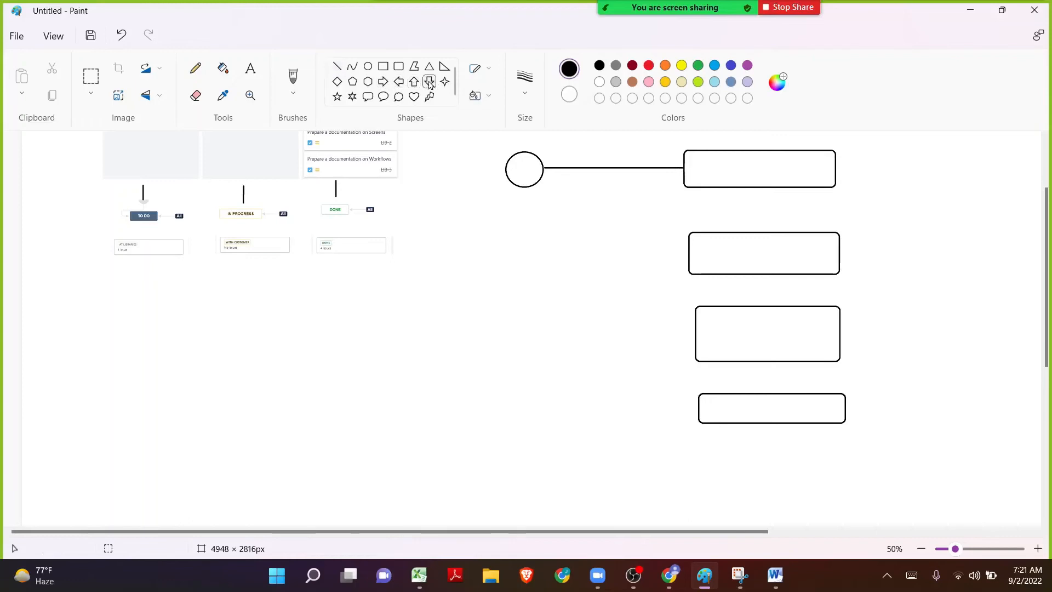
pyautogui.moveTo(726, 186); pyautogui.dragTo(742, 235)
pyautogui.moveTo(731, 274); pyautogui.dragTo(745, 305)
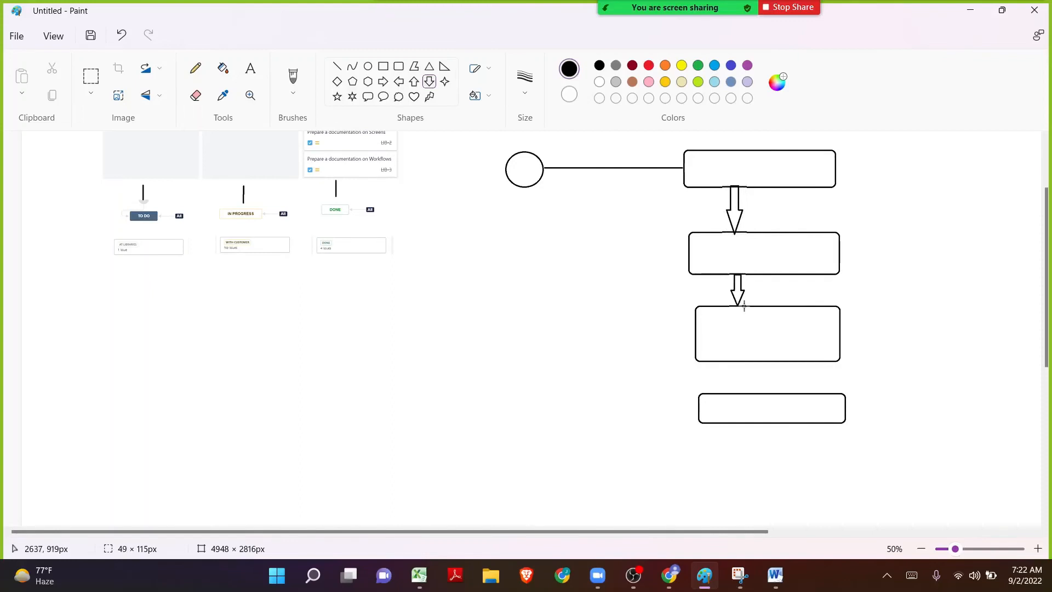
pyautogui.moveTo(730, 361); pyautogui.dragTo(745, 392)
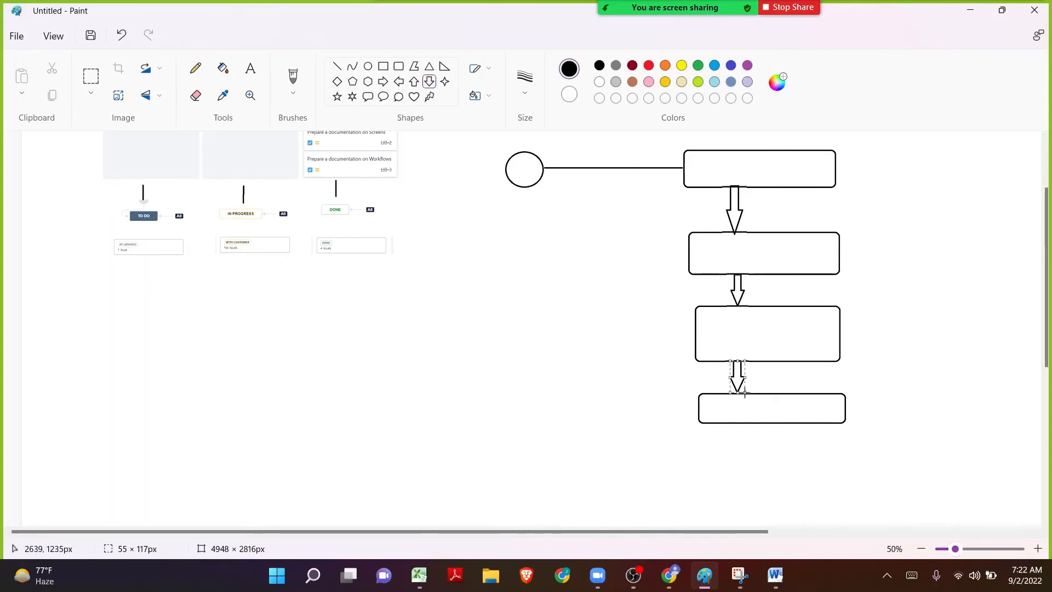
pyautogui.click(672, 350)
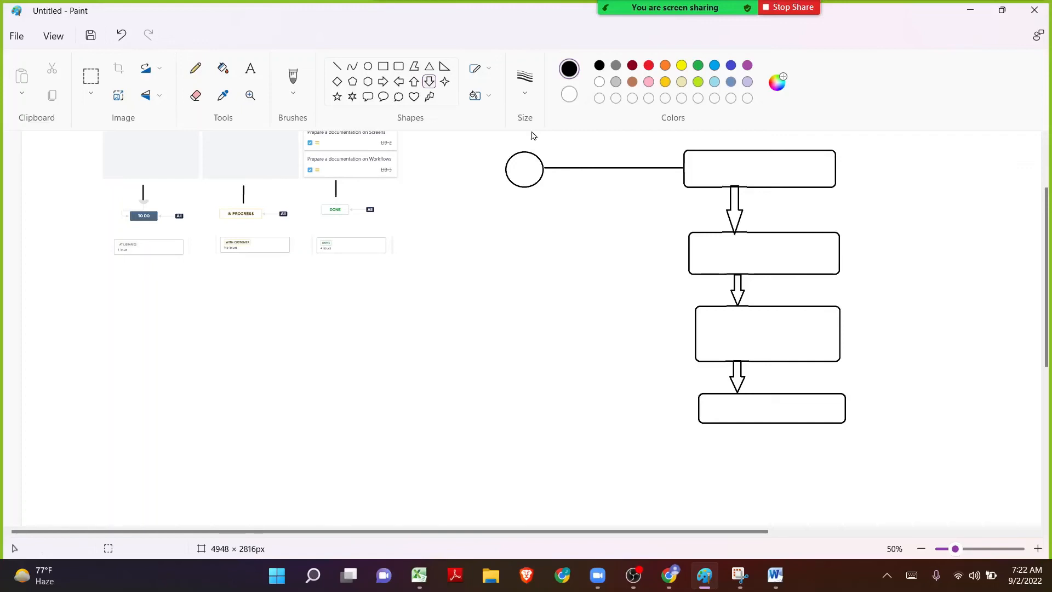
# - Label the first workflow box "Start" in bold Calibri at font size 28
pyautogui.click(251, 68)
pyautogui.click(710, 173)
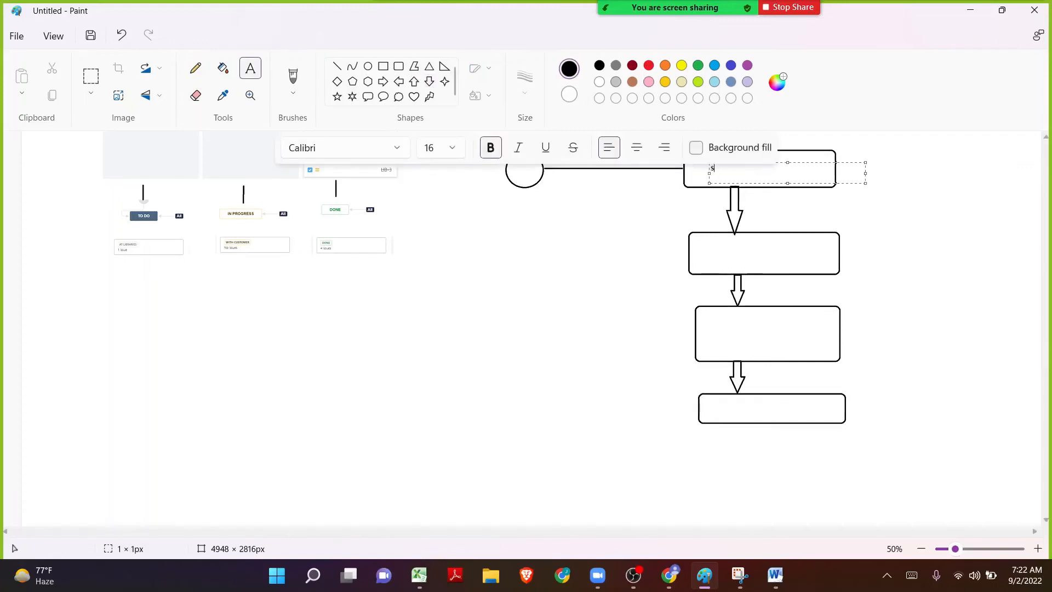
pyautogui.write('Start')
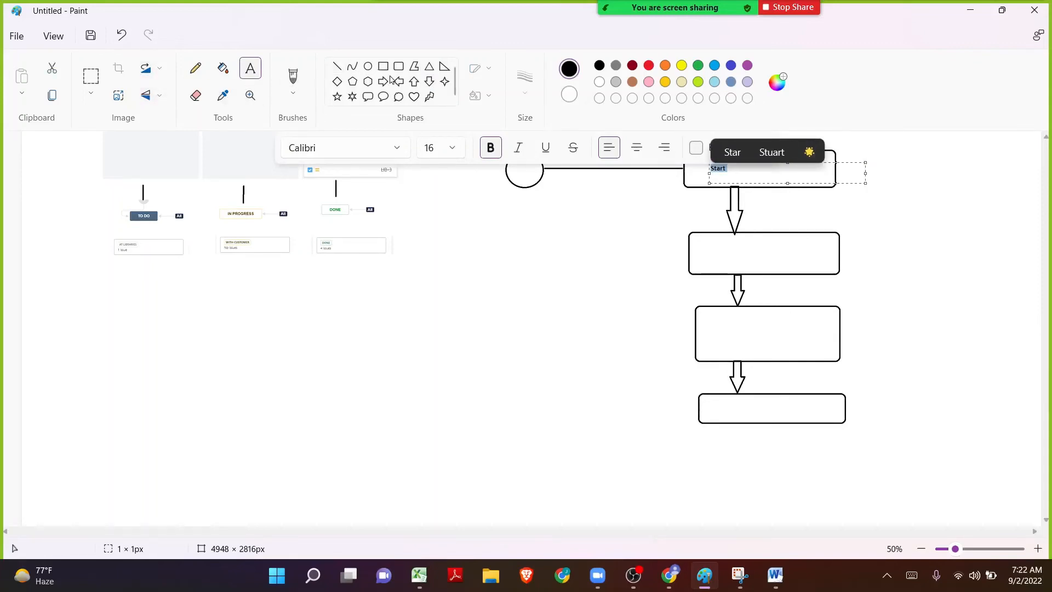
pyautogui.click(452, 148)
pyautogui.click(433, 452)
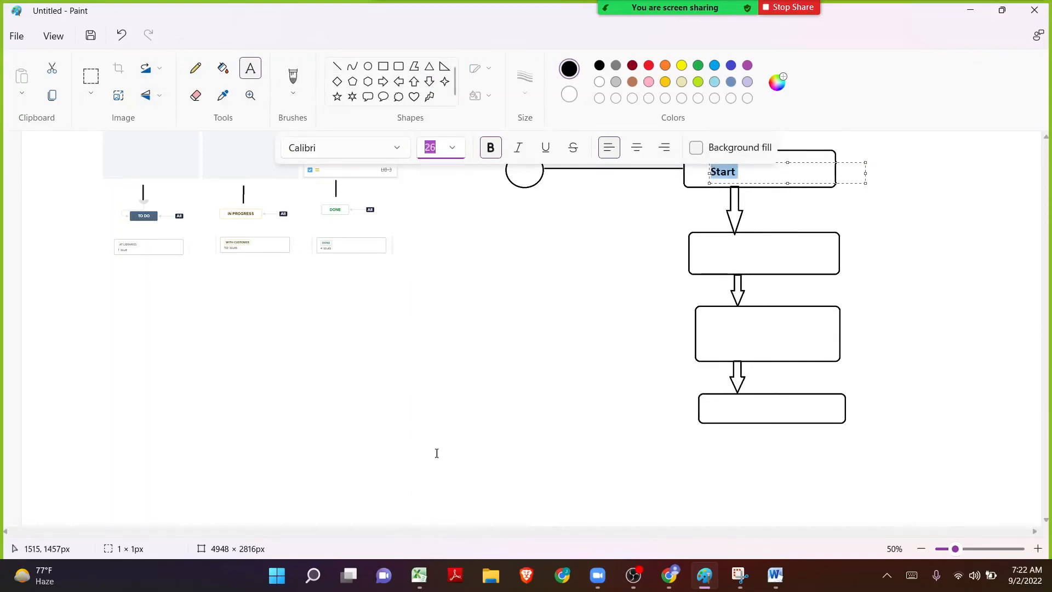
pyautogui.click(451, 148)
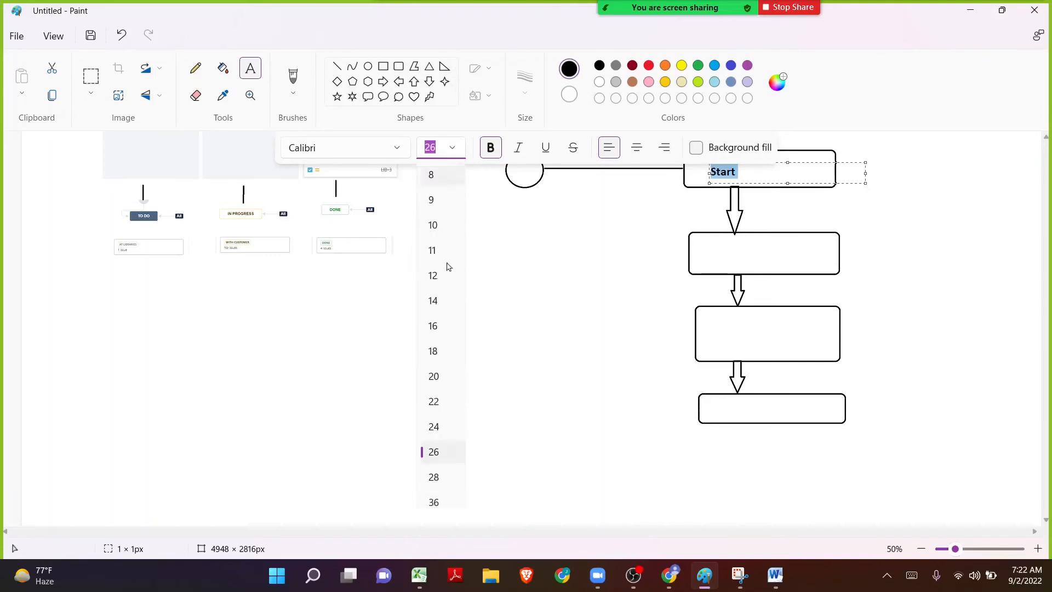
pyautogui.click(443, 479)
pyautogui.click(732, 254)
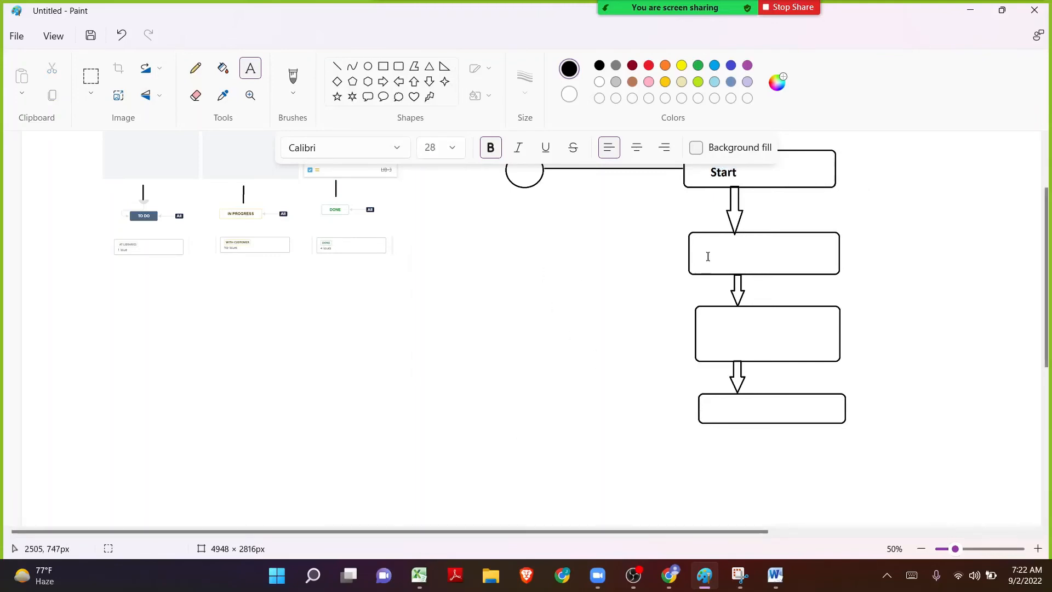
# - Label the second workflow box "In Progress" and the third one "In Review"
pyautogui.click(706, 255)
pyautogui.write('In Progress')
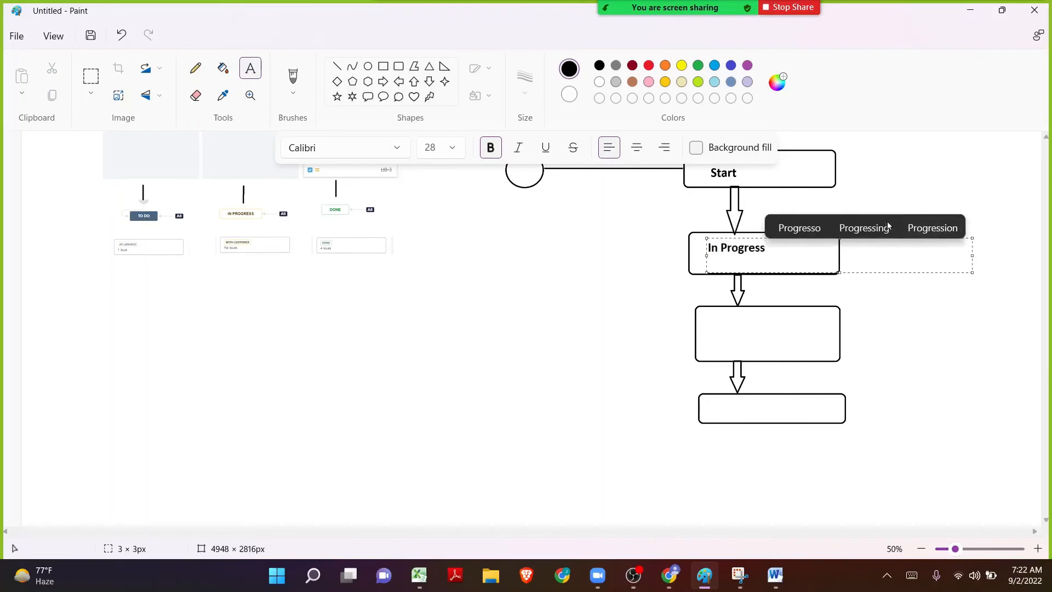
pyautogui.click(713, 330)
pyautogui.click(713, 331)
pyautogui.write('In')
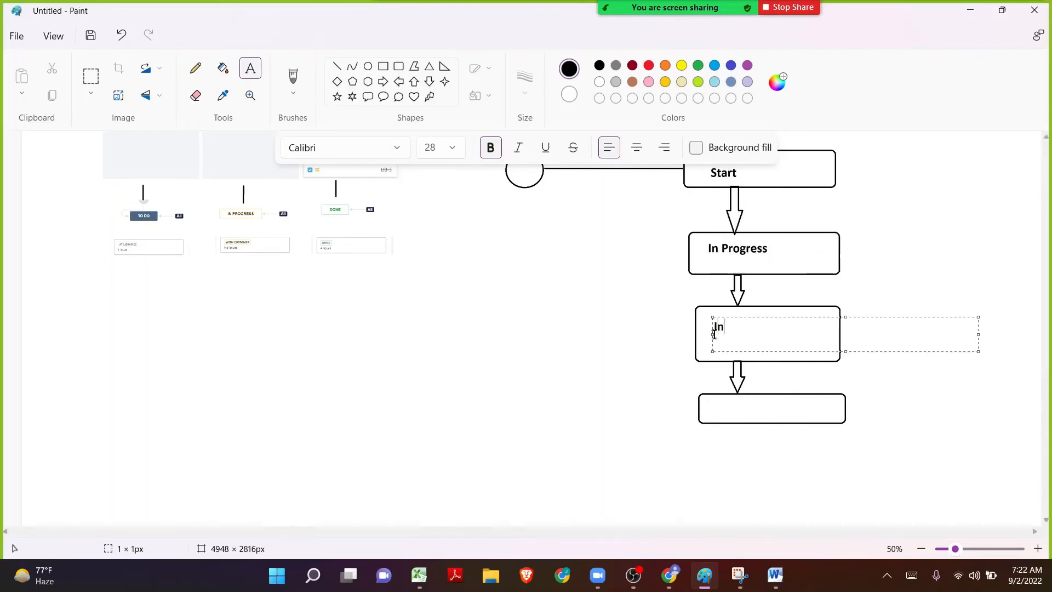
pyautogui.write(' Review')
pyautogui.click(610, 335)
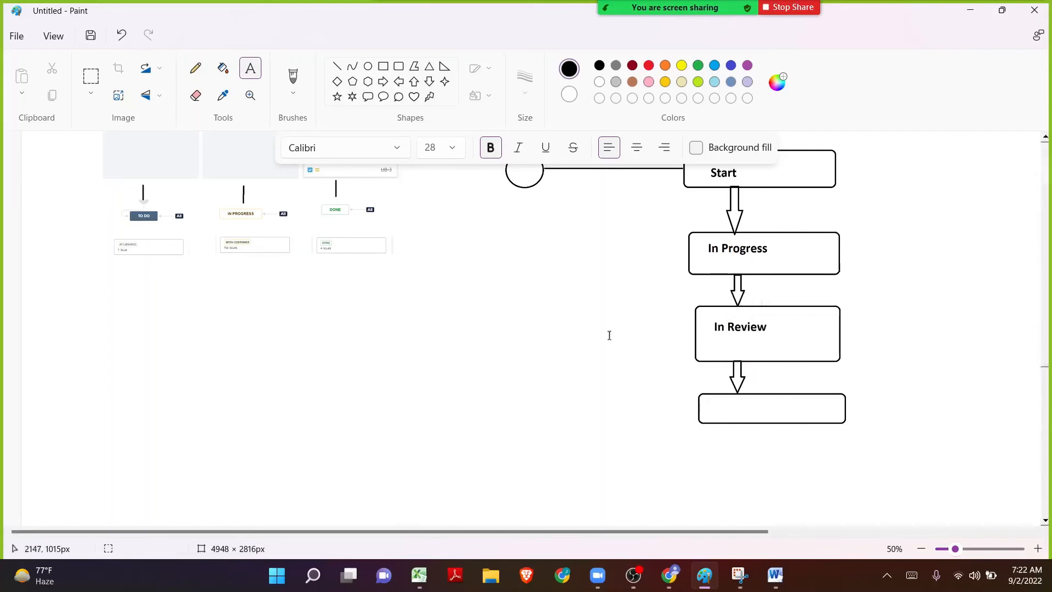
# - Label the fourth, lowest workflow box "Completed" in the same bold text
pyautogui.click(719, 393)
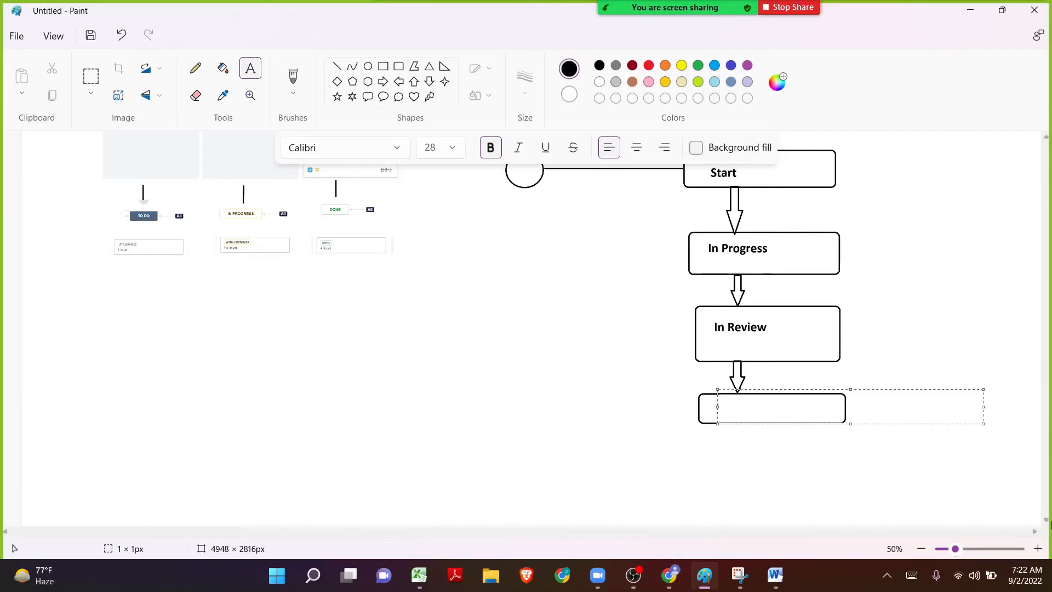
pyautogui.write('Completed')
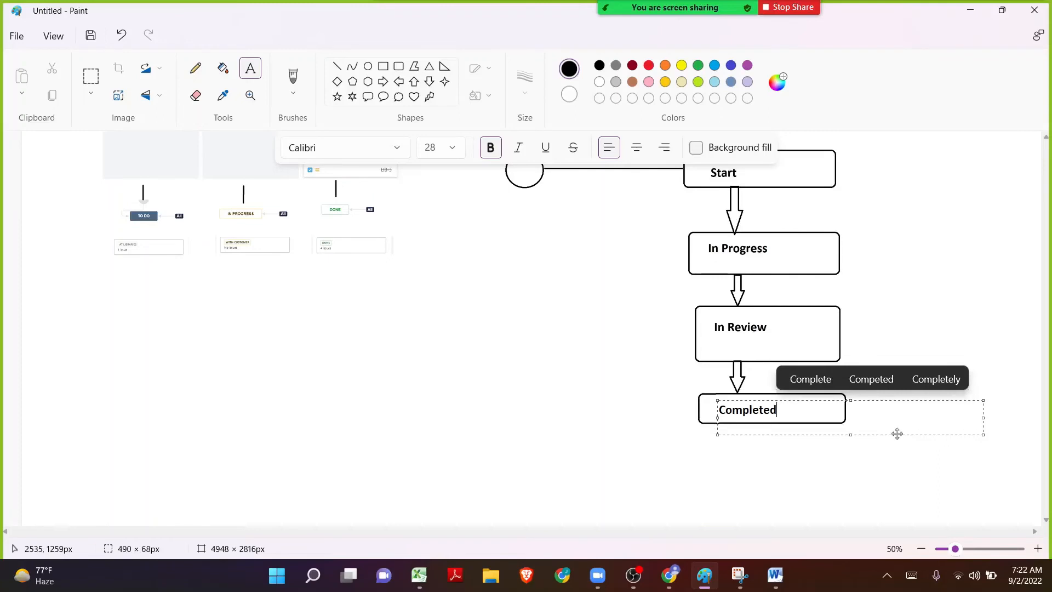
pyautogui.click(594, 347)
pyautogui.scroll(2, 606, 354)
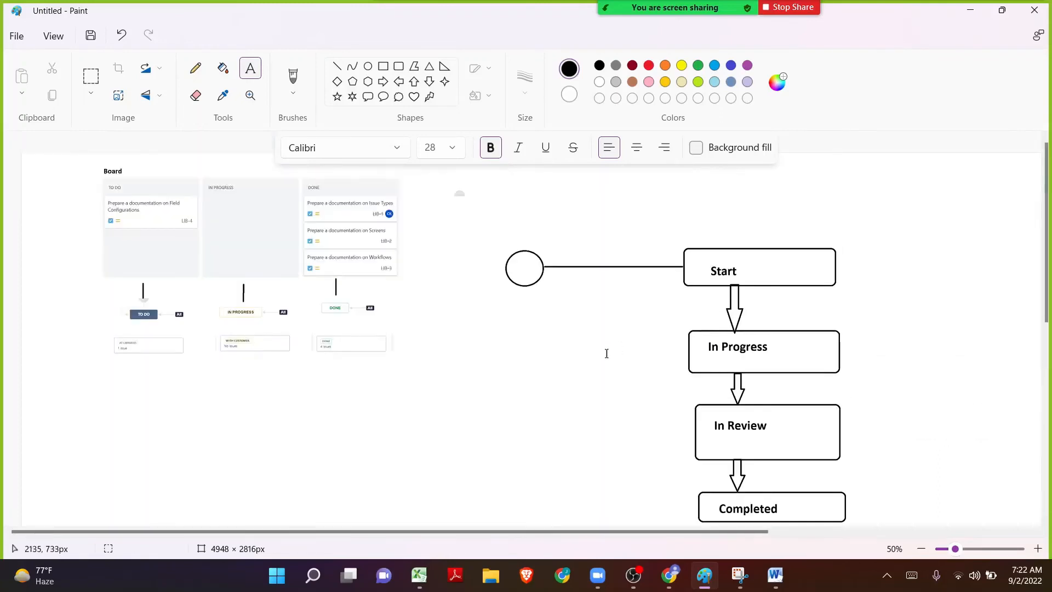
pyautogui.scroll(-1, 1048, 298)
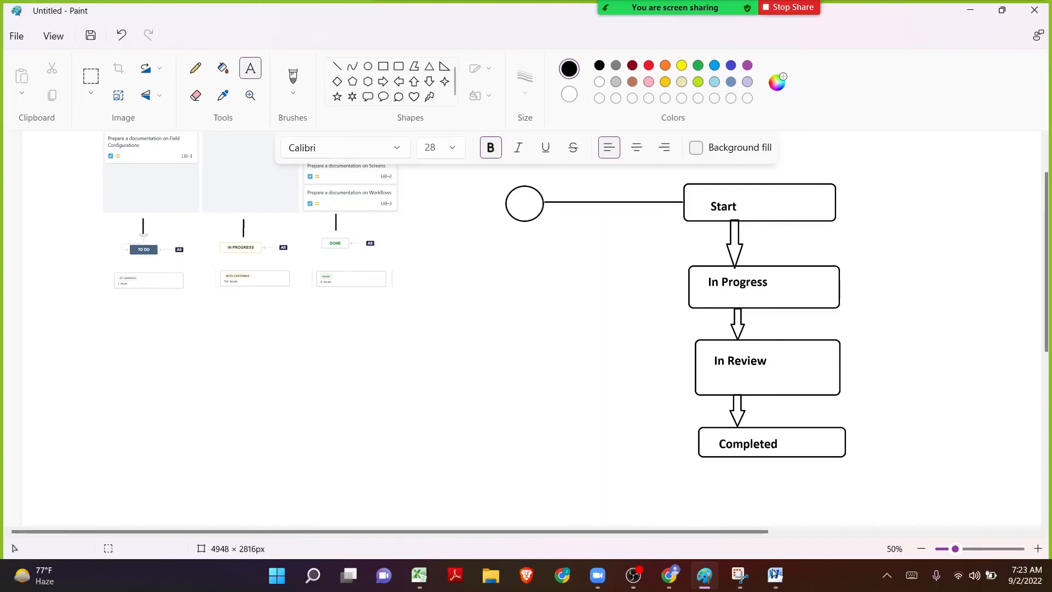
# - Switch to Jira in Chrome and open the workflow settings of the Libraries project
pyautogui.click(676, 584)
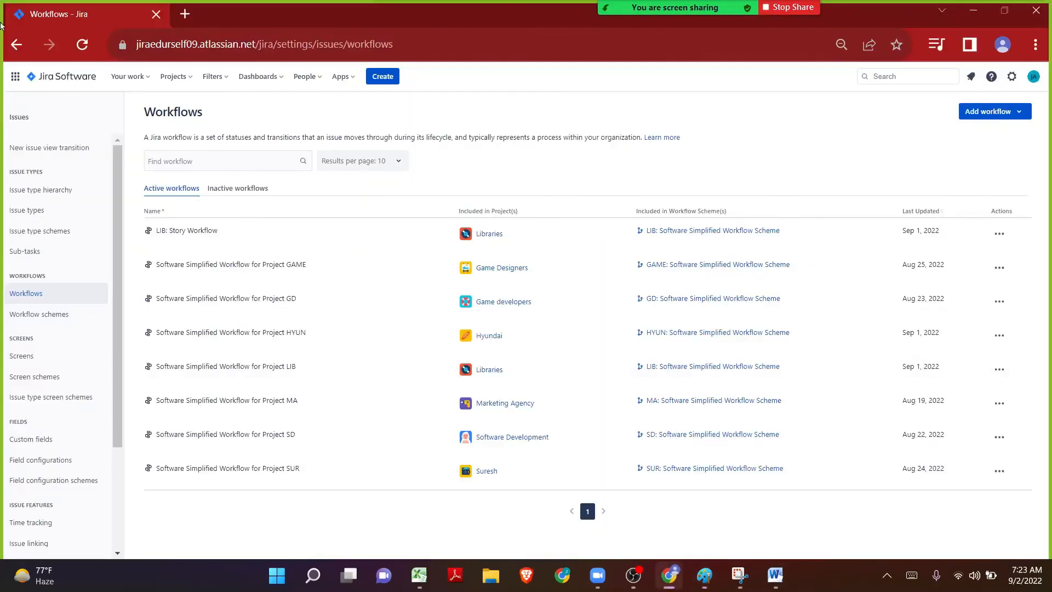
pyautogui.click(77, 75)
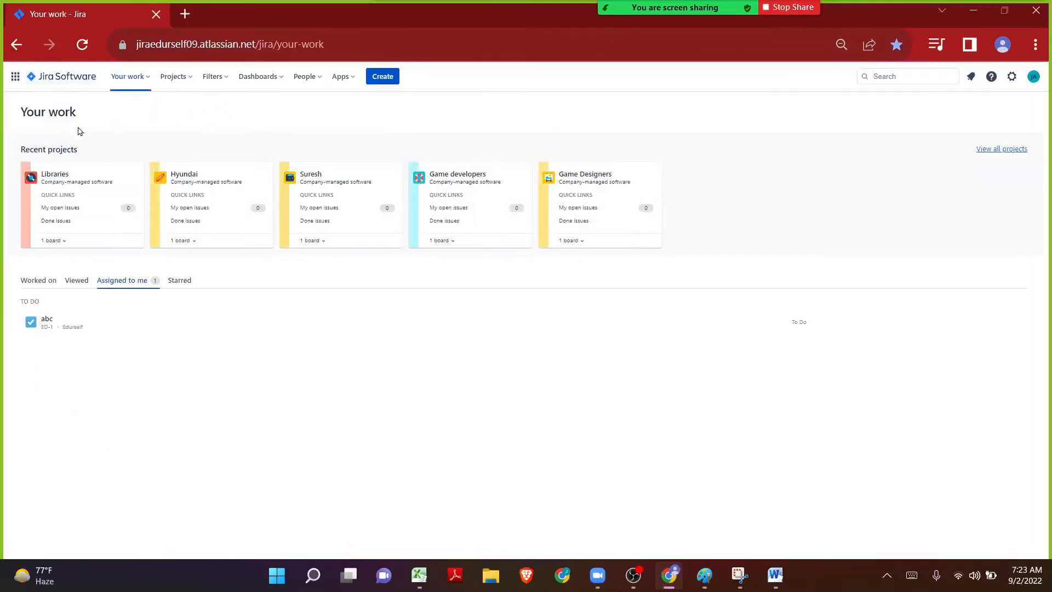
pyautogui.click(57, 174)
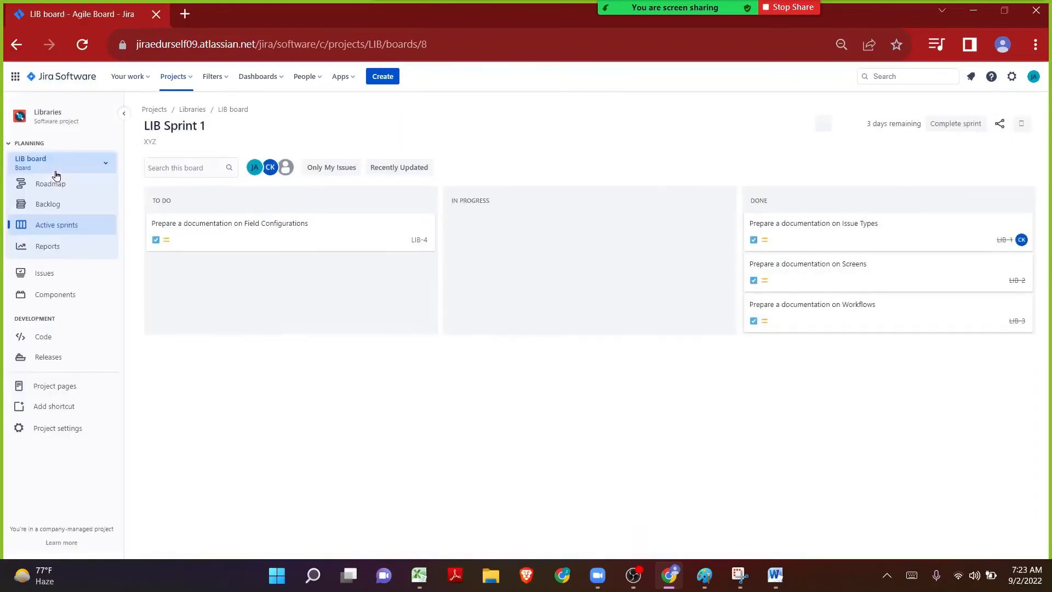
pyautogui.click(57, 428)
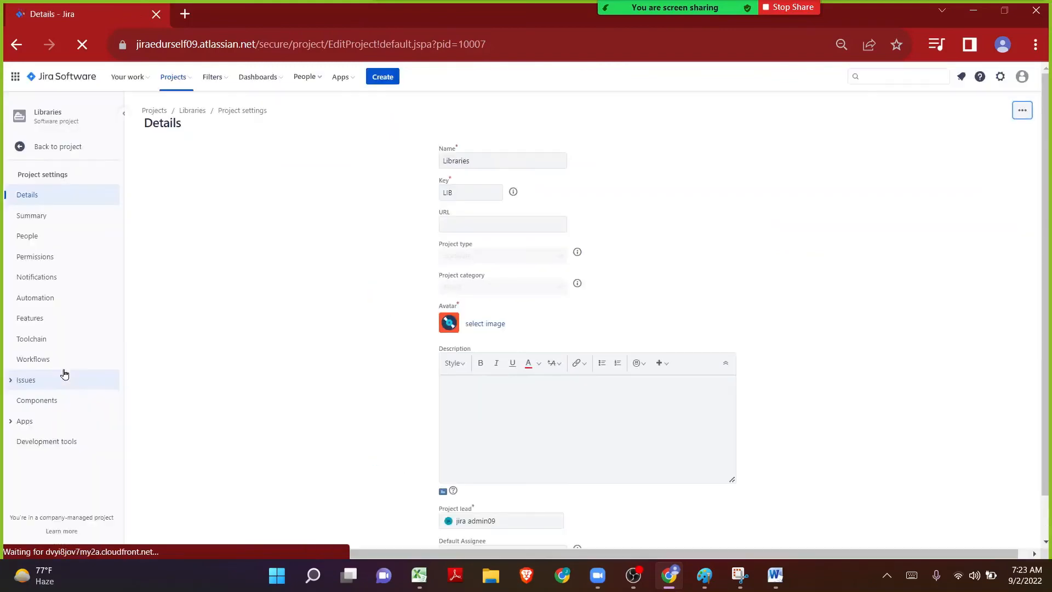
pyautogui.click(60, 360)
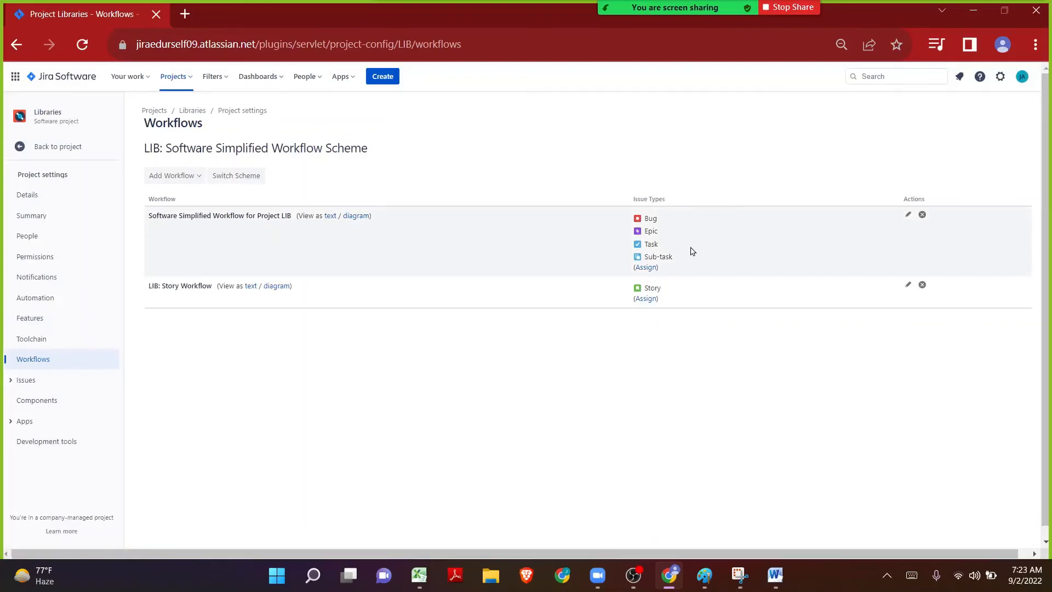
# - Examine the Libraries workflow scheme, including which workflow Task uses and the diagram of Software Simplified Workflow for Project LIB
pyautogui.moveTo(688, 250); pyautogui.dragTo(651, 246)
pyautogui.moveTo(151, 215); pyautogui.dragTo(254, 216)
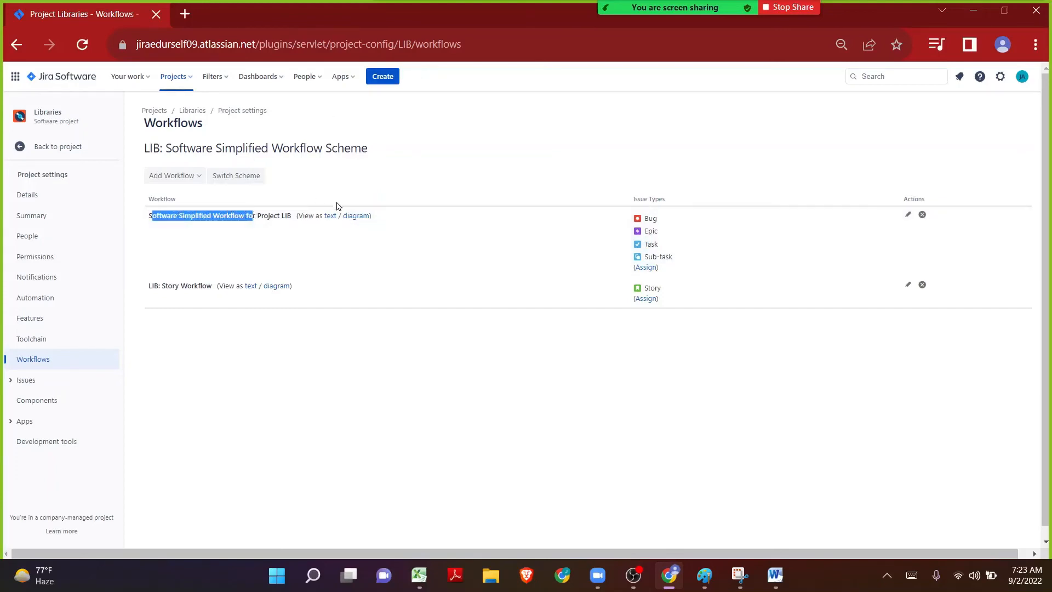
pyautogui.click(353, 216)
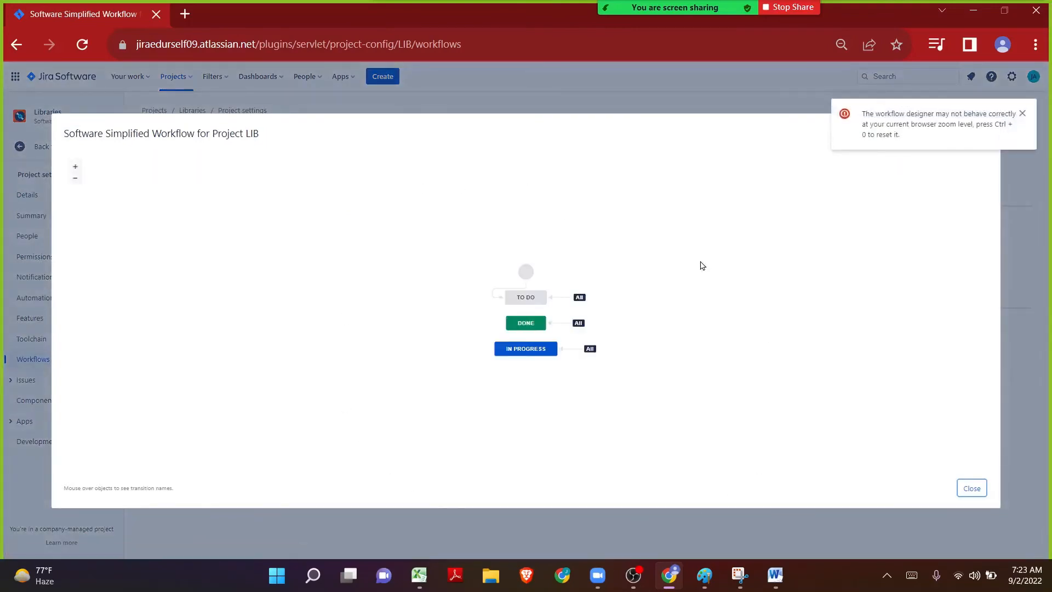
pyautogui.click(970, 495)
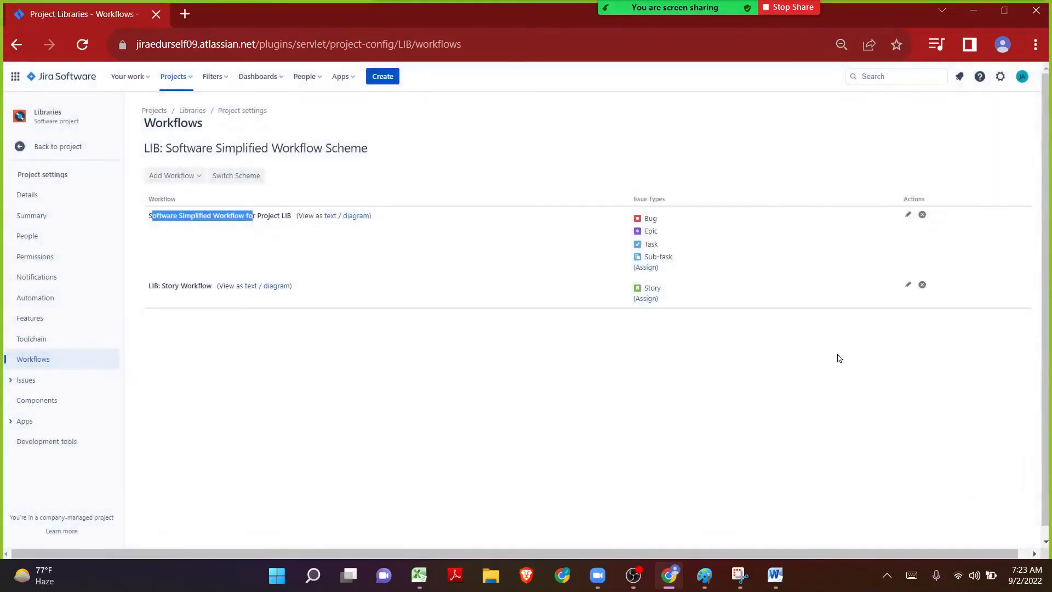
pyautogui.click(602, 378)
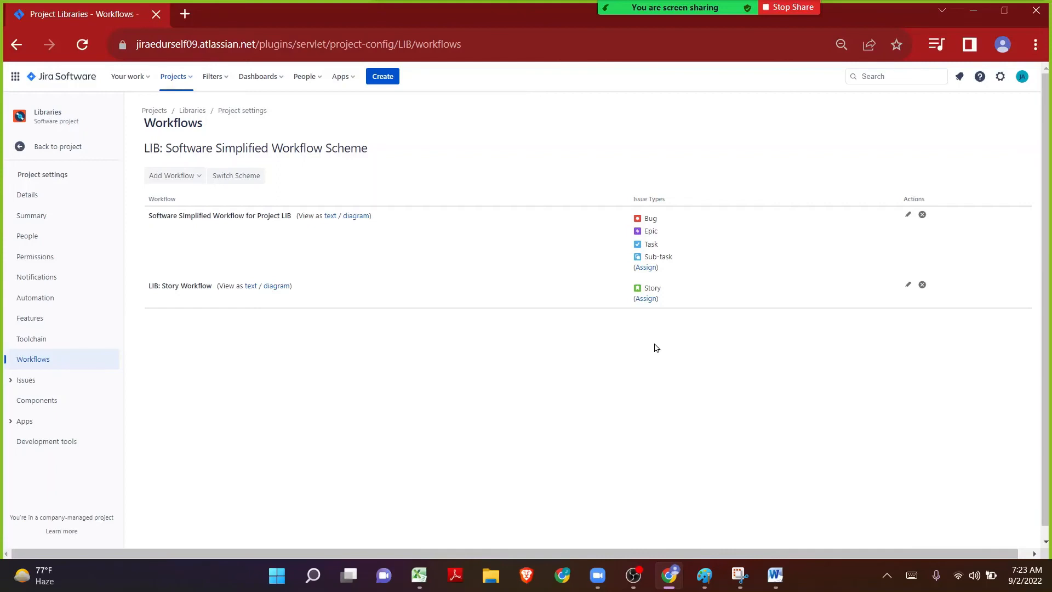
pyautogui.moveTo(365, 152); pyautogui.dragTo(145, 145)
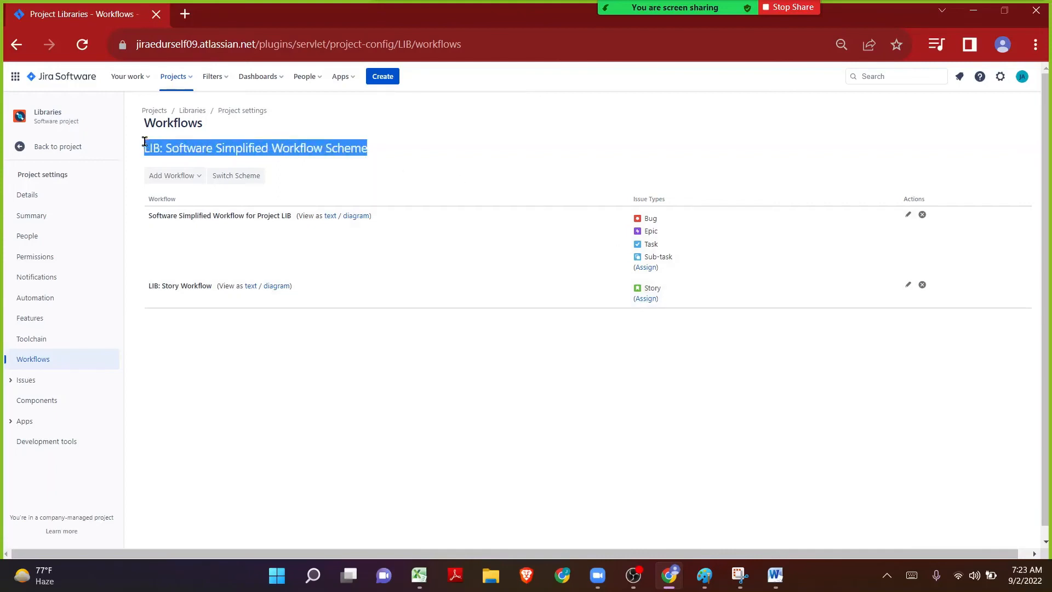
pyautogui.click(504, 158)
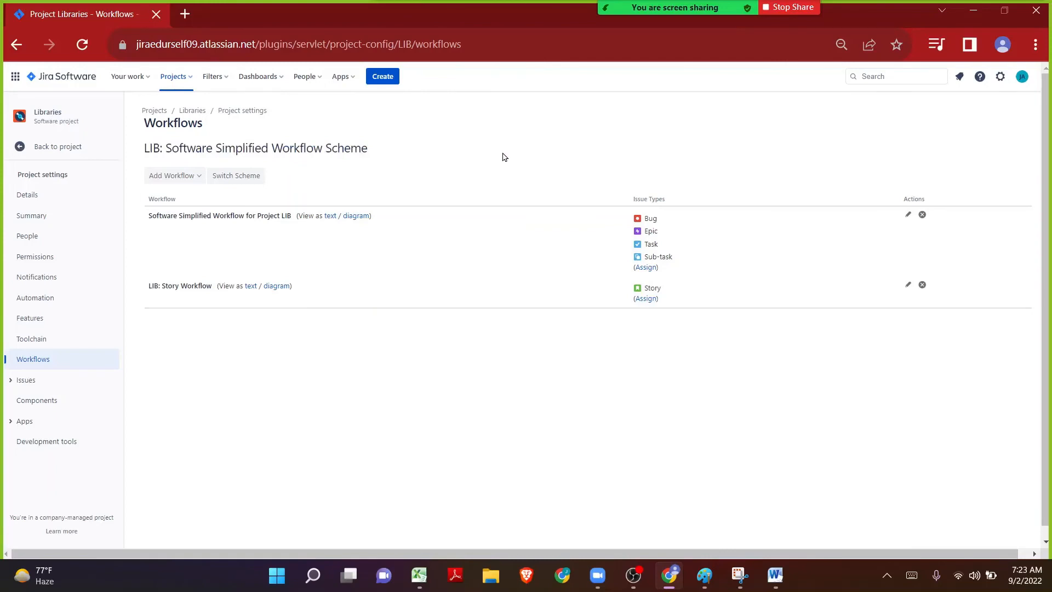
# - Open Jira in a second browser tab and find the global Workflows administration page by searching actions for "work"
pyautogui.click(185, 13)
pyautogui.click(56, 74)
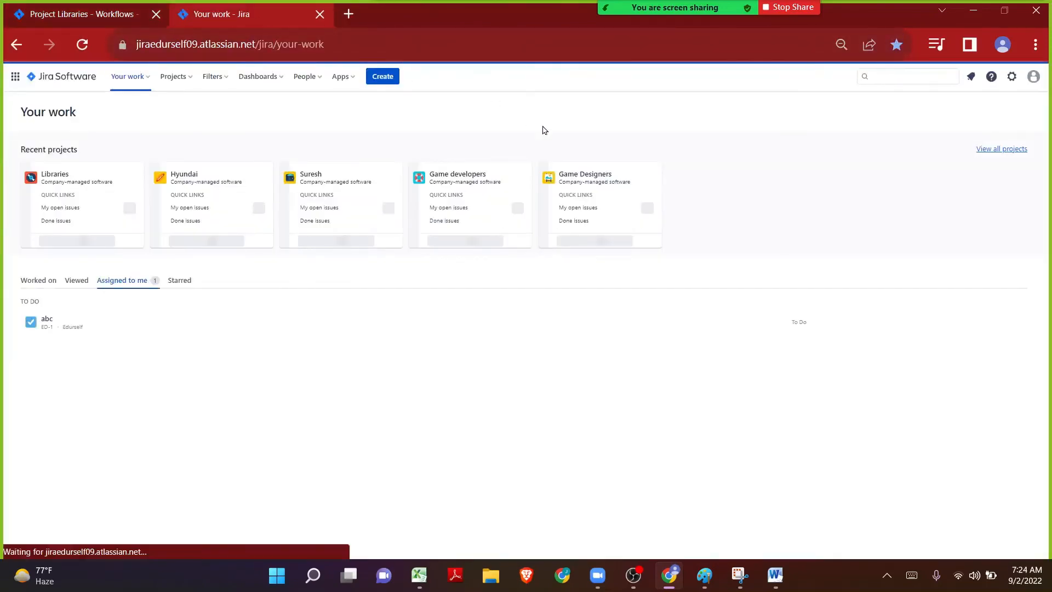
pyautogui.press('super')
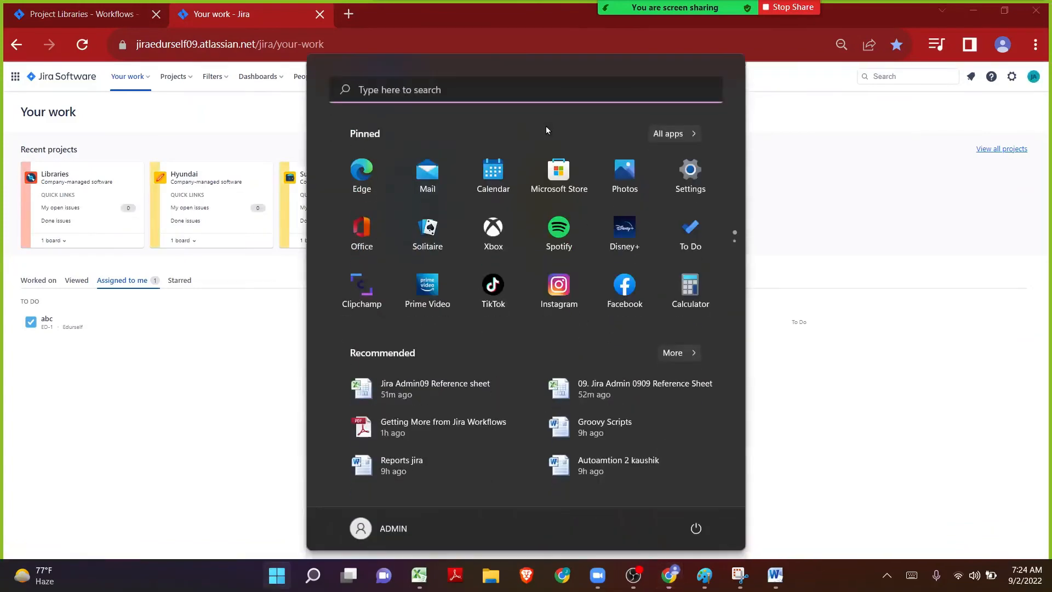
pyautogui.press('Escape')
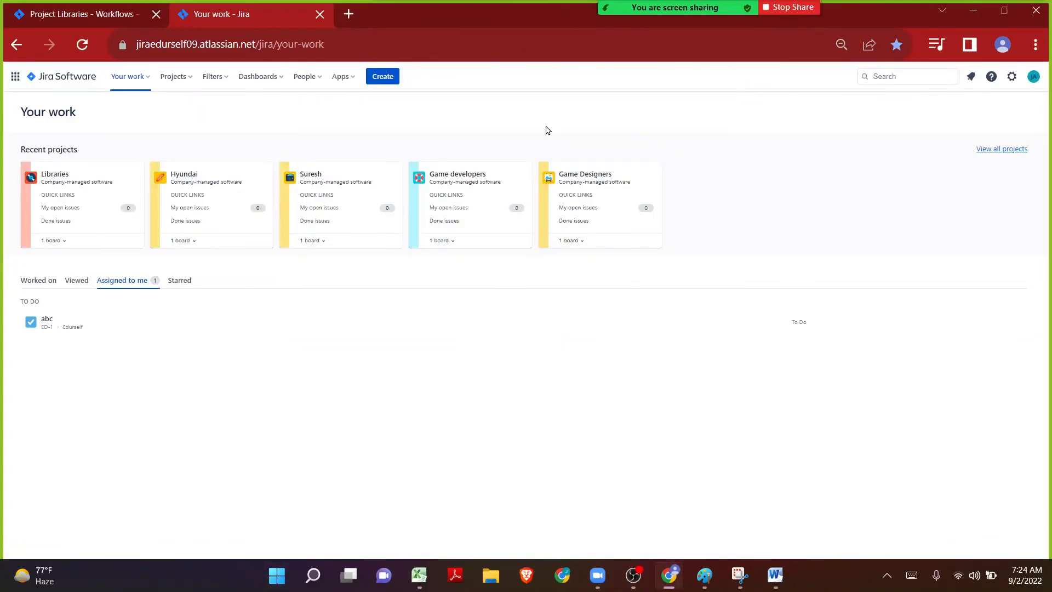
pyautogui.press('.')
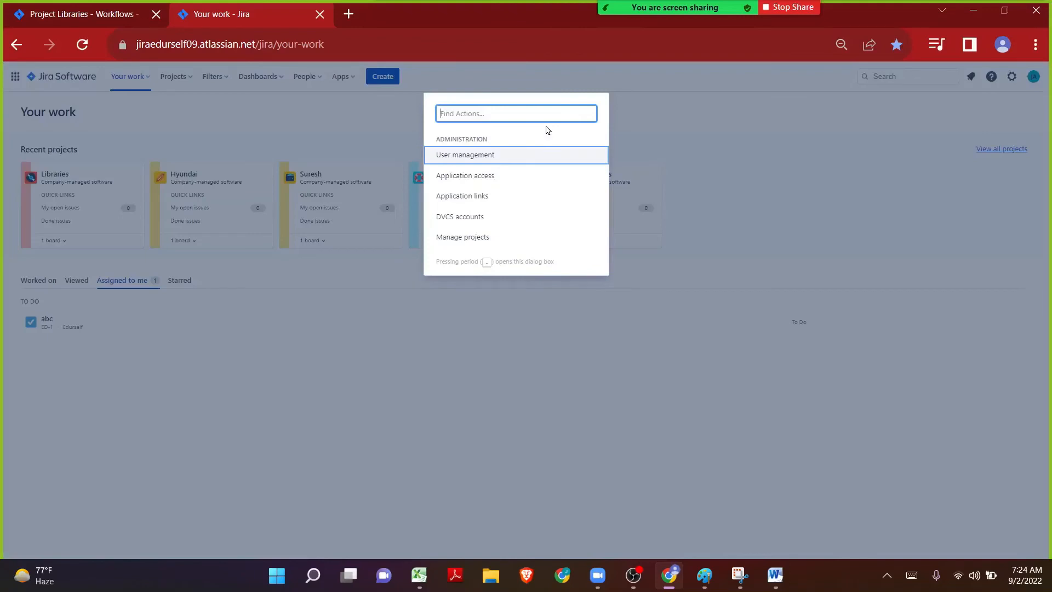
pyautogui.write('work')
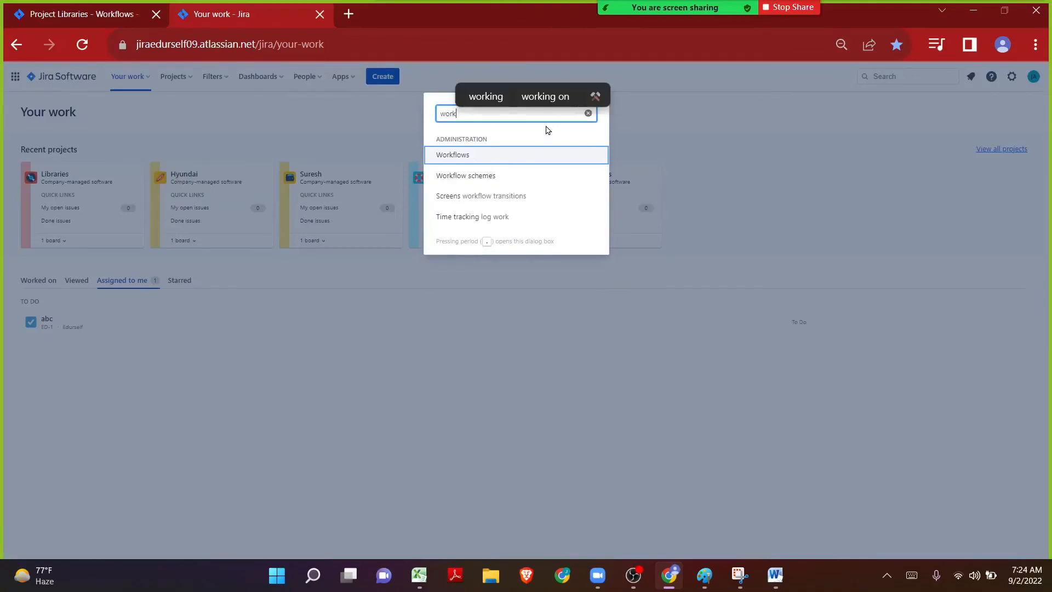
pyautogui.click(489, 154)
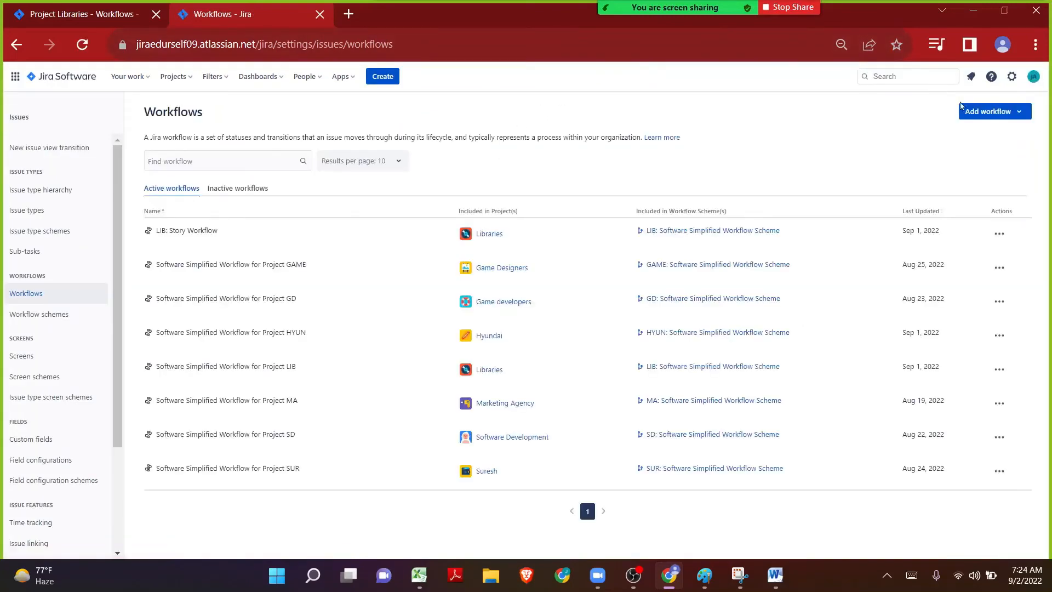
# - Create a new workflow named "LIB: Task Workflow" and move its initial node and Open status to the upper part of the diagram
pyautogui.click(971, 111)
pyautogui.click(973, 134)
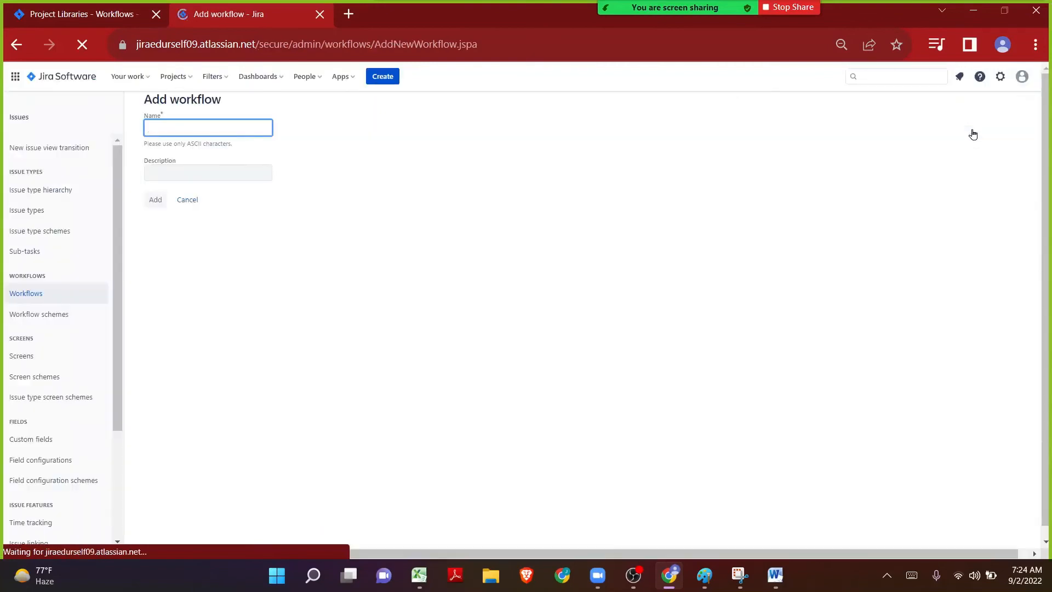
pyautogui.write('LIB: Task Workflow')
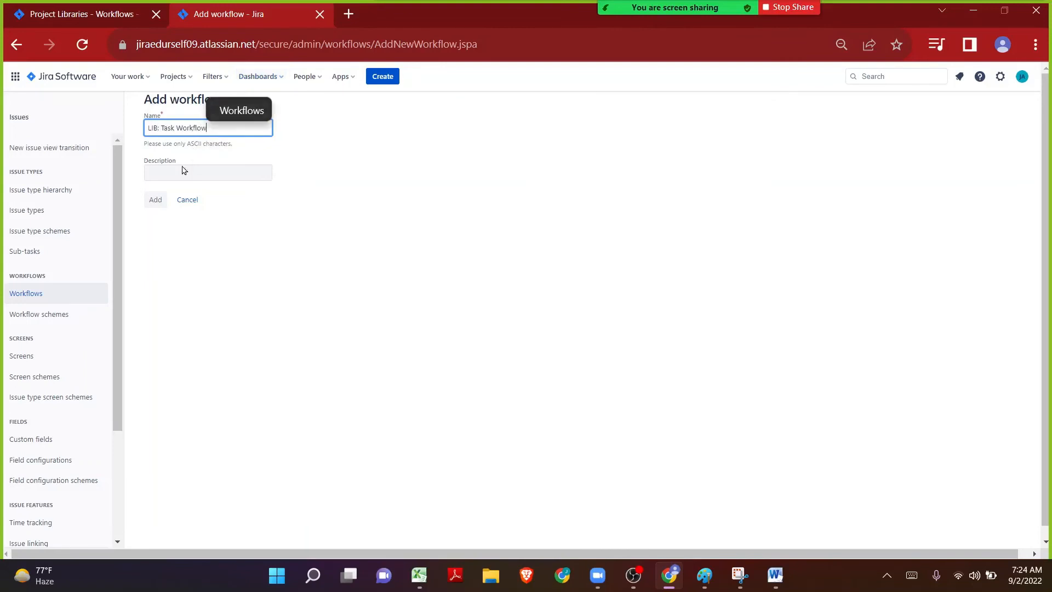
pyautogui.click(162, 204)
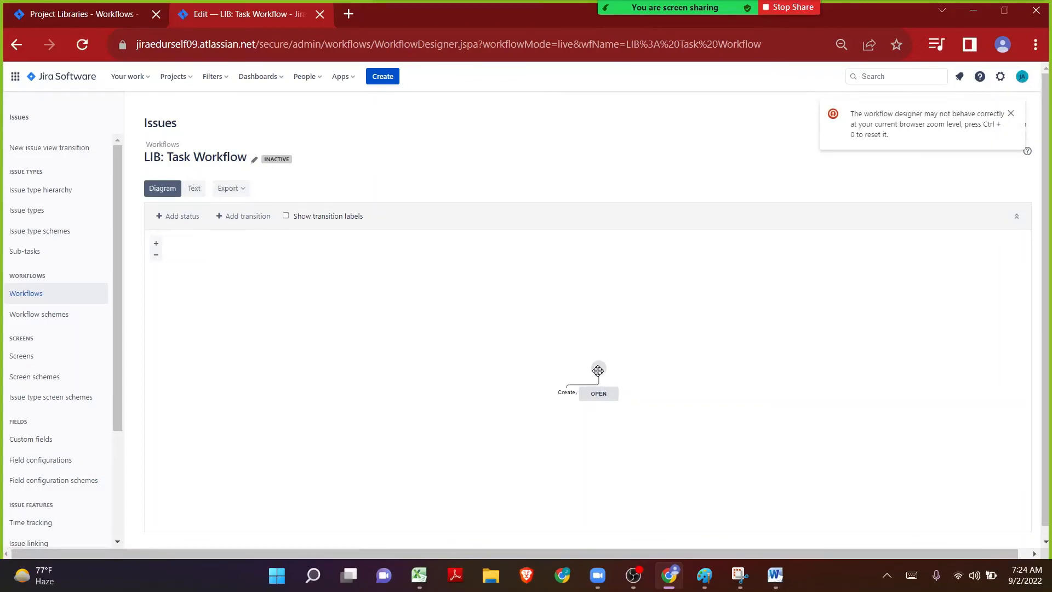
pyautogui.moveTo(599, 367); pyautogui.dragTo(513, 253)
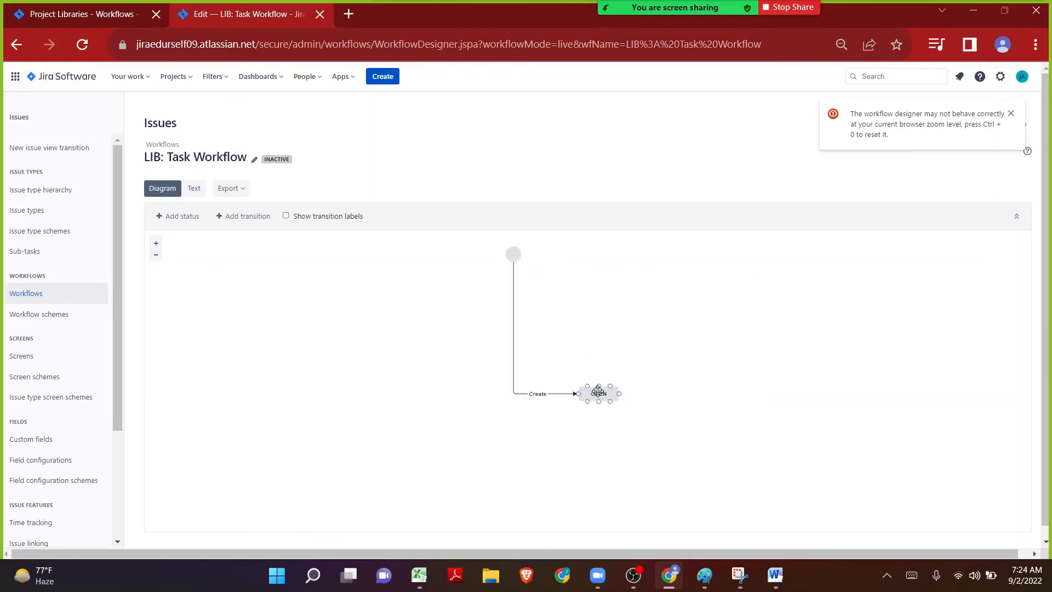
pyautogui.moveTo(598, 393); pyautogui.dragTo(567, 292)
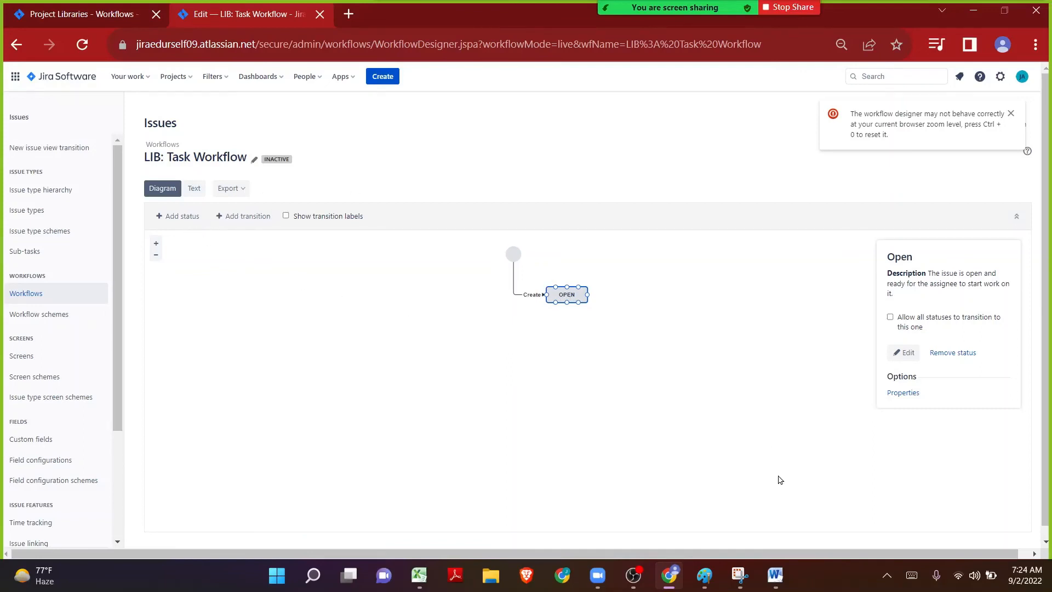
# - After checking the Paint sketch, add a new "Start" status in the To Do category and place it to the right of Open
pyautogui.click(704, 576)
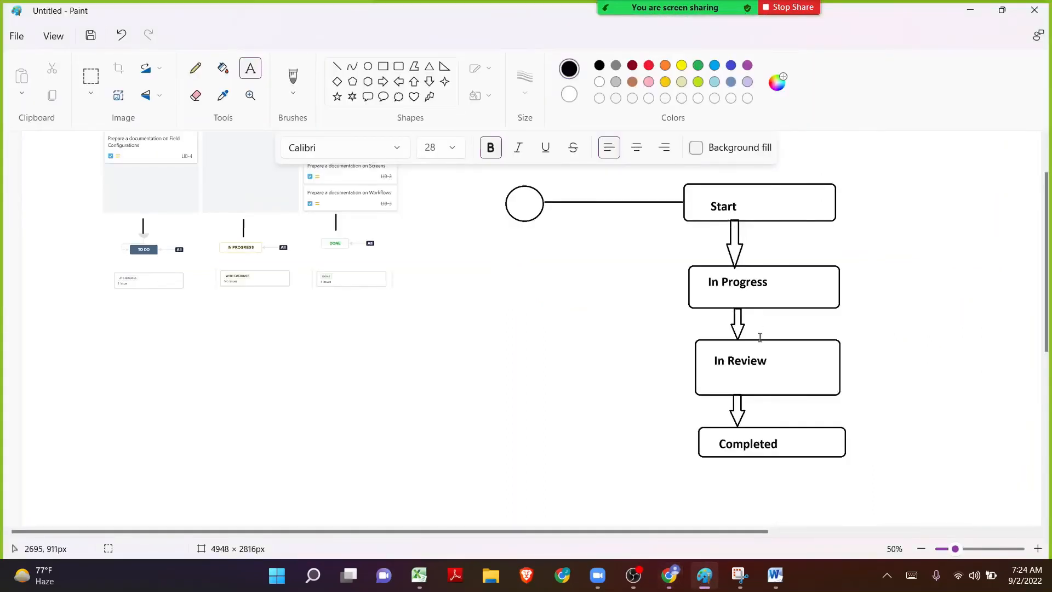
pyautogui.click(971, 13)
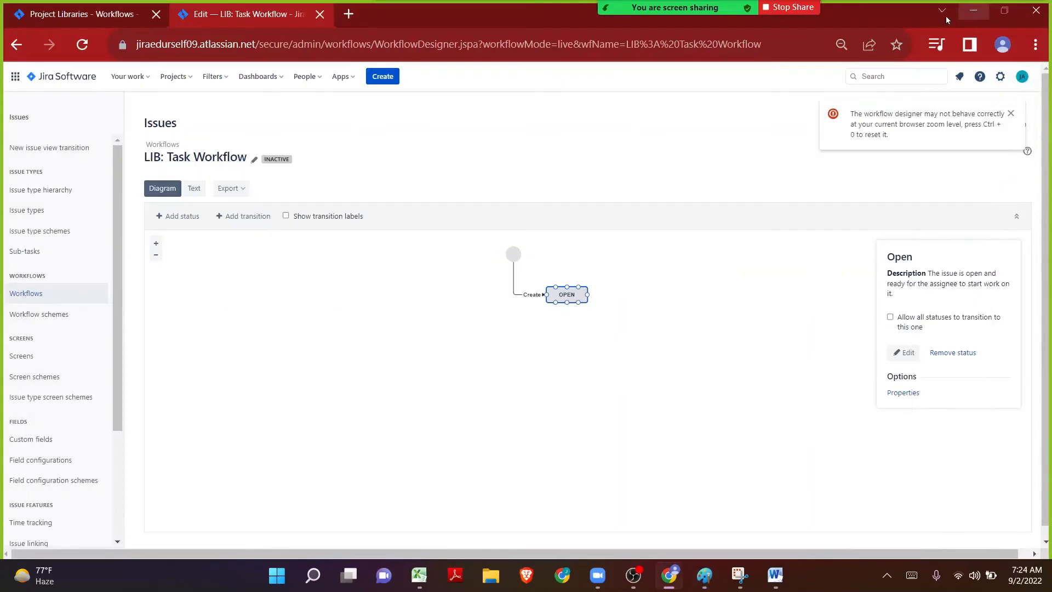
pyautogui.click(162, 216)
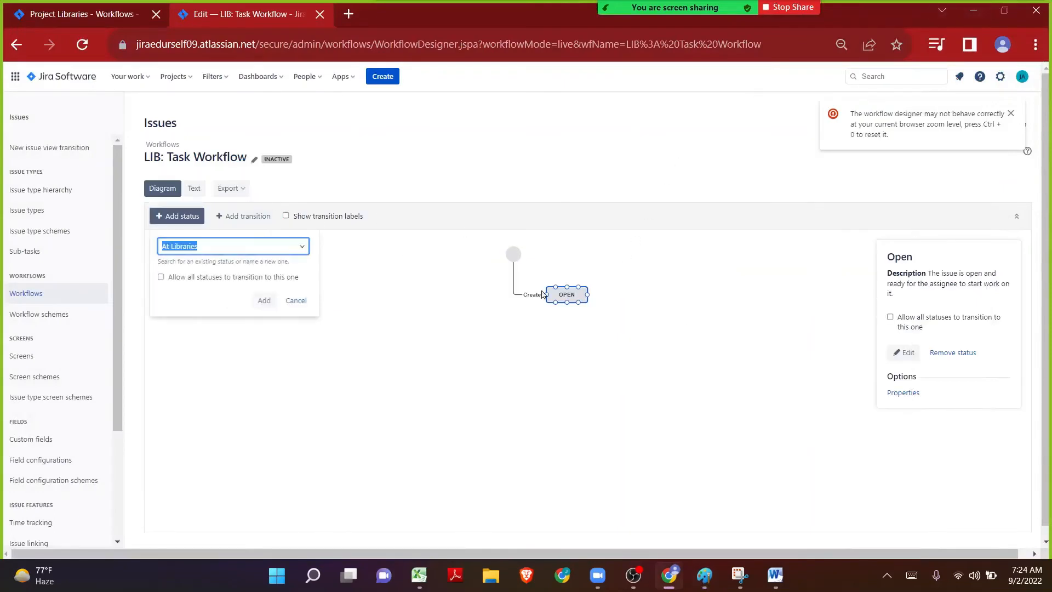
pyautogui.write('Start')
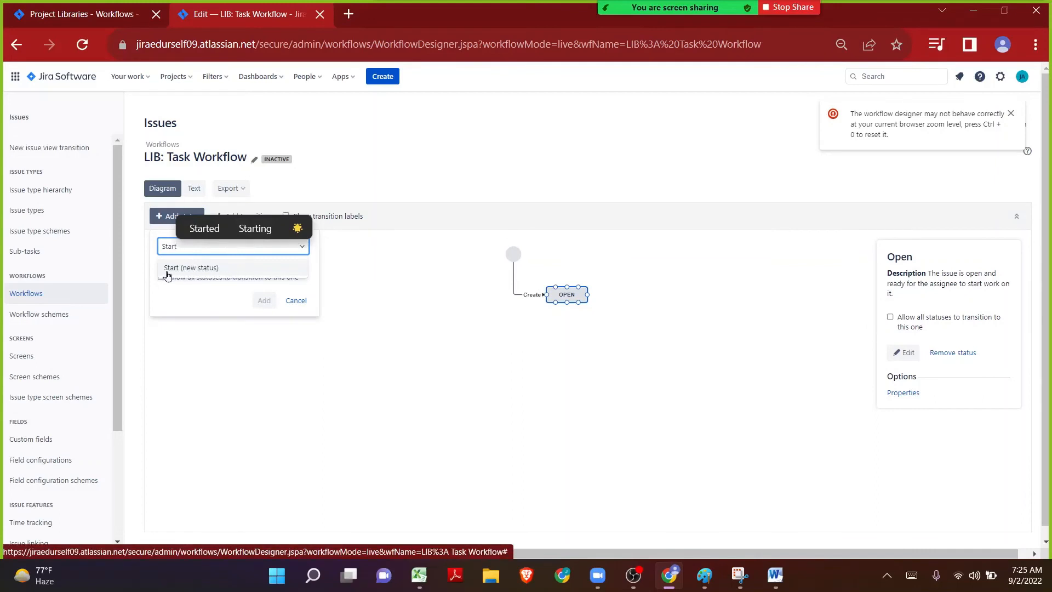
pyautogui.click(199, 268)
pyautogui.click(267, 300)
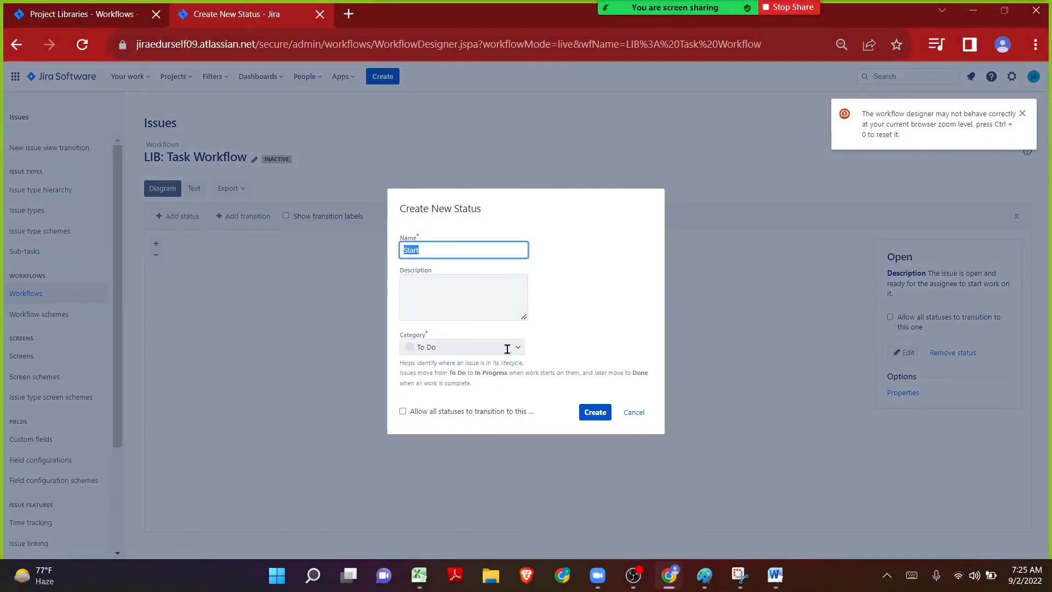
pyautogui.click(596, 412)
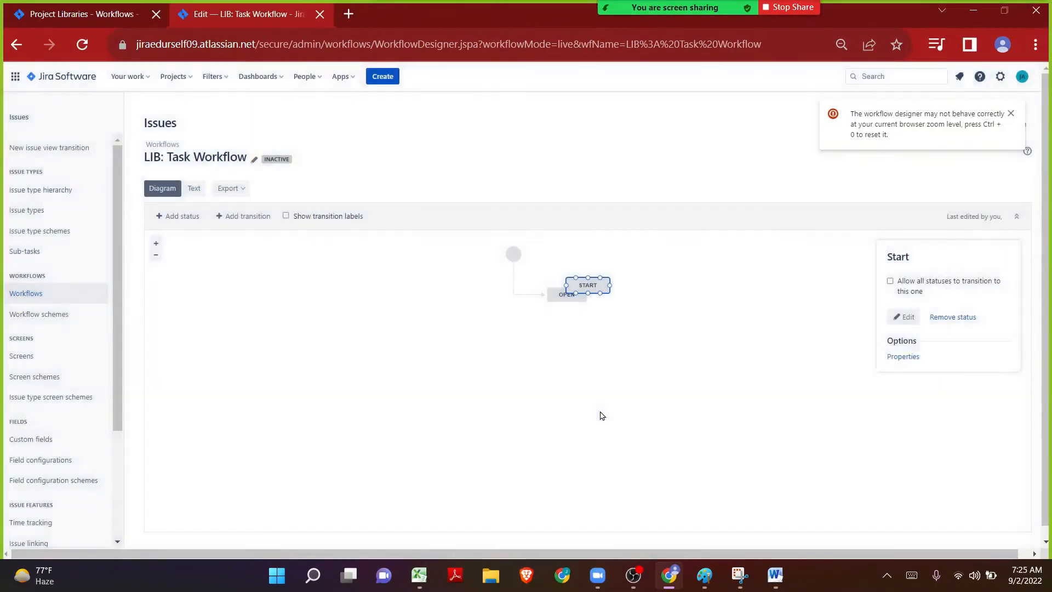
pyautogui.moveTo(578, 288); pyautogui.dragTo(657, 276)
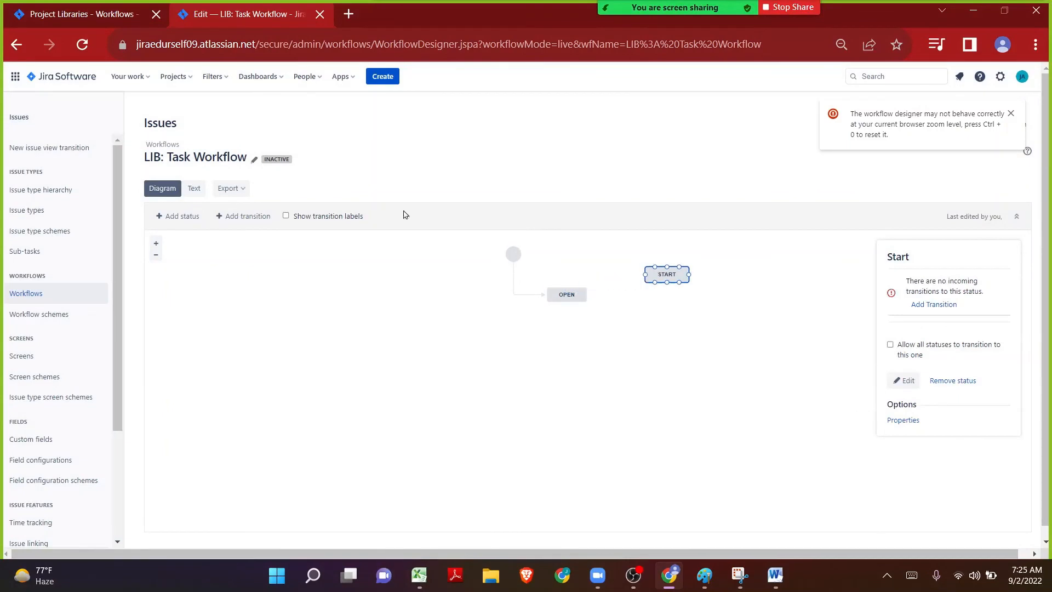
# - Add the existing In Progress status to the workflow and place it directly below Start
pyautogui.click(172, 217)
pyautogui.write('In Pr')
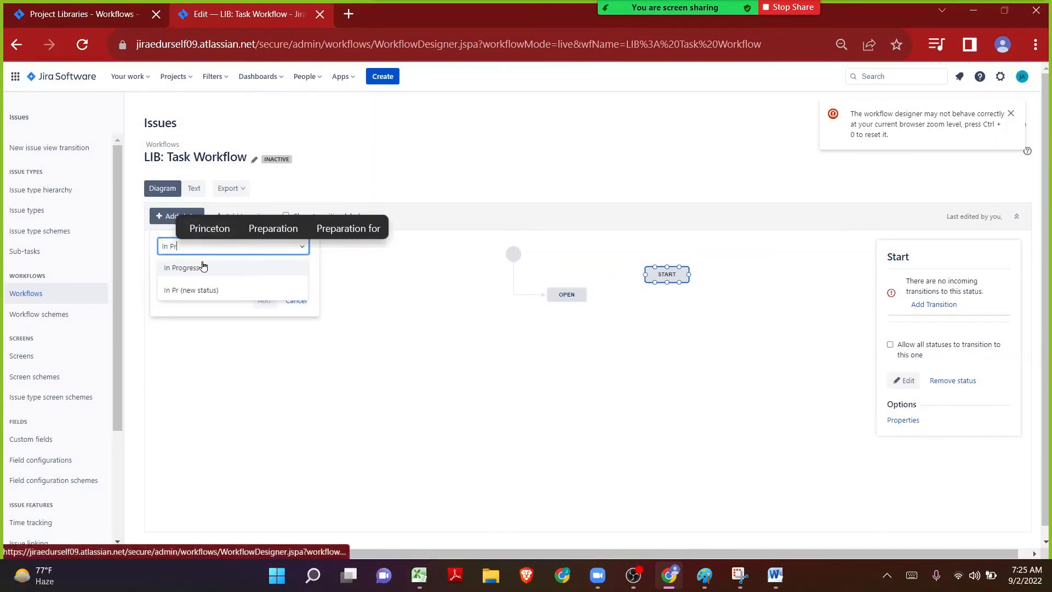
pyautogui.click(204, 267)
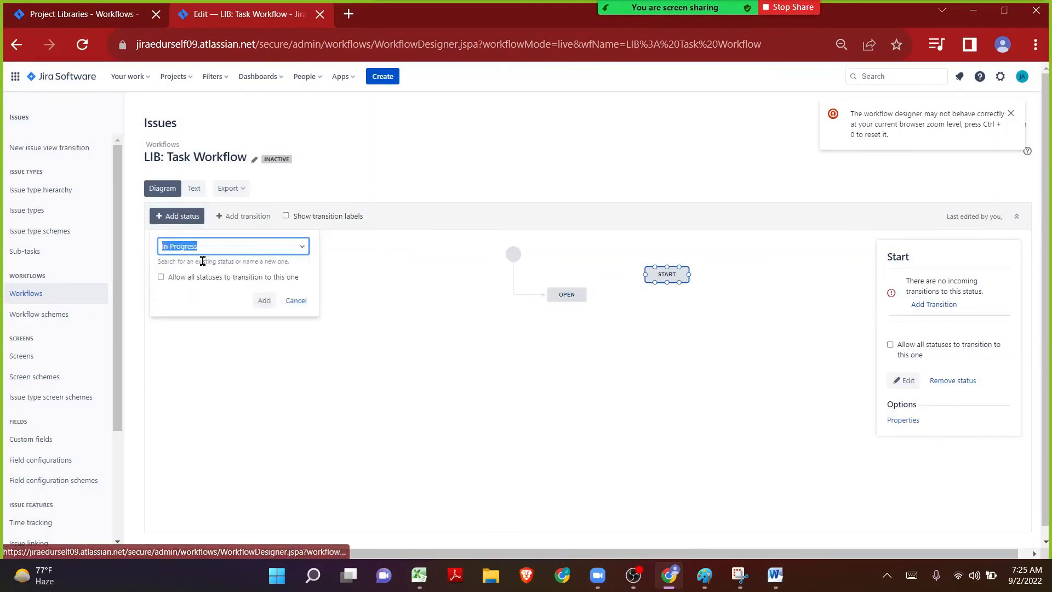
pyautogui.click(264, 300)
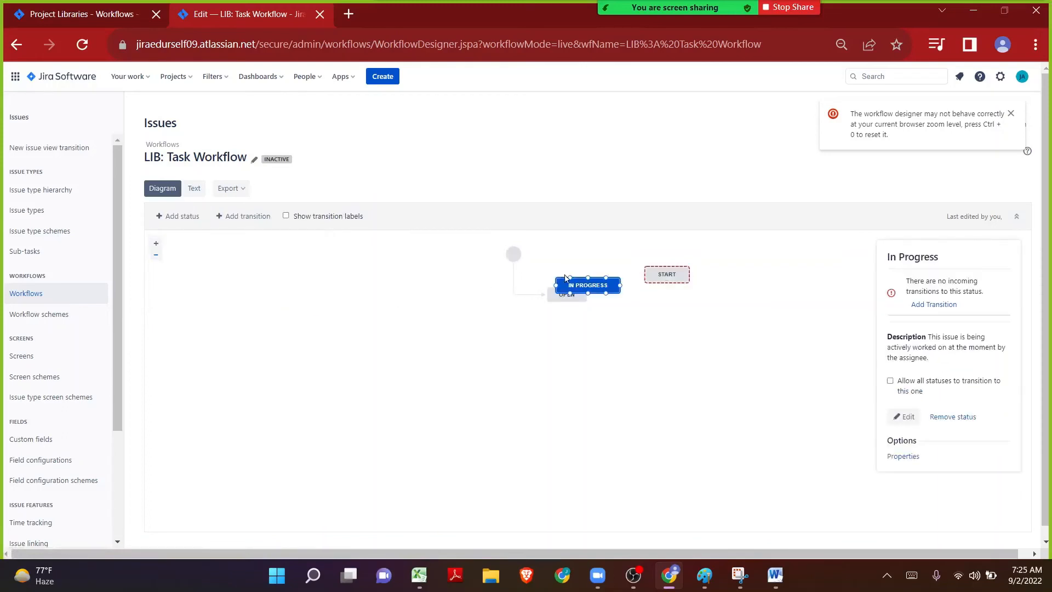
pyautogui.moveTo(584, 276); pyautogui.dragTo(667, 309)
# - Create a new "In Review" status in the In Progress category and place it below the In Progress status
pyautogui.click(183, 226)
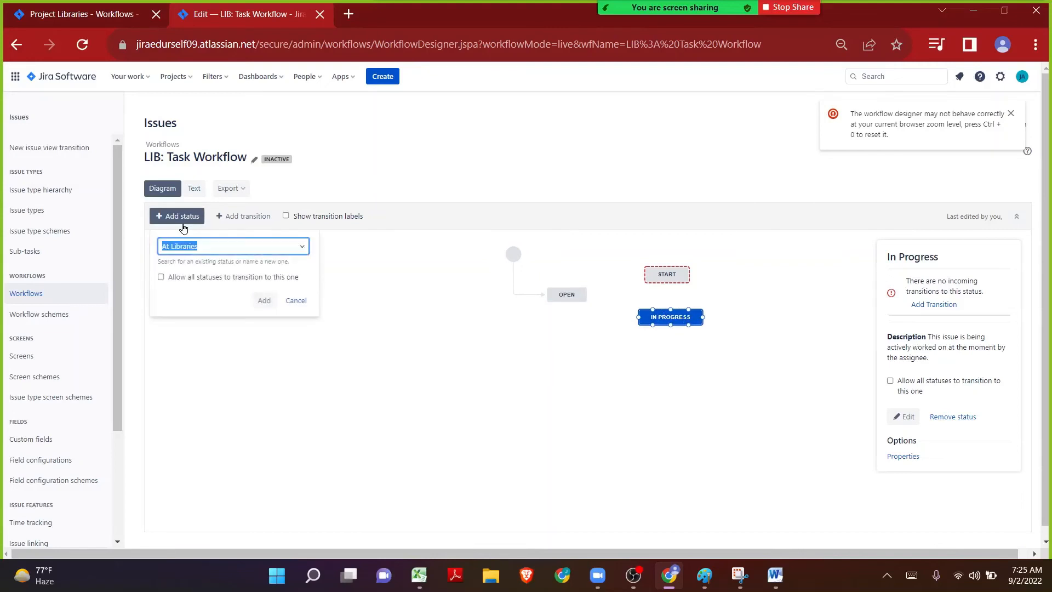
pyautogui.write('I')
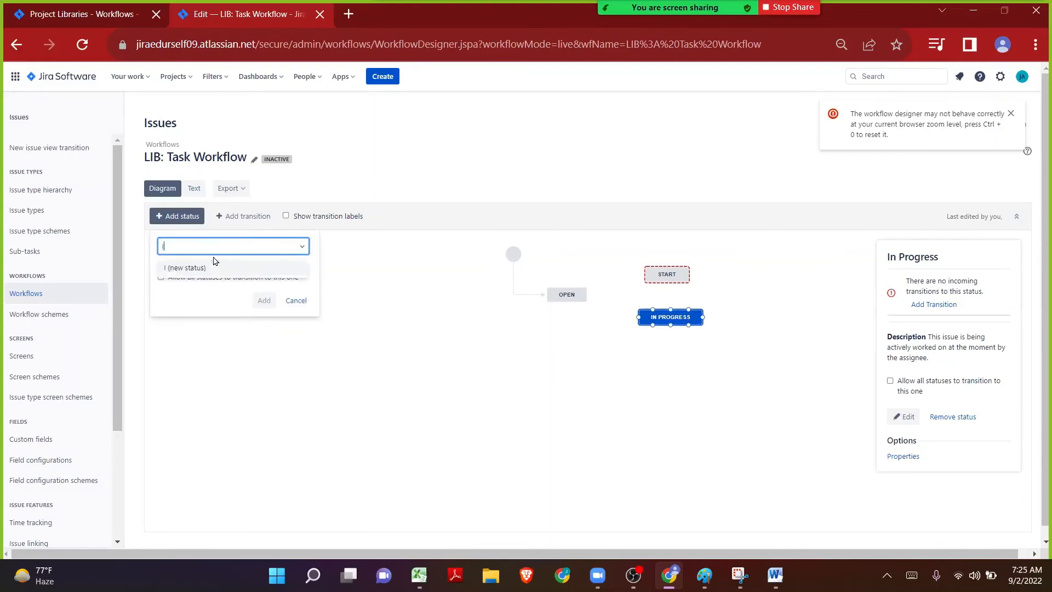
pyautogui.write('n Review')
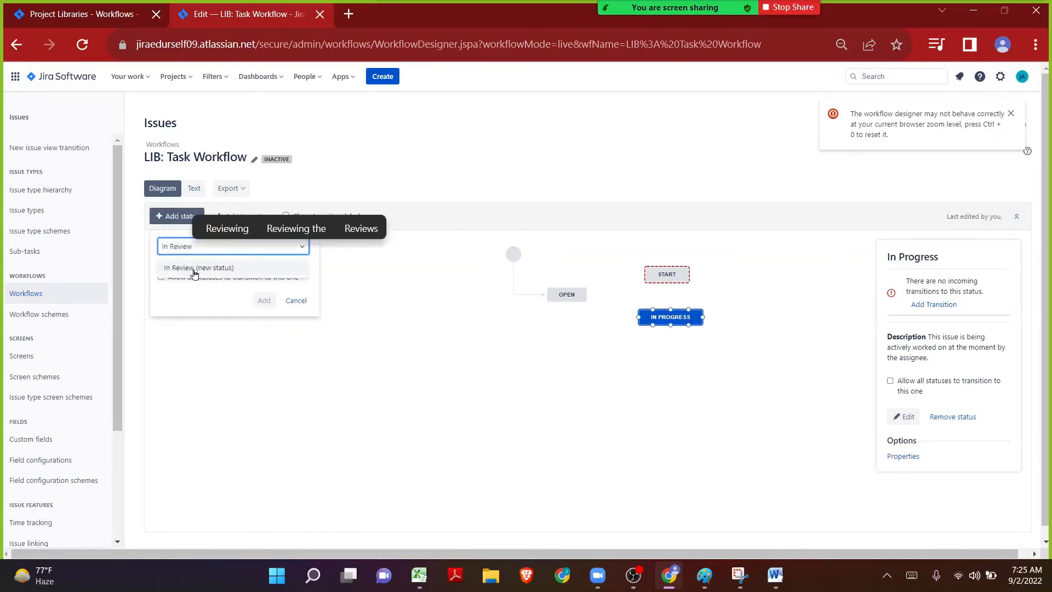
pyautogui.click(214, 268)
pyautogui.click(264, 300)
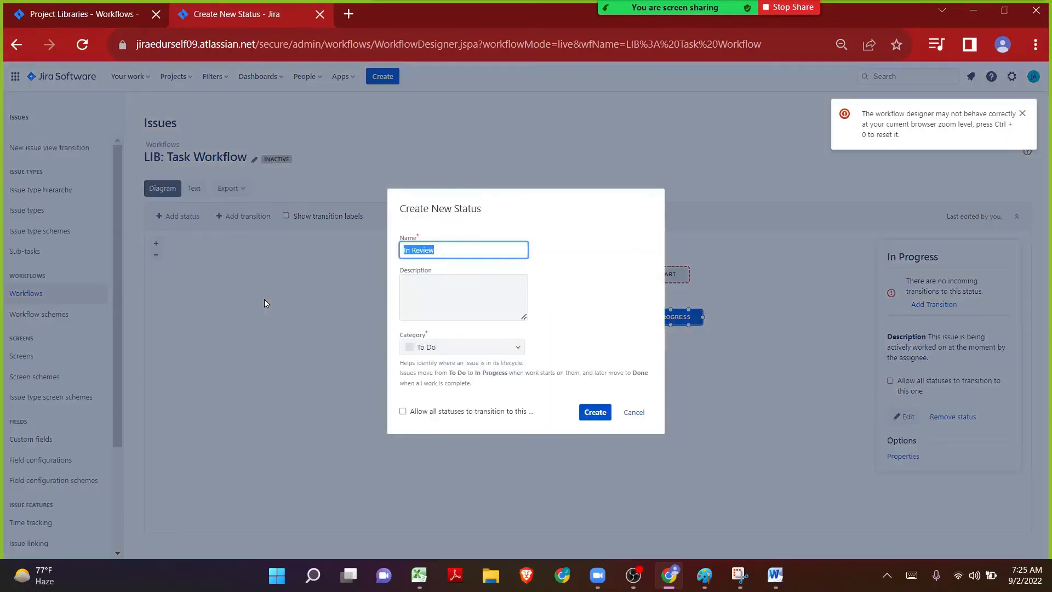
pyautogui.click(456, 339)
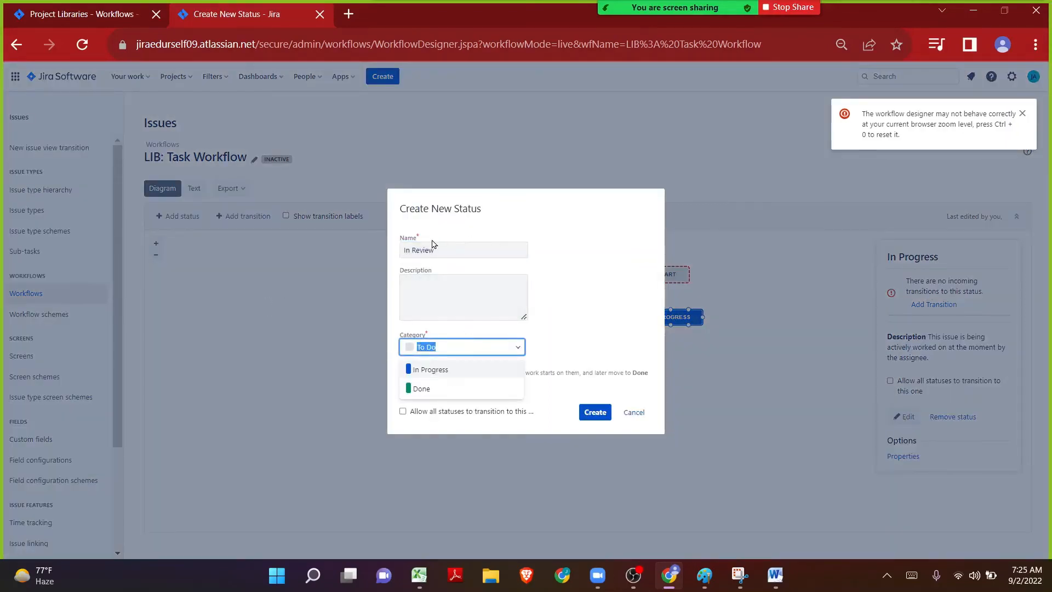
pyautogui.click(438, 370)
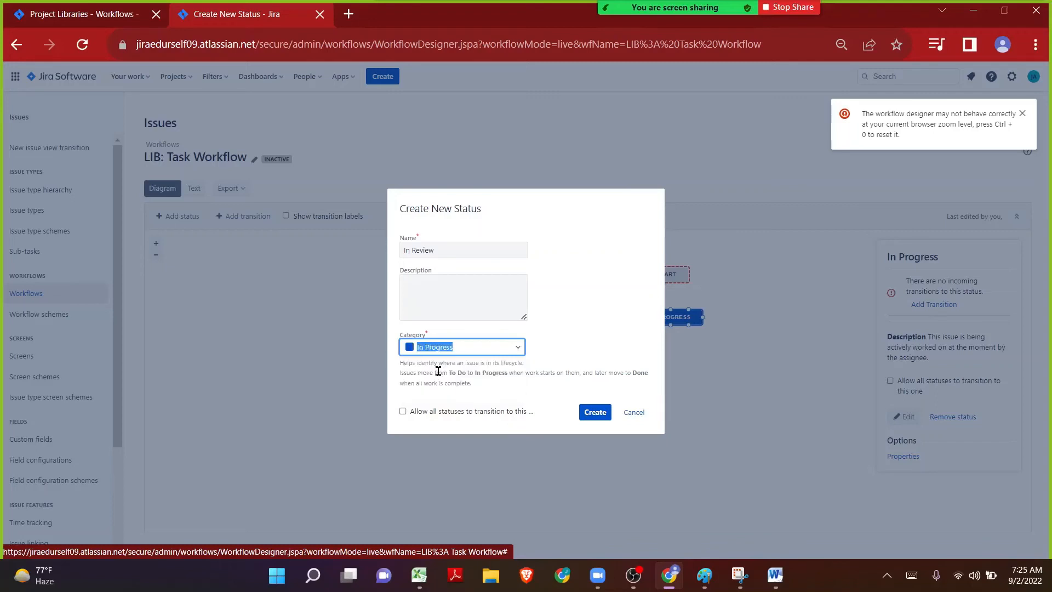
pyautogui.click(583, 411)
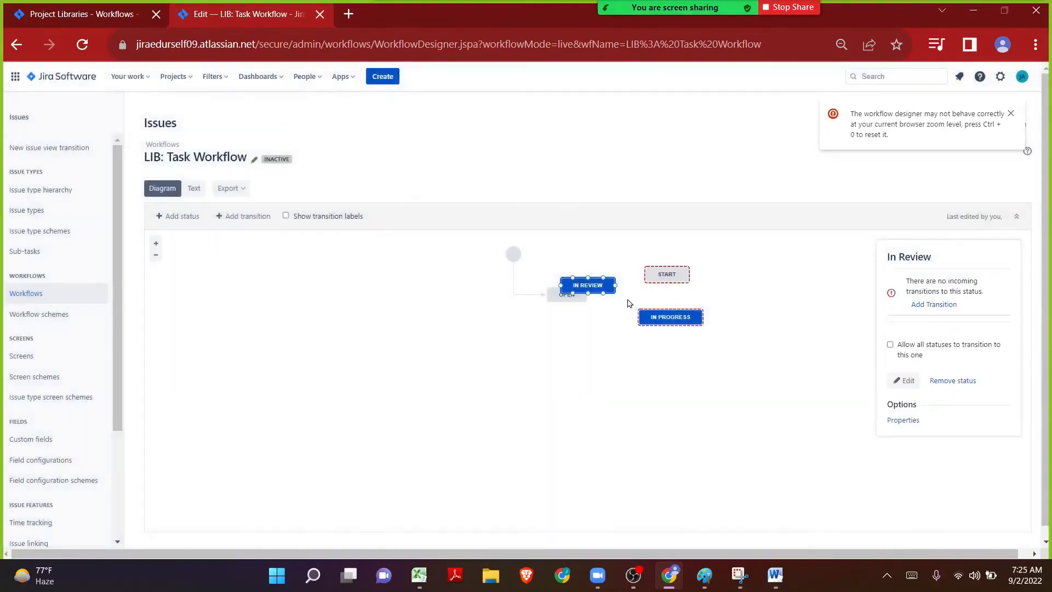
pyautogui.moveTo(596, 296); pyautogui.dragTo(682, 389)
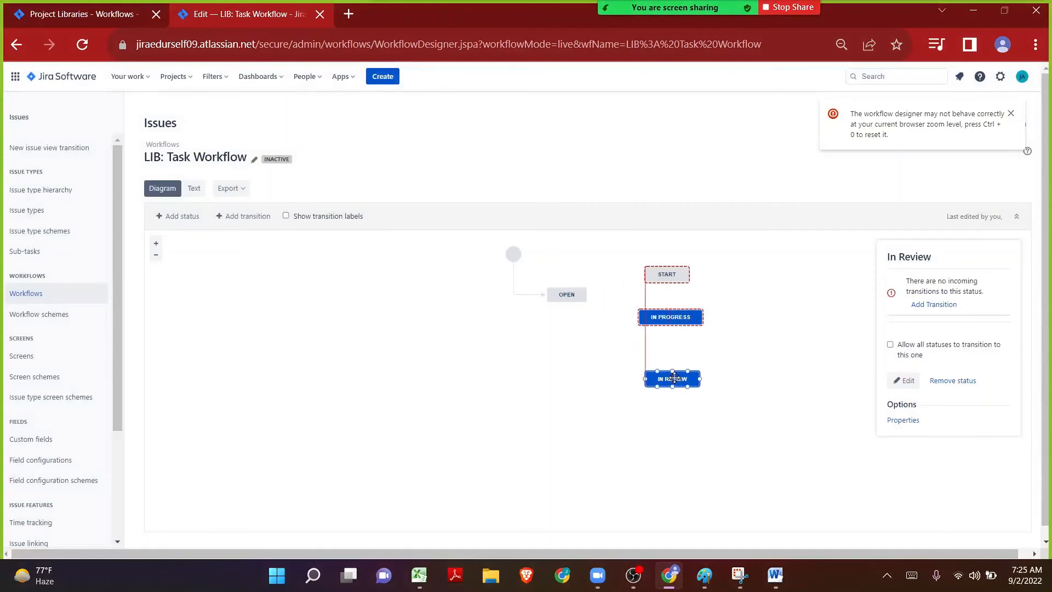
# - Create a new "Completed" status in the Done category and place it below In Review
pyautogui.click(181, 216)
pyautogui.write('Comp')
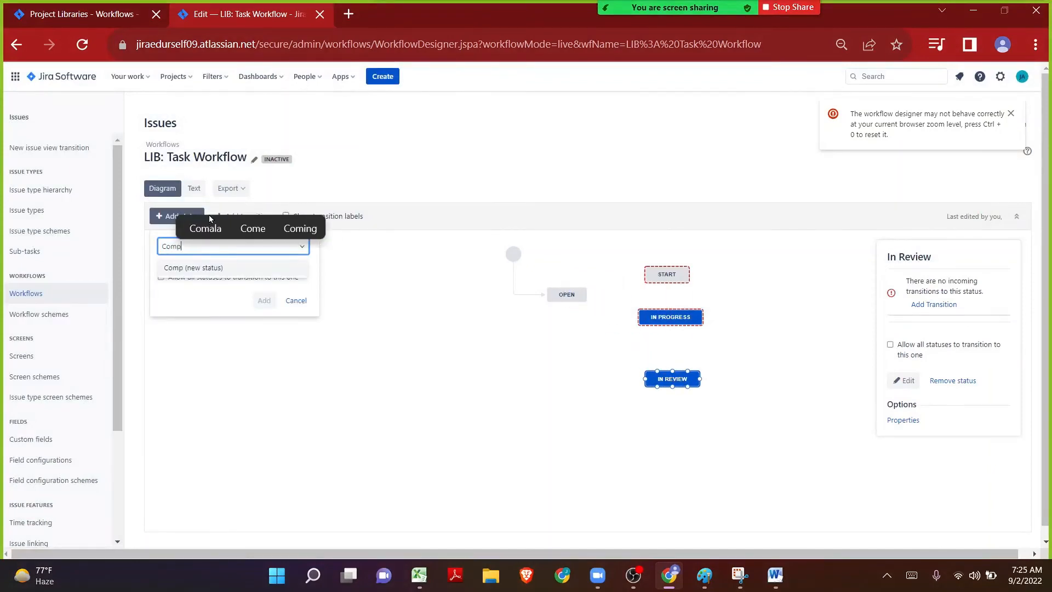
pyautogui.write('leted')
pyautogui.click(199, 268)
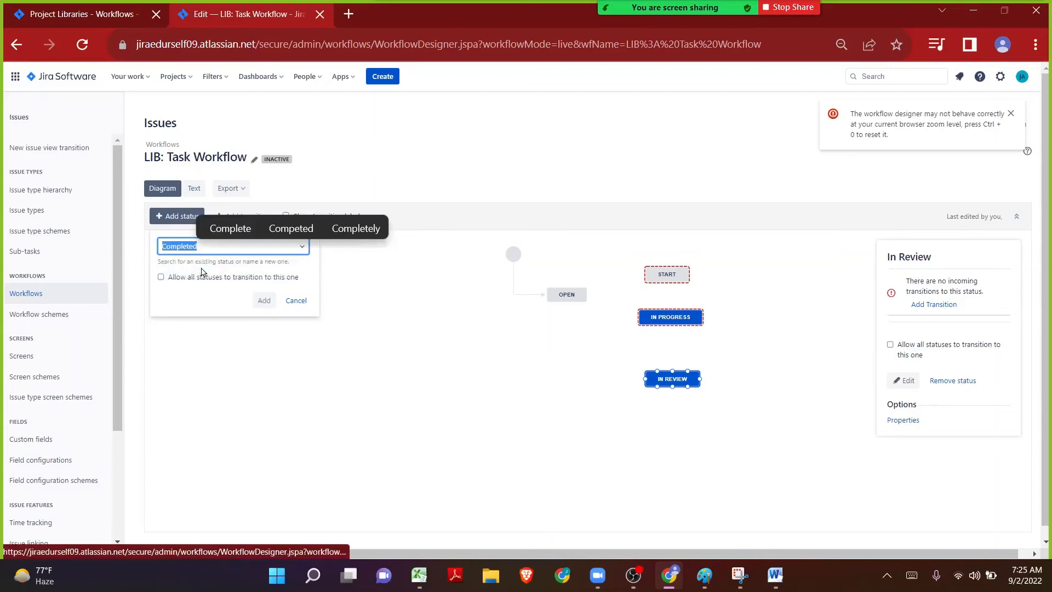
pyautogui.click(262, 300)
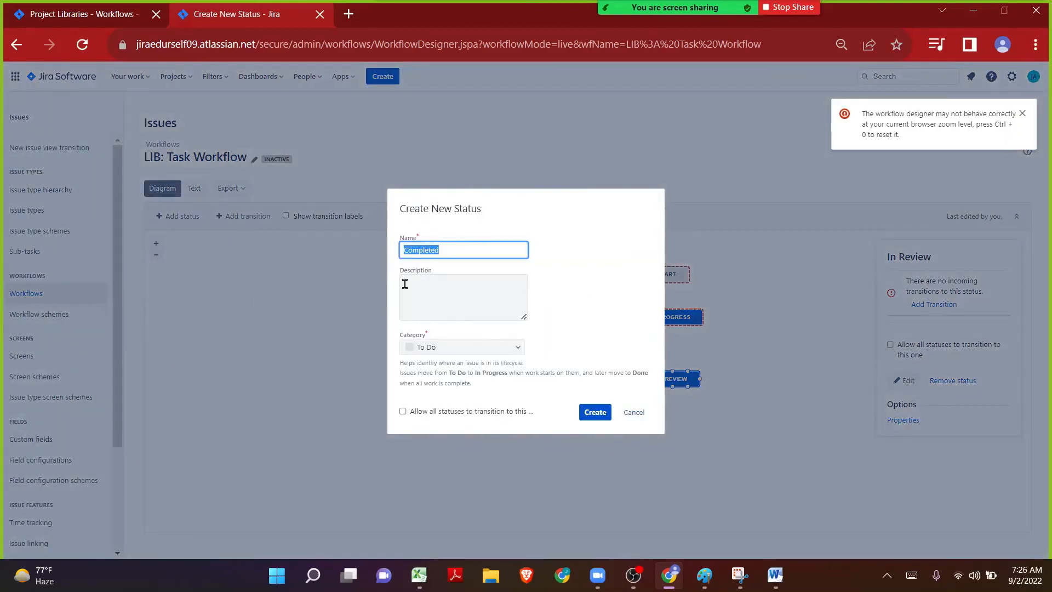
pyautogui.click(429, 348)
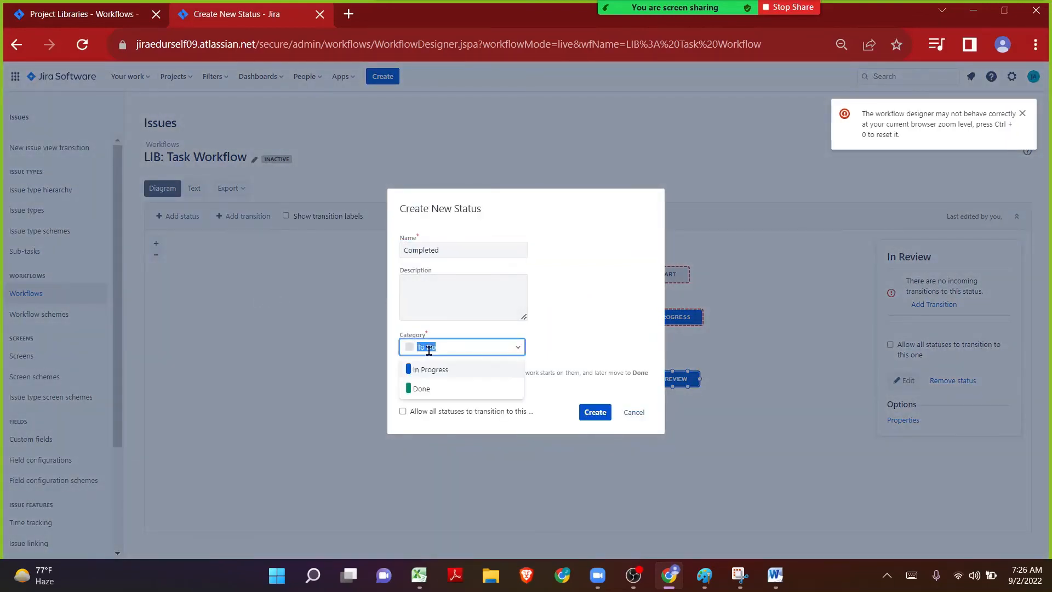
pyautogui.click(436, 388)
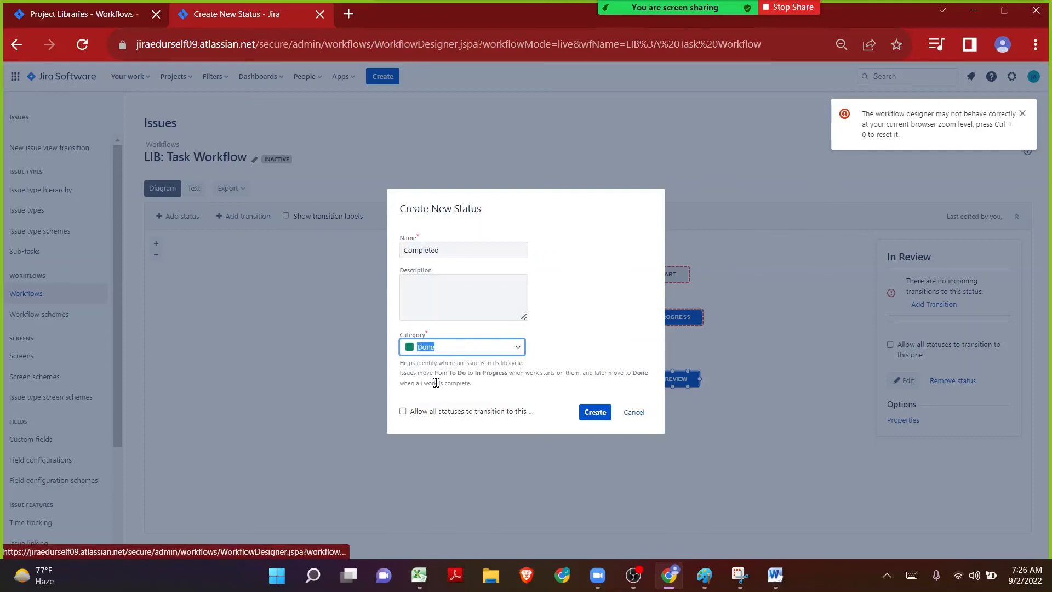
pyautogui.click(595, 413)
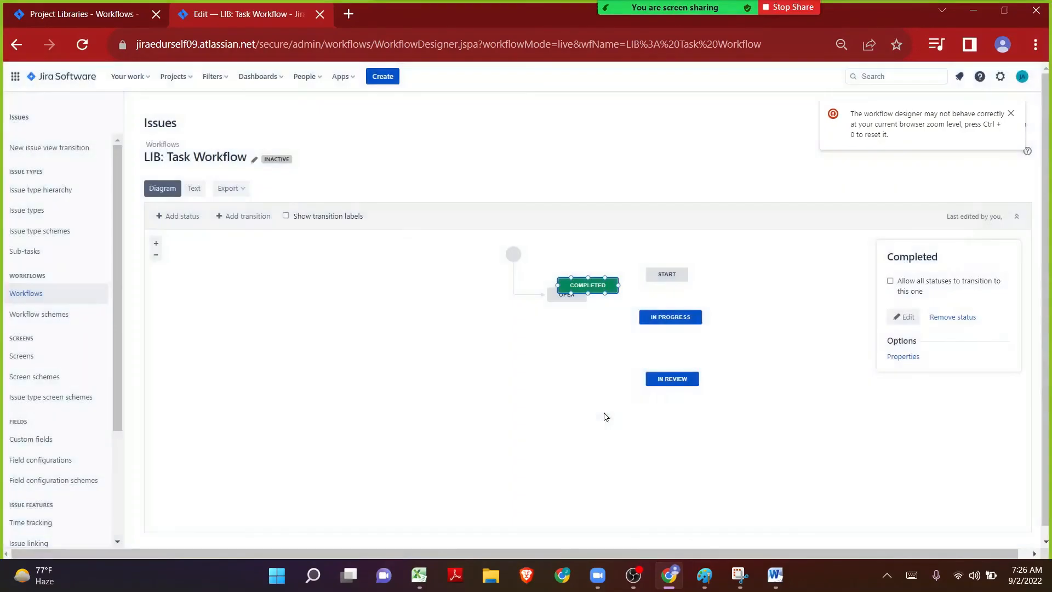
pyautogui.moveTo(591, 290); pyautogui.dragTo(680, 437)
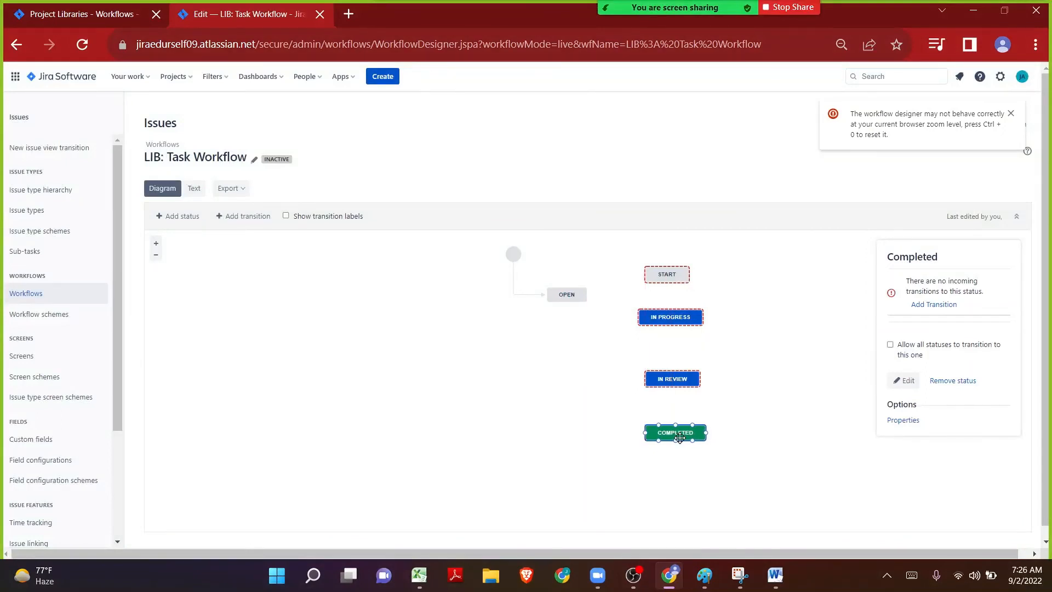
# - After checking the Paint sketch, change the destination of the Create transition from Open to Start and save it
pyautogui.click(707, 573)
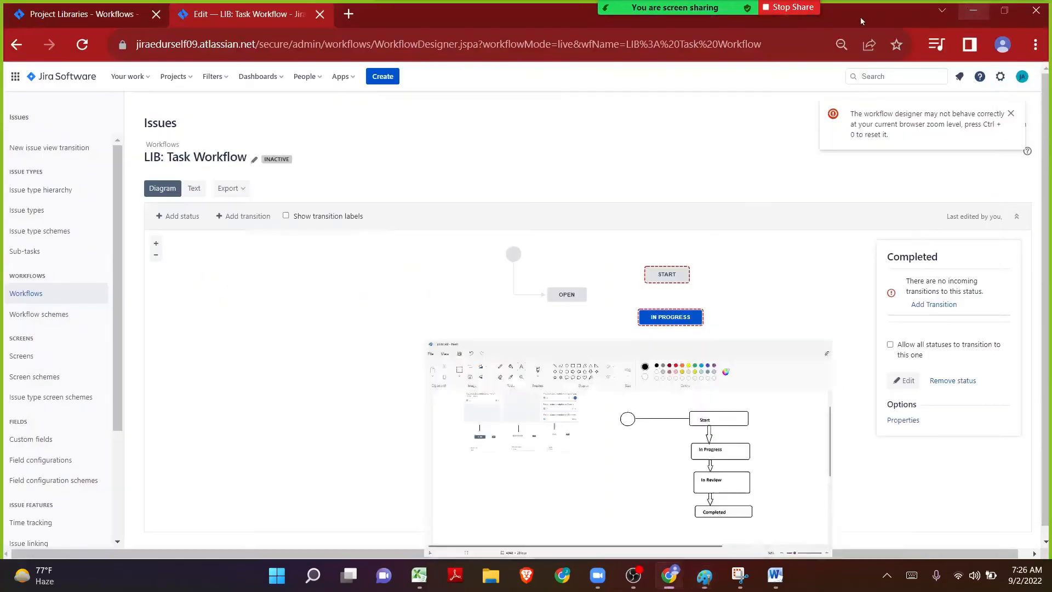
pyautogui.click(970, 9)
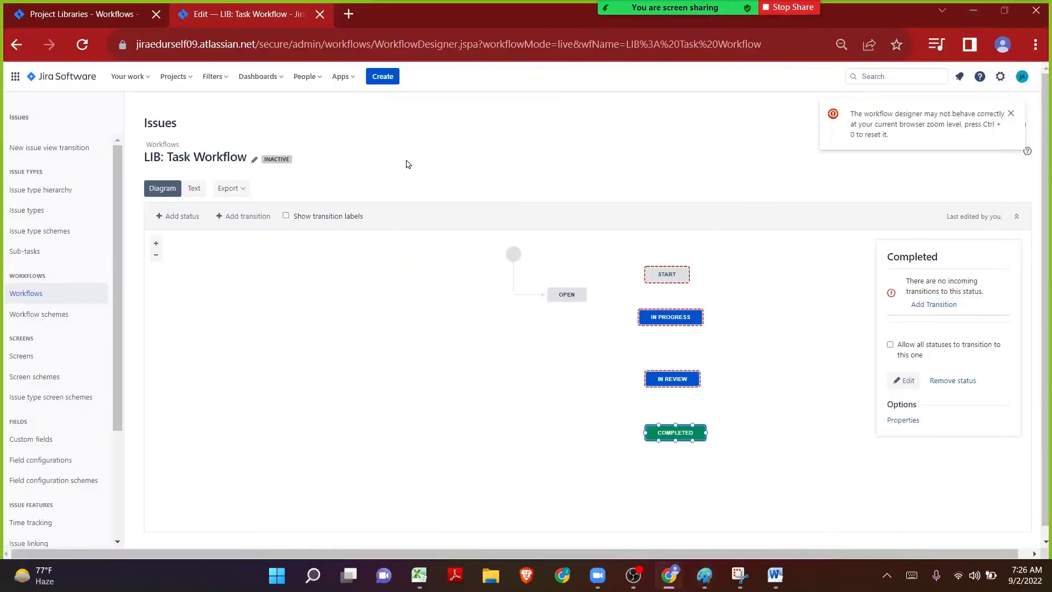
pyautogui.click(516, 293)
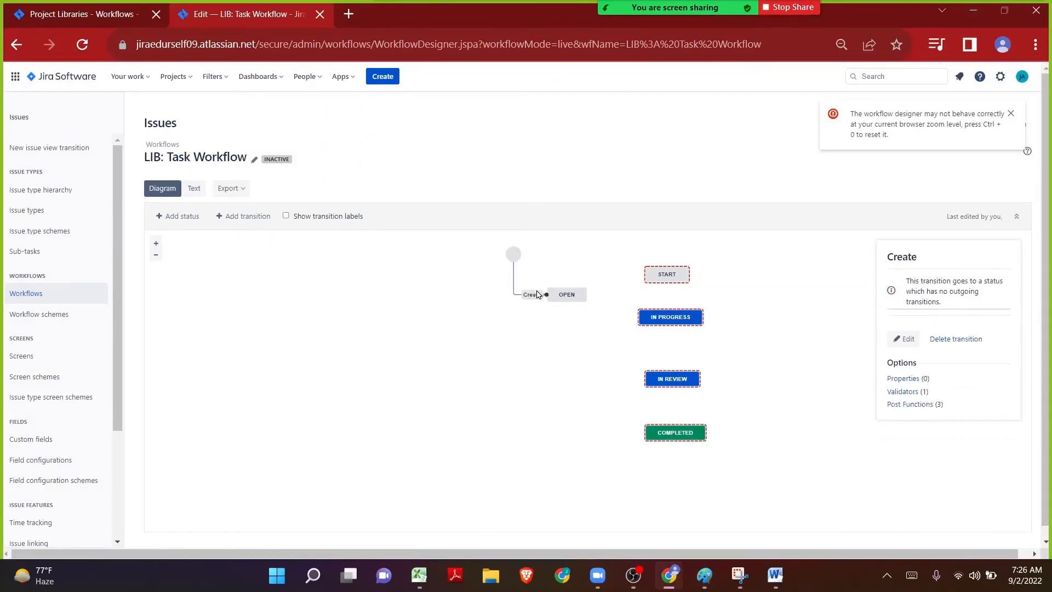
pyautogui.moveTo(545, 293); pyautogui.dragTo(638, 275)
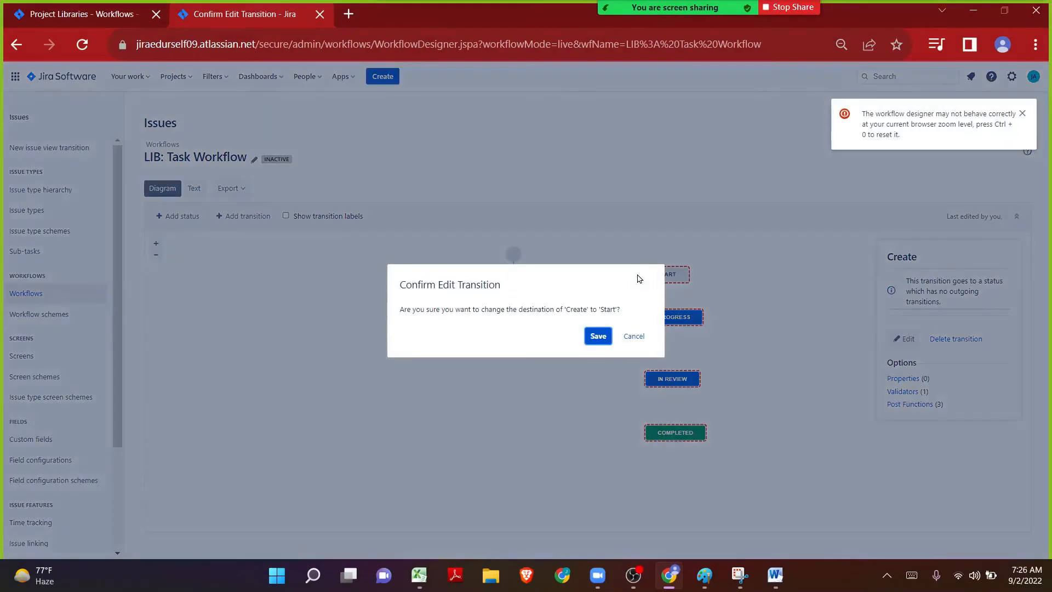
pyautogui.click(599, 335)
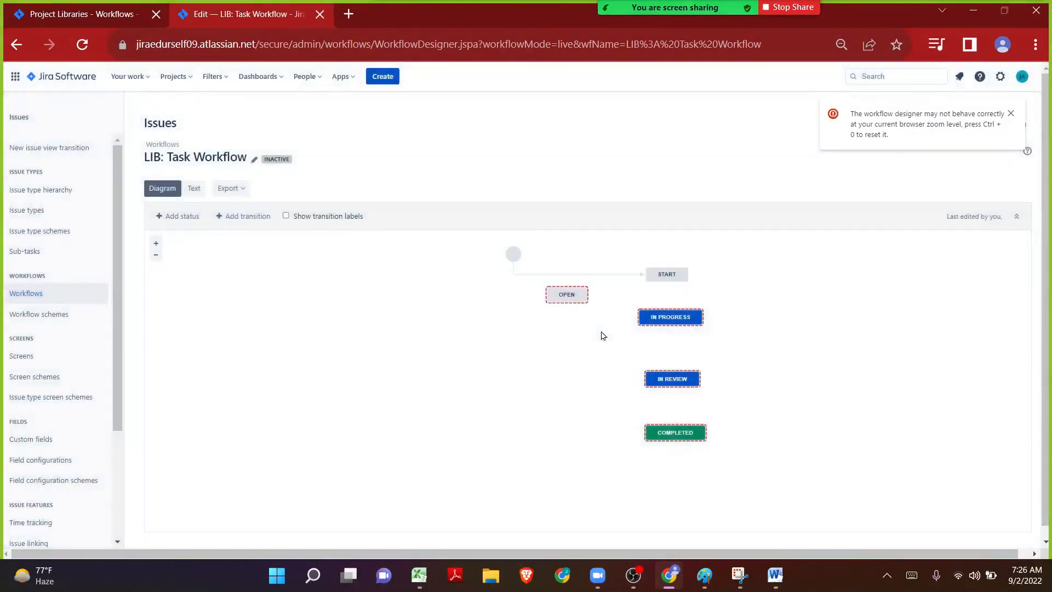
# - Move the disconnected Open status aside and remove it from the workflow
pyautogui.moveTo(567, 294); pyautogui.dragTo(434, 313)
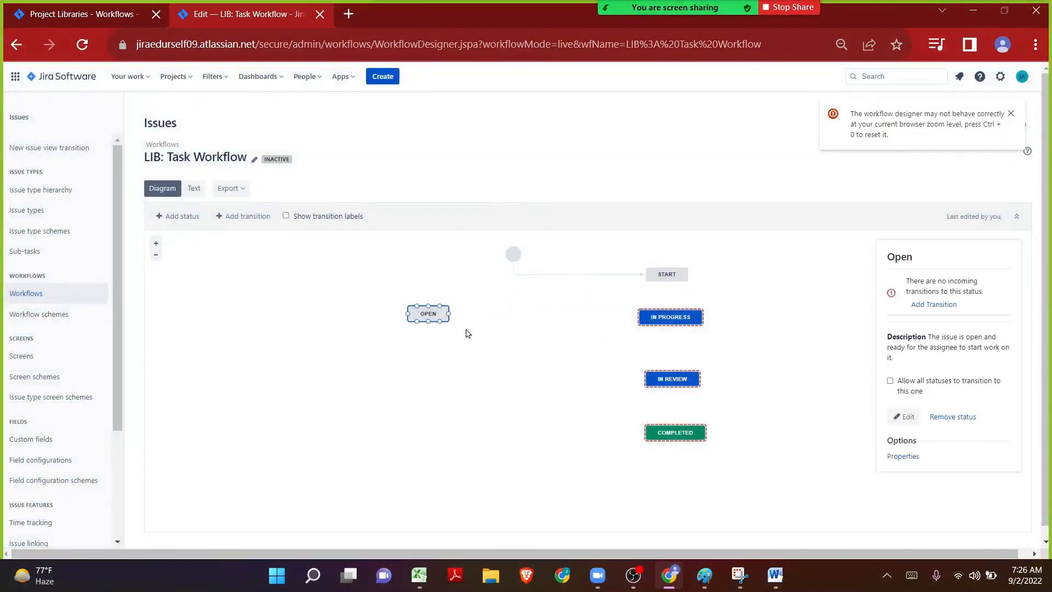
pyautogui.click(951, 421)
pyautogui.click(592, 341)
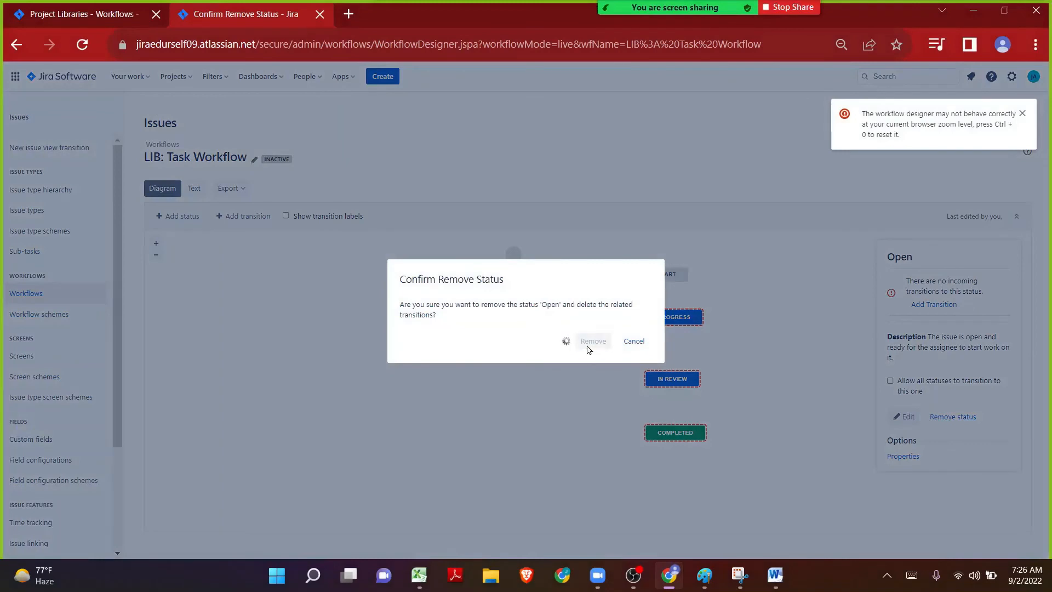
# - Add a transition named "In Progress" from Start to In Progress, with no screen
pyautogui.hotkey('ctrl', '+')
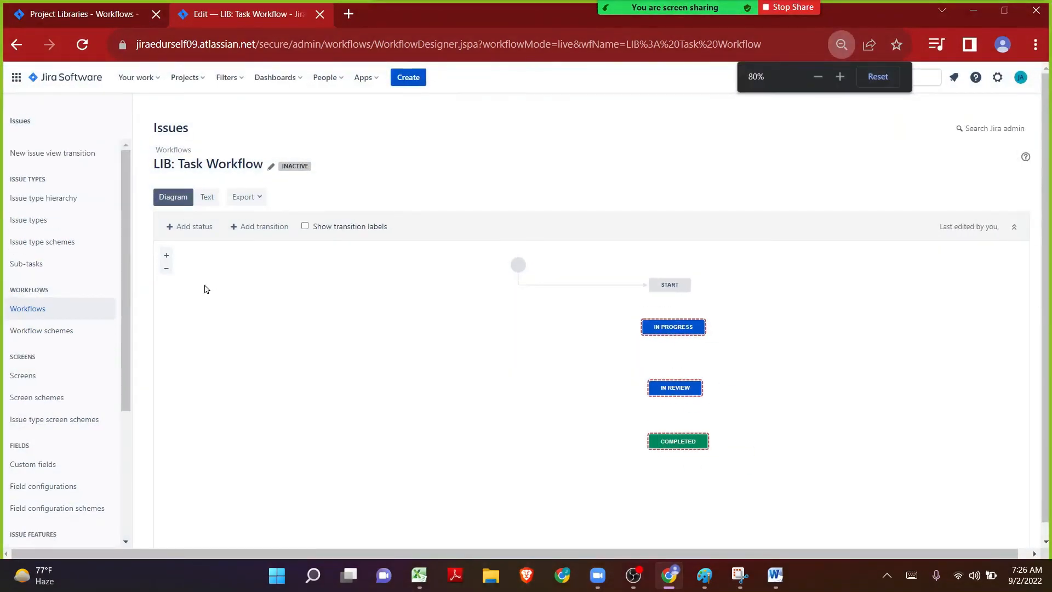
pyautogui.click(167, 255)
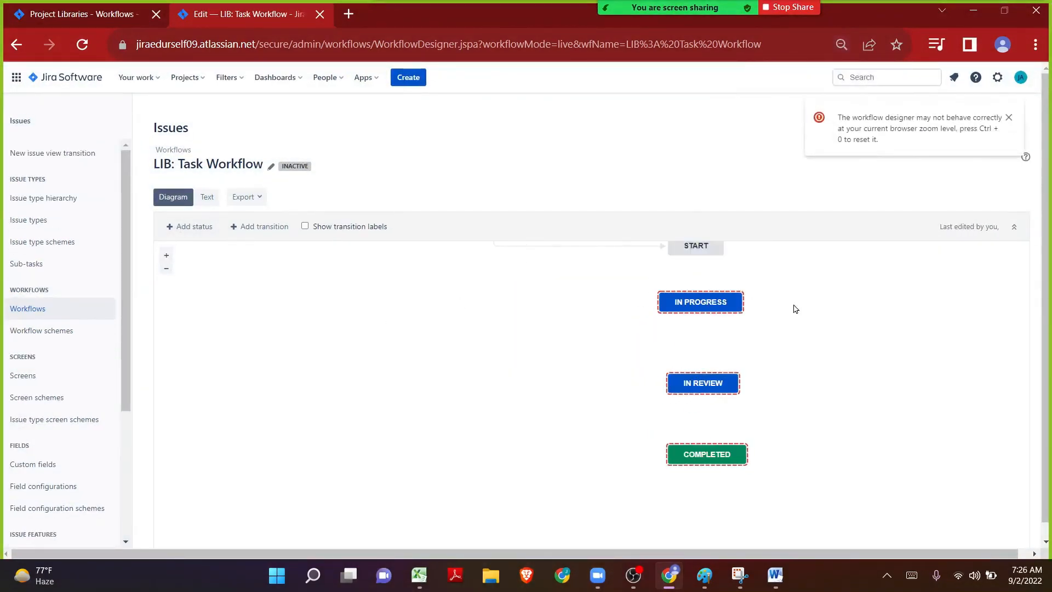
pyautogui.moveTo(827, 308); pyautogui.dragTo(735, 329)
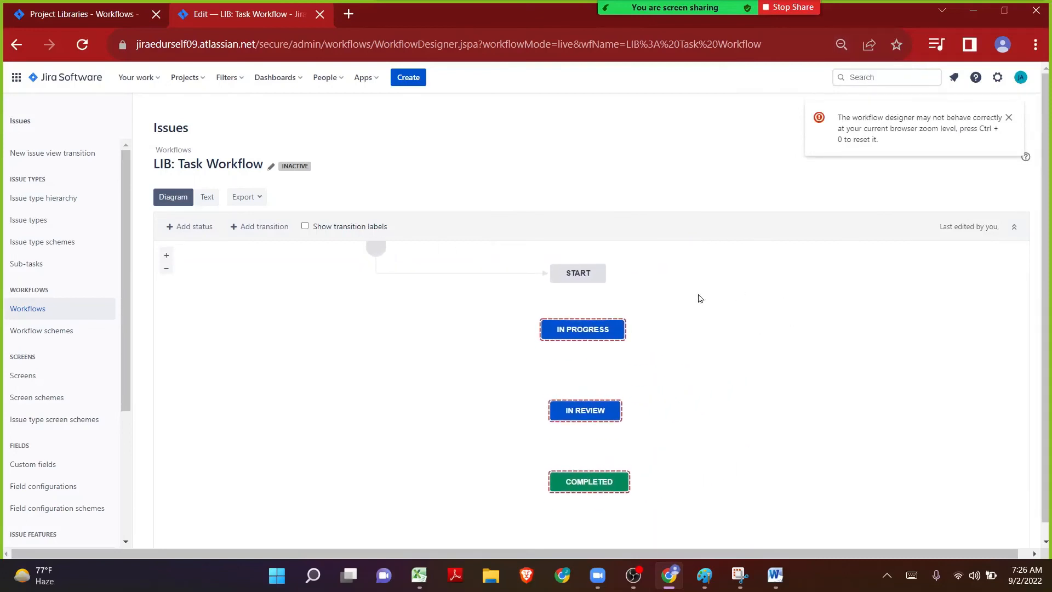
pyautogui.moveTo(575, 275)
pyautogui.moveTo(577, 282); pyautogui.dragTo(581, 319)
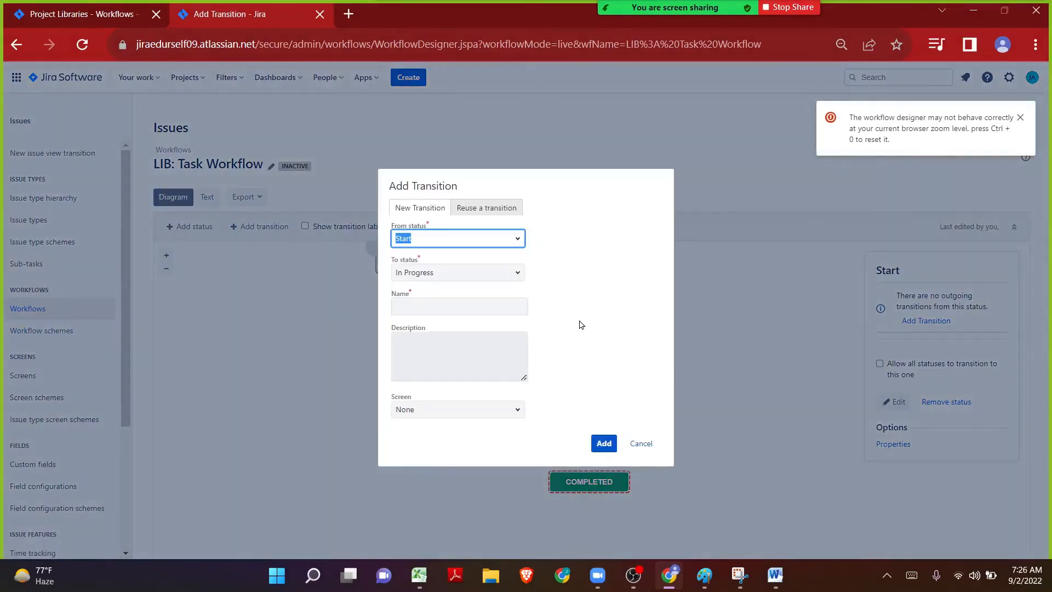
pyautogui.click(443, 277)
pyautogui.click(591, 269)
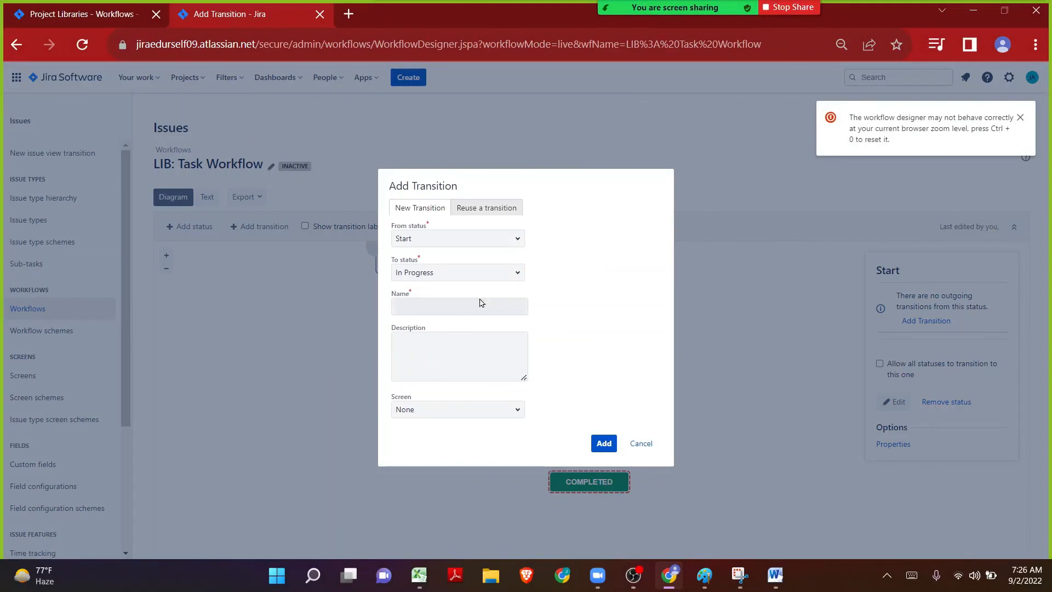
pyautogui.click(421, 307)
pyautogui.write('In Progress')
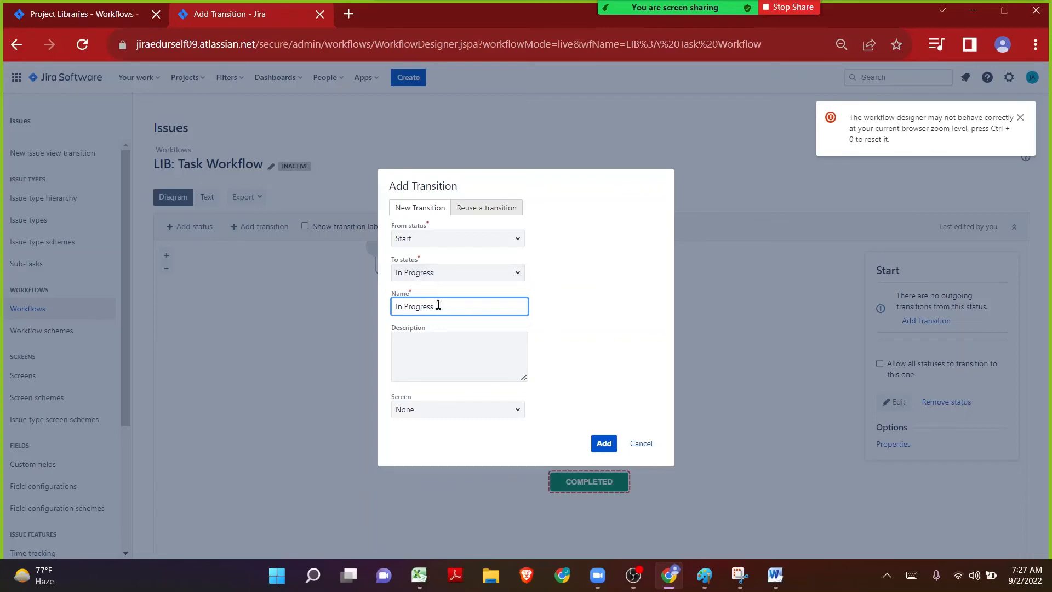
pyautogui.click(604, 442)
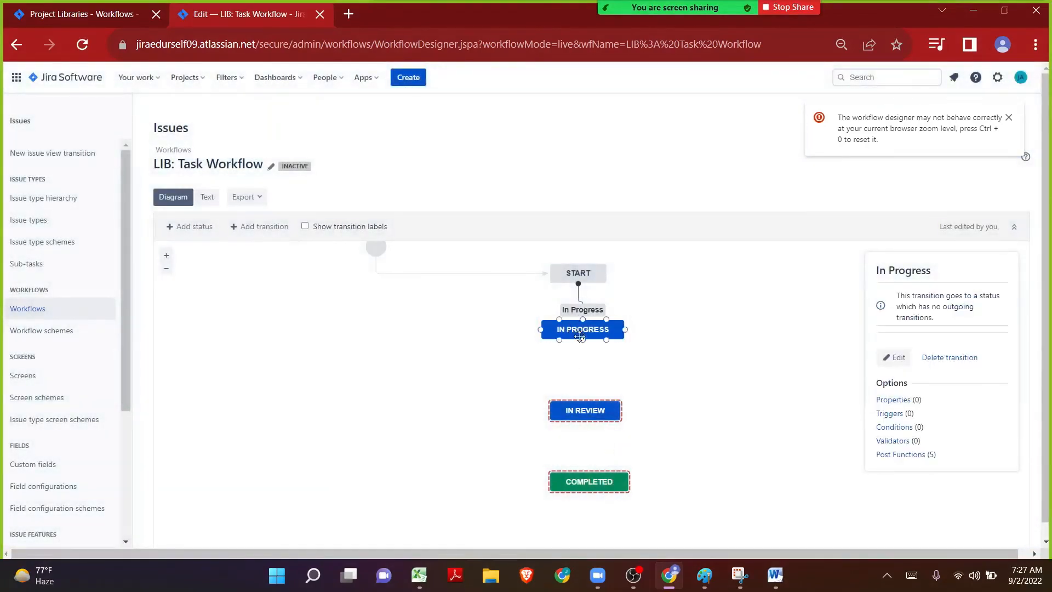
# - Add a transition named "In Review" from In Progress to In Review, with no screen
pyautogui.moveTo(581, 340); pyautogui.dragTo(586, 402)
pyautogui.click(439, 279)
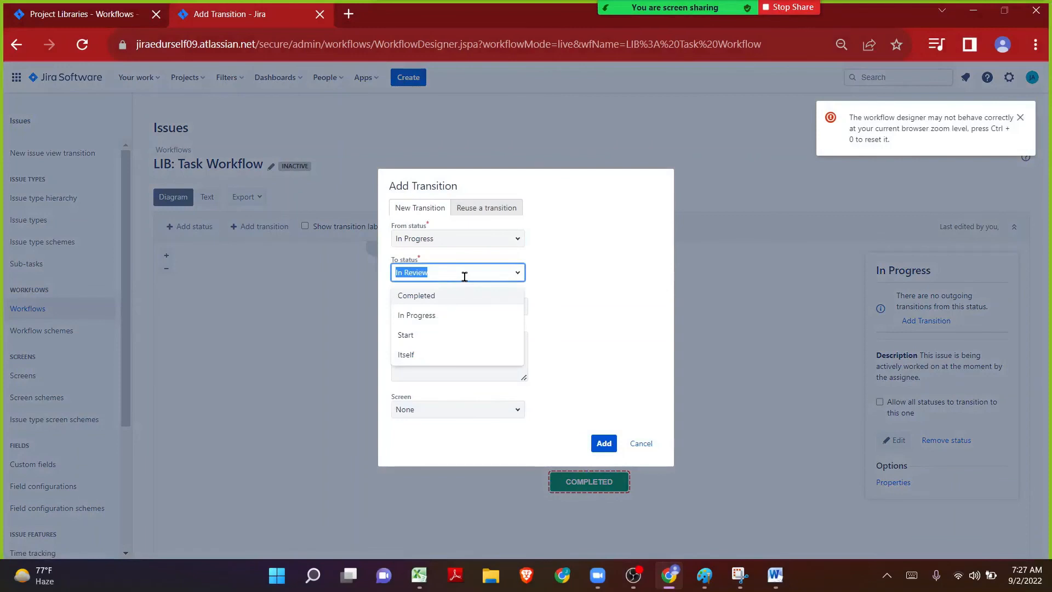
pyautogui.click(552, 261)
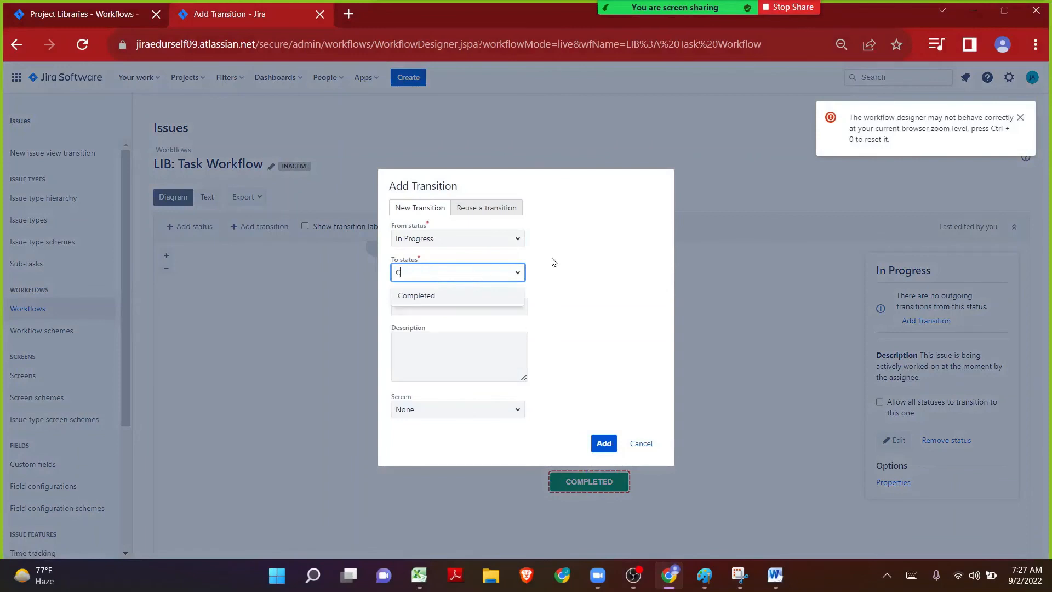
pyautogui.click(431, 280)
pyautogui.click(604, 251)
pyautogui.click(440, 302)
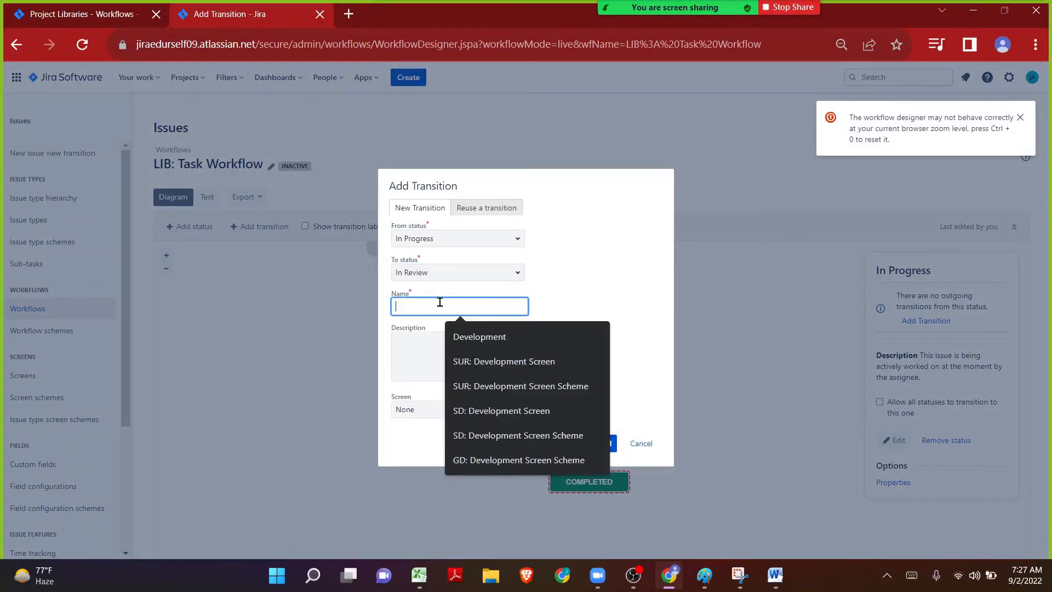
pyautogui.write('In Review')
pyautogui.click(603, 444)
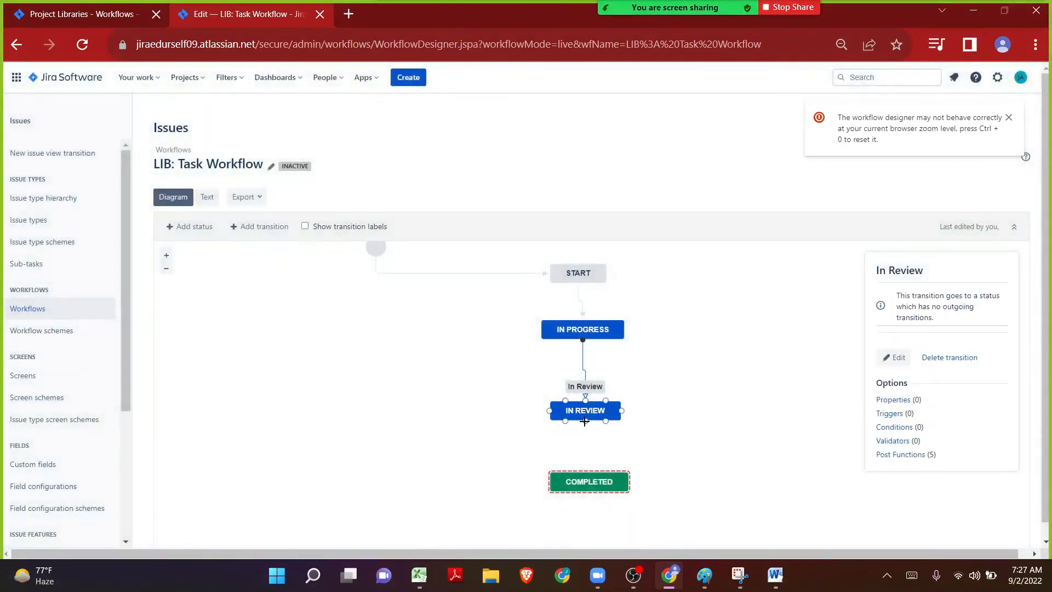
# - Add a transition named "Completed" from In Review to Completed, with no screen
pyautogui.moveTo(585, 421); pyautogui.dragTo(589, 472)
pyautogui.click(431, 274)
pyautogui.hotkey('ctrl', 'c')
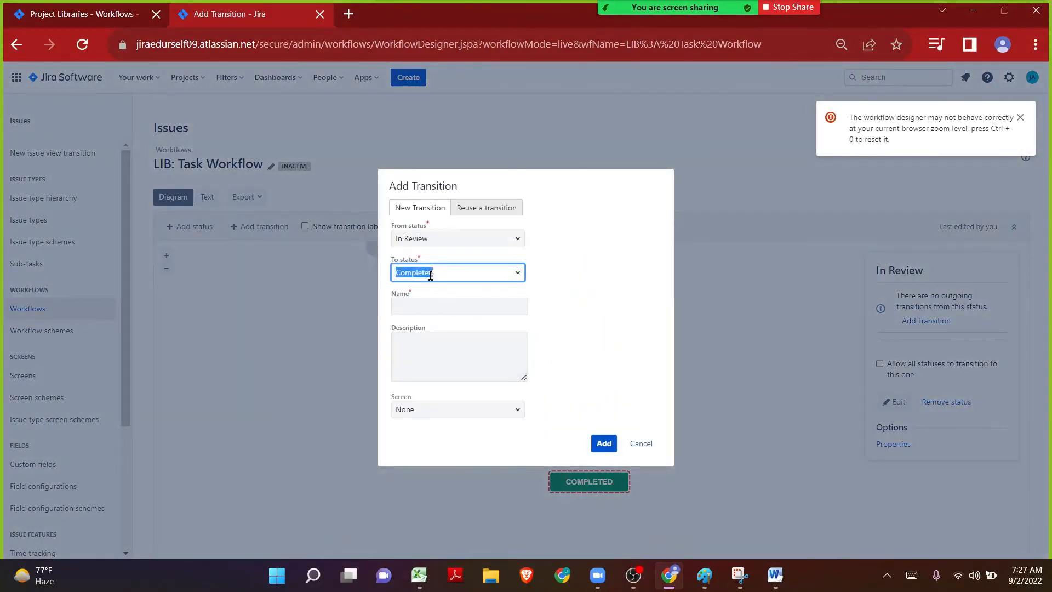
pyautogui.click(606, 258)
pyautogui.click(427, 301)
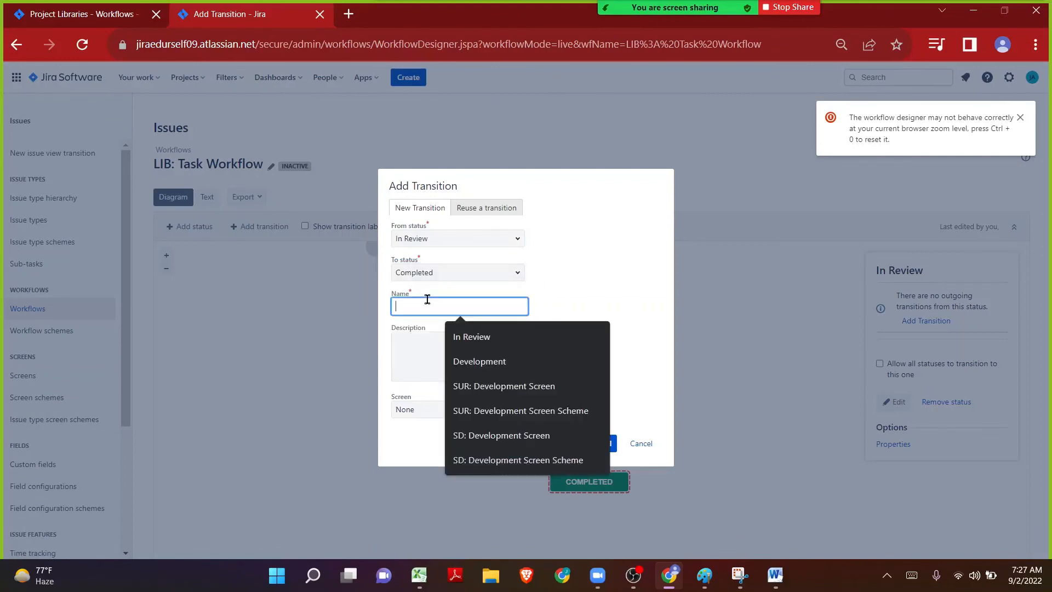
pyautogui.hotkey('ctrl', 'v')
pyautogui.click(563, 317)
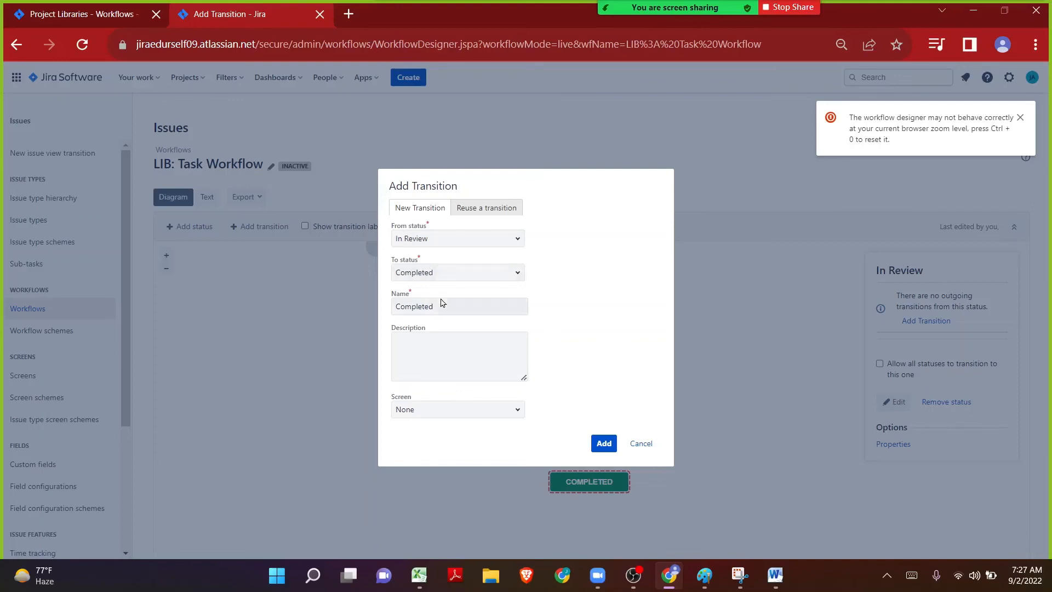
pyautogui.click(609, 445)
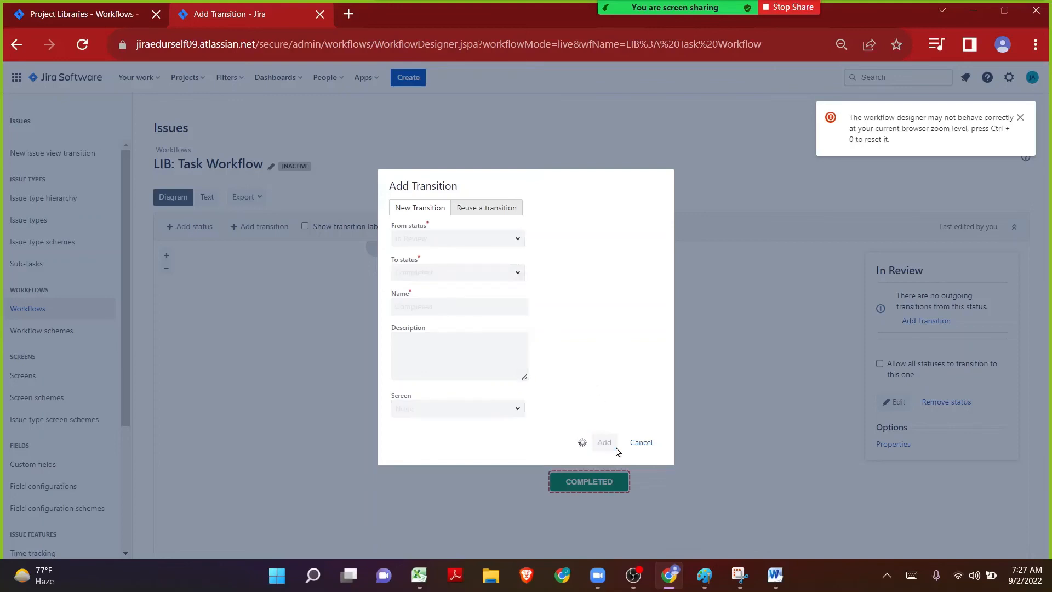
# - Align In Progress, In Review and Completed in an evenly spaced column beneath Start, and move the initial node lower and closer to the column
pyautogui.moveTo(588, 484); pyautogui.dragTo(584, 495)
pyautogui.moveTo(584, 403); pyautogui.dragTo(582, 410)
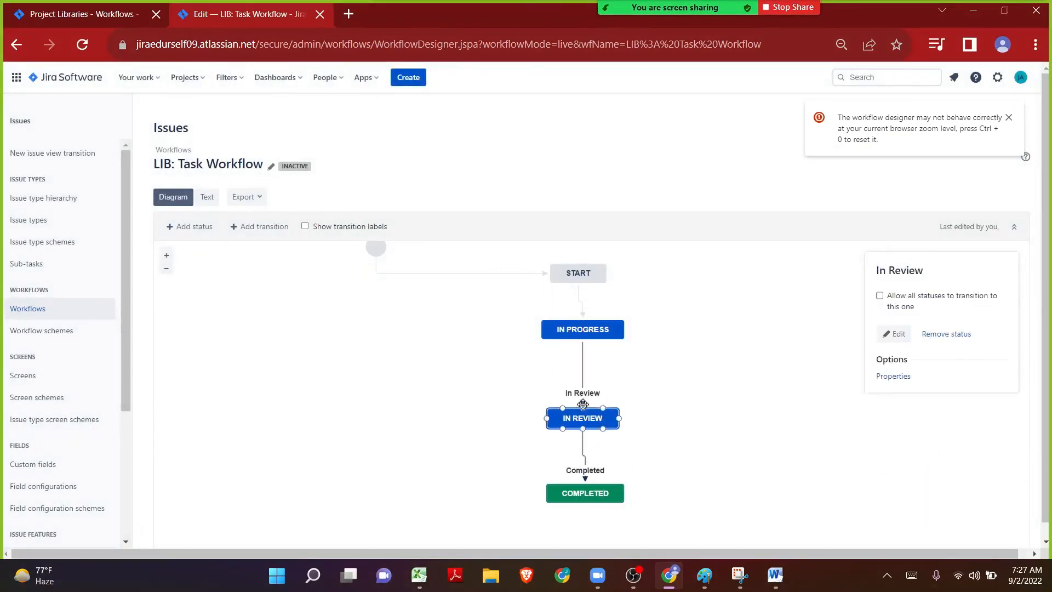
pyautogui.moveTo(584, 324); pyautogui.dragTo(579, 339)
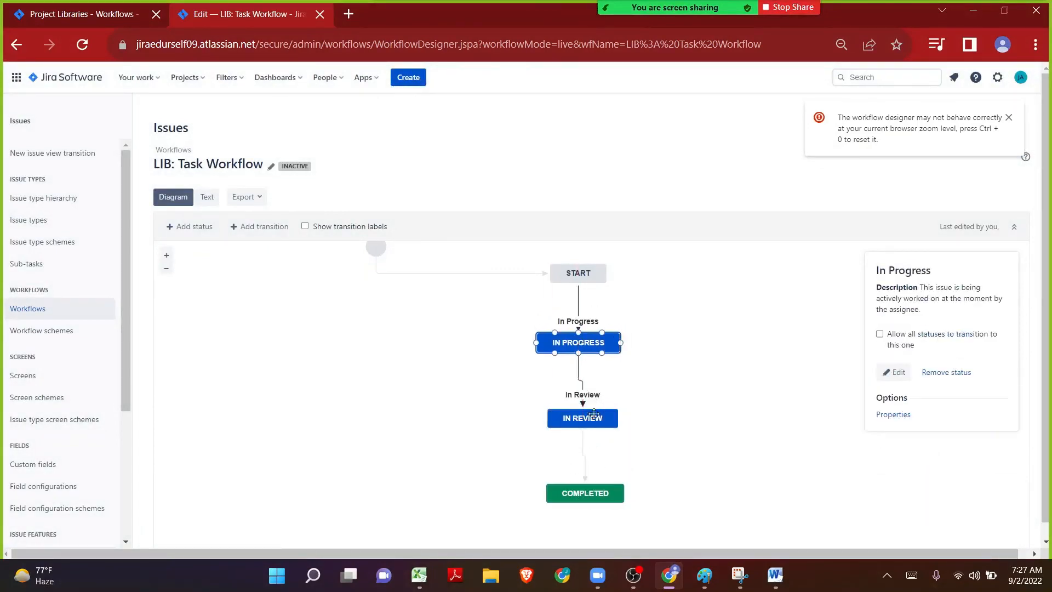
pyautogui.click(589, 414)
pyautogui.moveTo(589, 414); pyautogui.dragTo(586, 416)
pyautogui.moveTo(594, 493); pyautogui.dragTo(586, 496)
pyautogui.moveTo(376, 247); pyautogui.dragTo(409, 310)
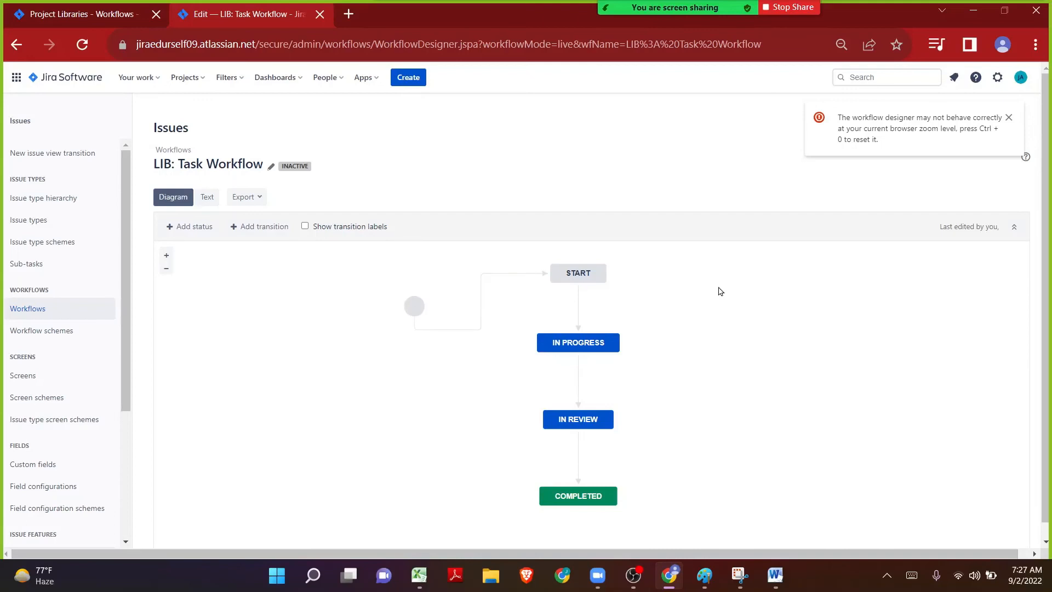
# - Open "LIB: Software Simplified Workflow Scheme" for editing from the active workflow schemes
pyautogui.moveTo(283, 166); pyautogui.dragTo(298, 164)
pyautogui.click(5, 335)
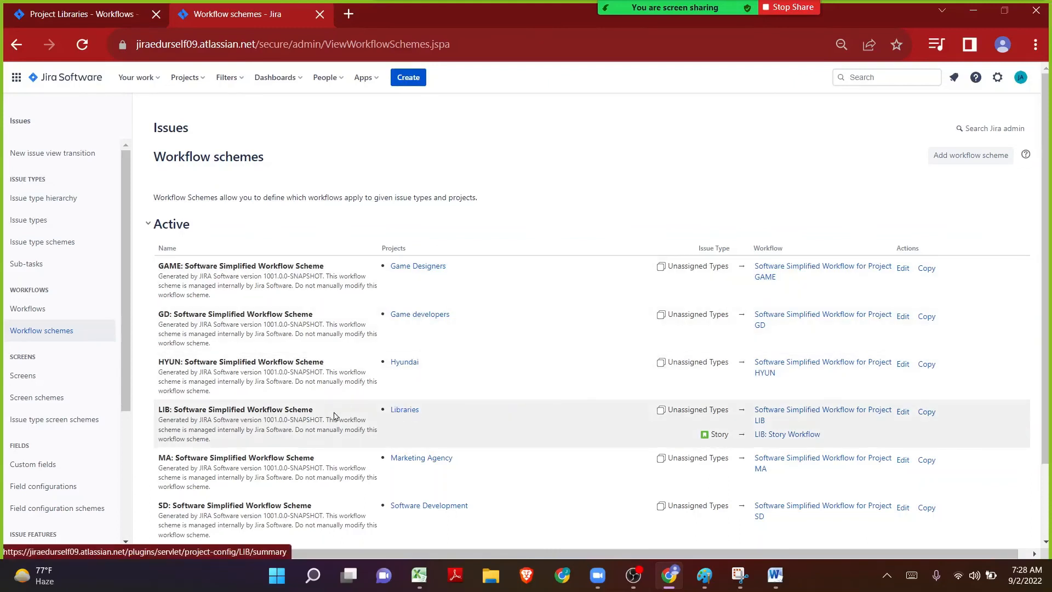
pyautogui.moveTo(308, 410); pyautogui.dragTo(160, 409)
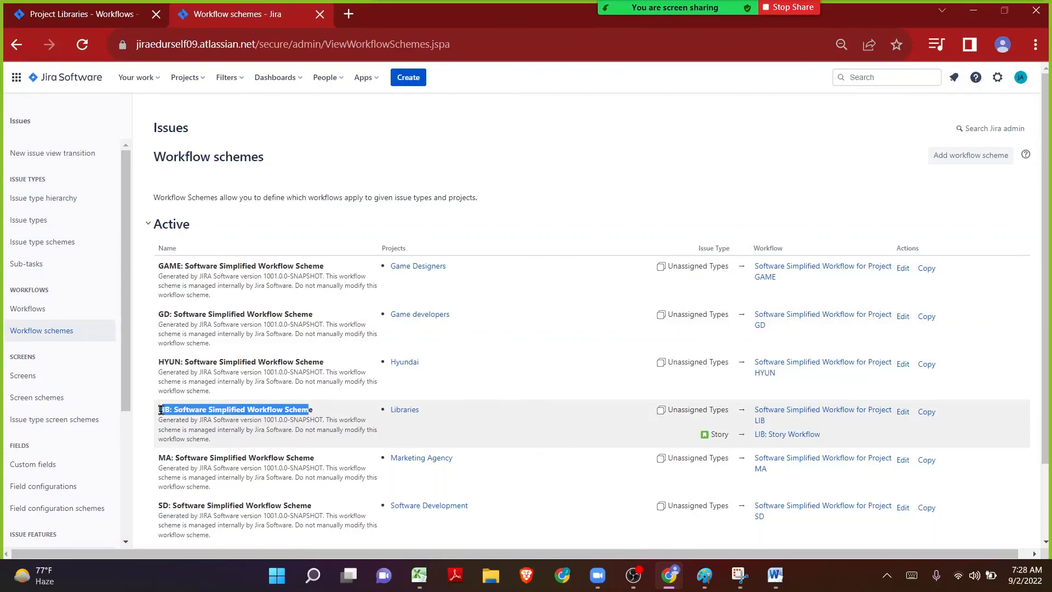
pyautogui.click(900, 414)
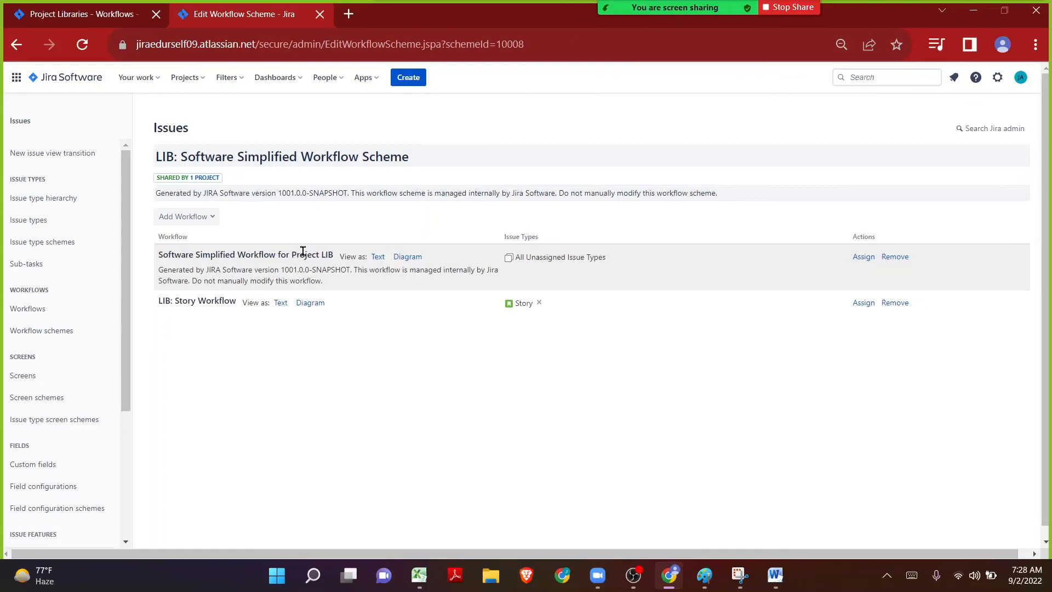
# - Add the existing "LIB: Task Workflow" to the scheme and assign it to the Task issue type
pyautogui.click(184, 217)
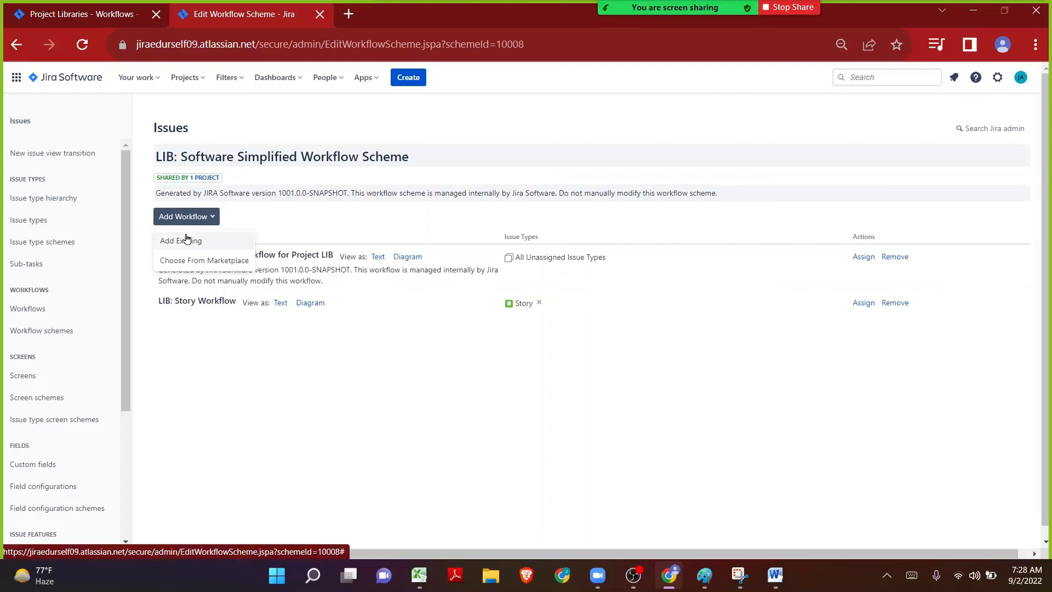
pyautogui.click(187, 240)
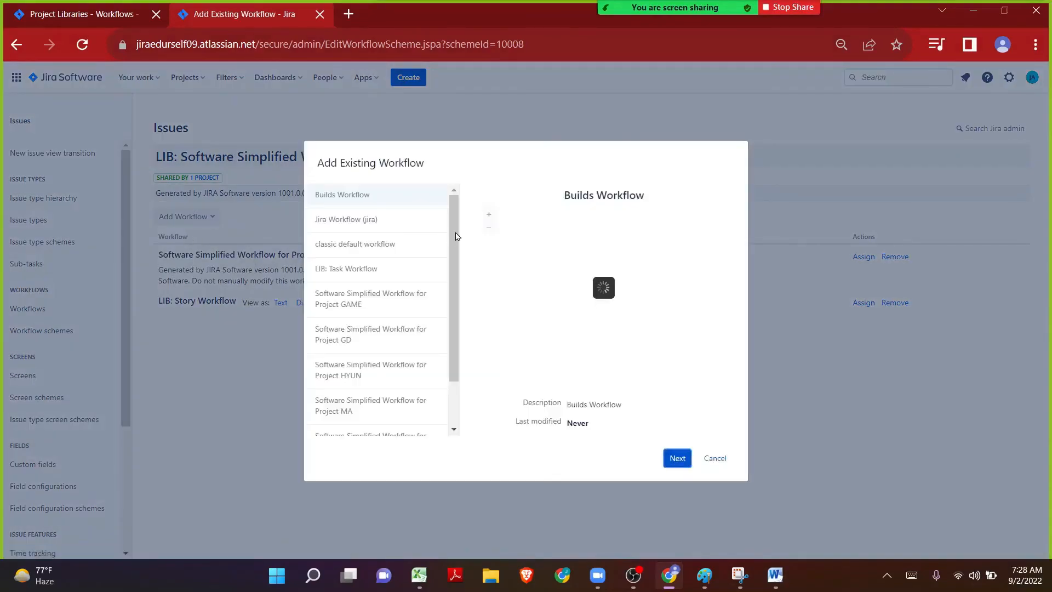
pyautogui.scroll(-1, 455, 248)
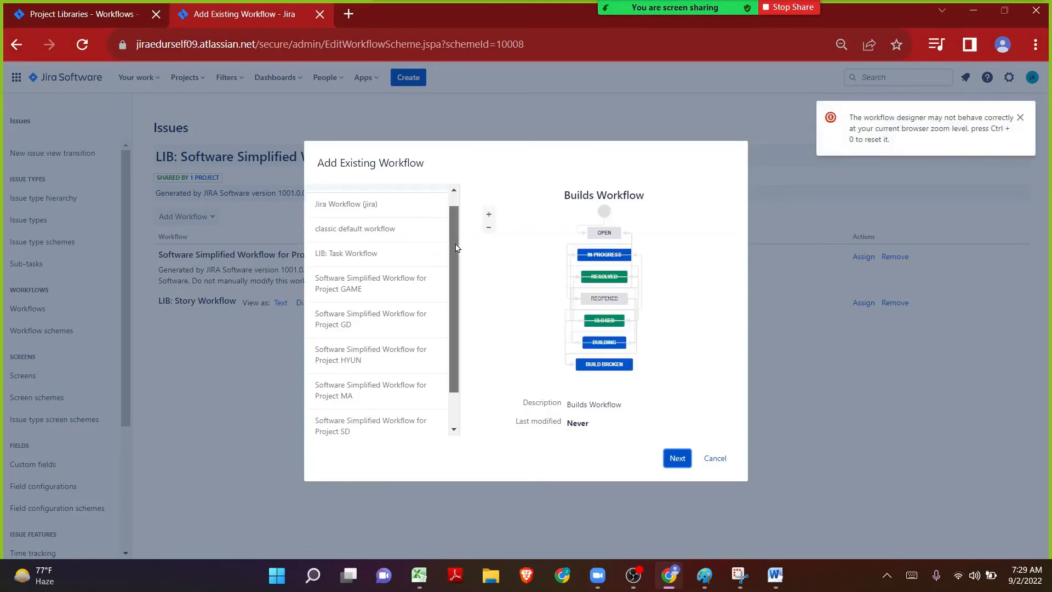
pyautogui.click(363, 252)
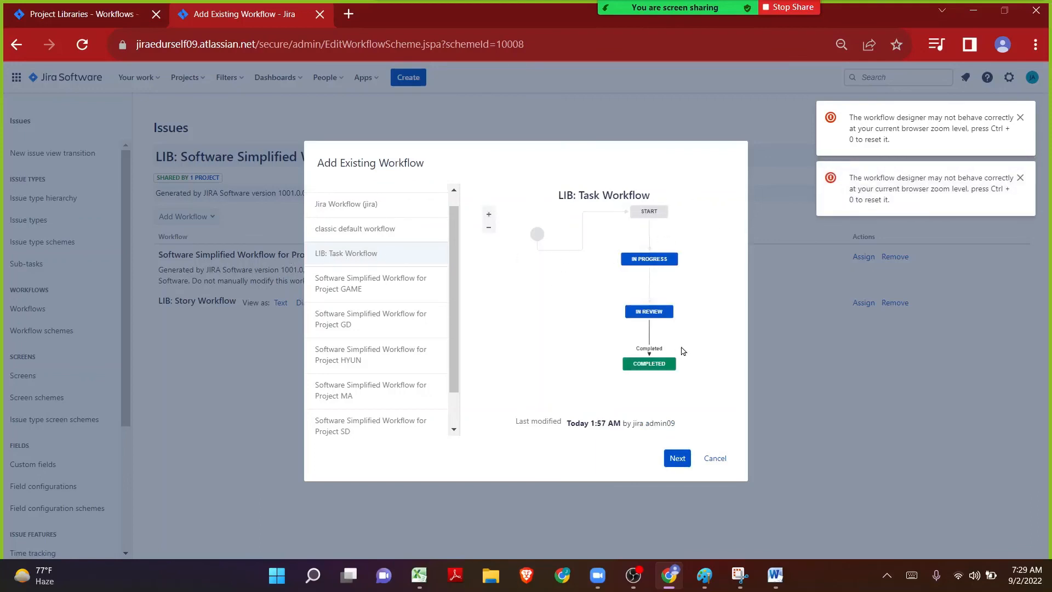
pyautogui.click(689, 459)
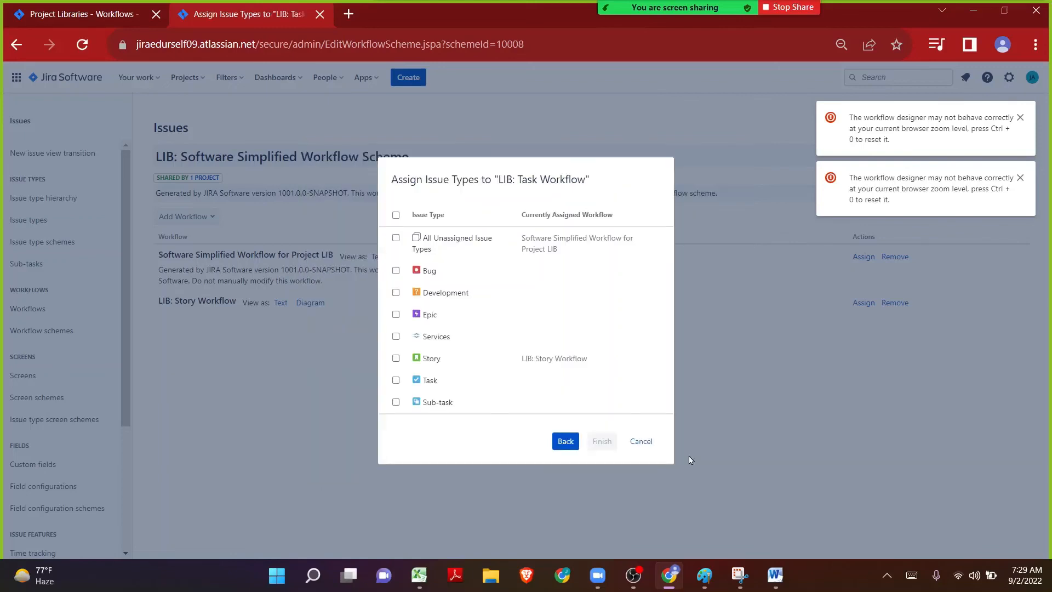
pyautogui.moveTo(497, 179); pyautogui.dragTo(591, 183)
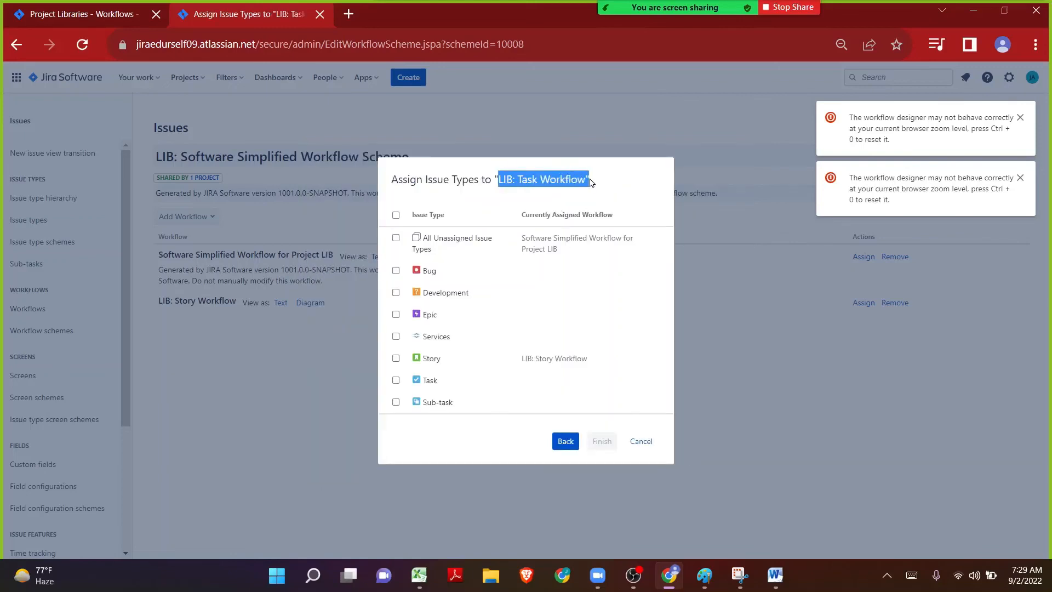
pyautogui.click(395, 380)
pyautogui.click(598, 442)
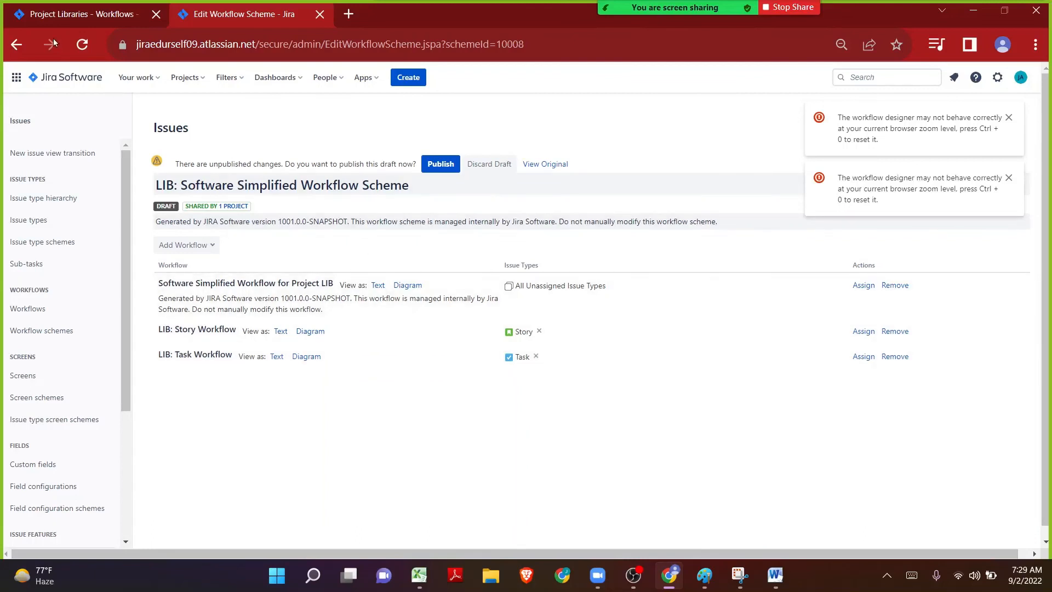
# - Reload the Libraries project's Workflows settings and start publishing the draft workflow scheme
pyautogui.click(45, 22)
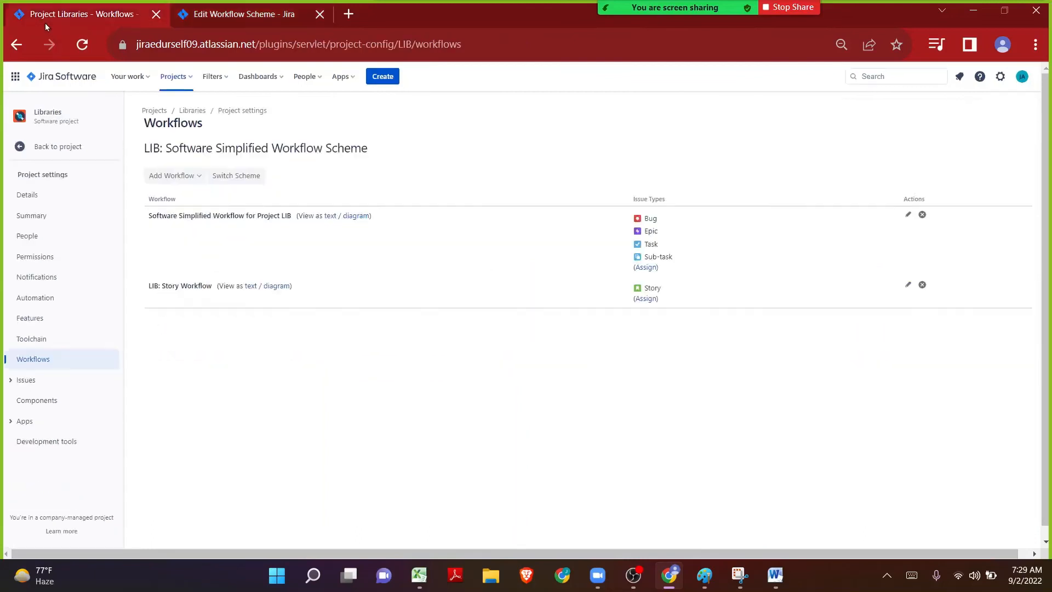
pyautogui.click(86, 46)
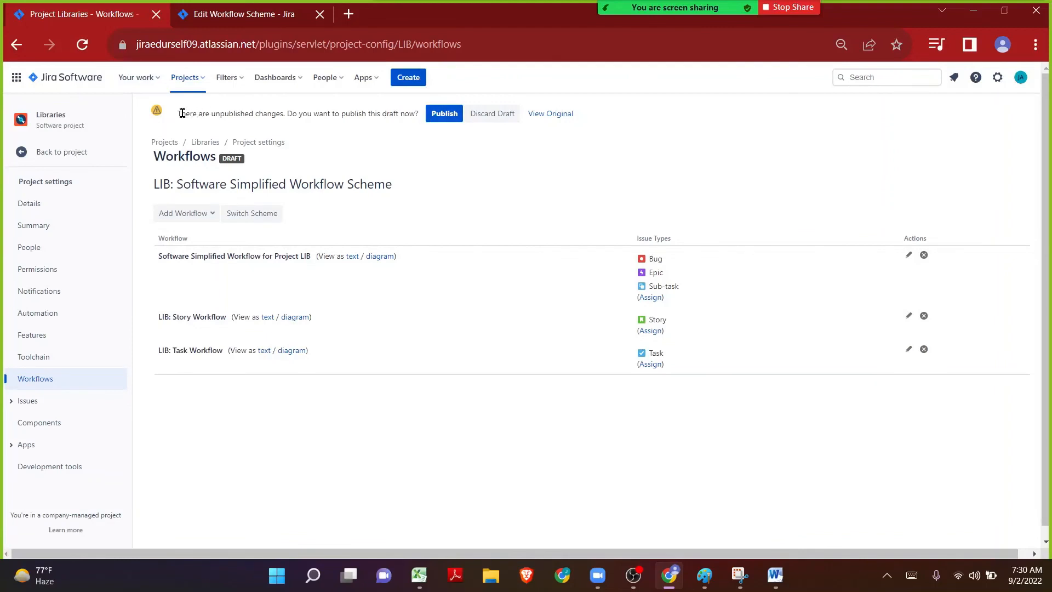
pyautogui.moveTo(181, 113); pyautogui.dragTo(263, 117)
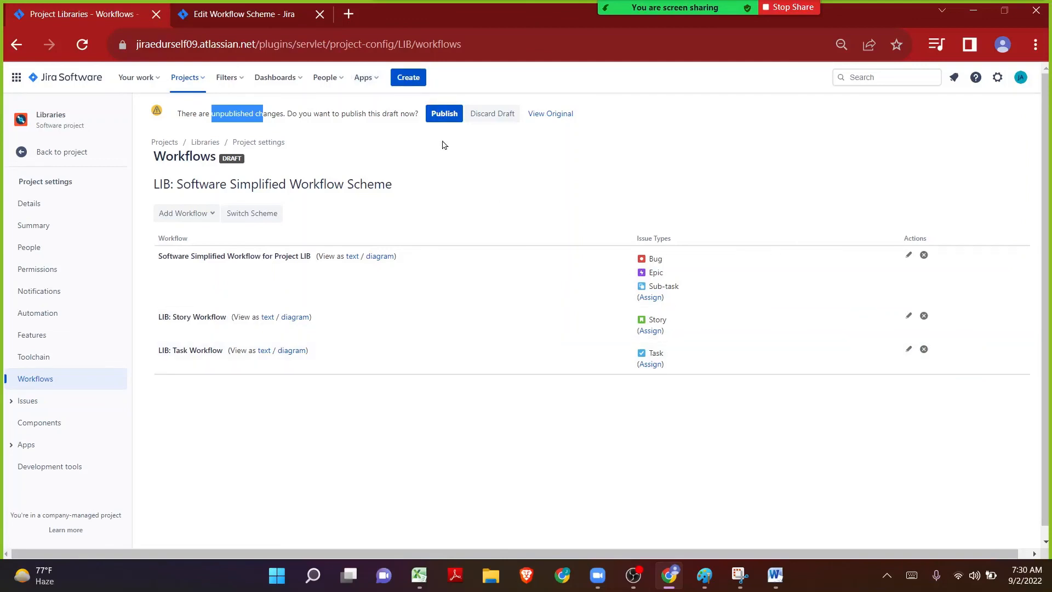
pyautogui.click(443, 145)
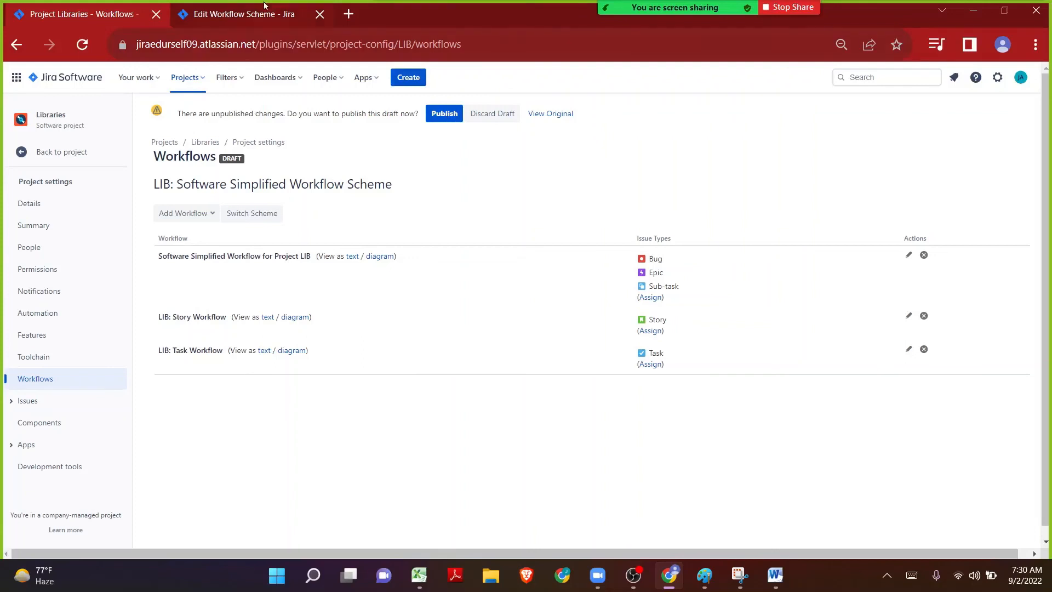
pyautogui.click(440, 116)
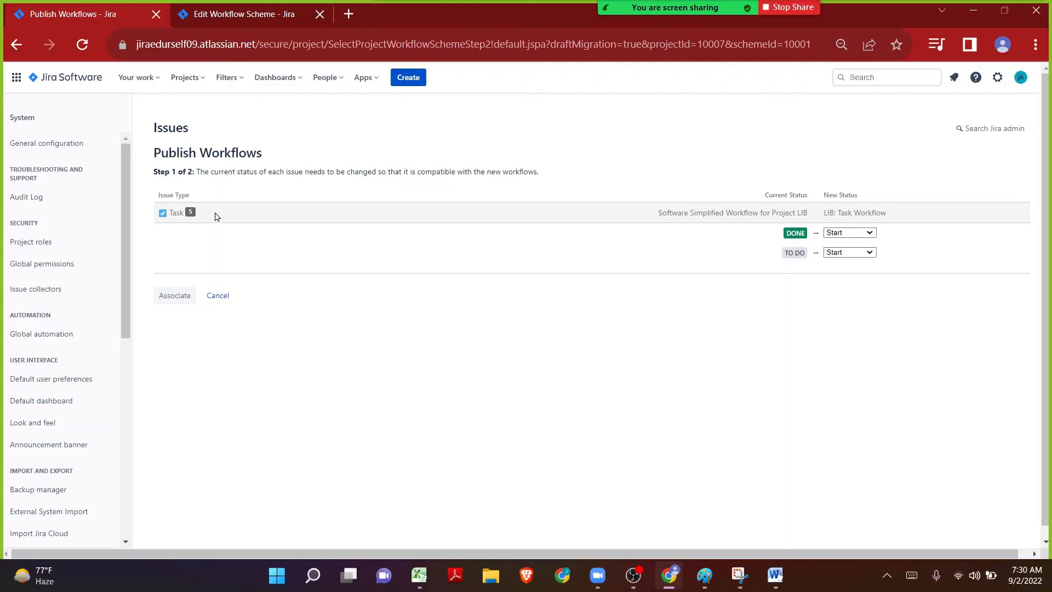
# - Map the Task issues' Done status to Completed and their To Do status to Start
pyautogui.doubleClick(169, 213)
pyautogui.click(170, 212)
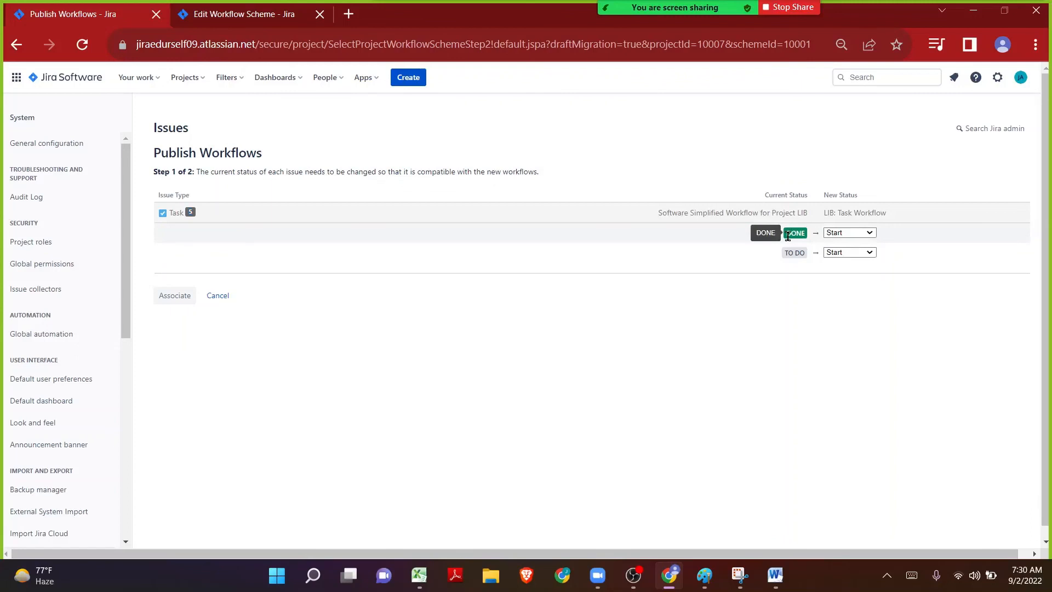
pyautogui.click(847, 234)
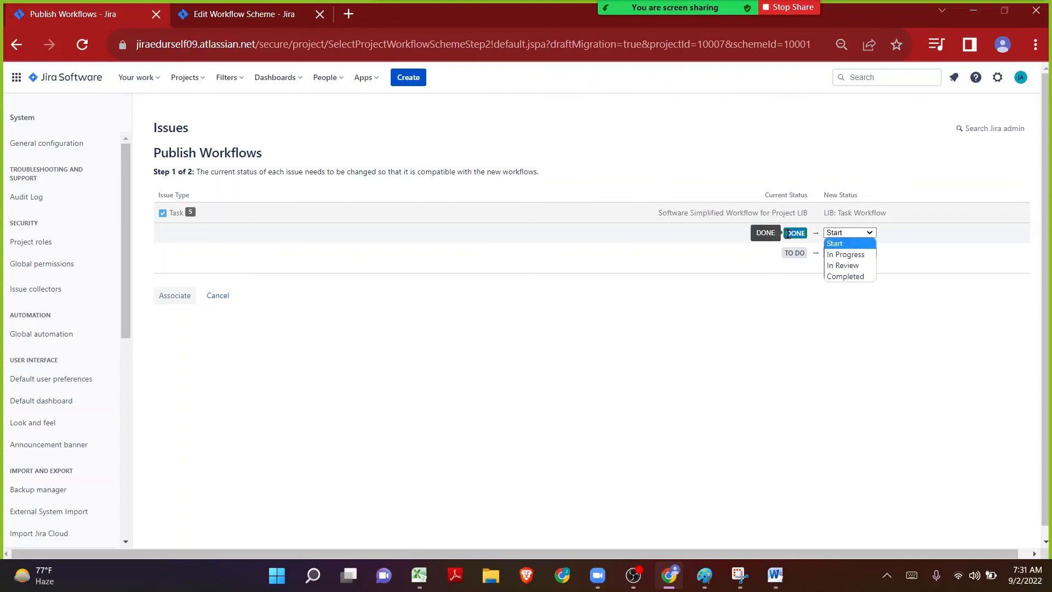
pyautogui.click(841, 277)
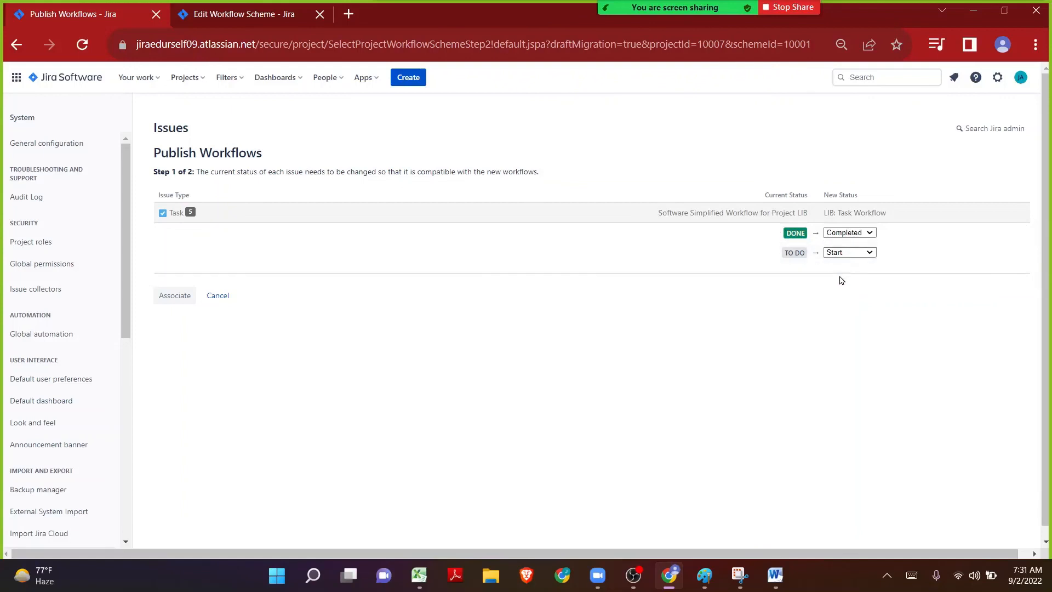
pyautogui.moveTo(783, 252); pyautogui.dragTo(807, 258)
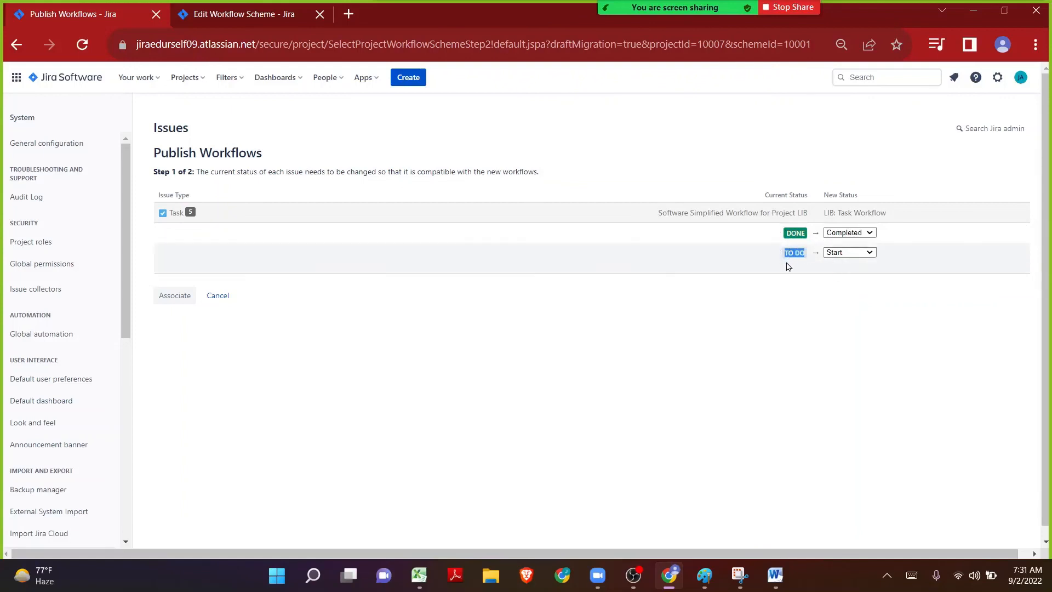
pyautogui.click(838, 255)
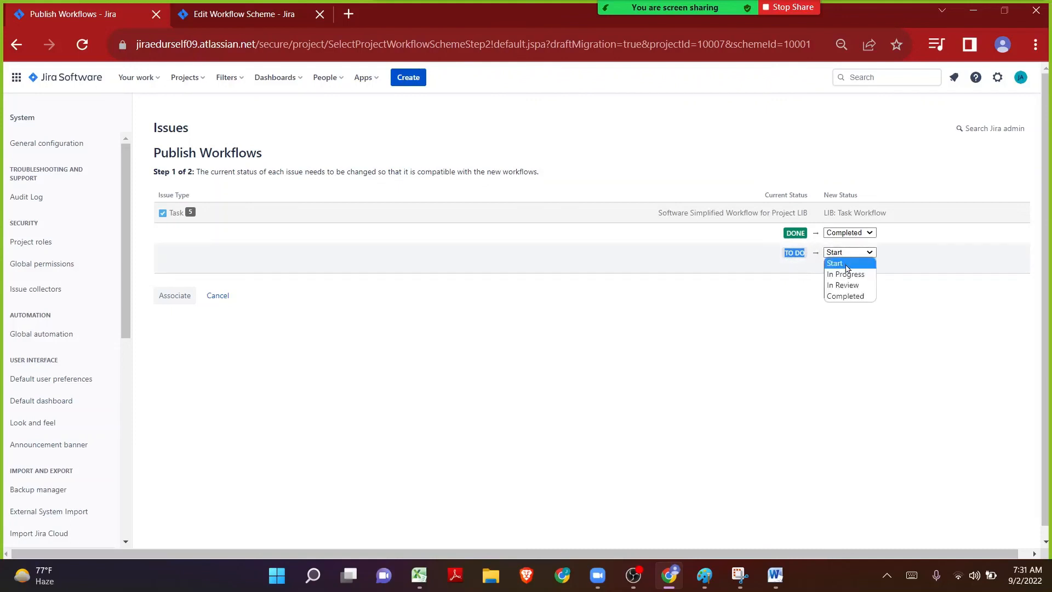
pyautogui.click(845, 264)
pyautogui.click(845, 264)
# - Associate the new workflow with the project and refresh the migration progress until publishing finishes
pyautogui.click(164, 295)
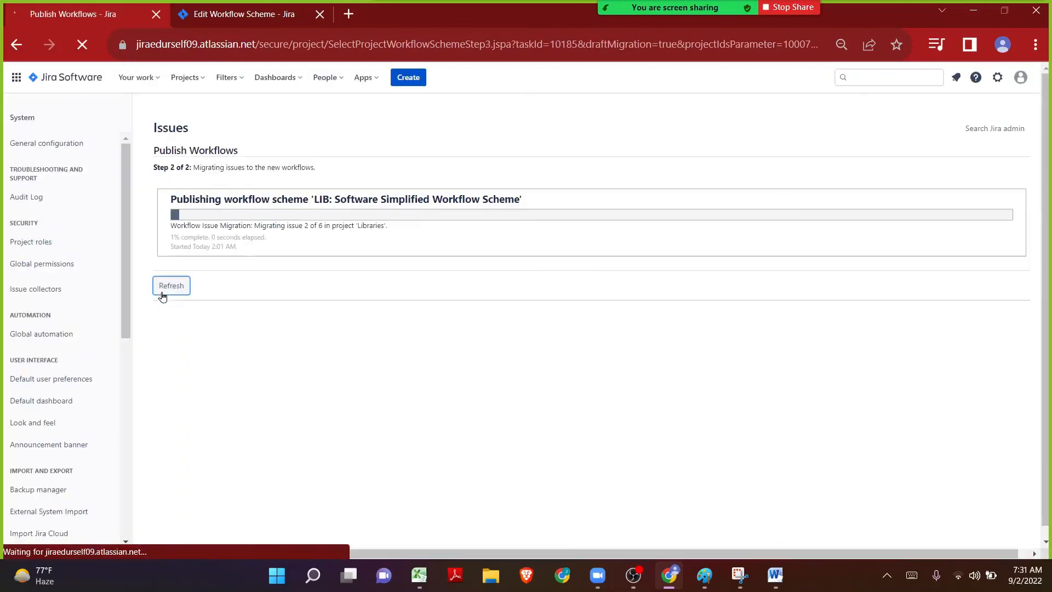
pyautogui.click(162, 296)
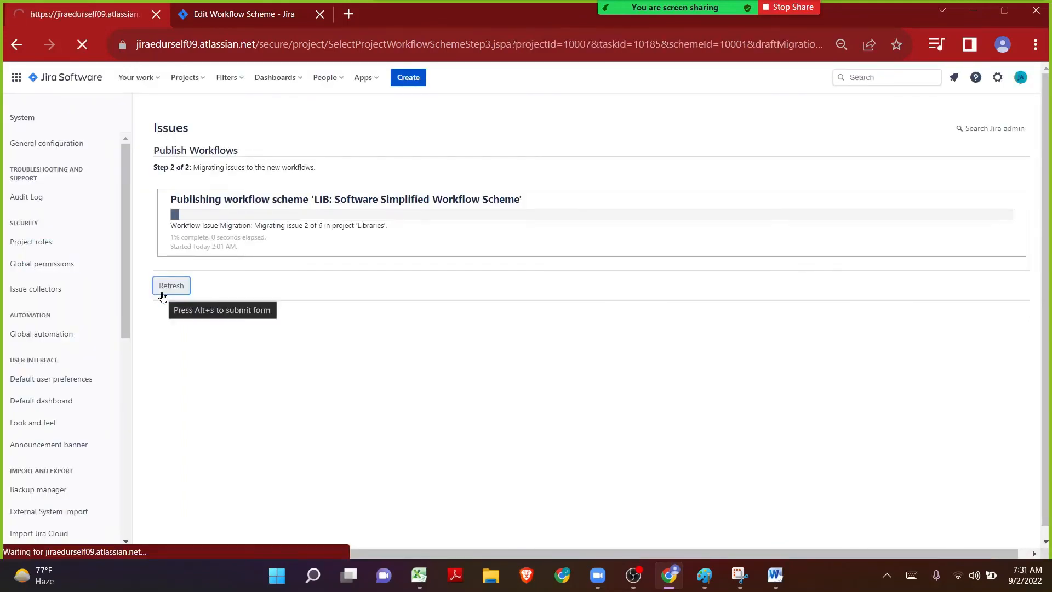
pyautogui.click(162, 297)
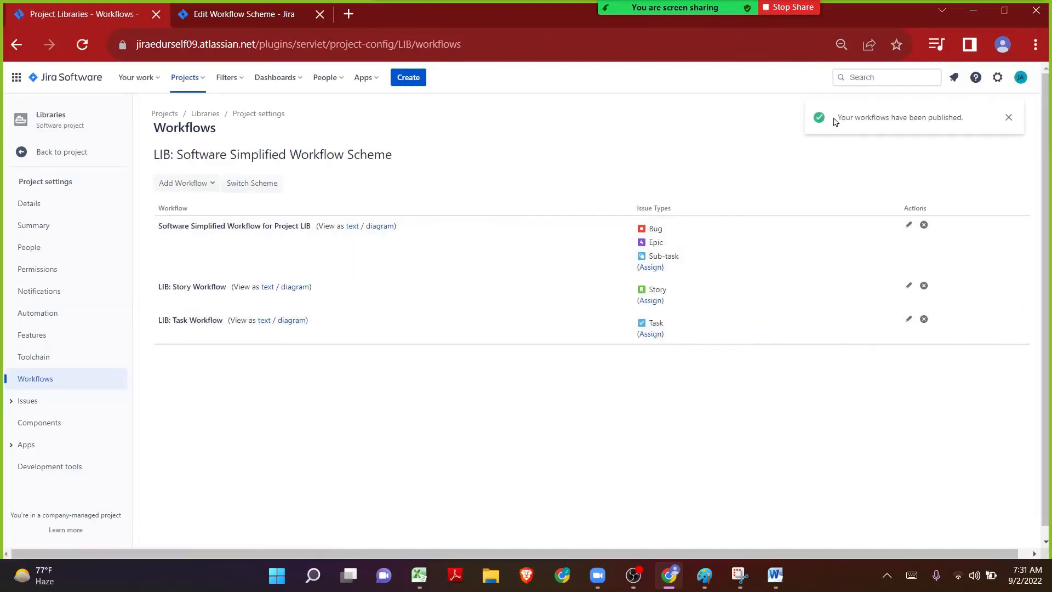
pyautogui.moveTo(837, 121); pyautogui.dragTo(966, 120)
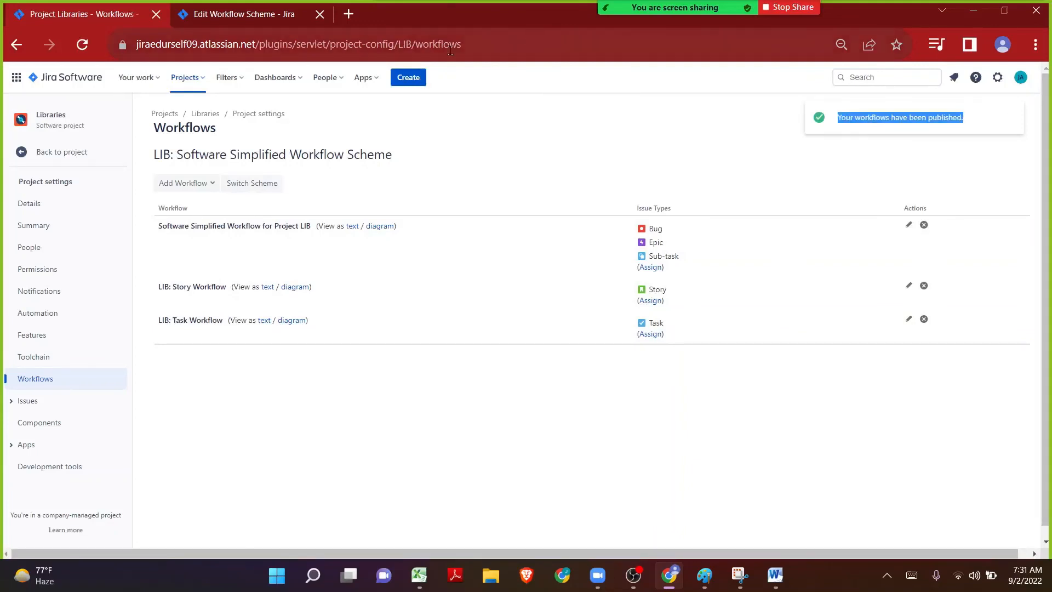
# - Create a Task in the Libraries project with the summary "Testing Task Workflow" and open the new issue
pyautogui.click(395, 76)
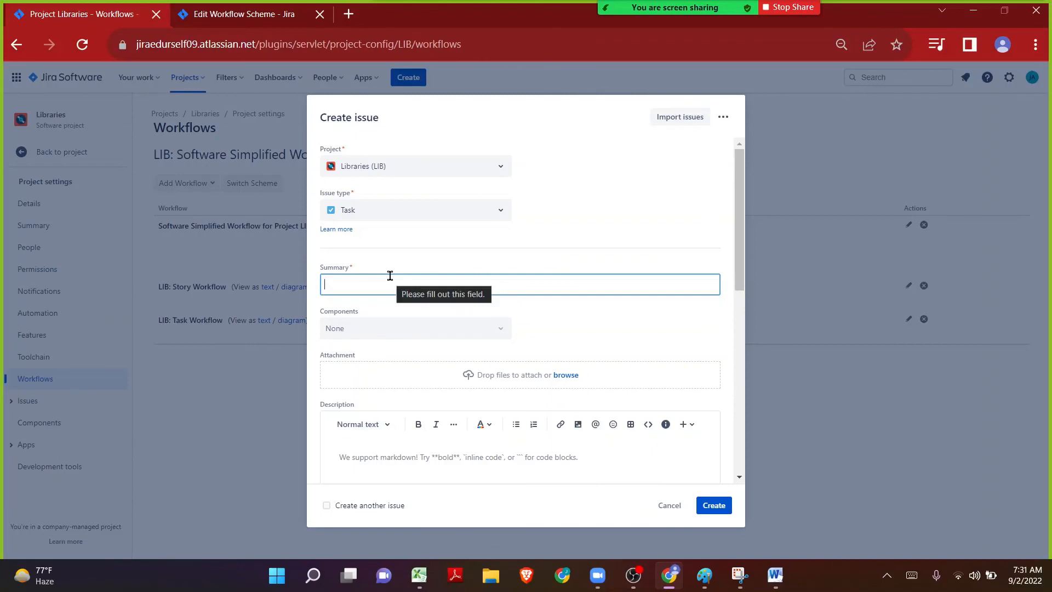
pyautogui.write('Iss')
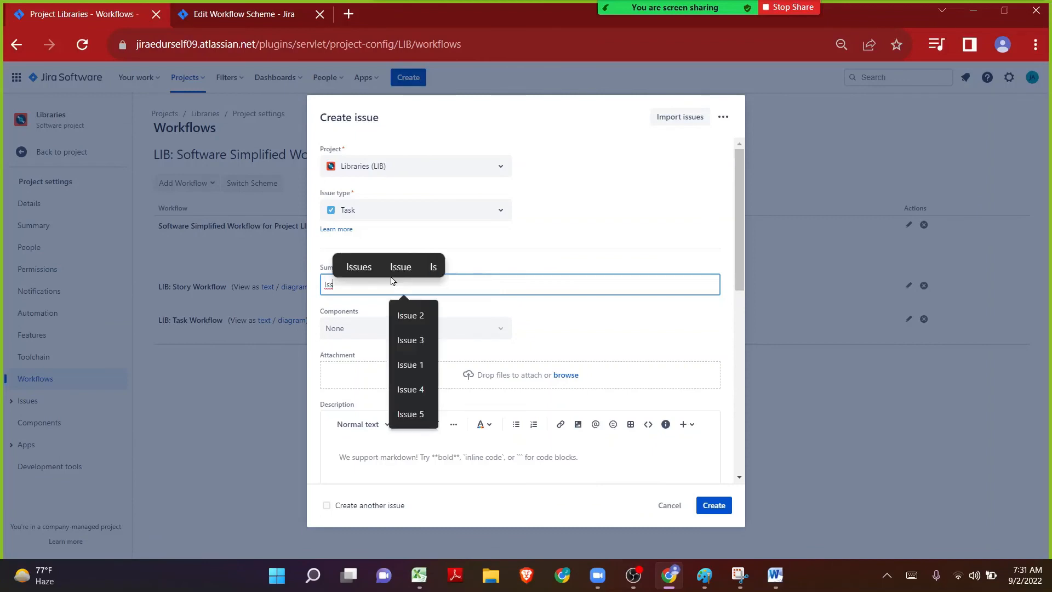
pyautogui.hotkey('ctrl', 'a')
pyautogui.write('Testing T')
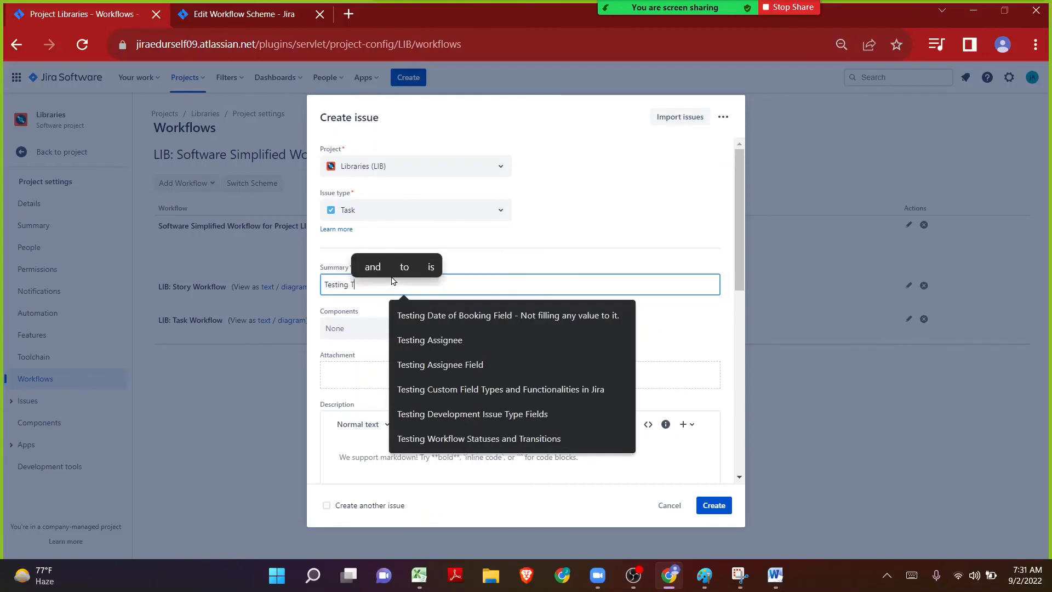
pyautogui.write('ask Workflow')
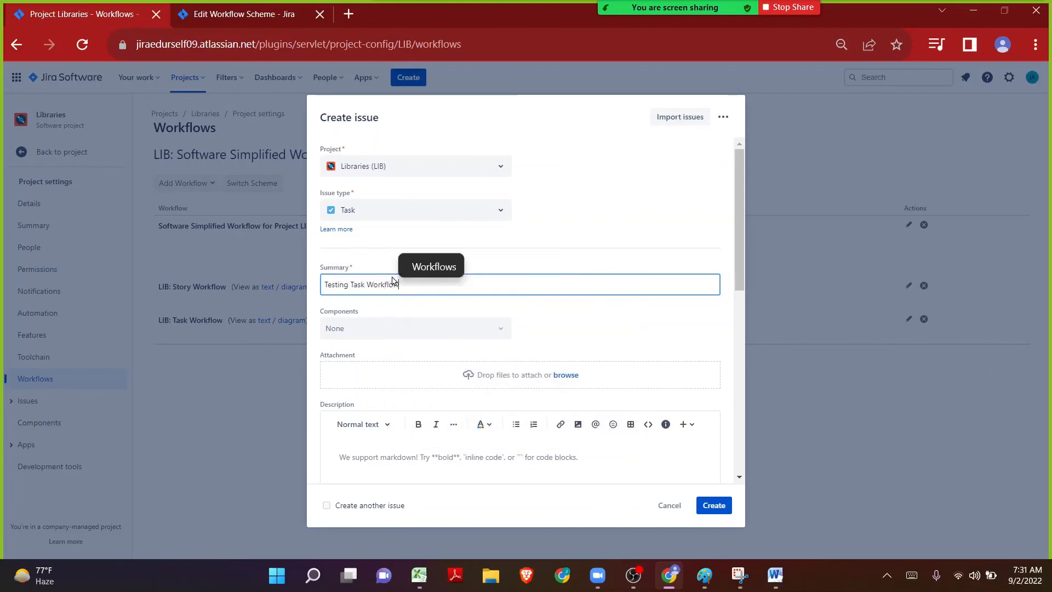
pyautogui.click(712, 505)
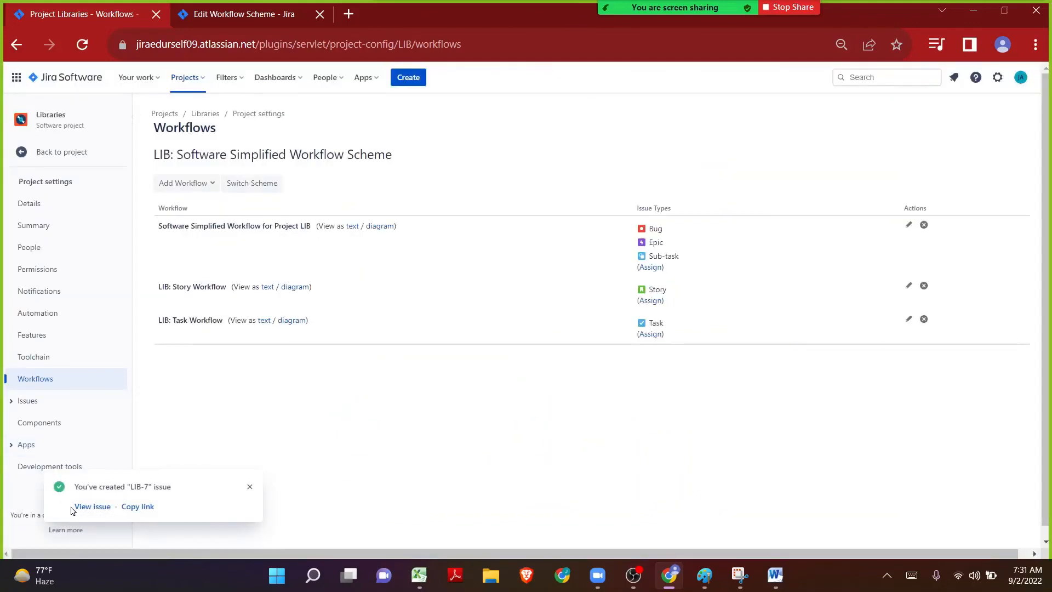
pyautogui.click(82, 507)
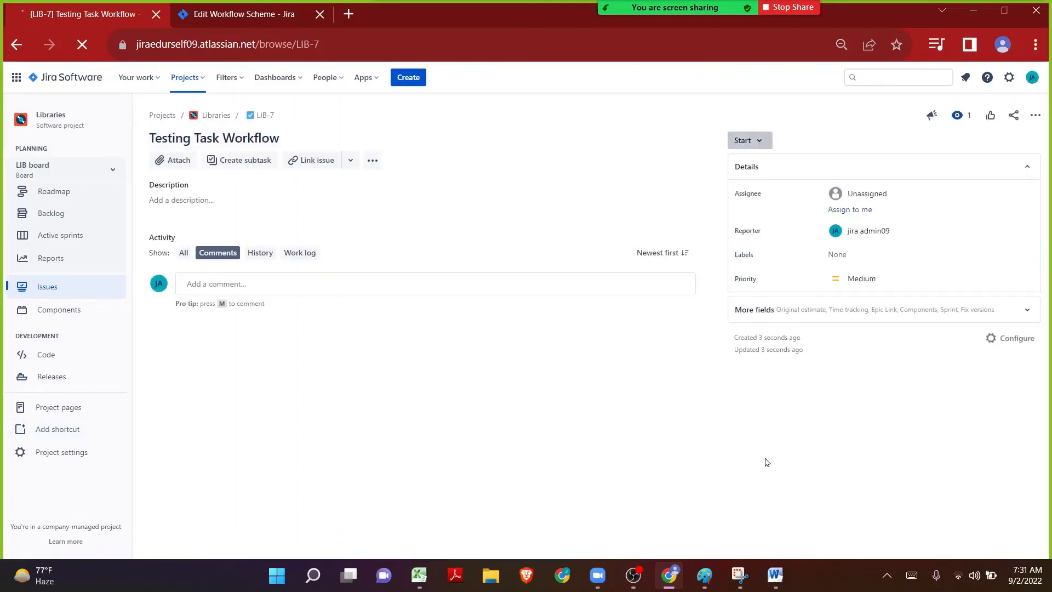
# - Check the workflow diagram in Paint, return to the Jira issue and transition it from Start to In Progress
pyautogui.click(706, 578)
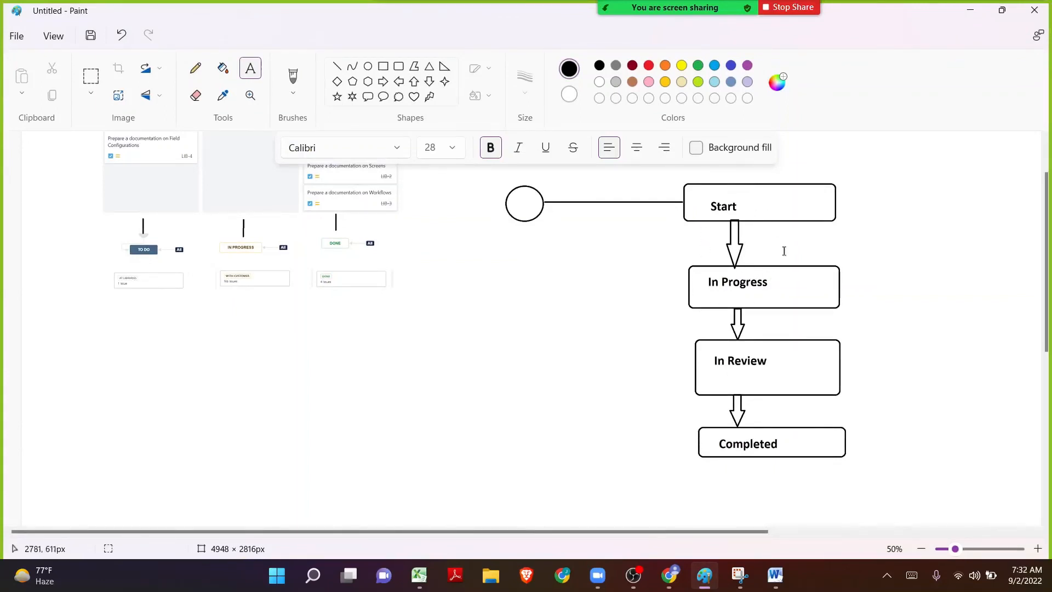
pyautogui.click(969, 11)
pyautogui.click(621, 172)
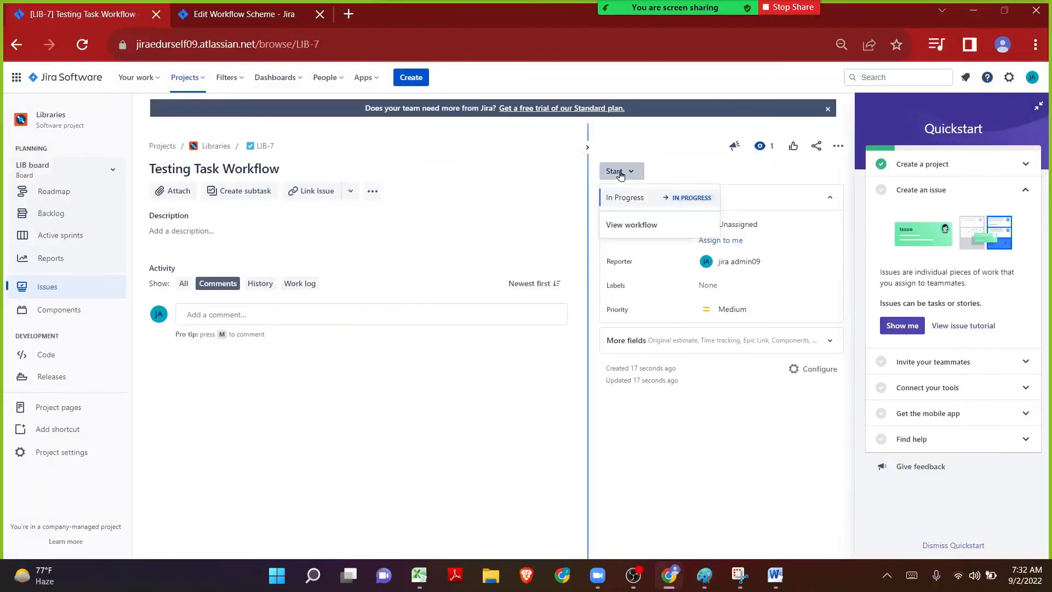
pyautogui.click(632, 199)
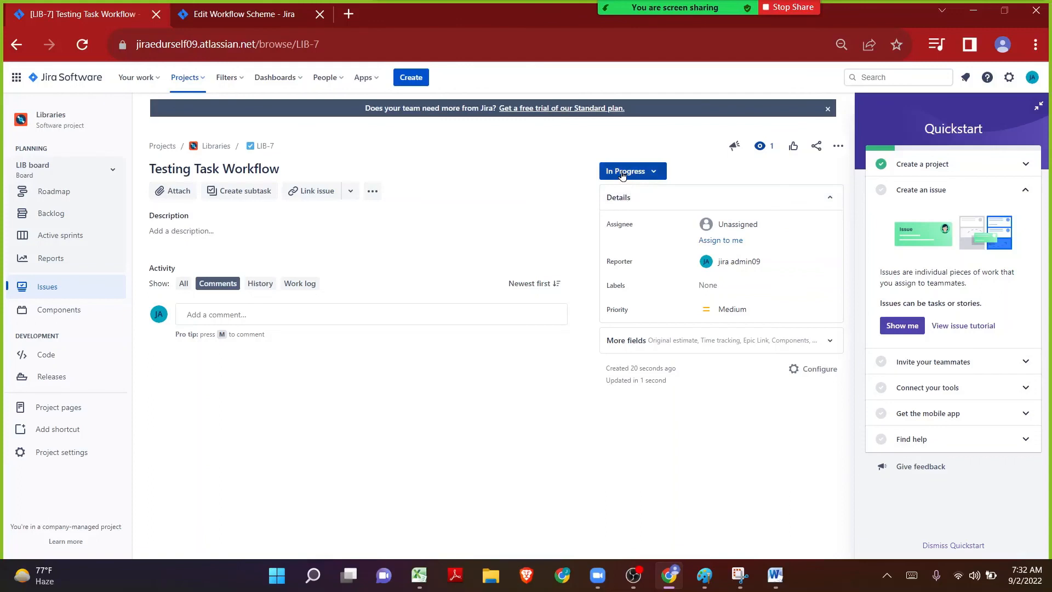
# - Transition the issue to In Review and on to Completed, and check which transitions are offered from Completed
pyautogui.click(622, 173)
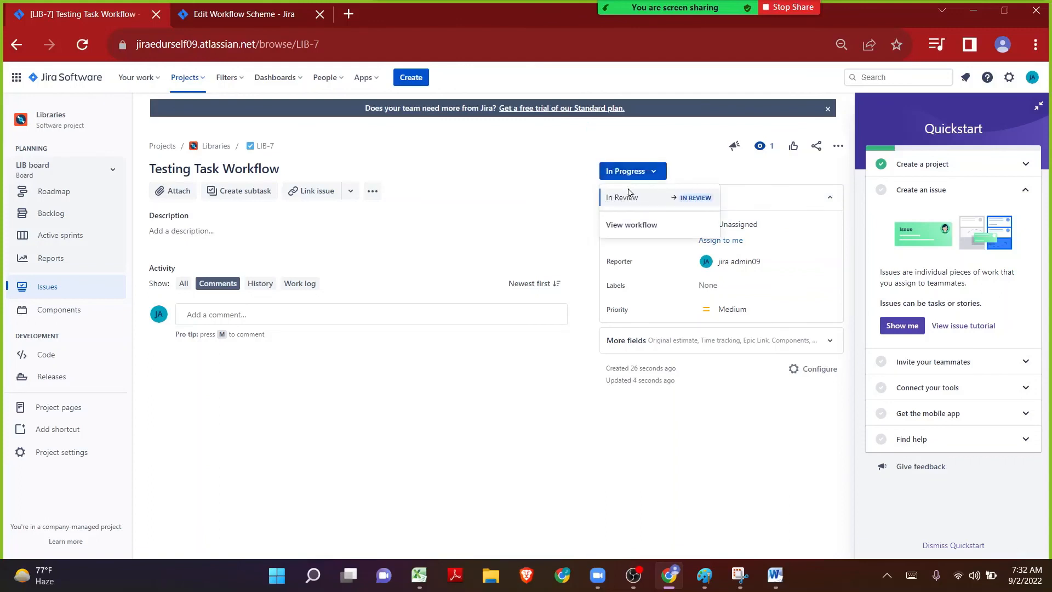
pyautogui.click(628, 196)
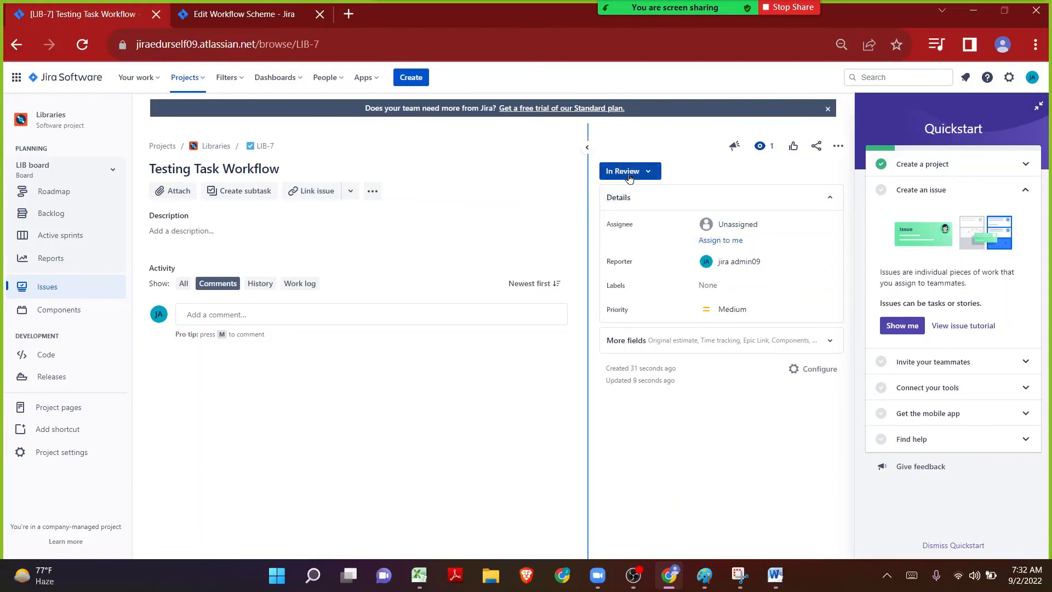
pyautogui.click(630, 174)
pyautogui.click(633, 199)
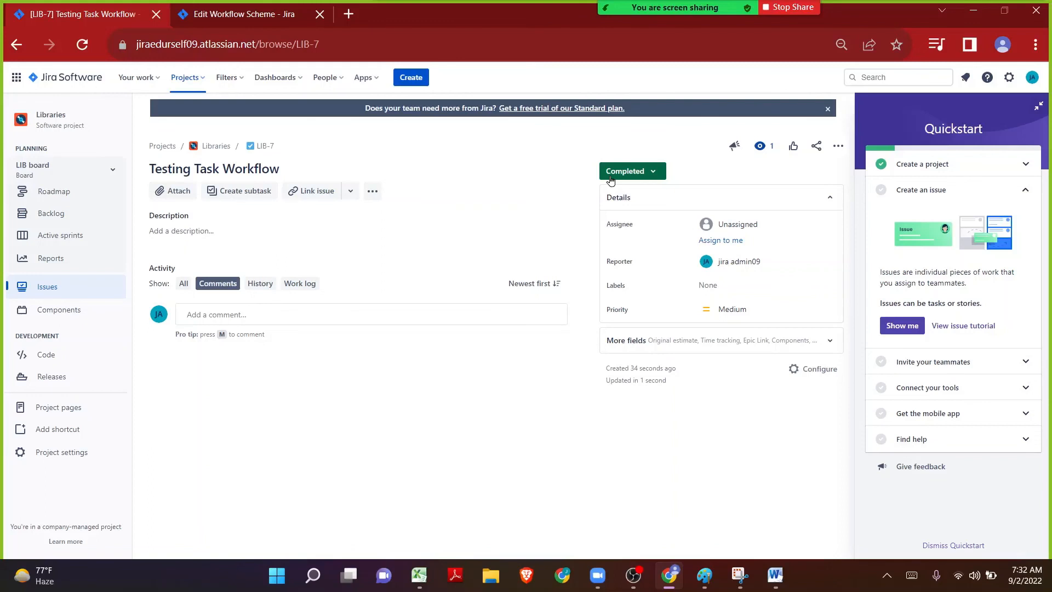
pyautogui.click(610, 179)
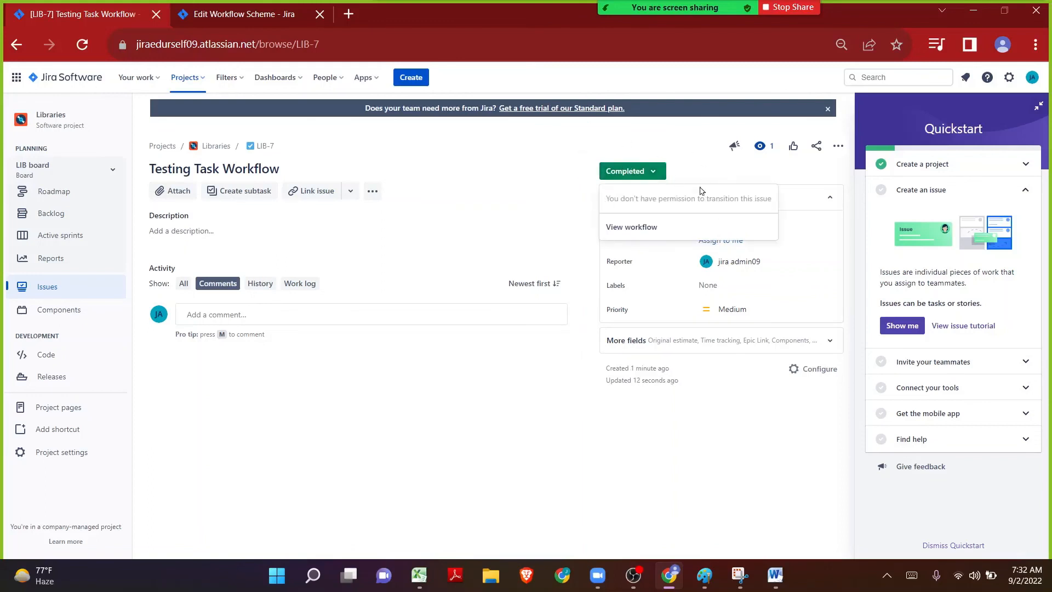
pyautogui.click(587, 146)
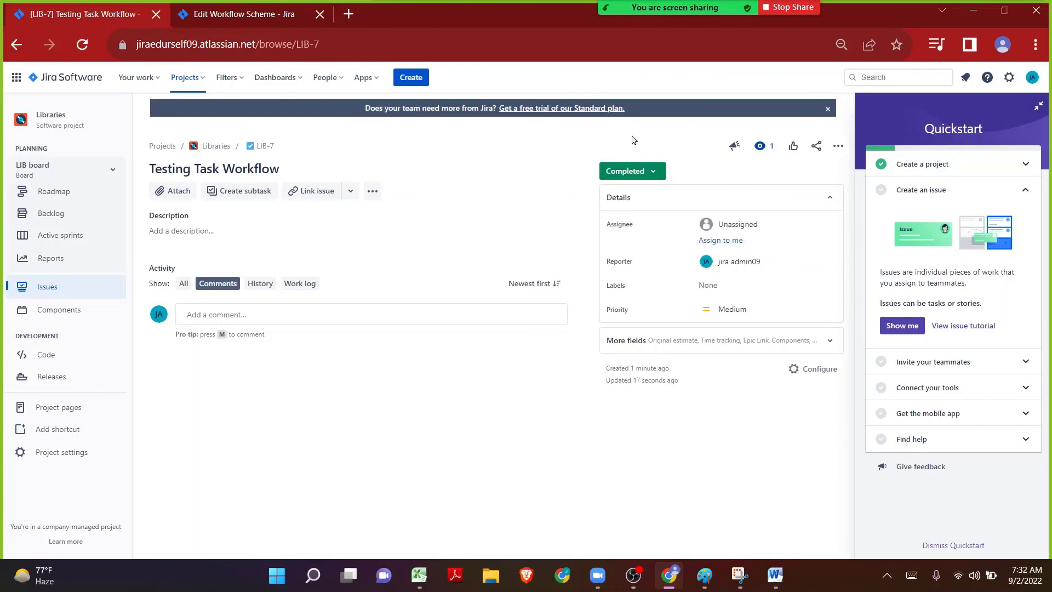